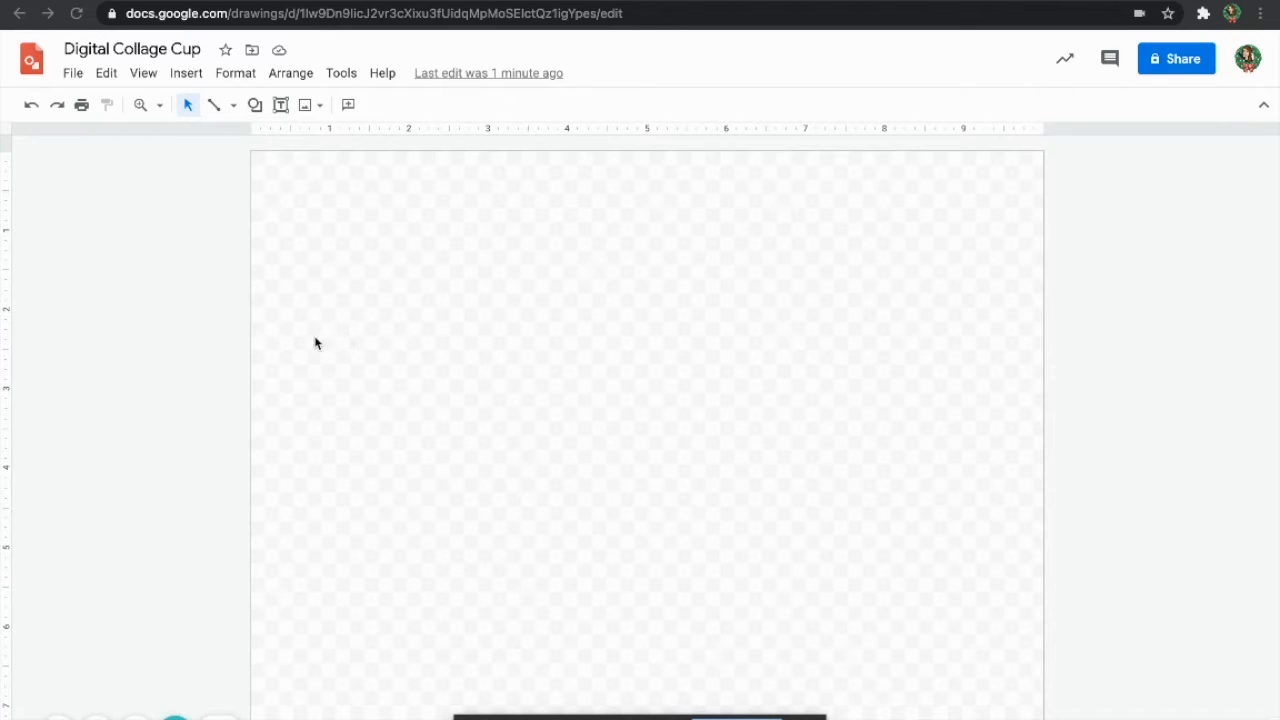
- Search the web for "scrapbook paper wood" images and insert the yellow wood-grain picture with curved grain
{"action": "left_click", "coordinate": [186, 73]}
{"action": "mouse_move", "coordinate": [188, 105]}
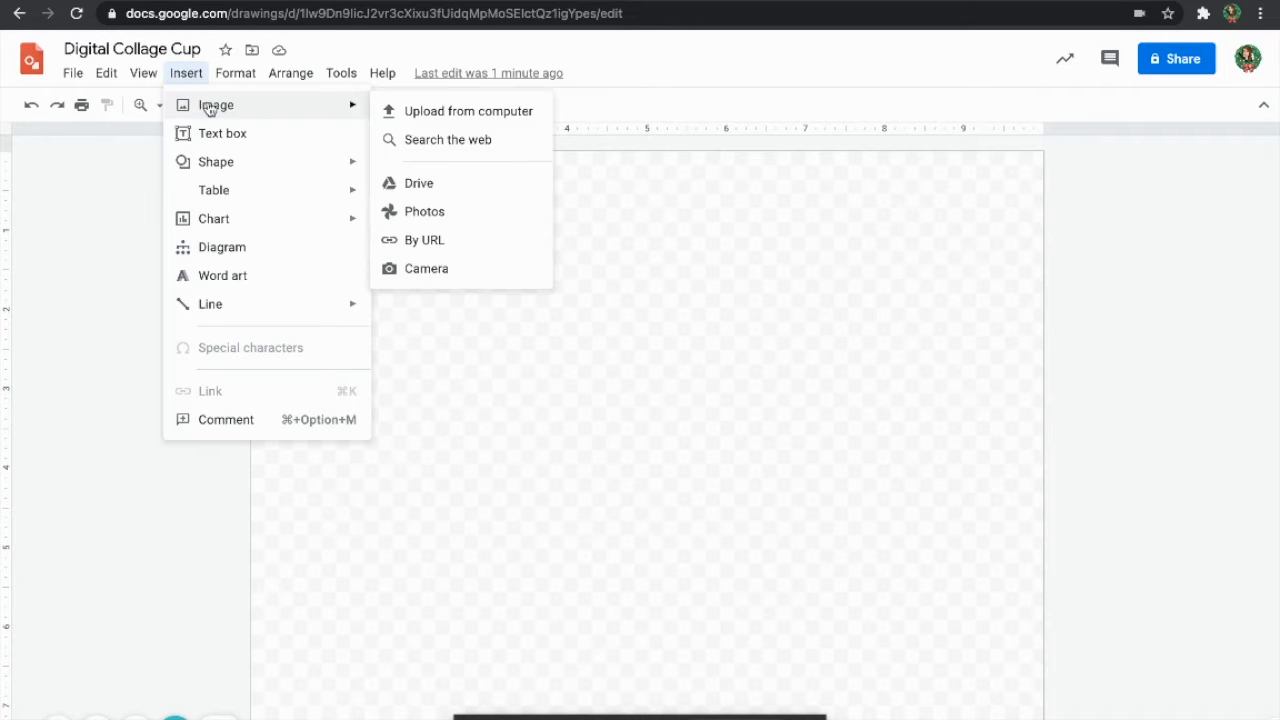
{"action": "left_click", "coordinate": [448, 140]}
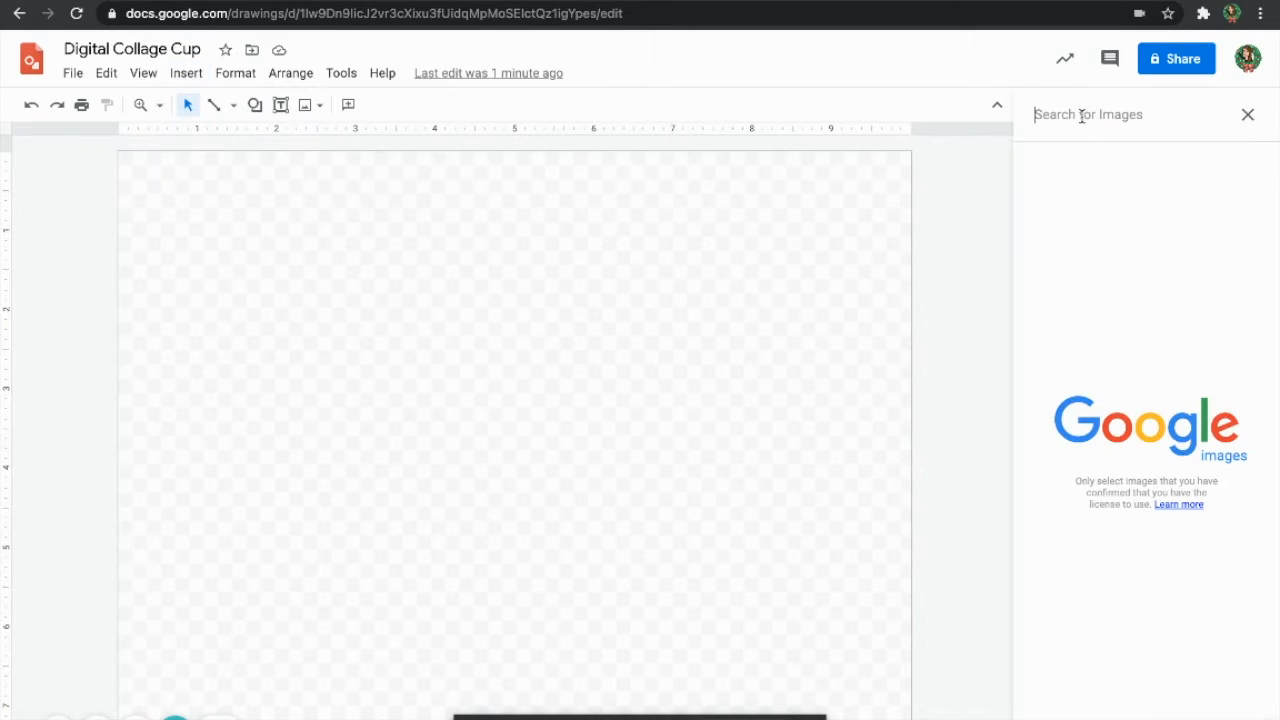
{"action": "type", "text": "scra"}
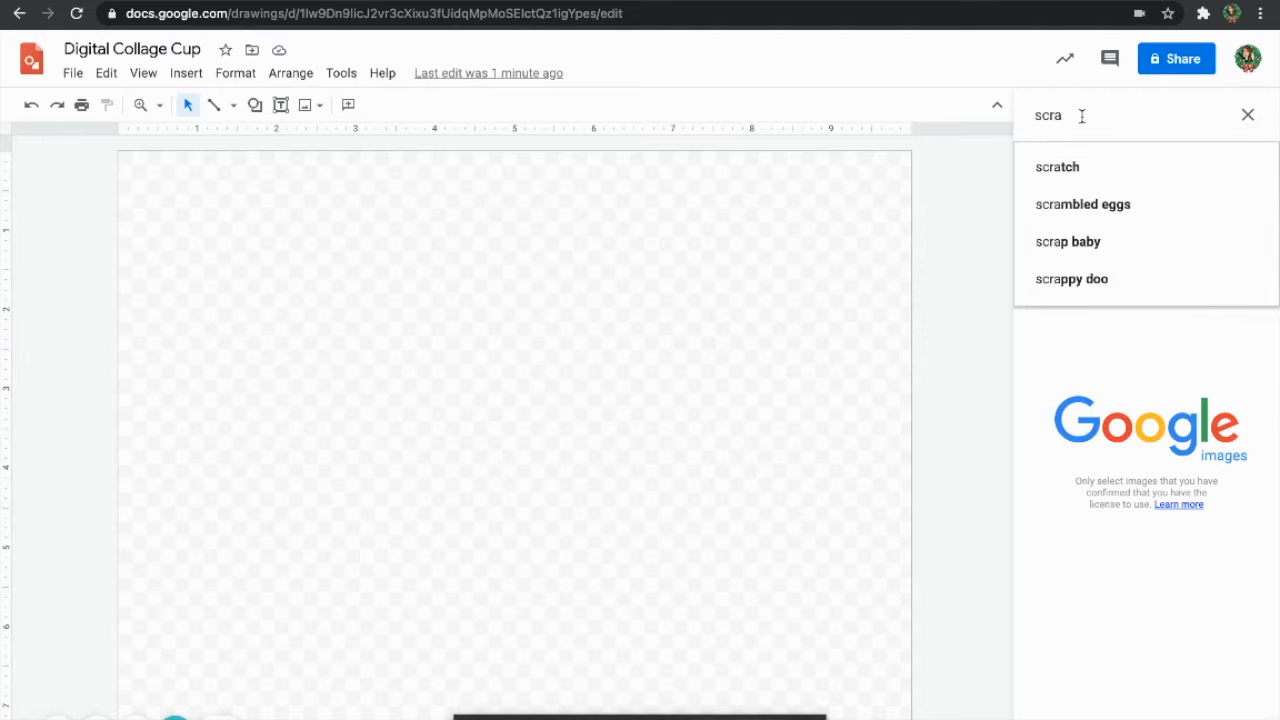
{"action": "type", "text": "pbooking paper"}
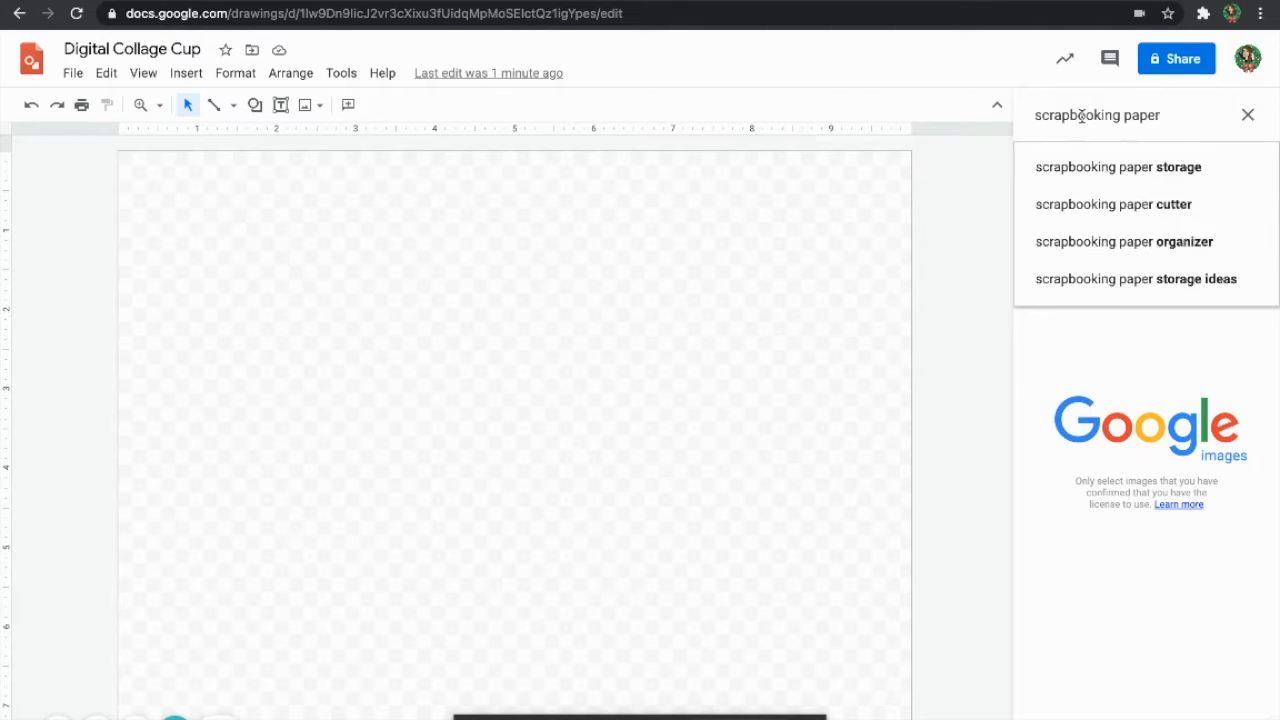
{"action": "key", "text": "BackSpace"}
{"action": "key", "text": "BackSpace"}
{"action": "key", "text": "BackSpace"}
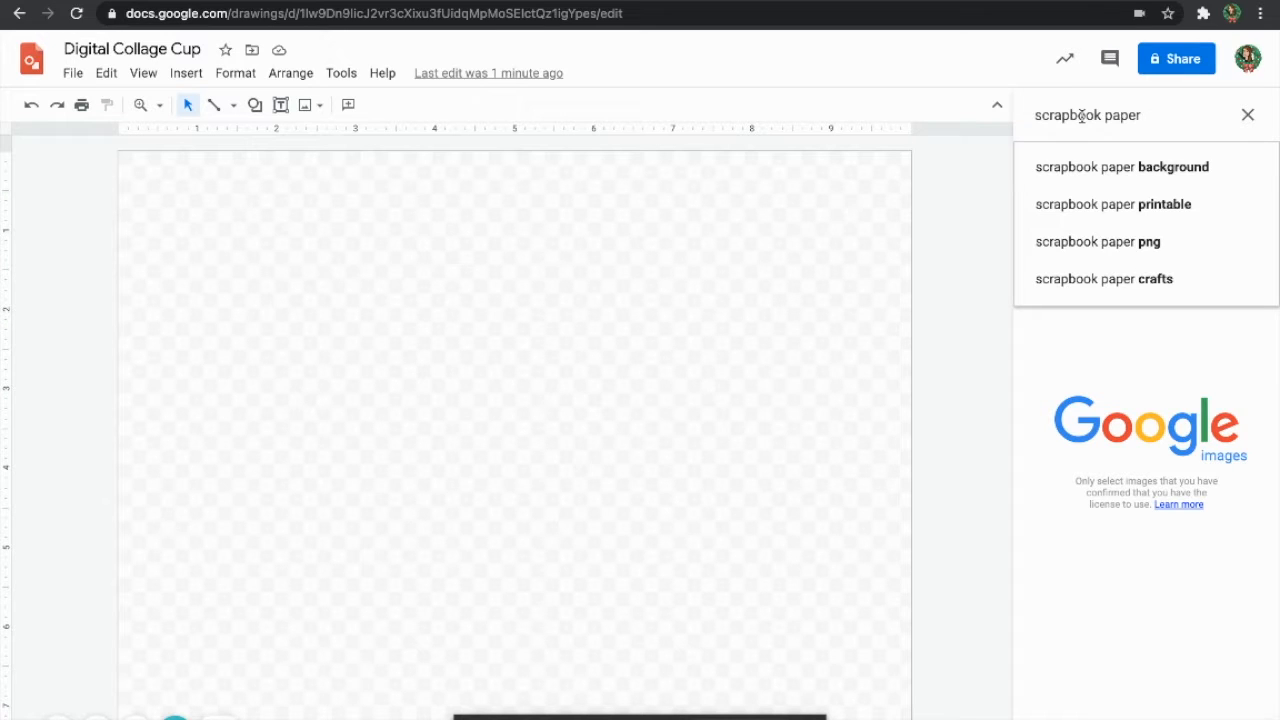
{"action": "type", "text": "d"}
{"action": "key", "text": "Return"}
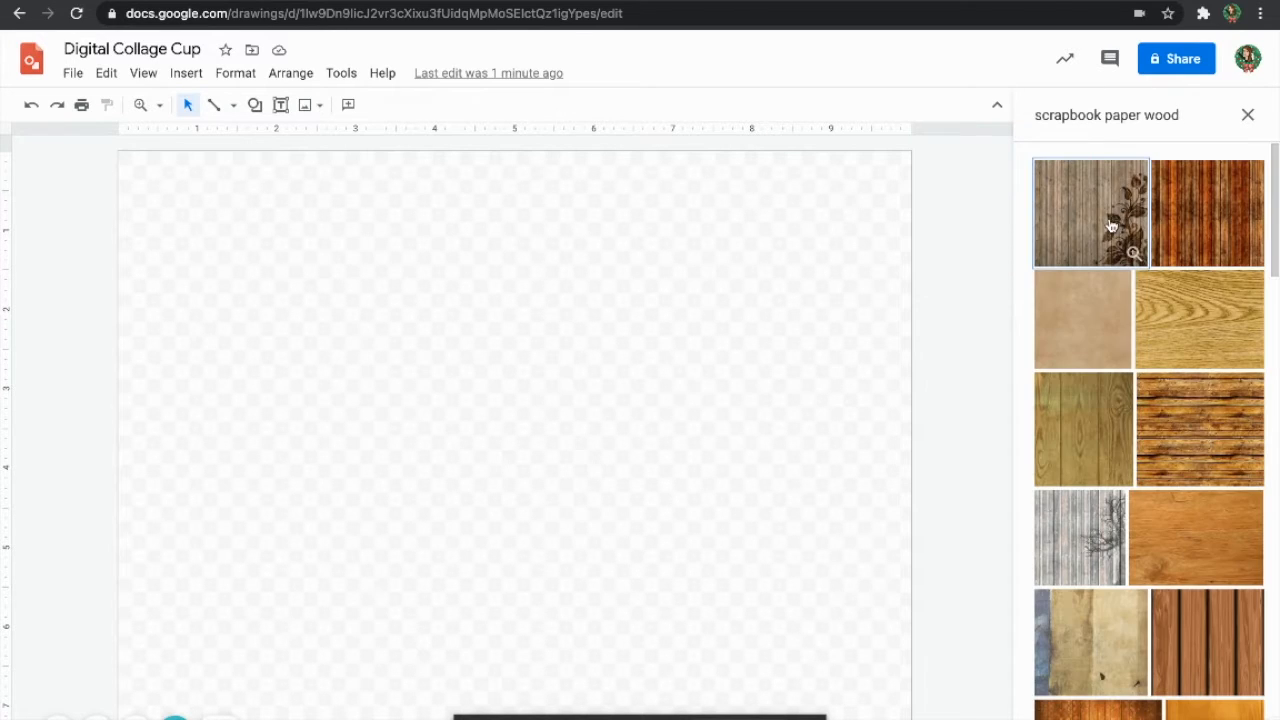
{"action": "left_click", "coordinate": [1202, 353]}
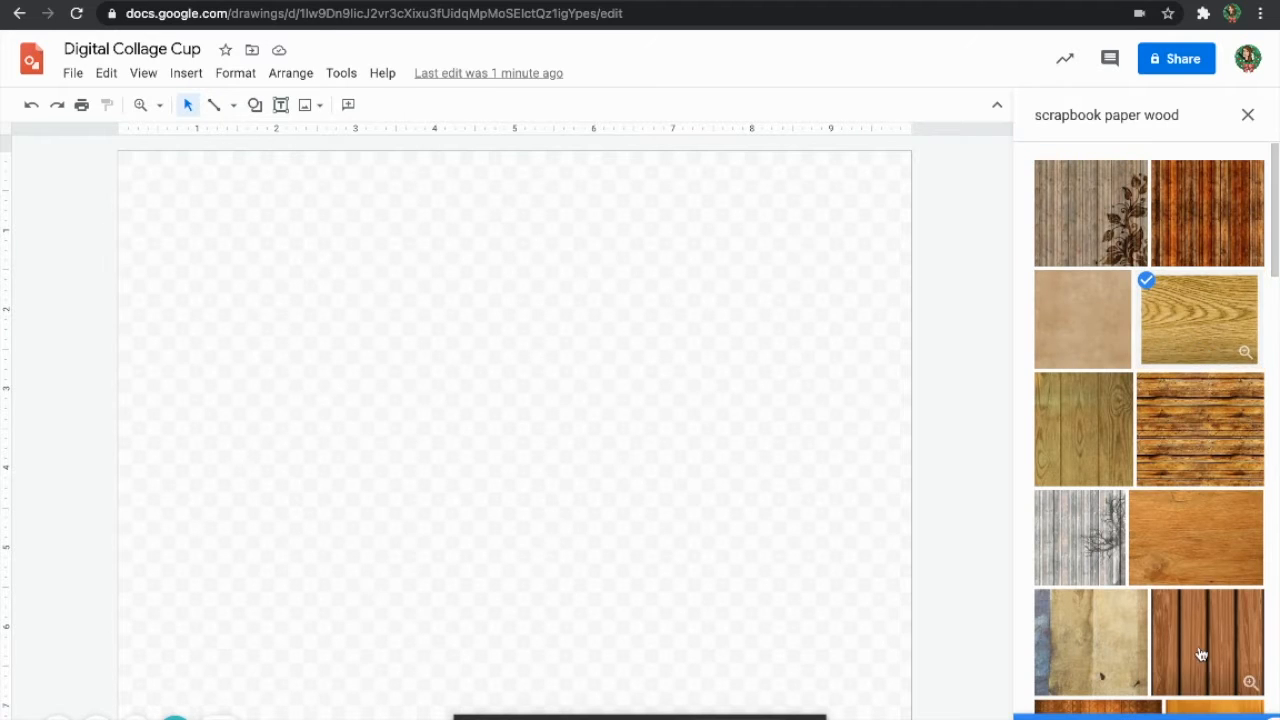
{"action": "left_click", "coordinate": [1147, 716]}
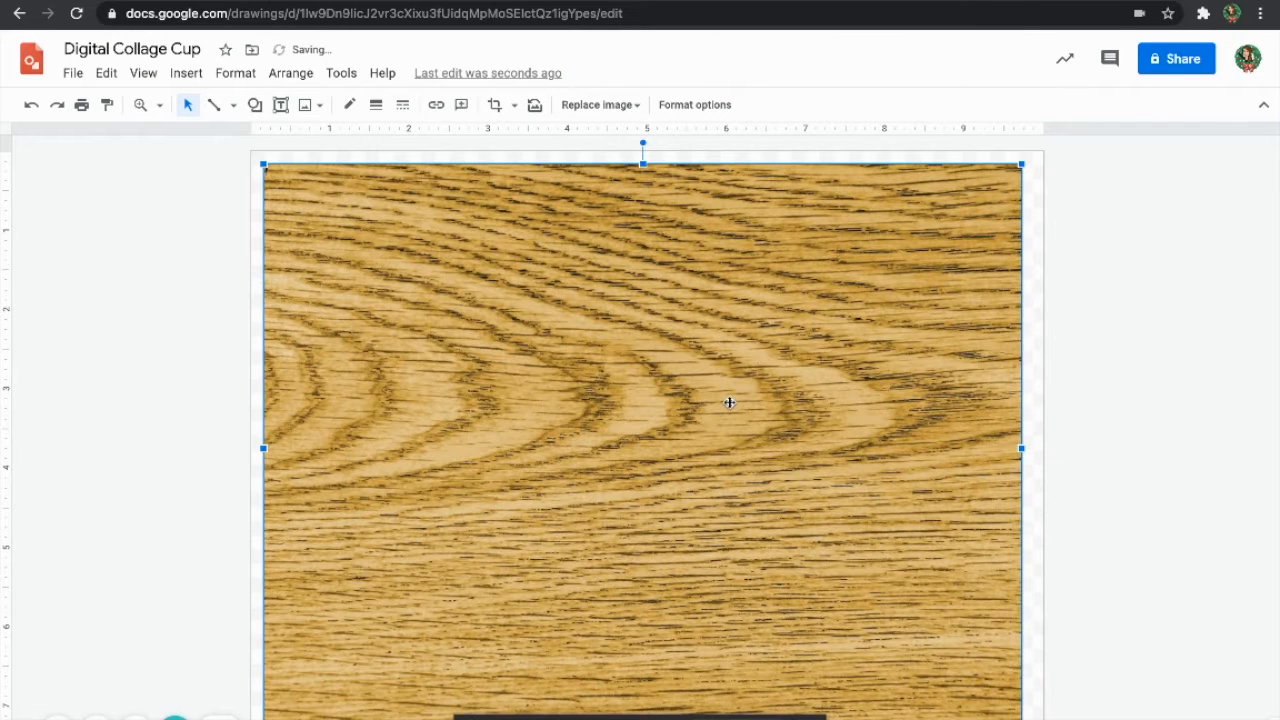
- Fit the wood image to the full canvas width and lower its top edge to the 5-inch mark
{"action": "left_click_drag", "start_coordinate": [729, 402], "coordinate": [717, 416]}
{"action": "left_click_drag", "start_coordinate": [1009, 460], "coordinate": [1043, 460]}
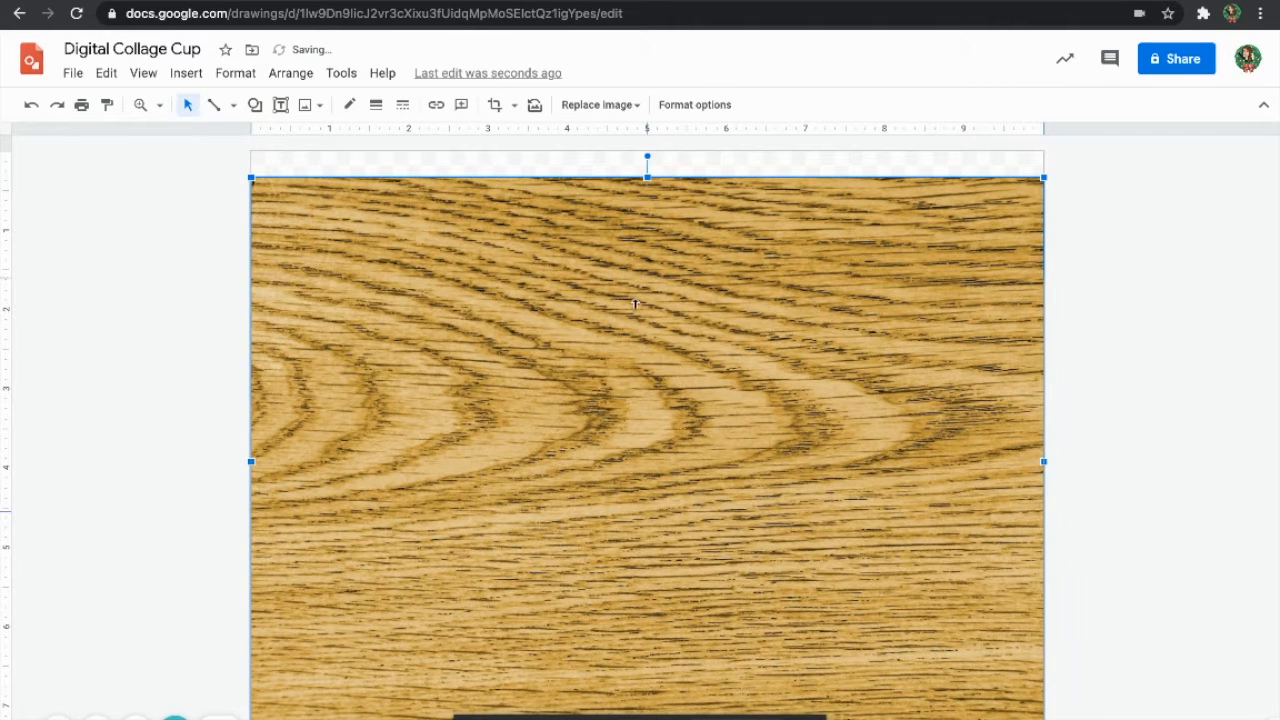
{"action": "left_click_drag", "start_coordinate": [624, 557], "coordinate": [626, 546]}
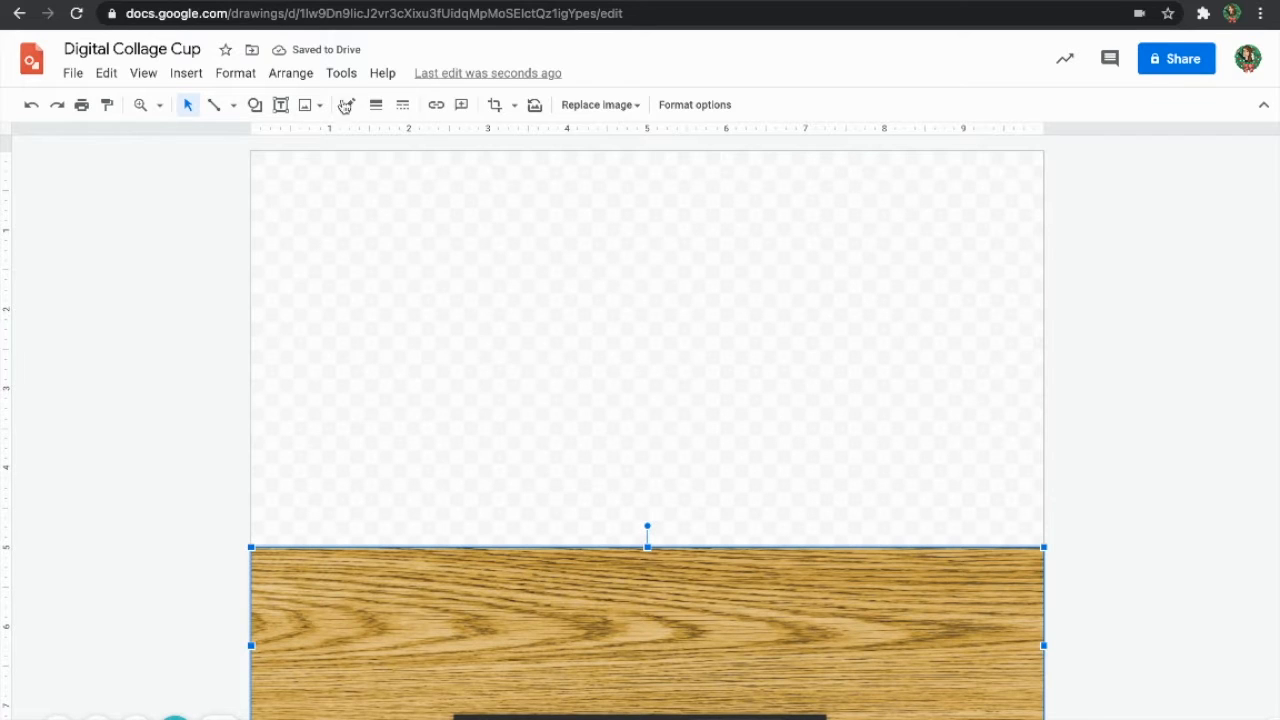
- Search the web for "scrapbook paper white tile" images and browse them for a wall background
{"action": "left_click", "coordinate": [187, 74]}
{"action": "mouse_move", "coordinate": [229, 114]}
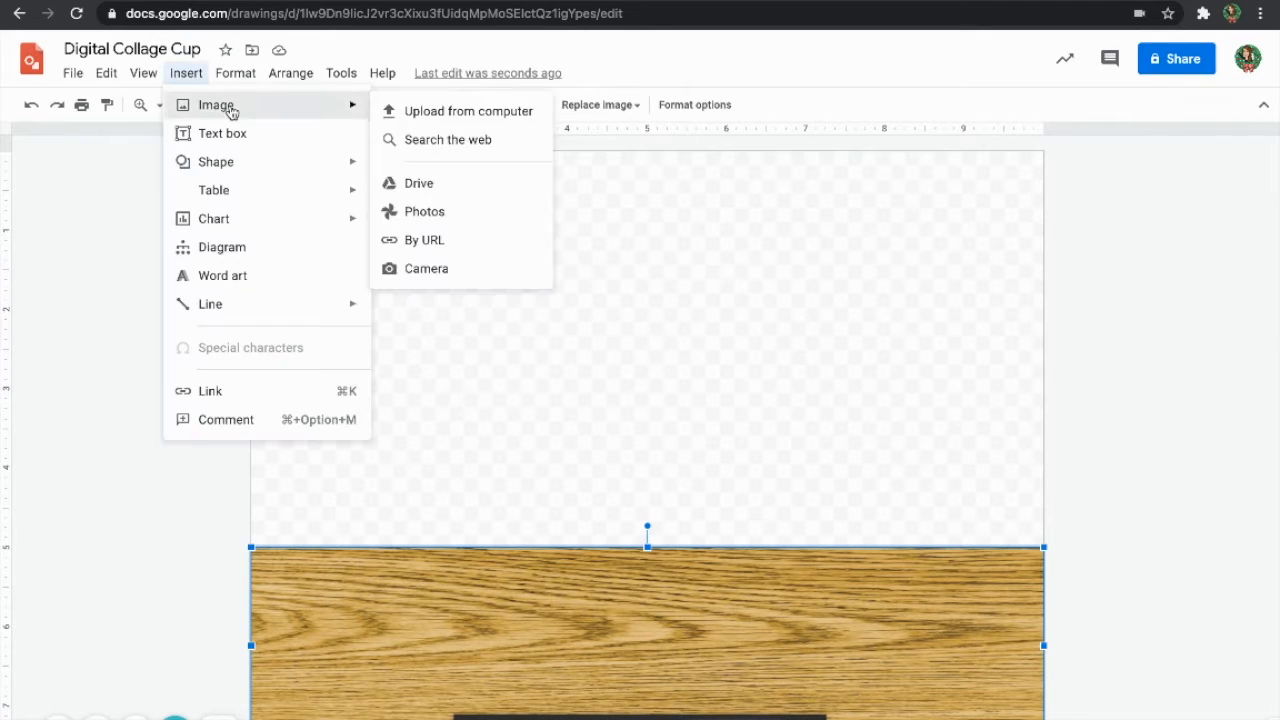
{"action": "left_click", "coordinate": [423, 139]}
{"action": "left_click_drag", "start_coordinate": [1181, 115], "coordinate": [1143, 115]}
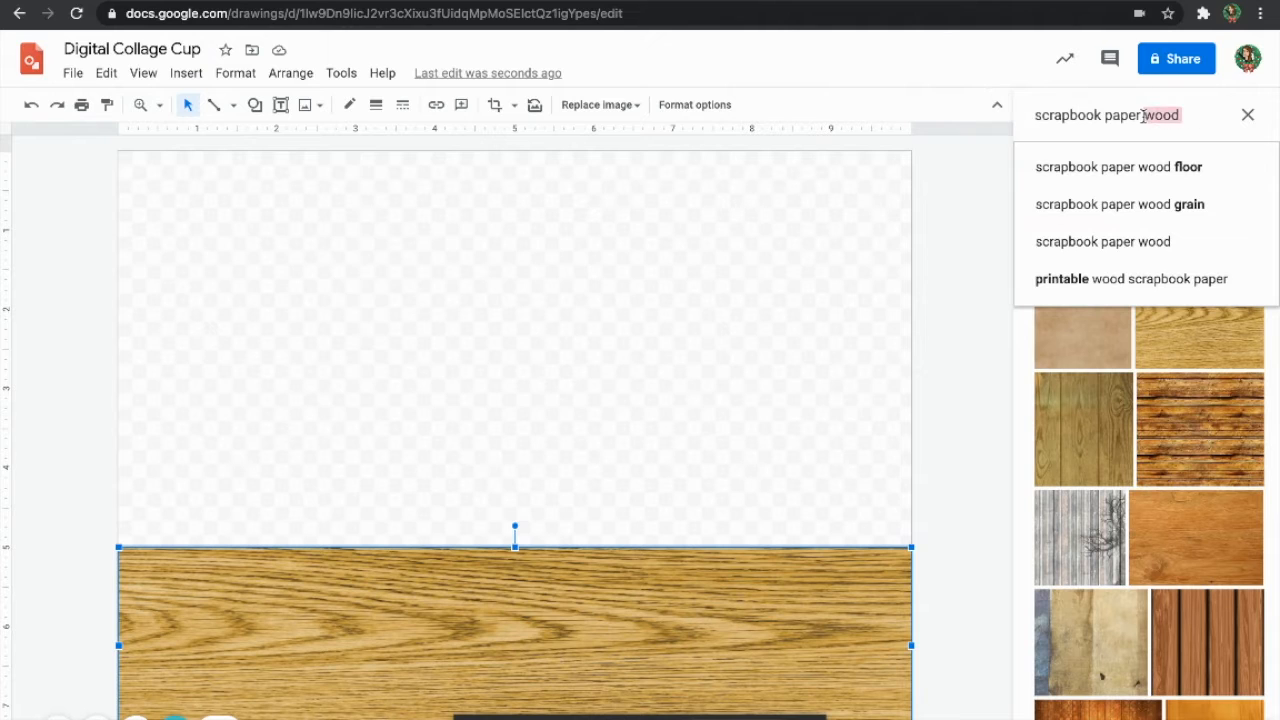
{"action": "type", "text": "white ti"}
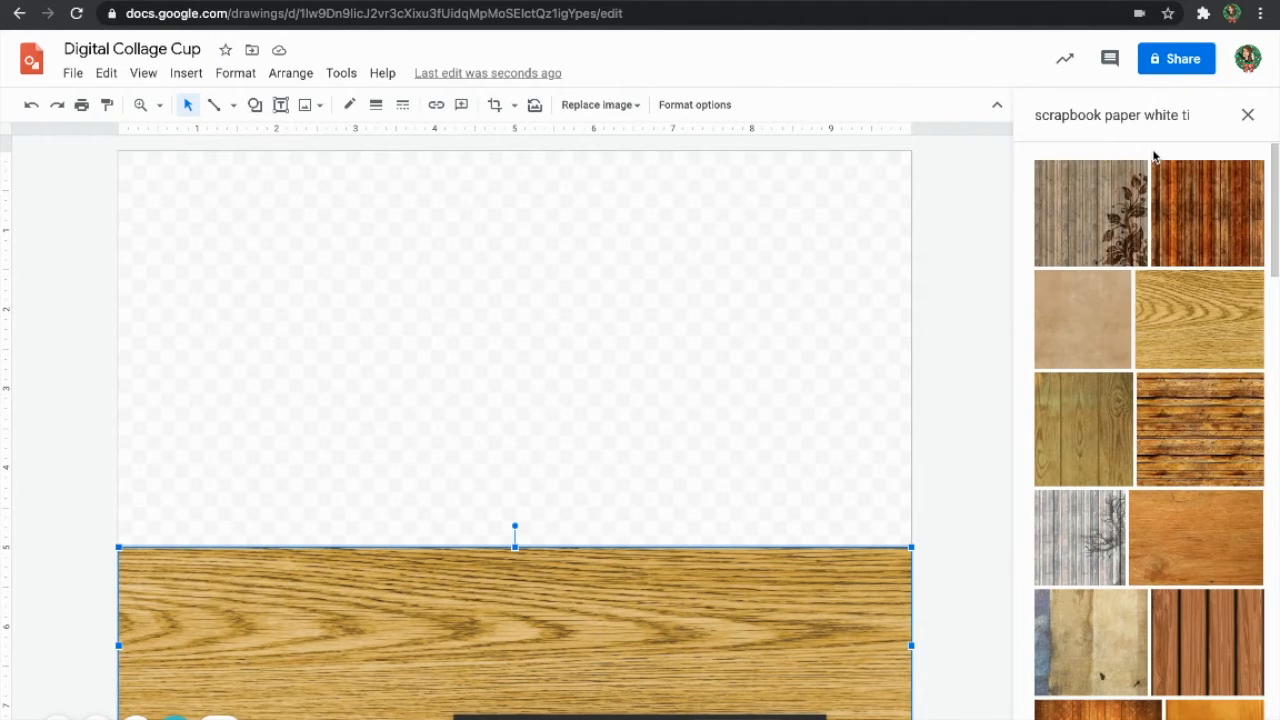
{"action": "type", "text": "ele"}
{"action": "key", "text": "Return"}
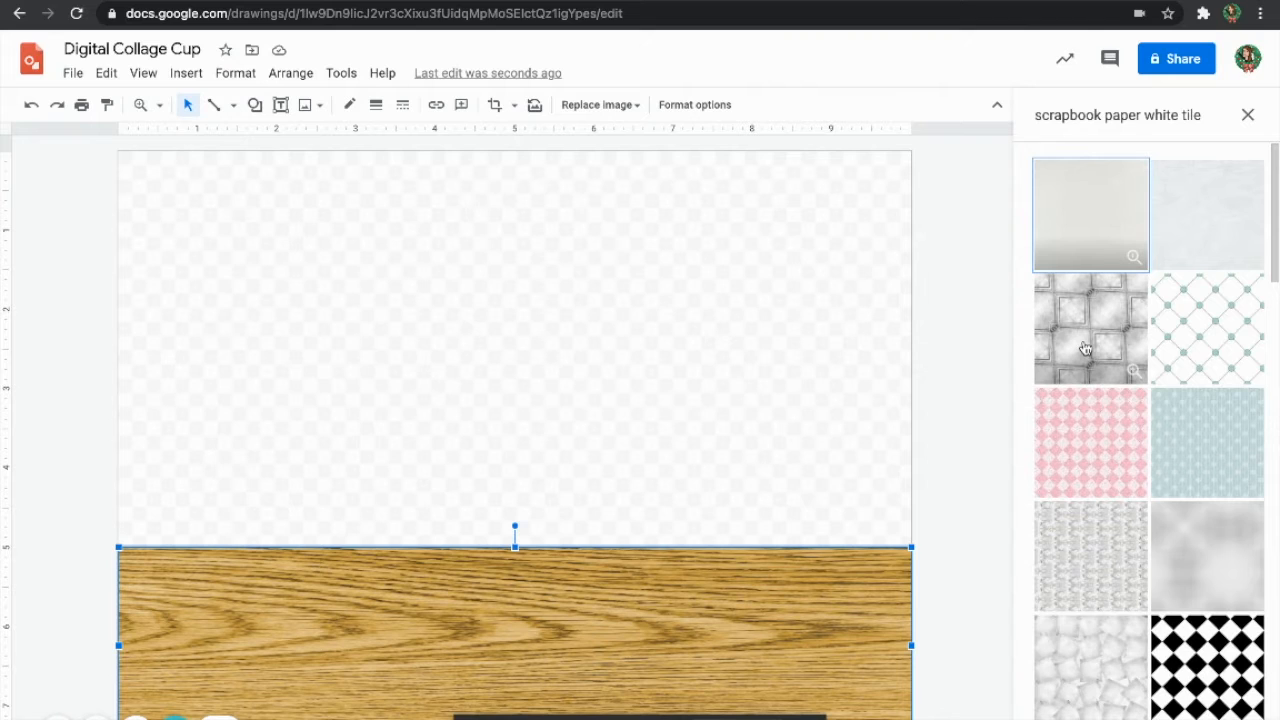
{"action": "scroll", "coordinate": [1085, 348], "scroll_direction": "down", "scroll_amount": 2}
{"action": "scroll", "coordinate": [1085, 348], "scroll_direction": "down", "scroll_amount": 5}
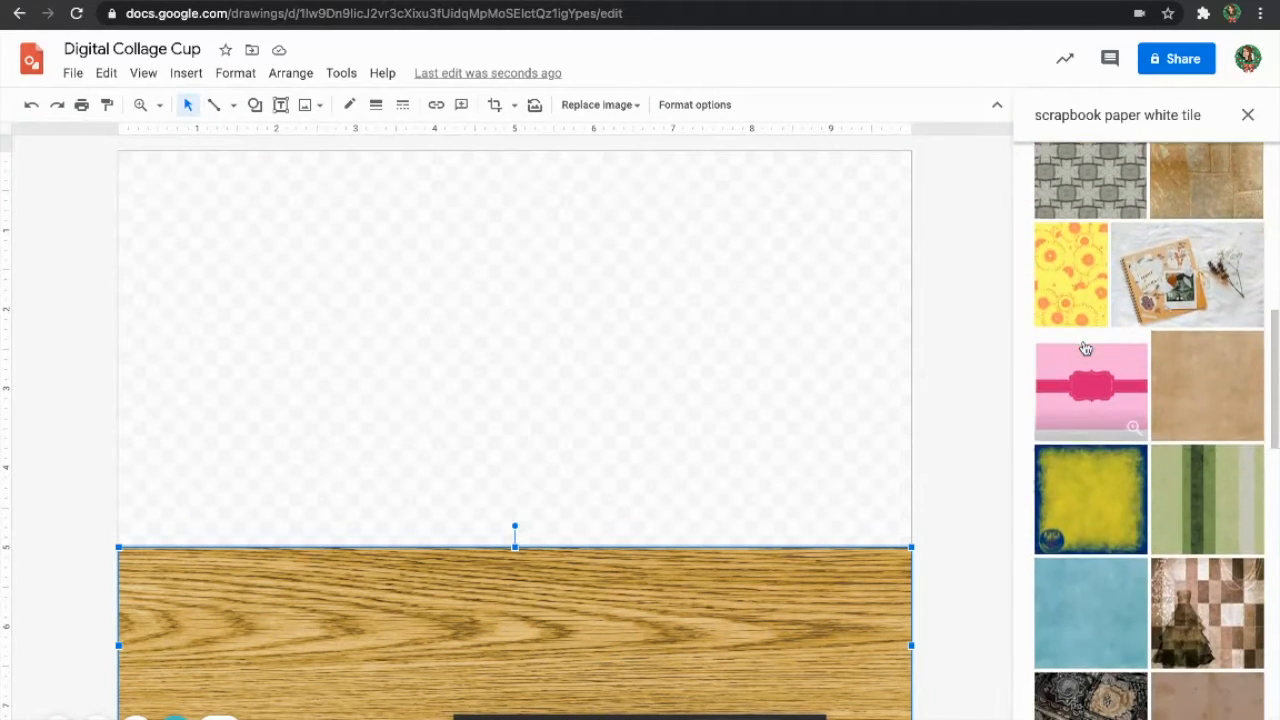
{"action": "scroll", "coordinate": [1085, 348], "scroll_direction": "down", "scroll_amount": 7}
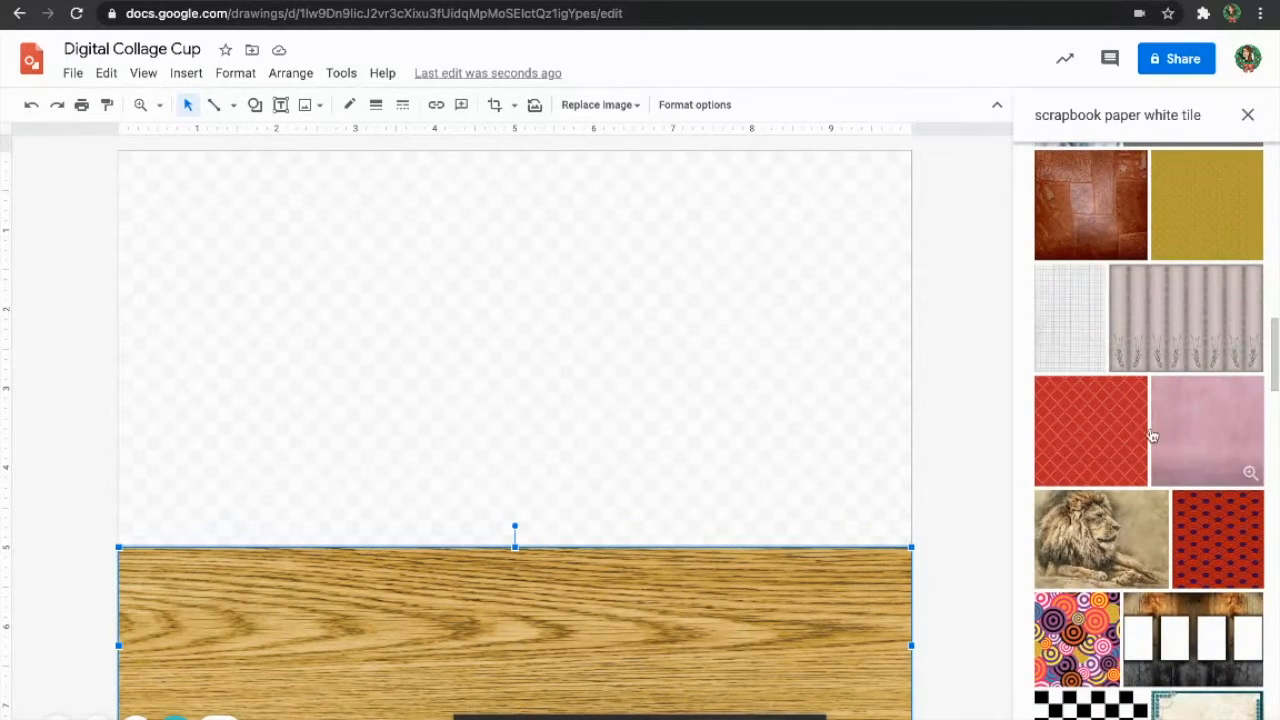
{"action": "scroll", "coordinate": [1187, 528], "scroll_direction": "down", "scroll_amount": 4}
{"action": "scroll", "coordinate": [1187, 528], "scroll_direction": "down", "scroll_amount": 2}
- Change the image search to "scrapbook paper white" and insert the lined notebook paper picture
{"action": "double_click", "coordinate": [1181, 114]}
{"action": "key", "text": "BackSpace"}
{"action": "key", "text": "Return"}
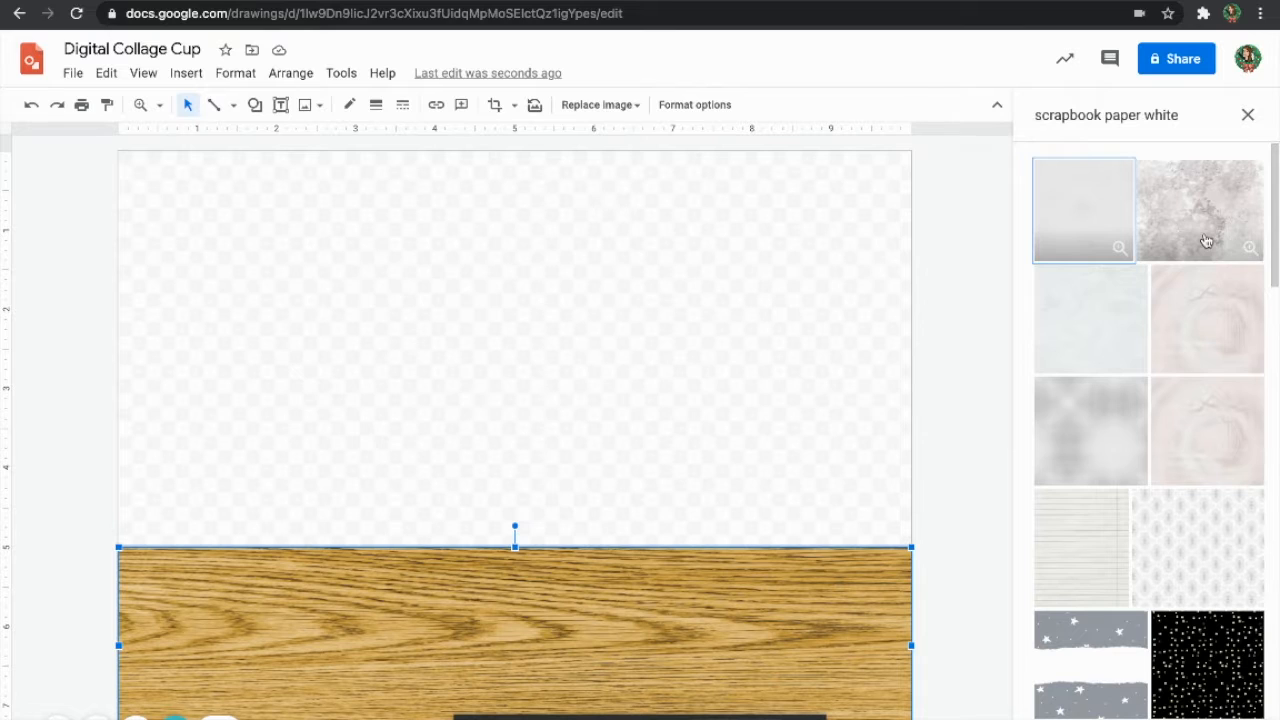
{"action": "left_click", "coordinate": [1089, 518]}
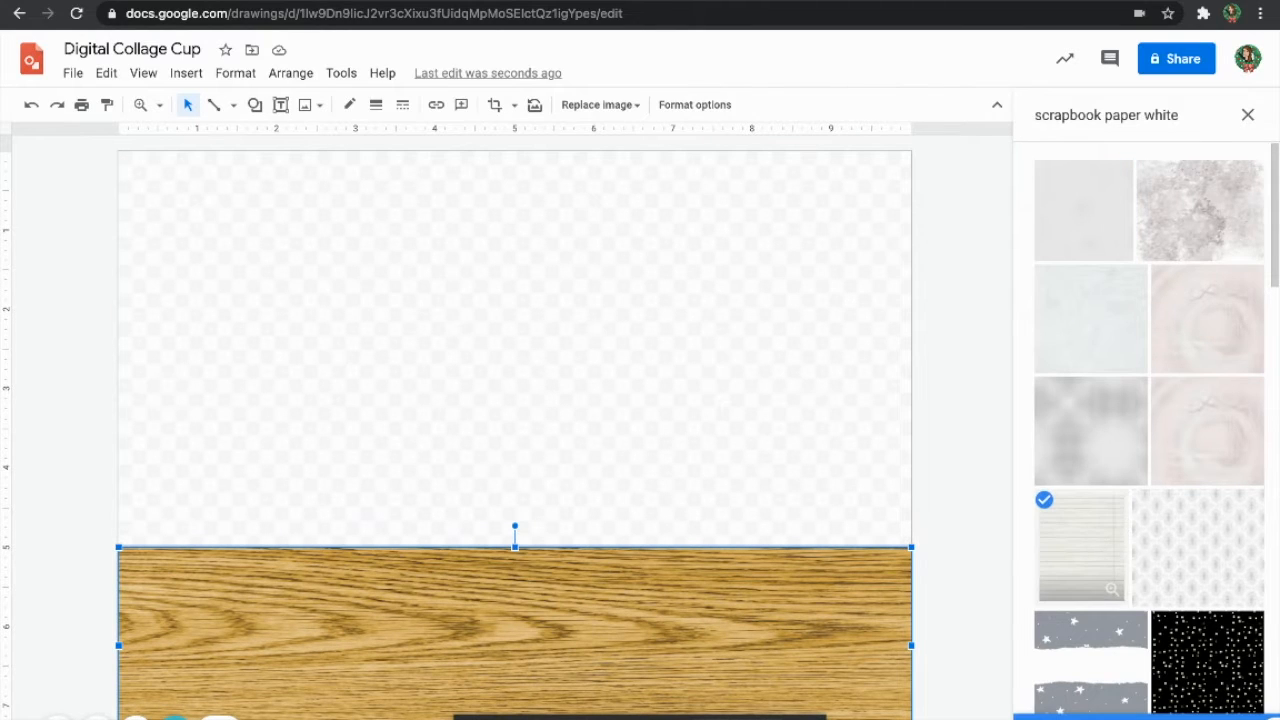
{"action": "left_click", "coordinate": [1143, 717]}
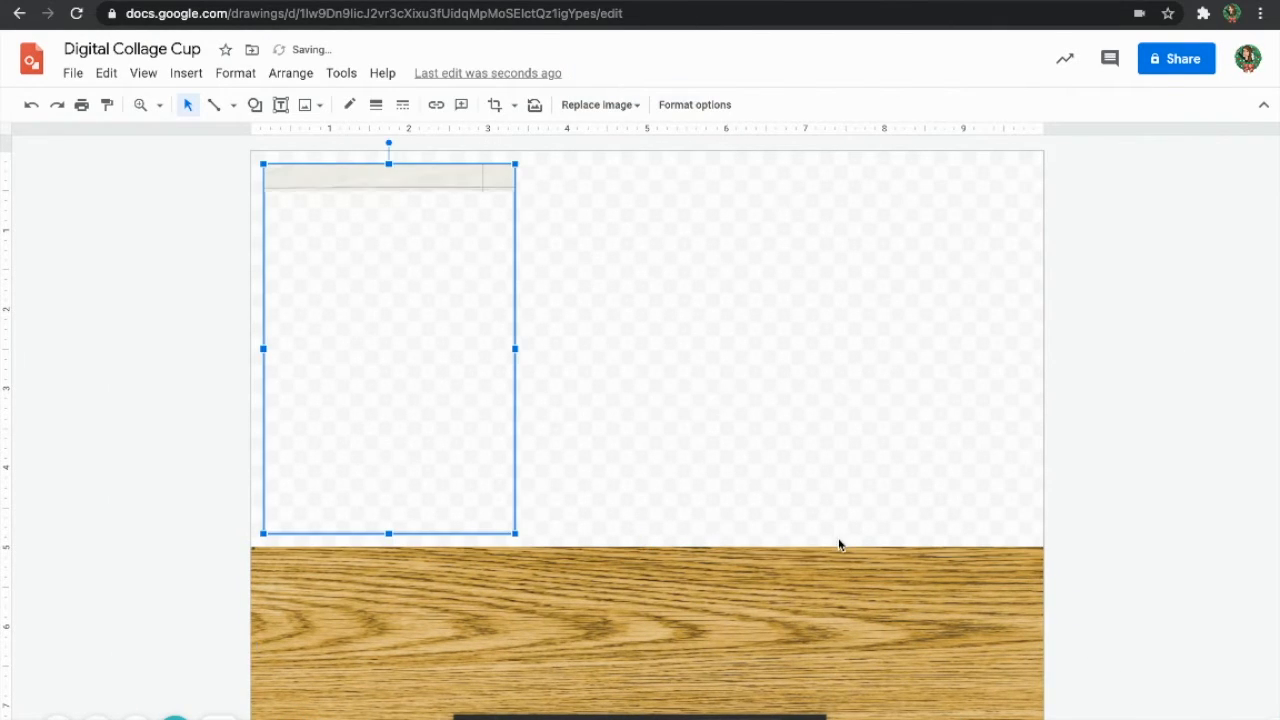
- Move the lined paper to the canvas's top-left corner and stretch it to fill the area above the wood
{"action": "left_click_drag", "start_coordinate": [360, 306], "coordinate": [355, 299]}
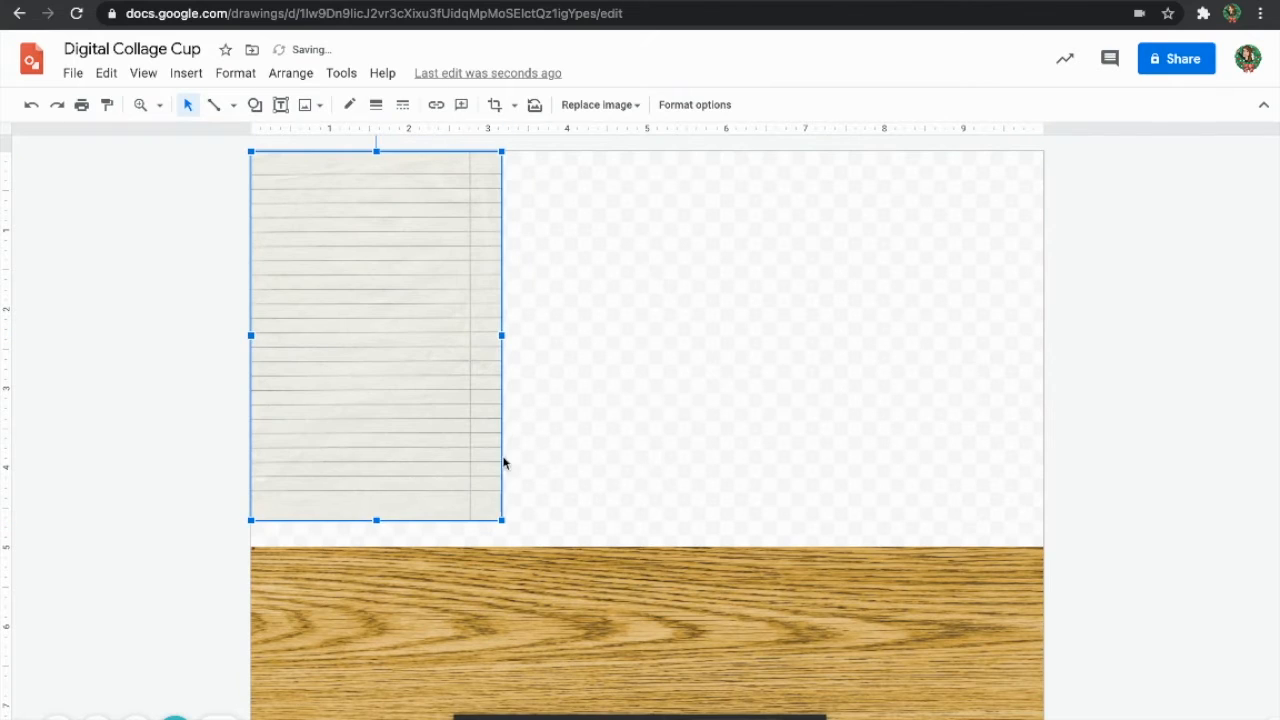
{"action": "left_click_drag", "start_coordinate": [501, 521], "coordinate": [519, 547]}
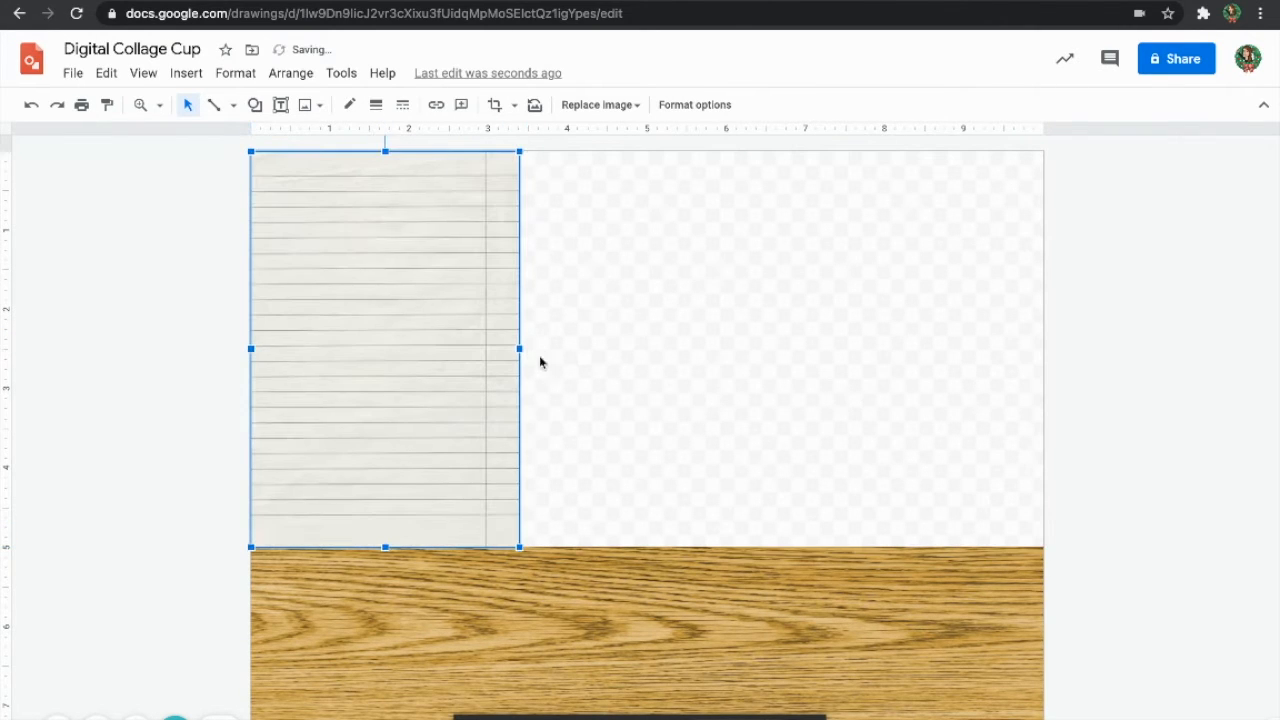
{"action": "left_click_drag", "start_coordinate": [521, 349], "coordinate": [1043, 391]}
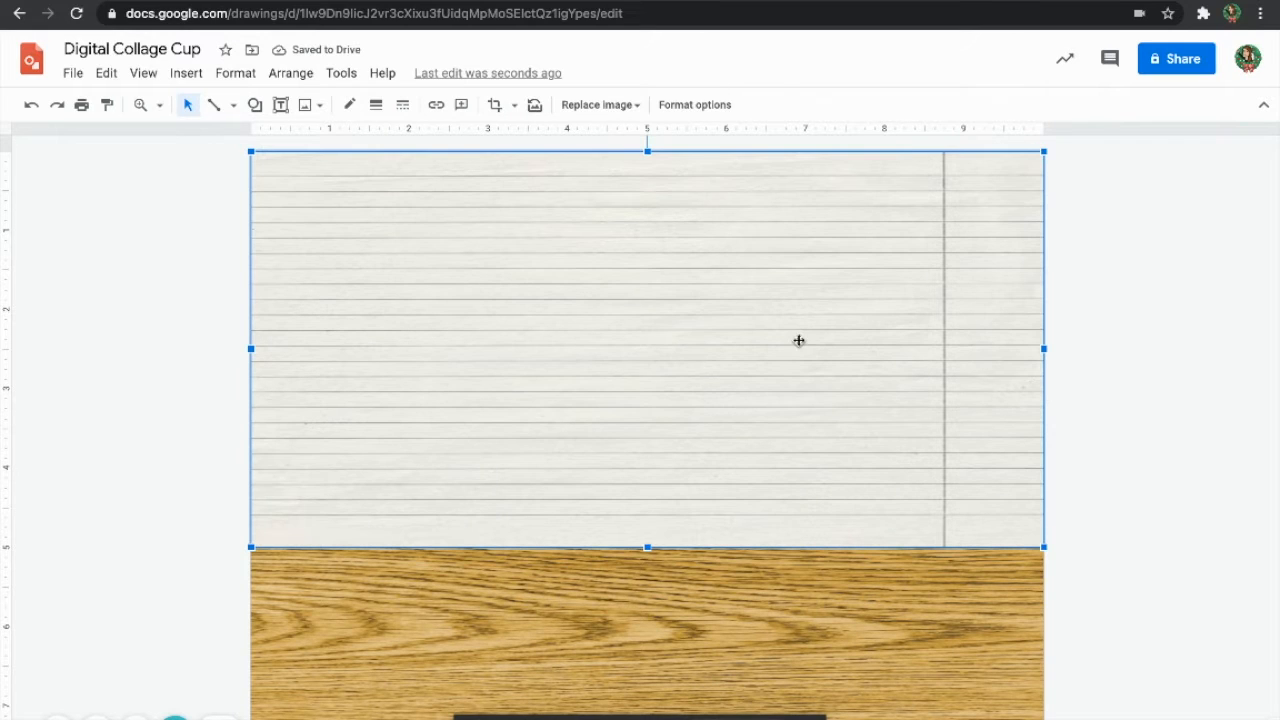
- Replace the lined paper with the mottled grey-white texture from a web search for "scrapbook paper white"
{"action": "left_click", "coordinate": [632, 106]}
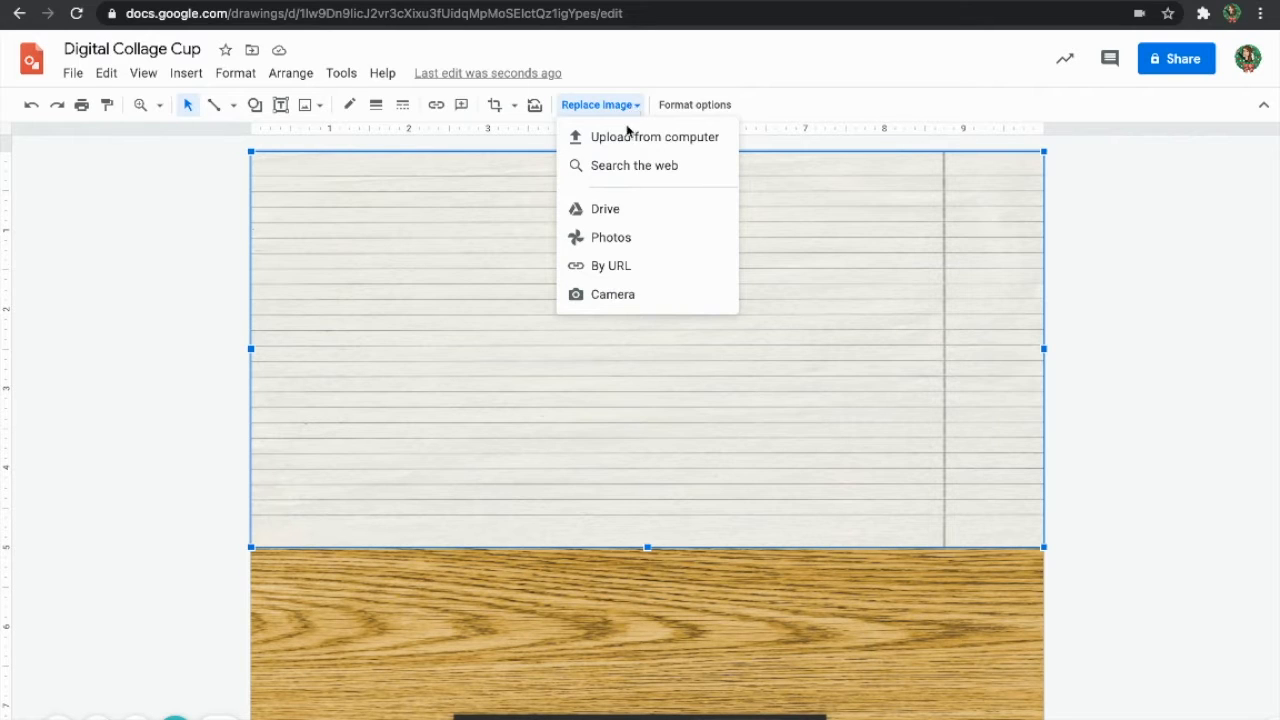
{"action": "left_click", "coordinate": [623, 166]}
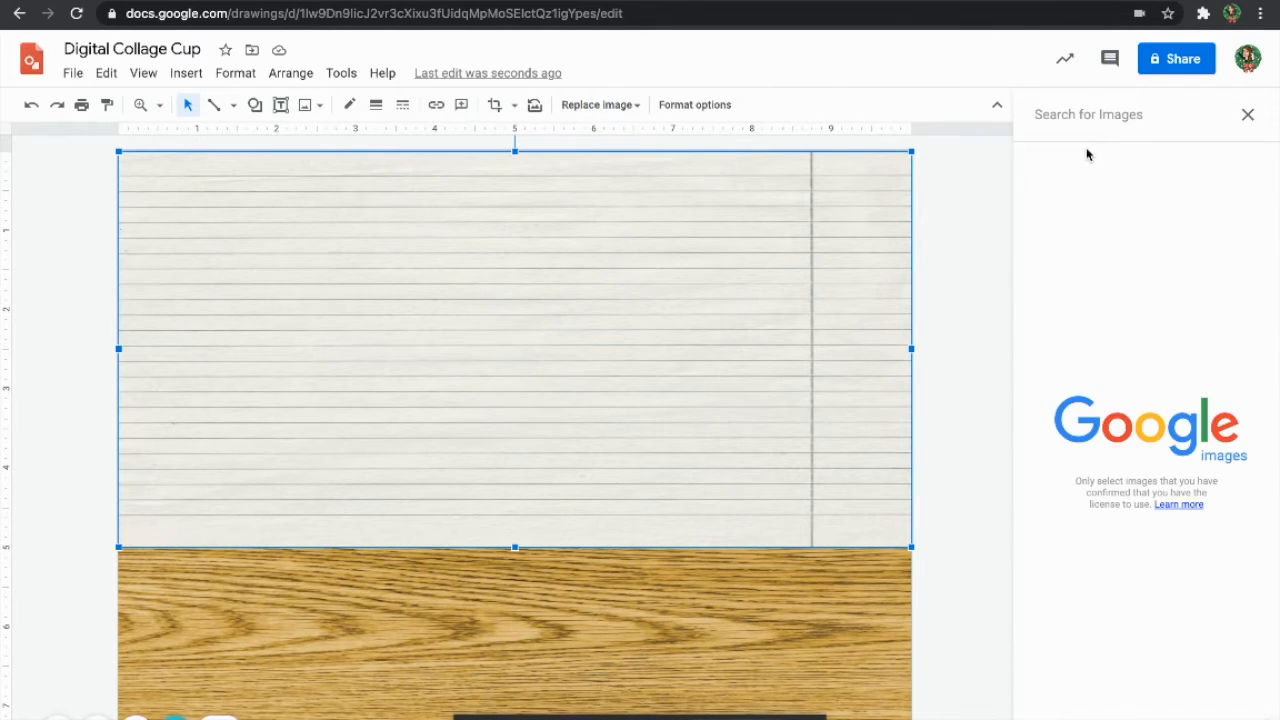
{"action": "type", "text": "scrapbook paper whitw"}
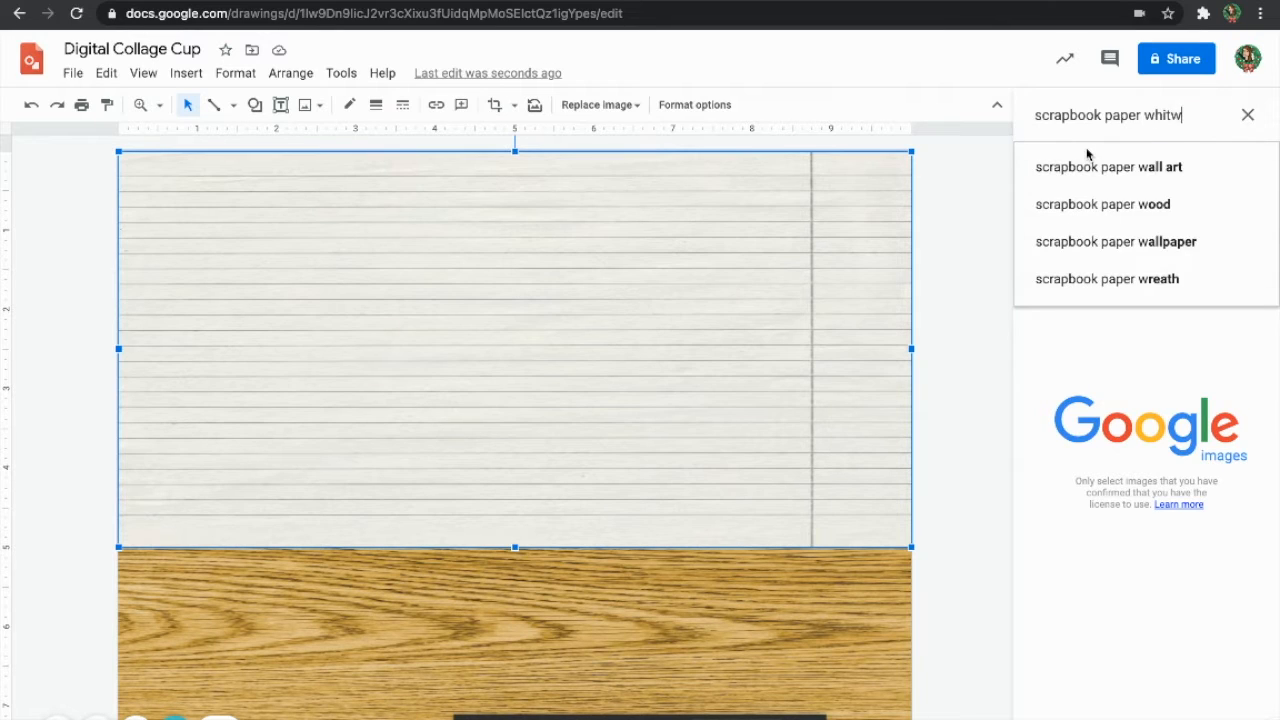
{"action": "key", "text": "BackSpace"}
{"action": "type", "text": "er white"}
{"action": "key", "text": "Return"}
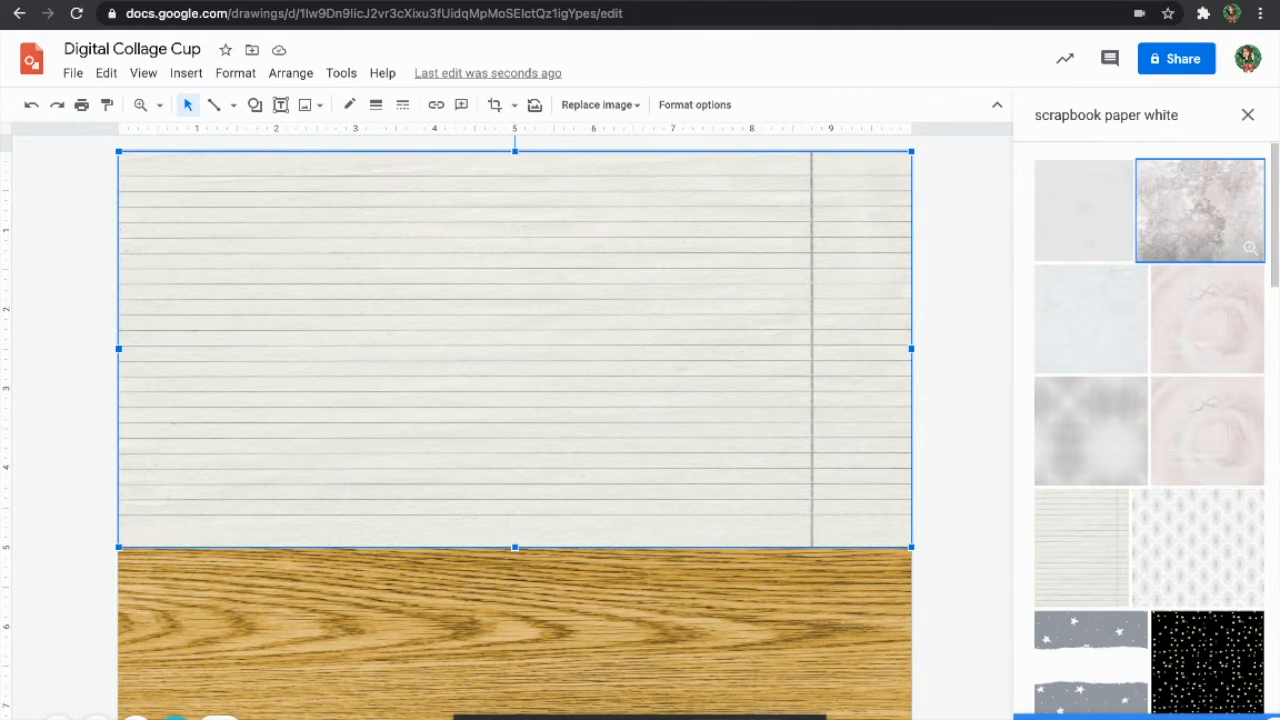
{"action": "left_click", "coordinate": [1230, 717]}
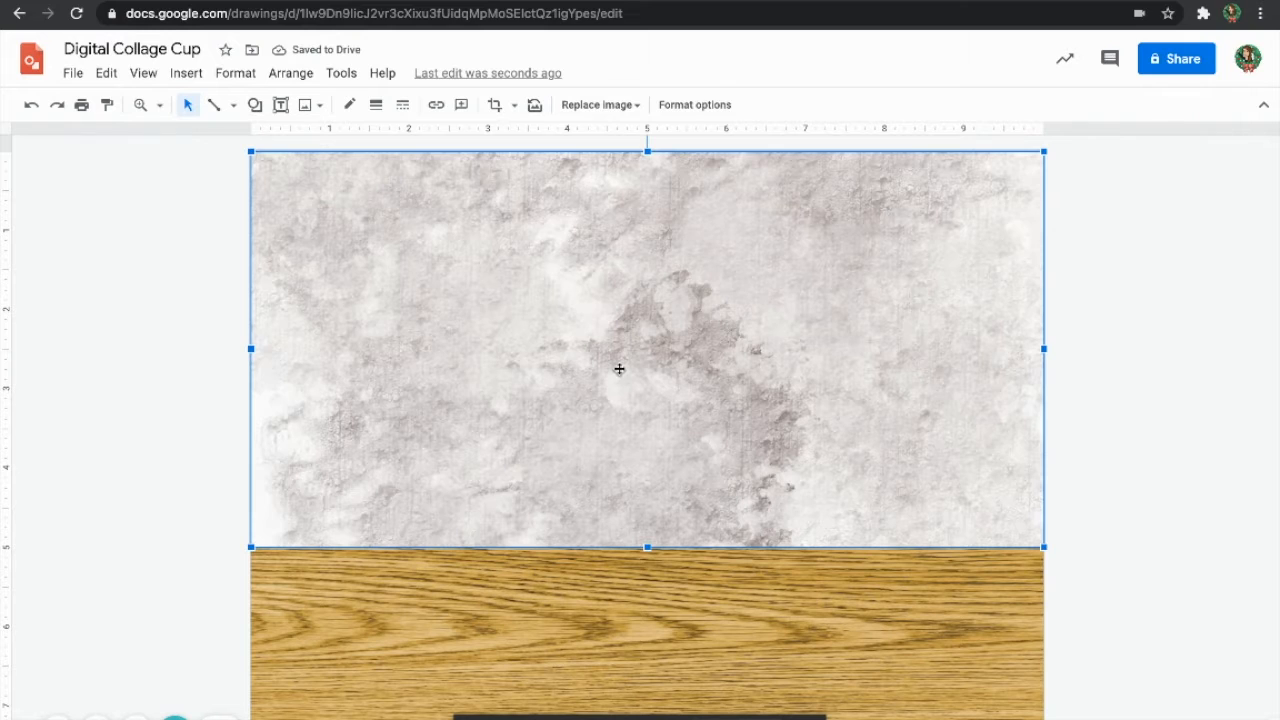
{"action": "left_click", "coordinate": [1085, 322]}
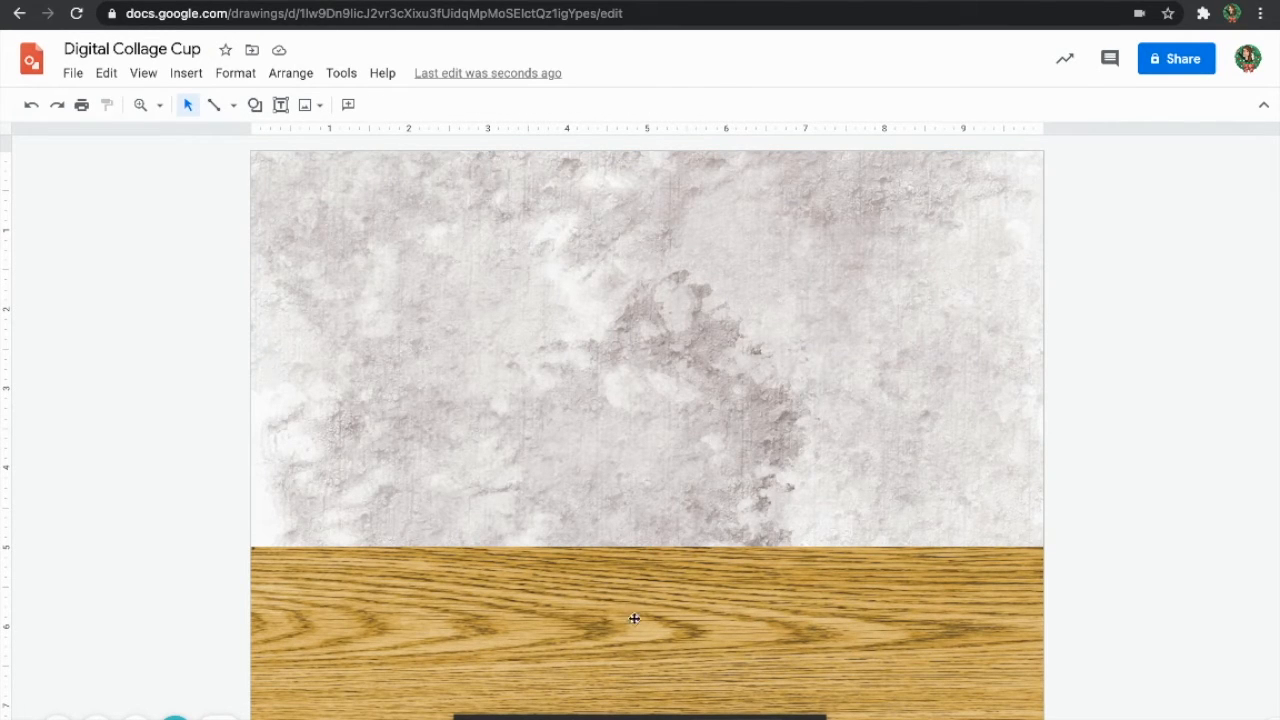
{"action": "left_click", "coordinate": [204, 48]}
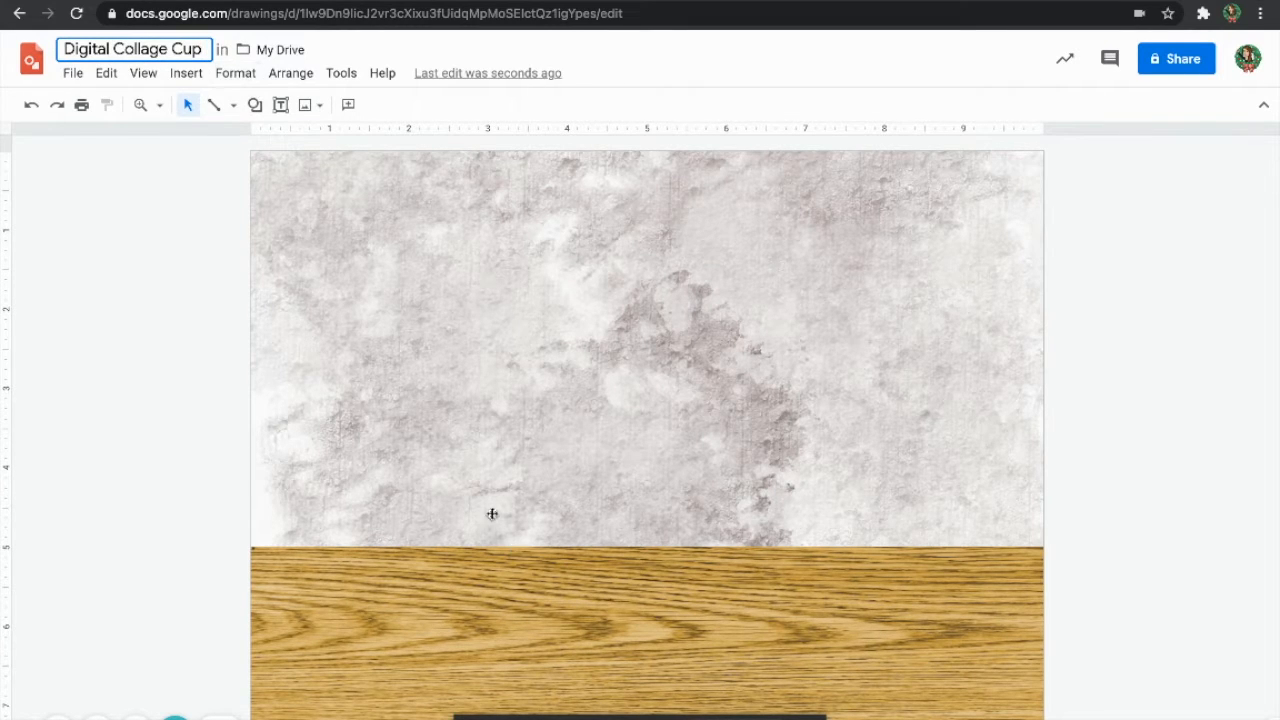
- Search the web for "scrapbook paper blue" images to insert
{"action": "left_click", "coordinate": [185, 73]}
{"action": "mouse_move", "coordinate": [233, 110]}
{"action": "left_click", "coordinate": [437, 139]}
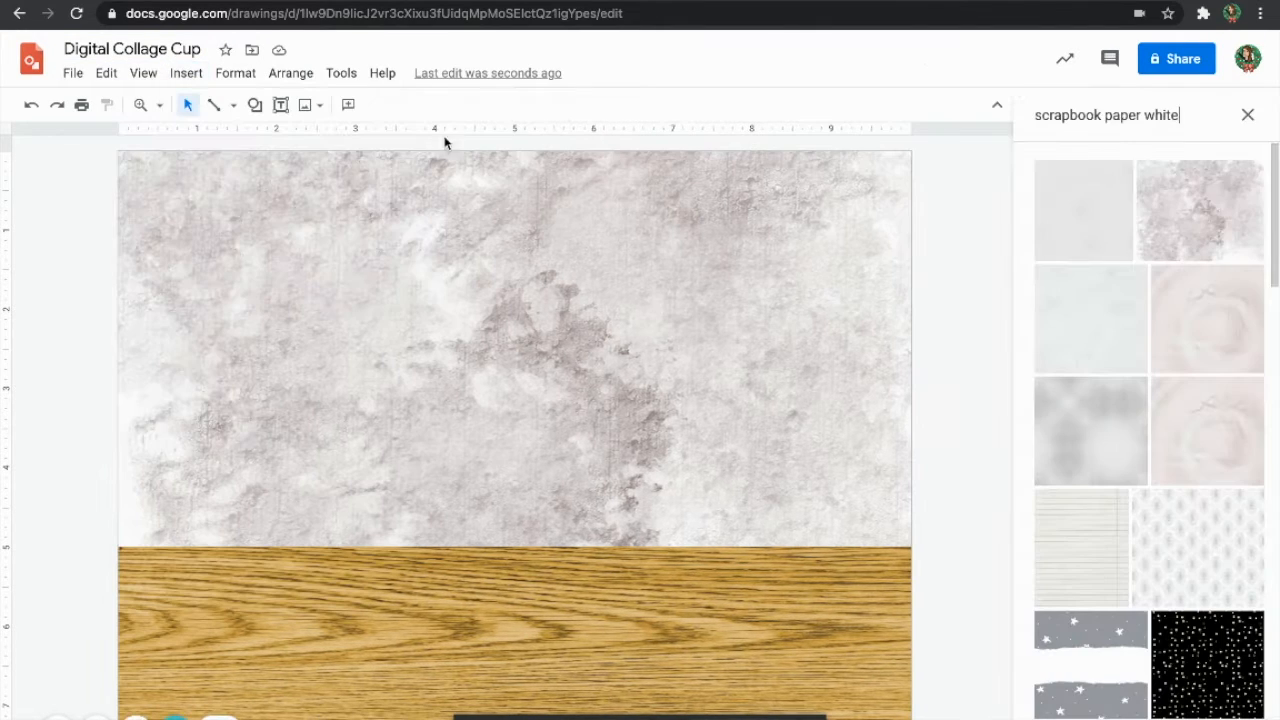
{"action": "left_click_drag", "start_coordinate": [1178, 115], "coordinate": [1141, 115]}
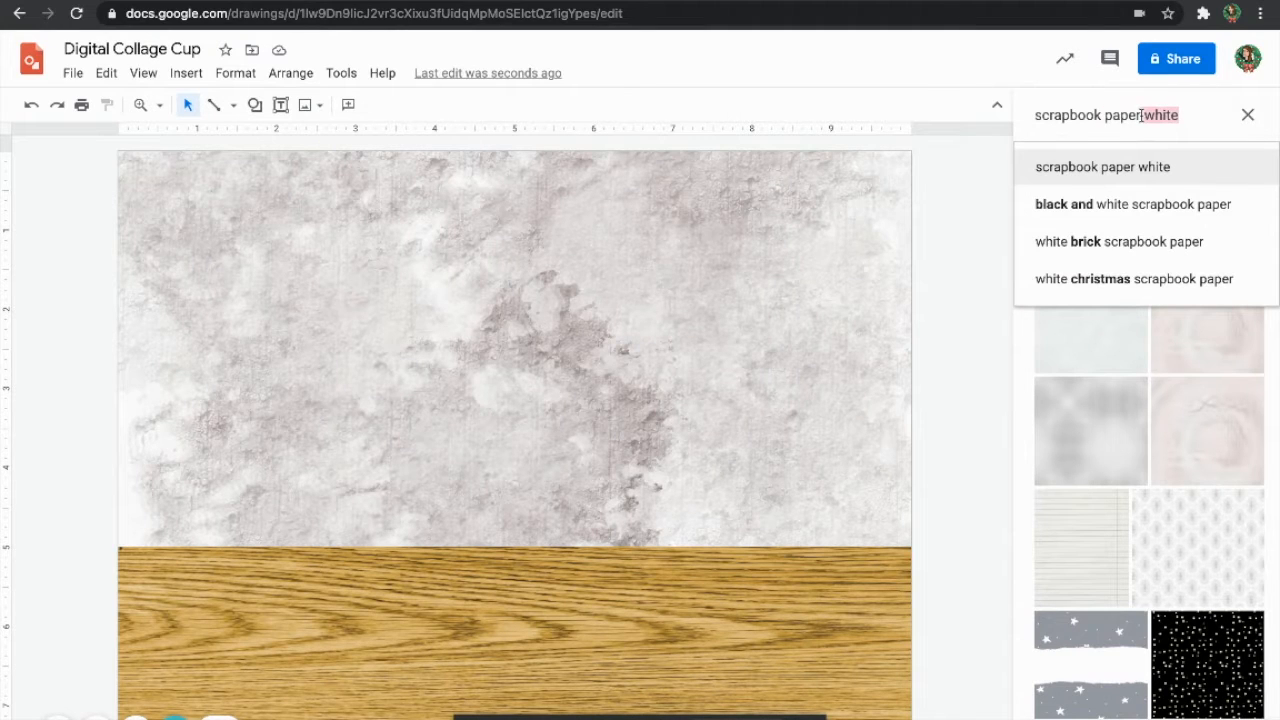
{"action": "key", "text": "BackSpace"}
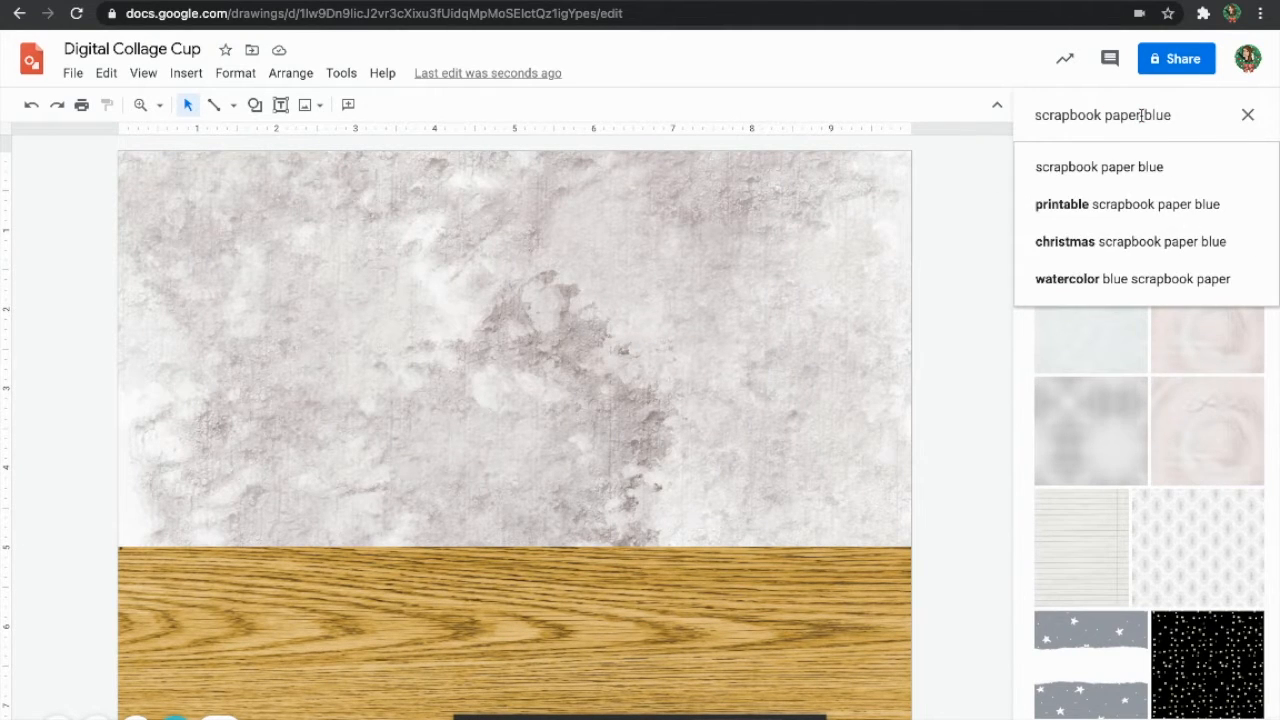
{"action": "key", "text": "Return"}
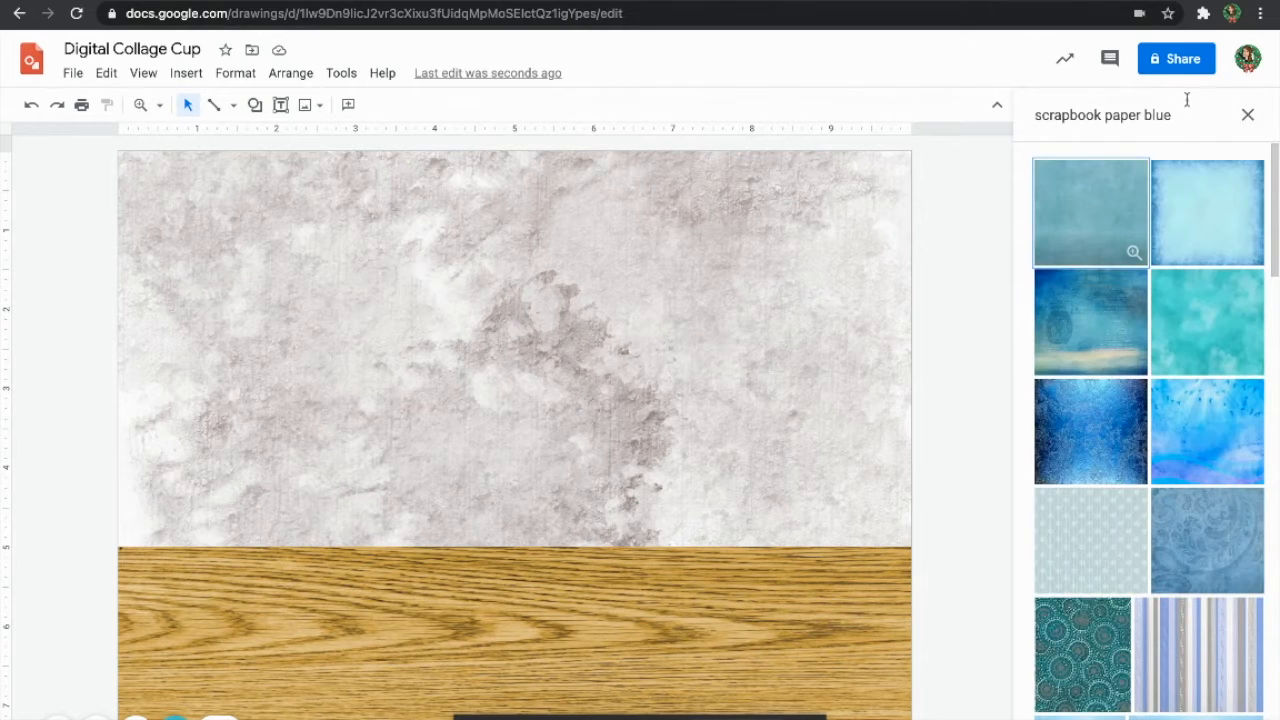
- Refine the image search to "scrapbook paper blue paint"
{"action": "left_click", "coordinate": [1172, 117]}
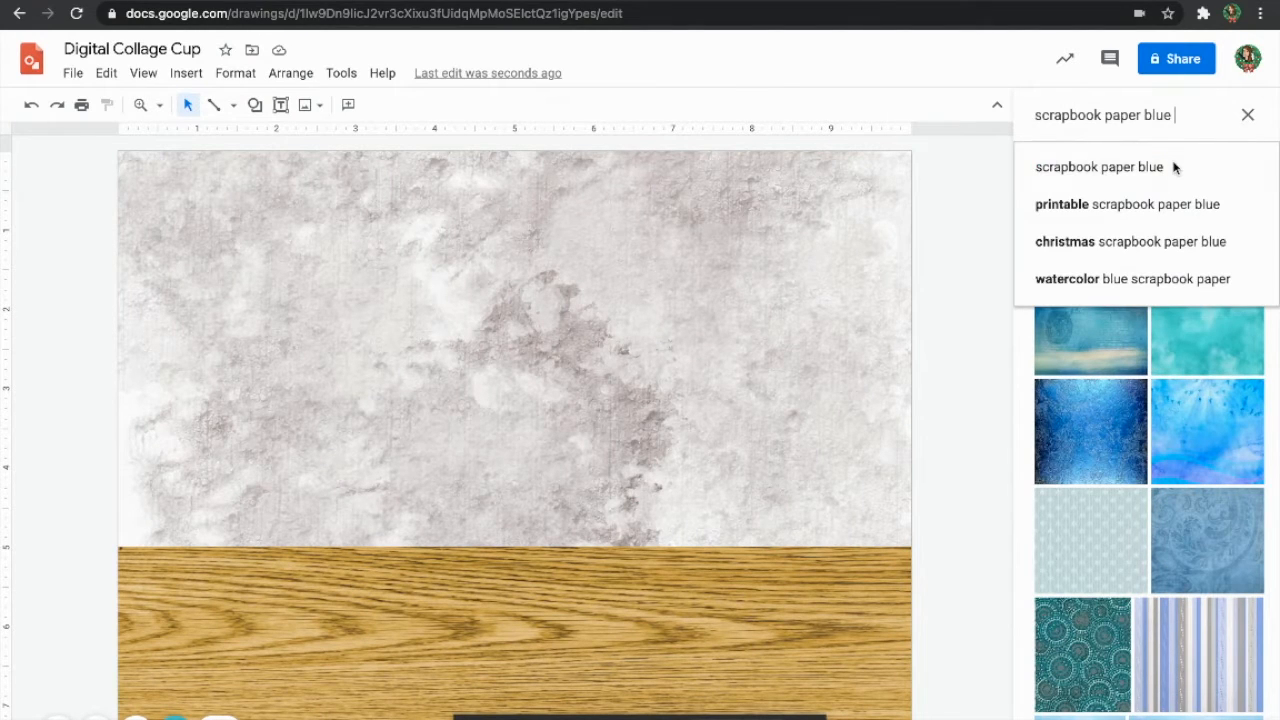
{"action": "type", "text": "paint"}
{"action": "key", "text": "Return"}
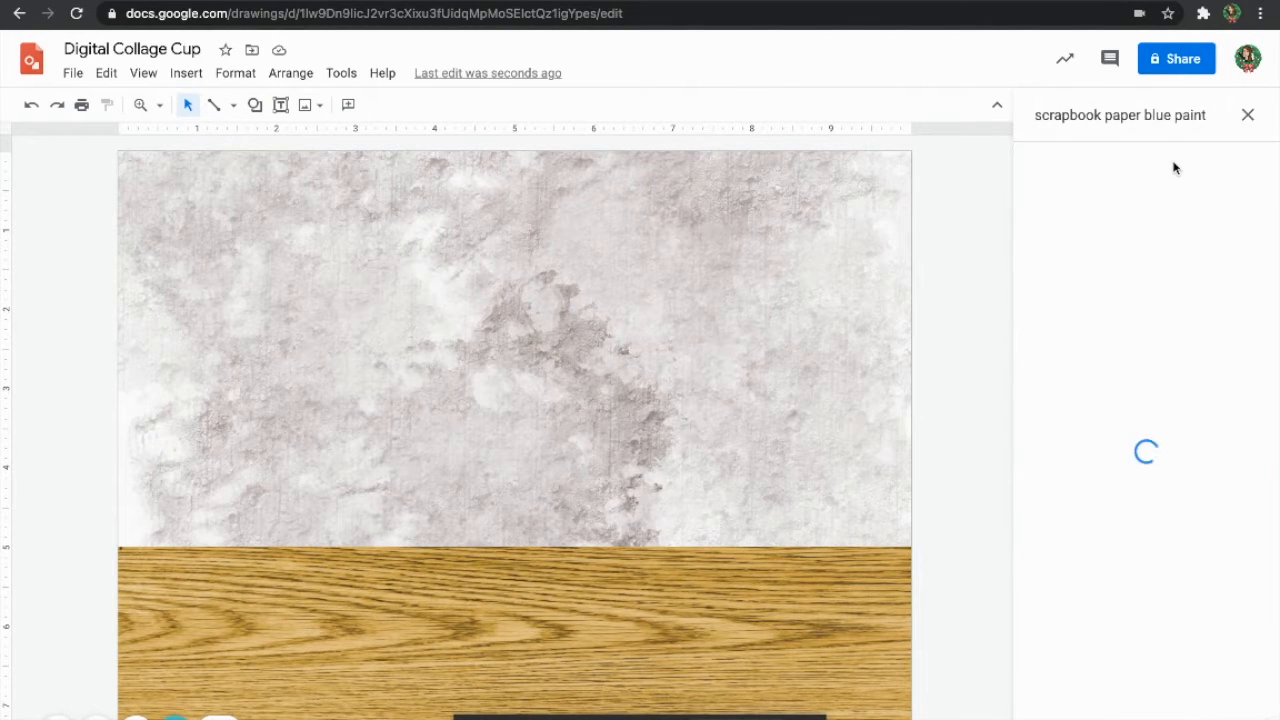
- Insert the streaked teal brushstroke painting from the blue paint search results into the drawing
{"action": "scroll", "coordinate": [1142, 481], "scroll_direction": "down", "scroll_amount": 4}
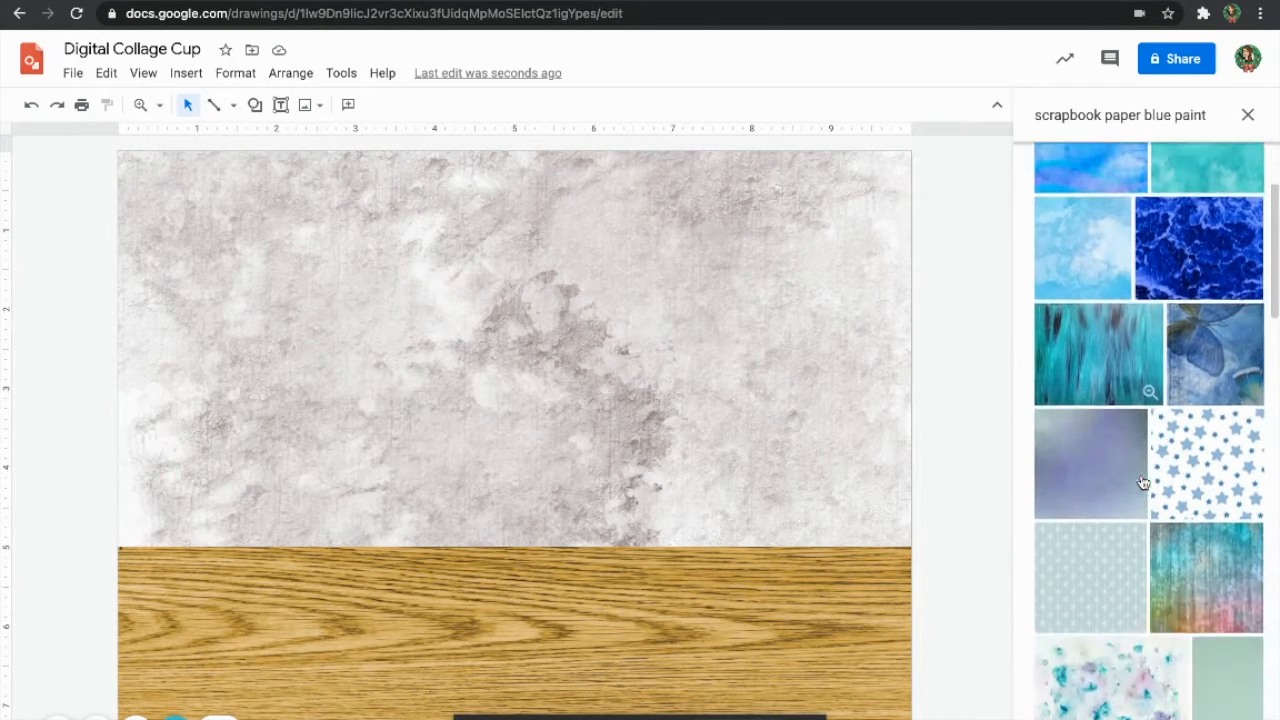
{"action": "scroll", "coordinate": [1140, 475], "scroll_direction": "down", "scroll_amount": 1}
{"action": "scroll", "coordinate": [1145, 480], "scroll_direction": "up", "scroll_amount": 2}
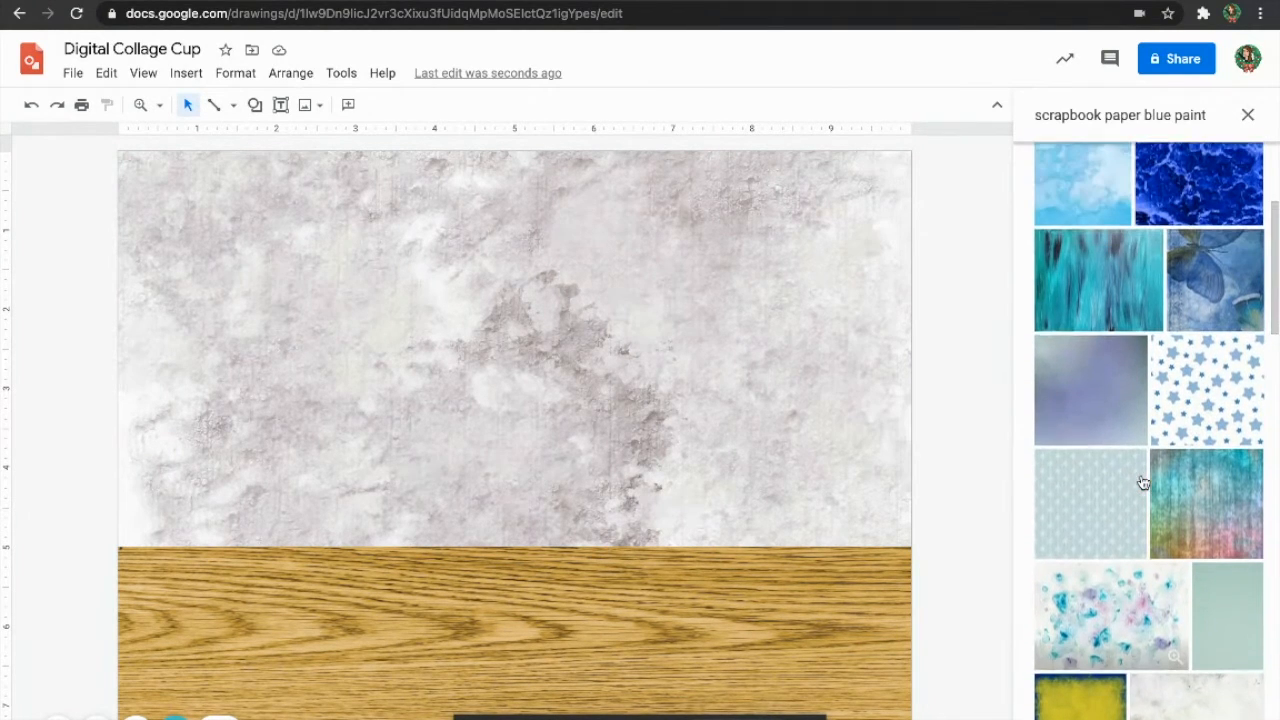
{"action": "left_click", "coordinate": [1128, 298]}
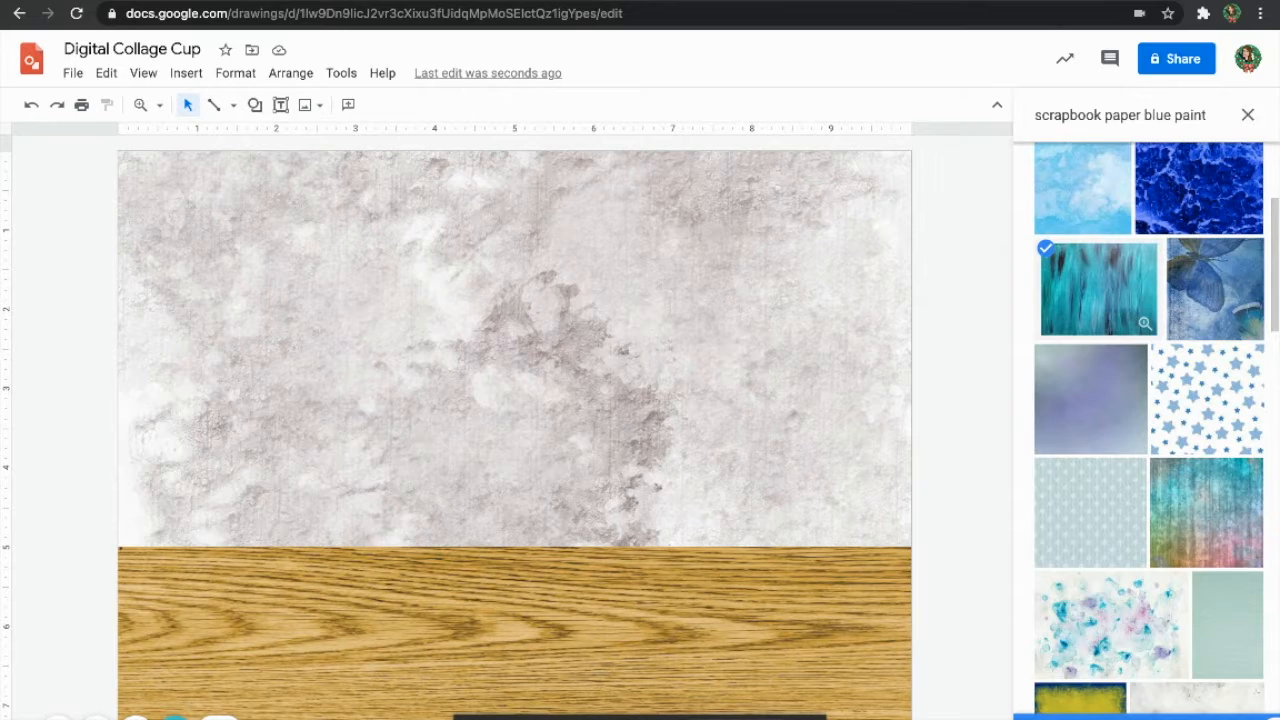
{"action": "left_click", "coordinate": [1112, 665]}
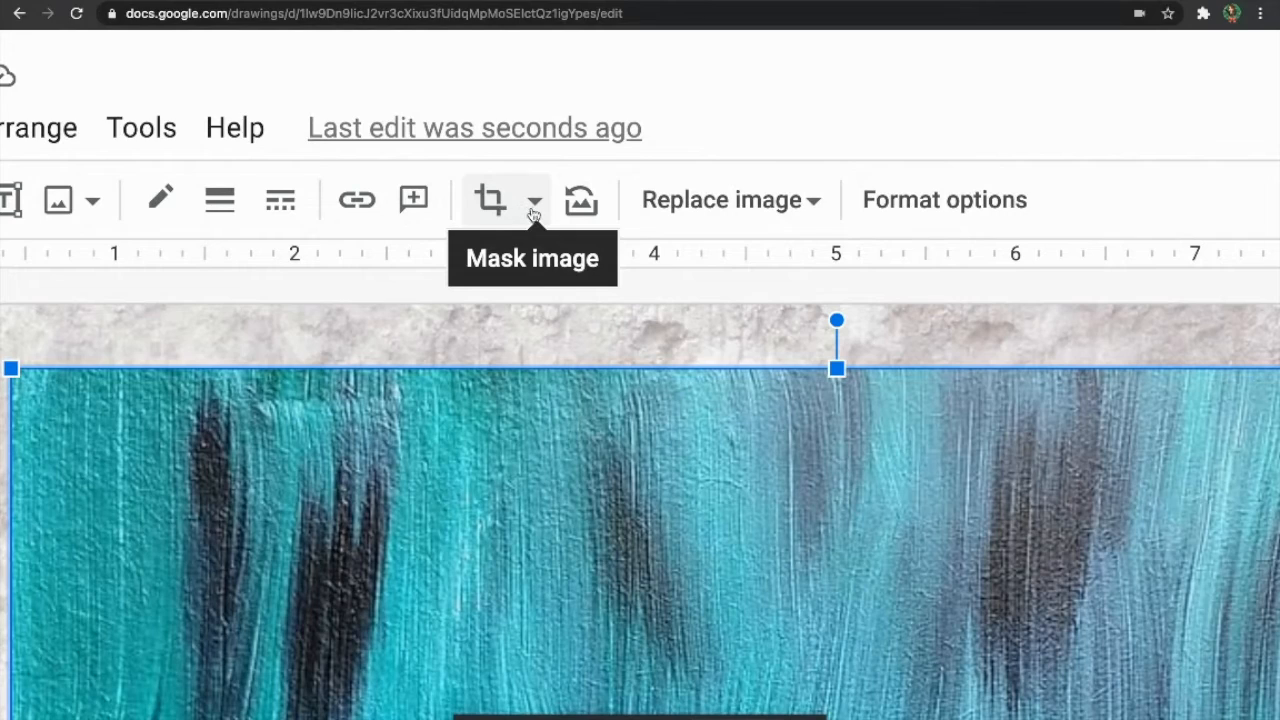
- Mask the inserted teal painting with the can (cylinder) shape
{"action": "left_click", "coordinate": [536, 203]}
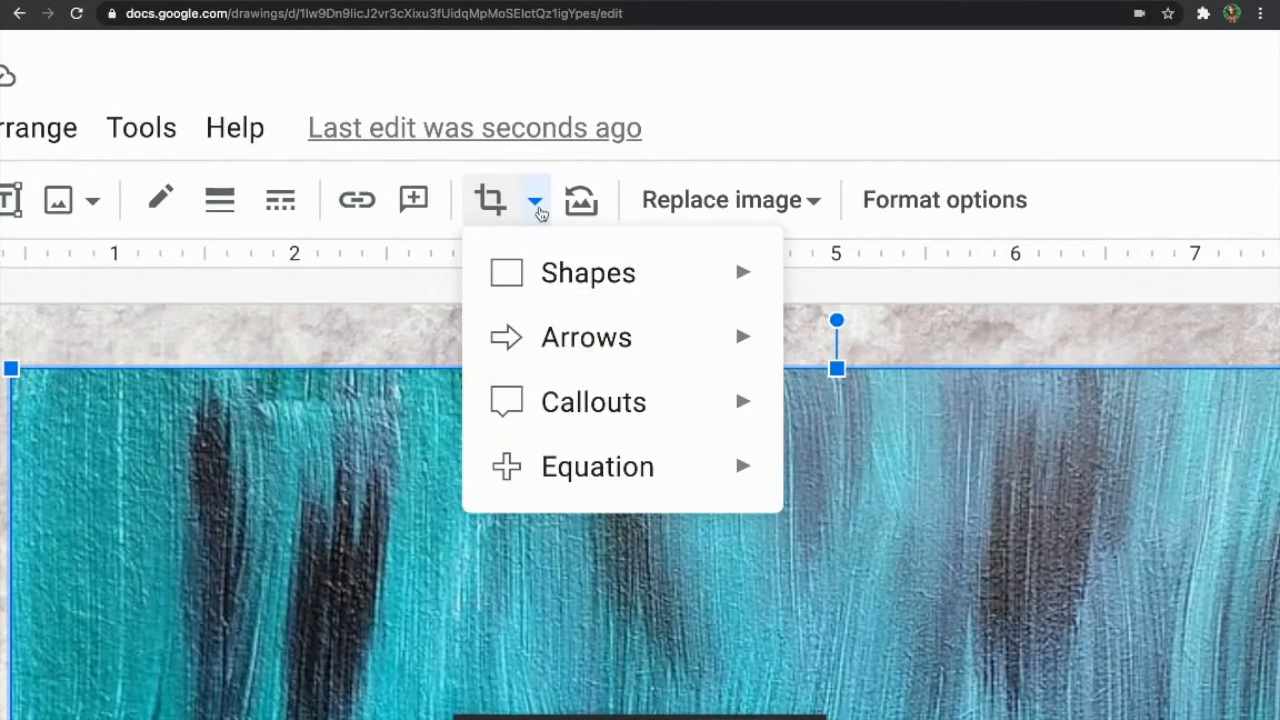
{"action": "mouse_move", "coordinate": [560, 273]}
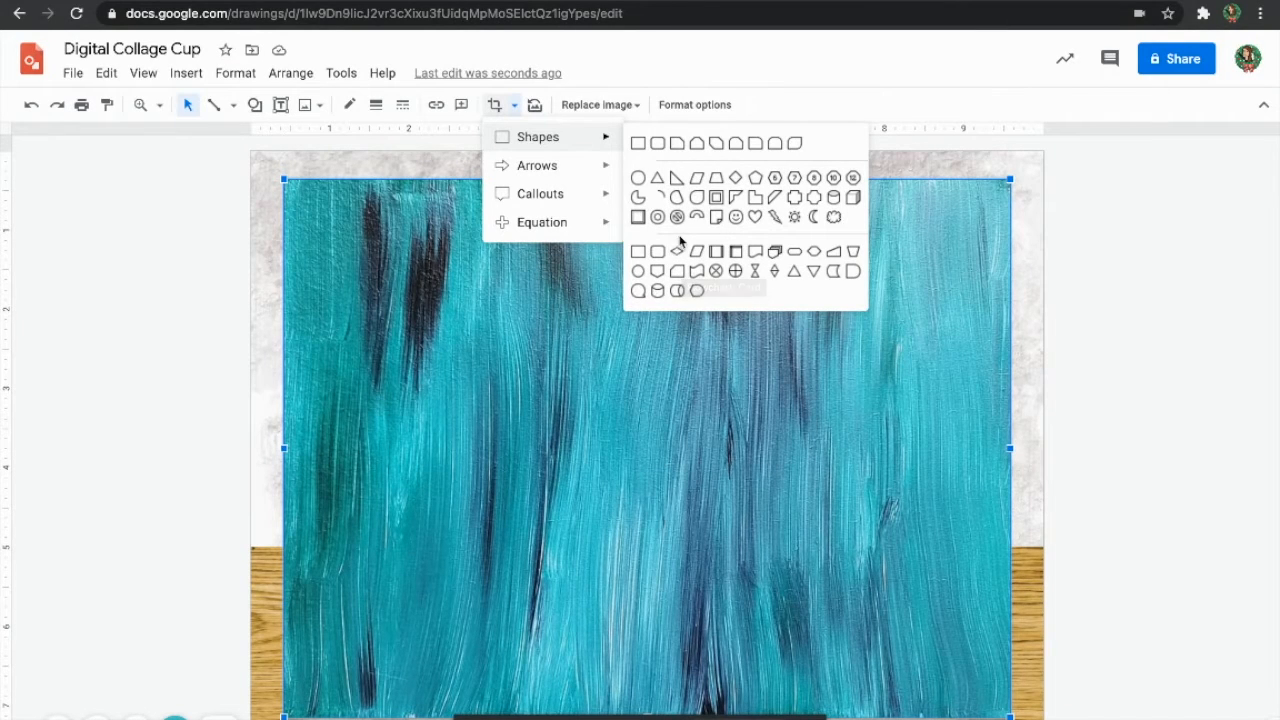
{"action": "left_click", "coordinate": [834, 198]}
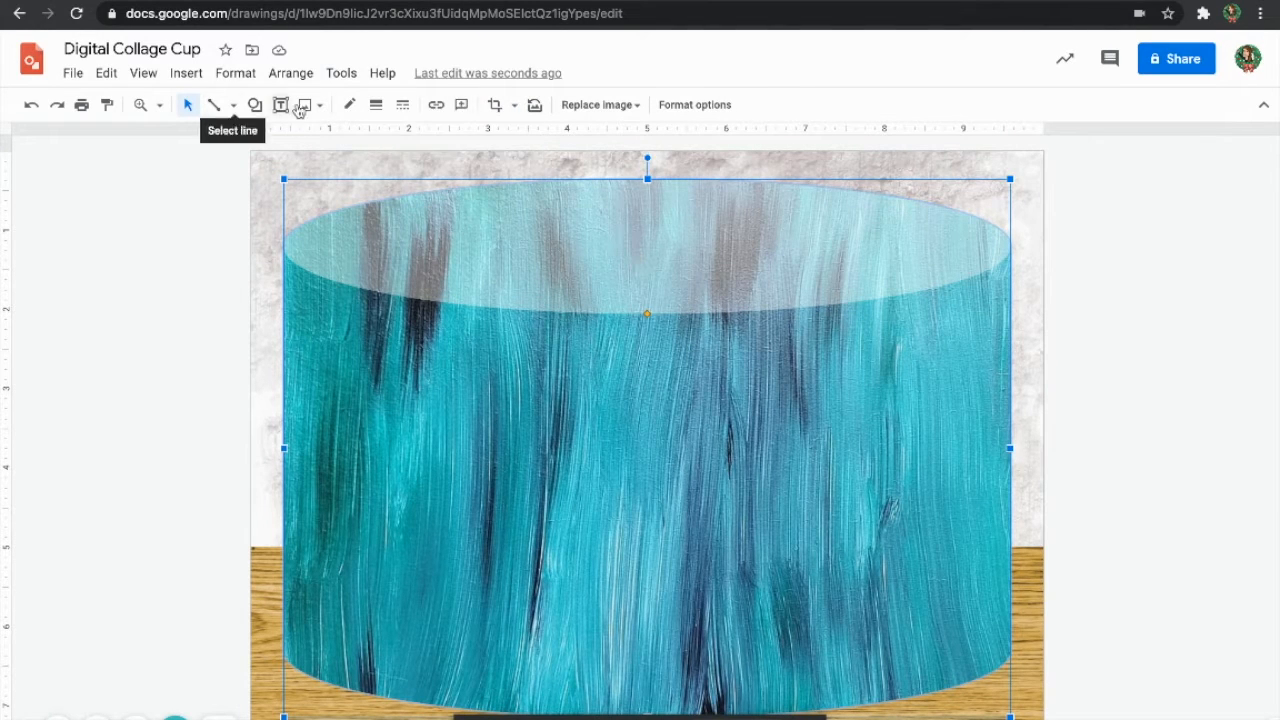
- Mask the teal painting with the Chord shape and rotate it until the straight cut faces upward
{"action": "left_click", "coordinate": [514, 106]}
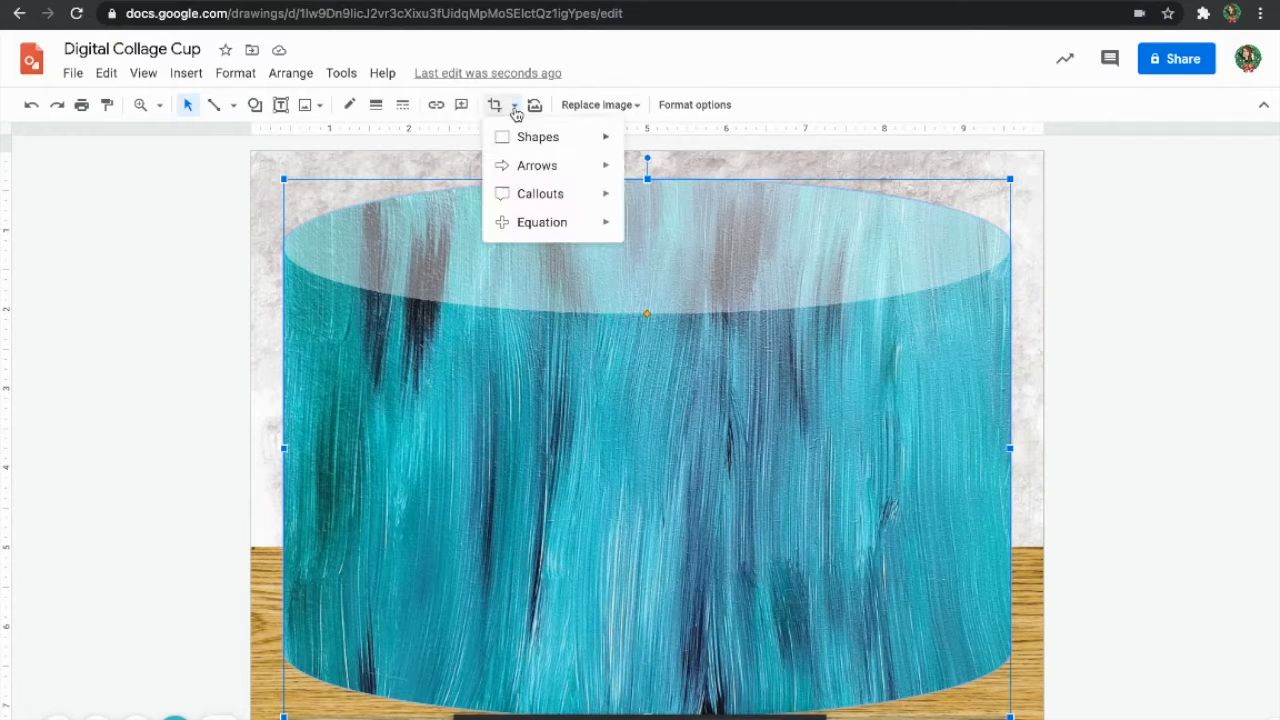
{"action": "mouse_move", "coordinate": [518, 145]}
{"action": "left_click", "coordinate": [676, 204]}
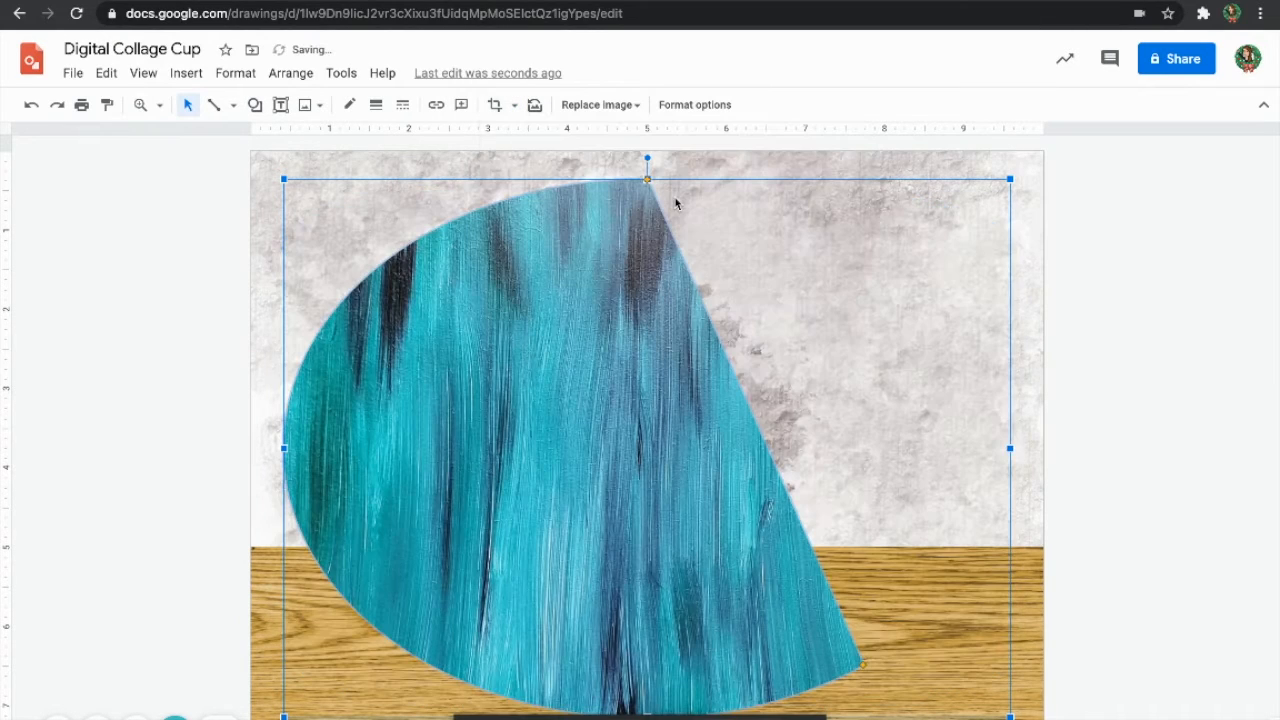
{"action": "left_click_drag", "start_coordinate": [646, 157], "coordinate": [518, 410]}
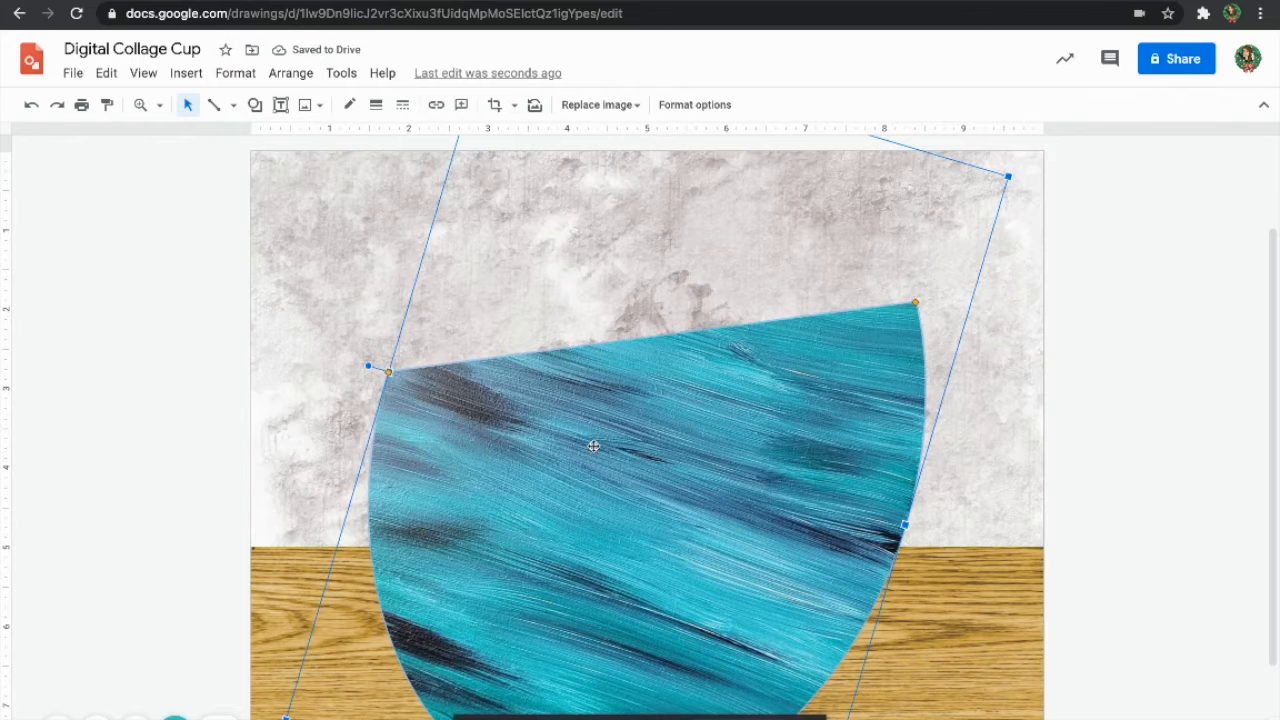
- Scale down the teal chord shape over the table and adjust its cut edge closer to horizontal
{"action": "left_click_drag", "start_coordinate": [919, 272], "coordinate": [809, 395]}
{"action": "left_click_drag", "start_coordinate": [649, 559], "coordinate": [878, 495]}
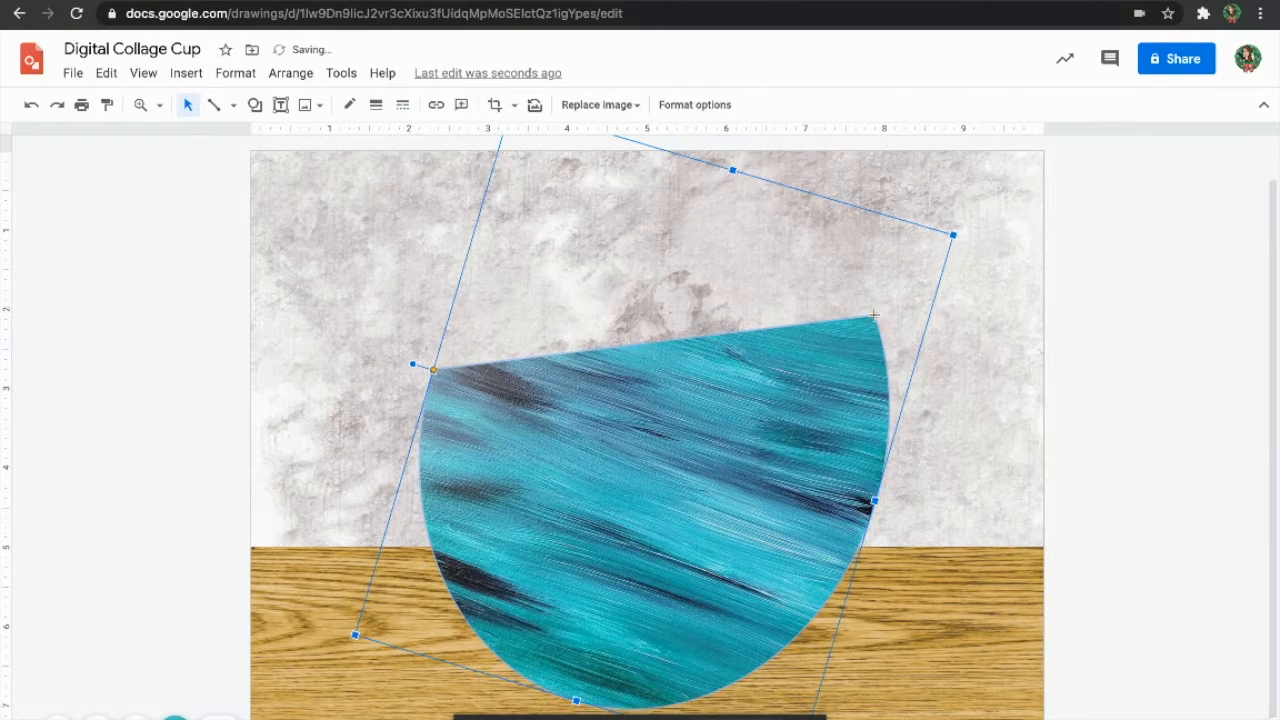
{"action": "left_click_drag", "start_coordinate": [838, 342], "coordinate": [795, 409]}
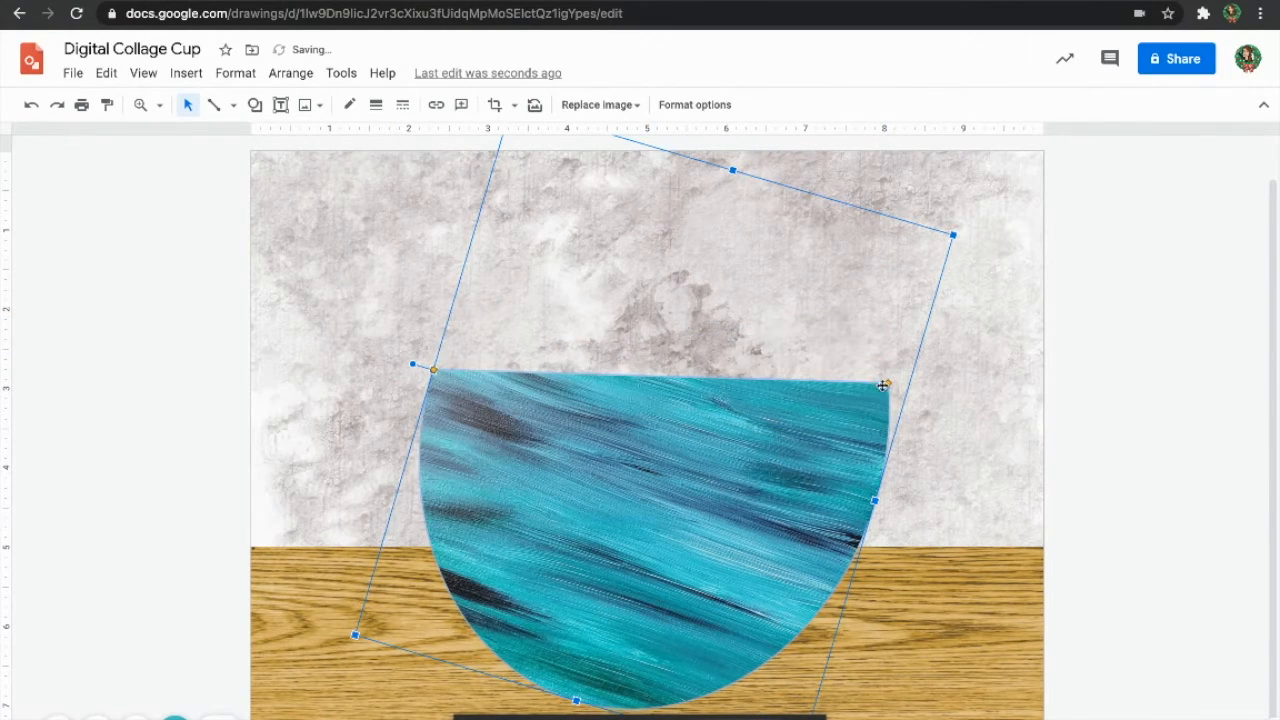
{"action": "scroll", "coordinate": [926, 367], "scroll_direction": "up", "scroll_amount": 5}
{"action": "left_click_drag", "start_coordinate": [809, 420], "coordinate": [814, 489]}
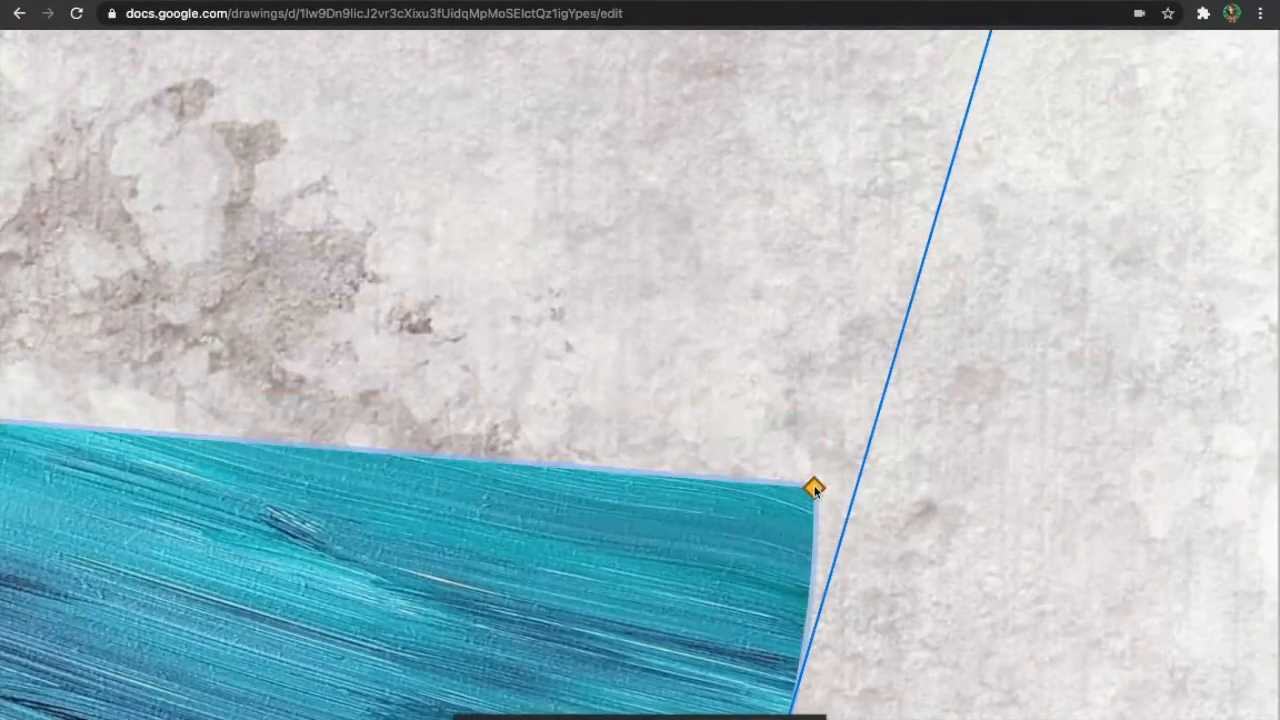
{"action": "scroll", "coordinate": [814, 489], "scroll_direction": "down", "scroll_amount": 5}
- Rotate the teal bowl shape to a square orientation and level its rim by adjusting the chord's end point
{"action": "left_click_drag", "start_coordinate": [412, 364], "coordinate": [410, 394]}
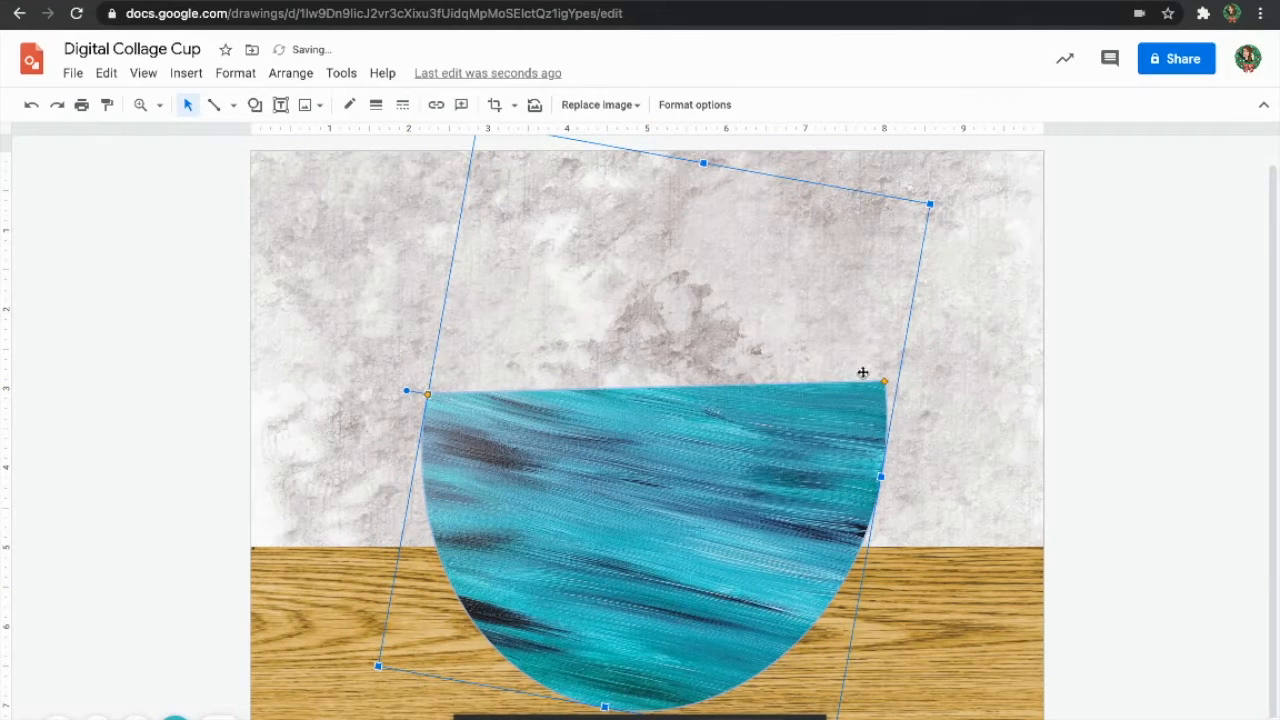
{"action": "left_click_drag", "start_coordinate": [884, 381], "coordinate": [884, 463]}
{"action": "left_click_drag", "start_coordinate": [405, 389], "coordinate": [398, 435]}
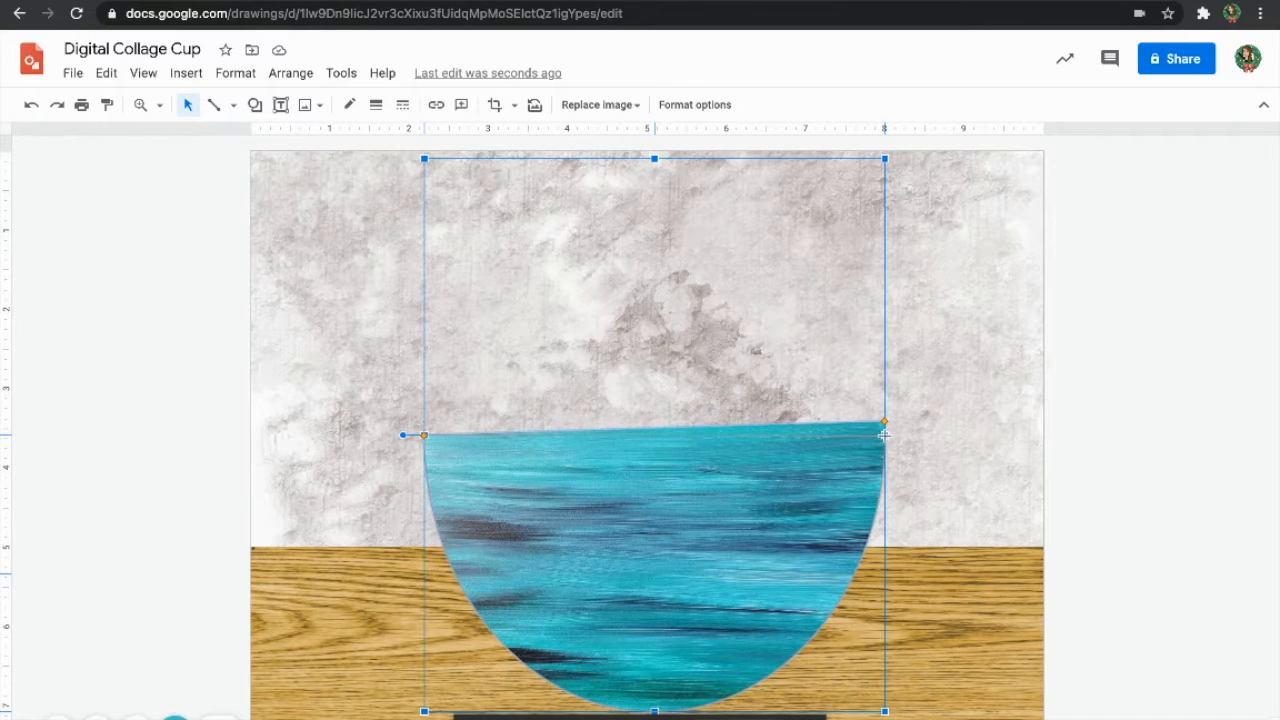
{"action": "left_click_drag", "start_coordinate": [884, 434], "coordinate": [885, 437]}
- Stretch the teal bowl upward so the cup becomes taller while its base stays on the table
{"action": "left_click_drag", "start_coordinate": [654, 158], "coordinate": [658, 137]}
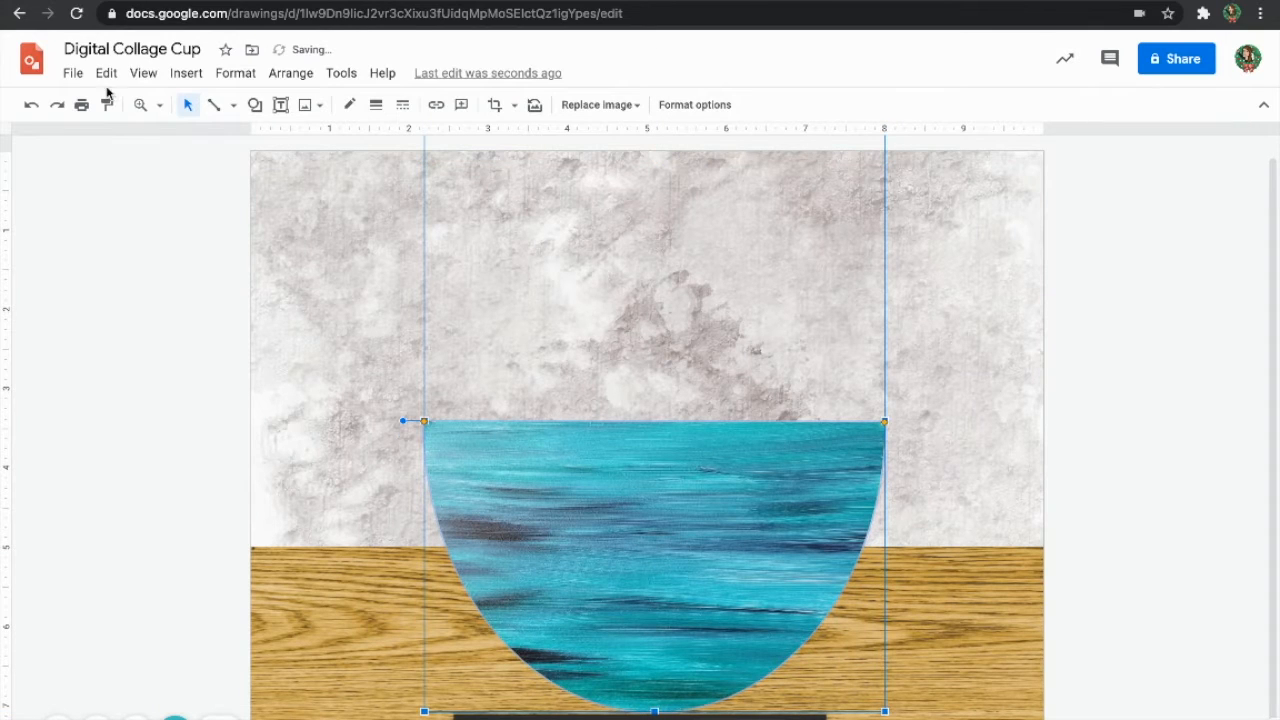
{"action": "left_click", "coordinate": [159, 105]}
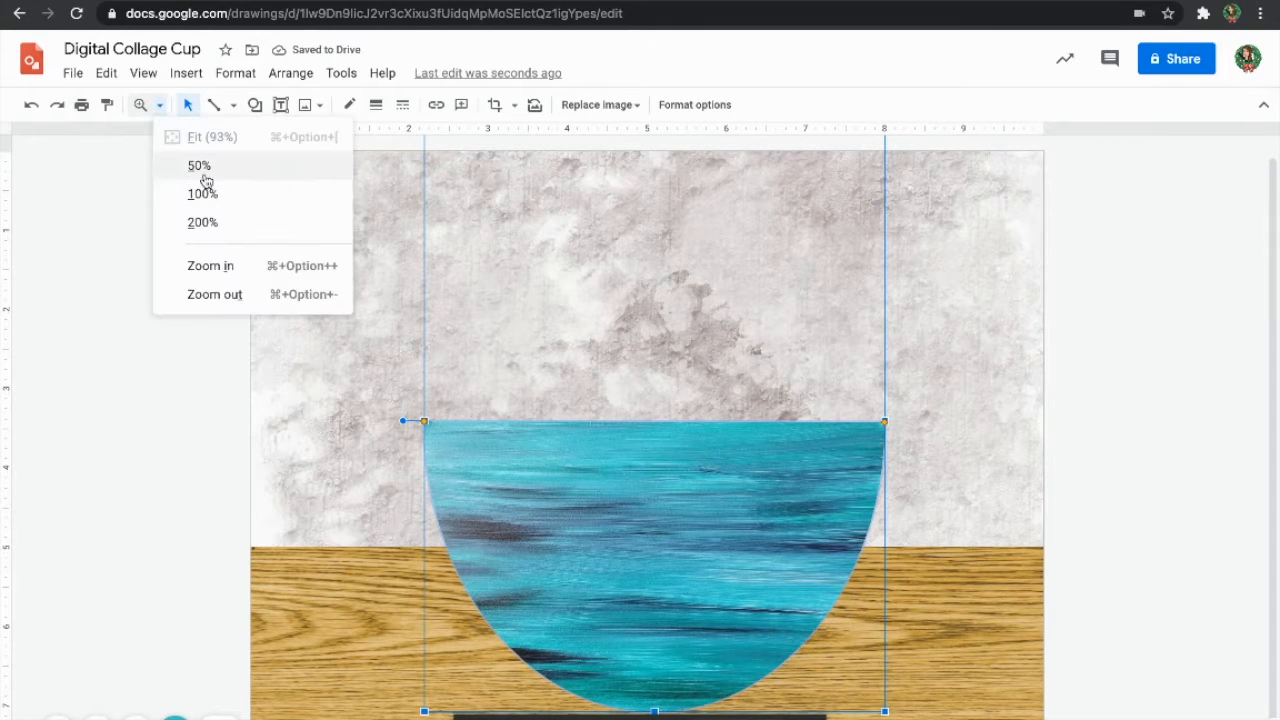
{"action": "left_click", "coordinate": [204, 174]}
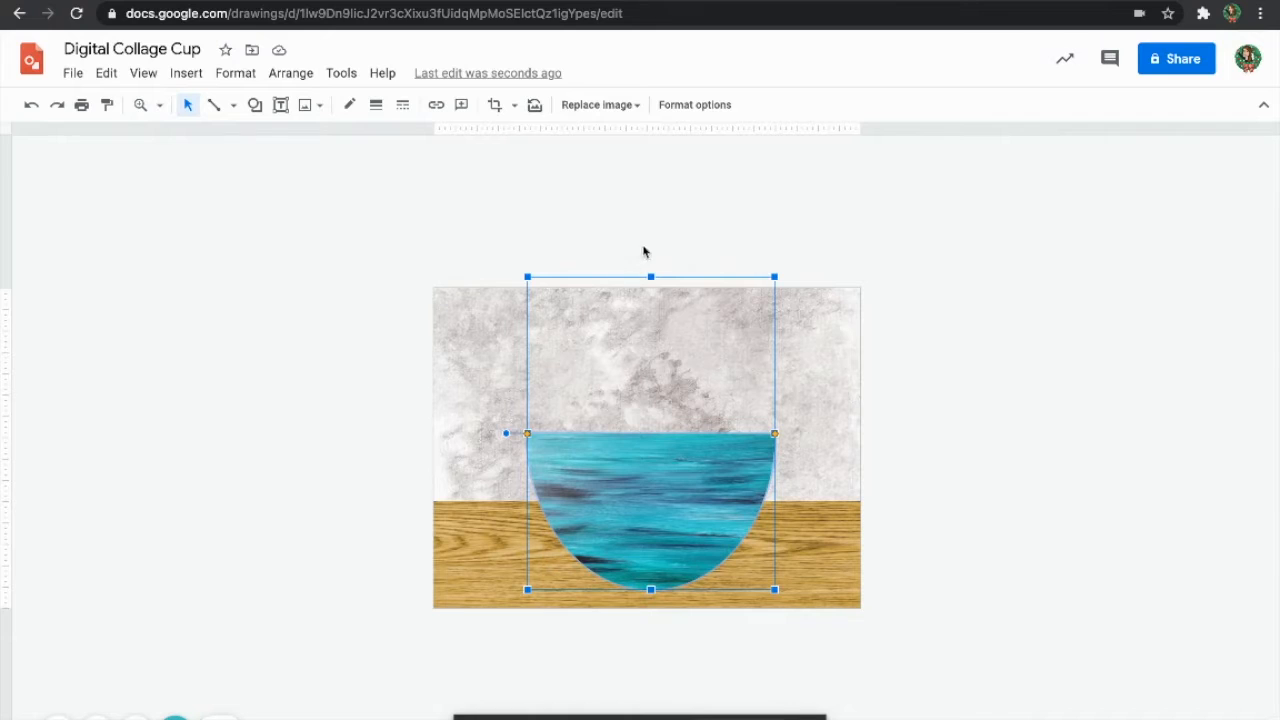
{"action": "left_click_drag", "start_coordinate": [651, 276], "coordinate": [651, 256]}
{"action": "left_click", "coordinate": [924, 438]}
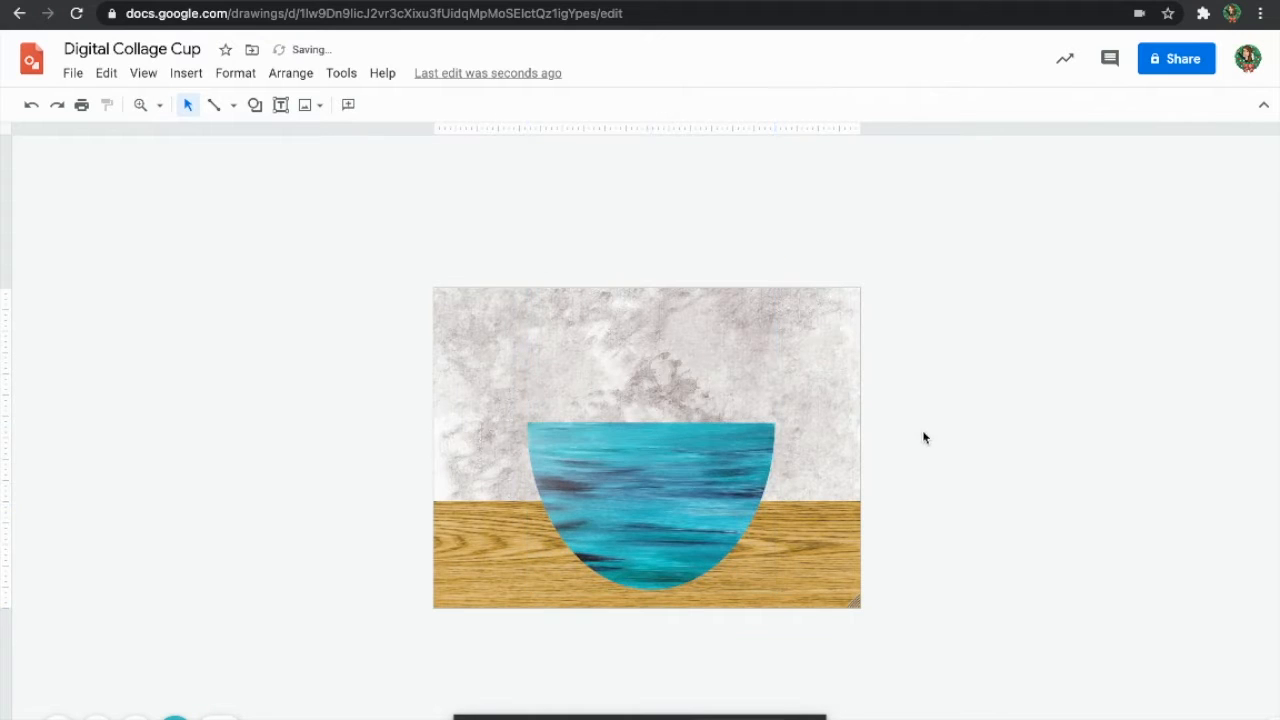
- Duplicate the teal bowl to get a second piece of the same paper for the handle
{"action": "left_click", "coordinate": [718, 440]}
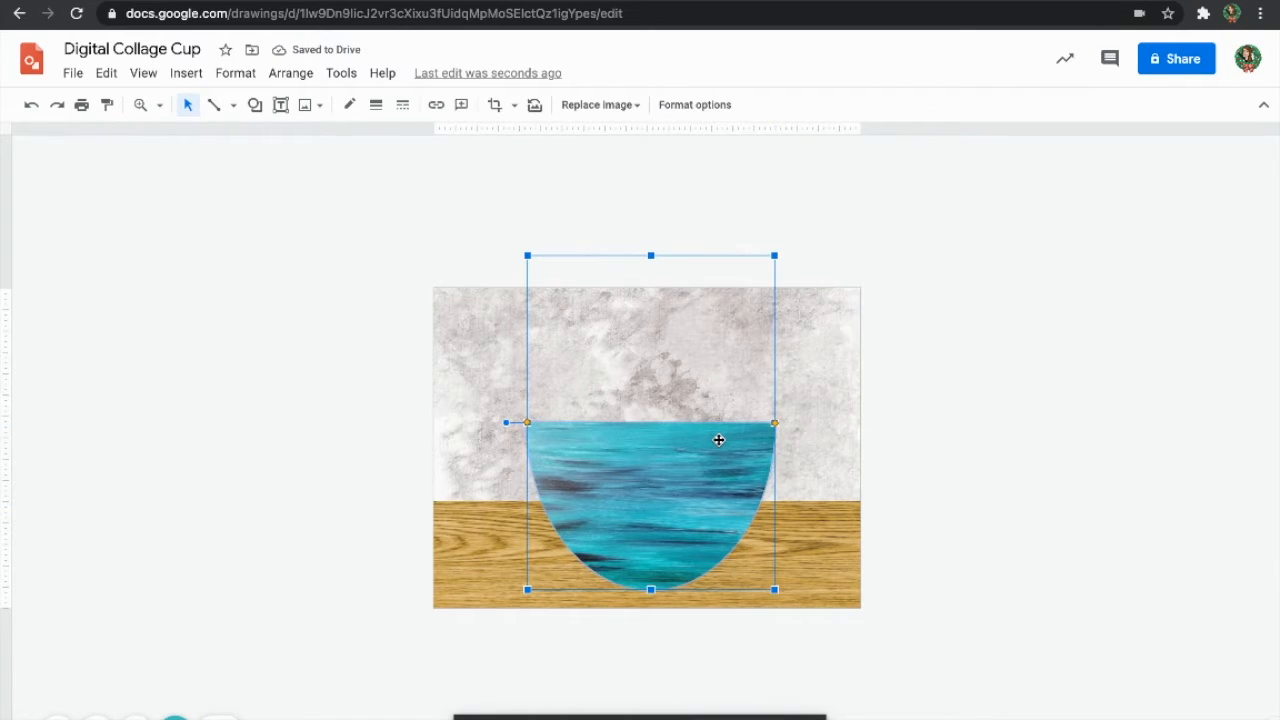
{"action": "left_click", "coordinate": [933, 444]}
{"action": "left_click", "coordinate": [725, 443]}
{"action": "key", "text": "ctrl+d"}
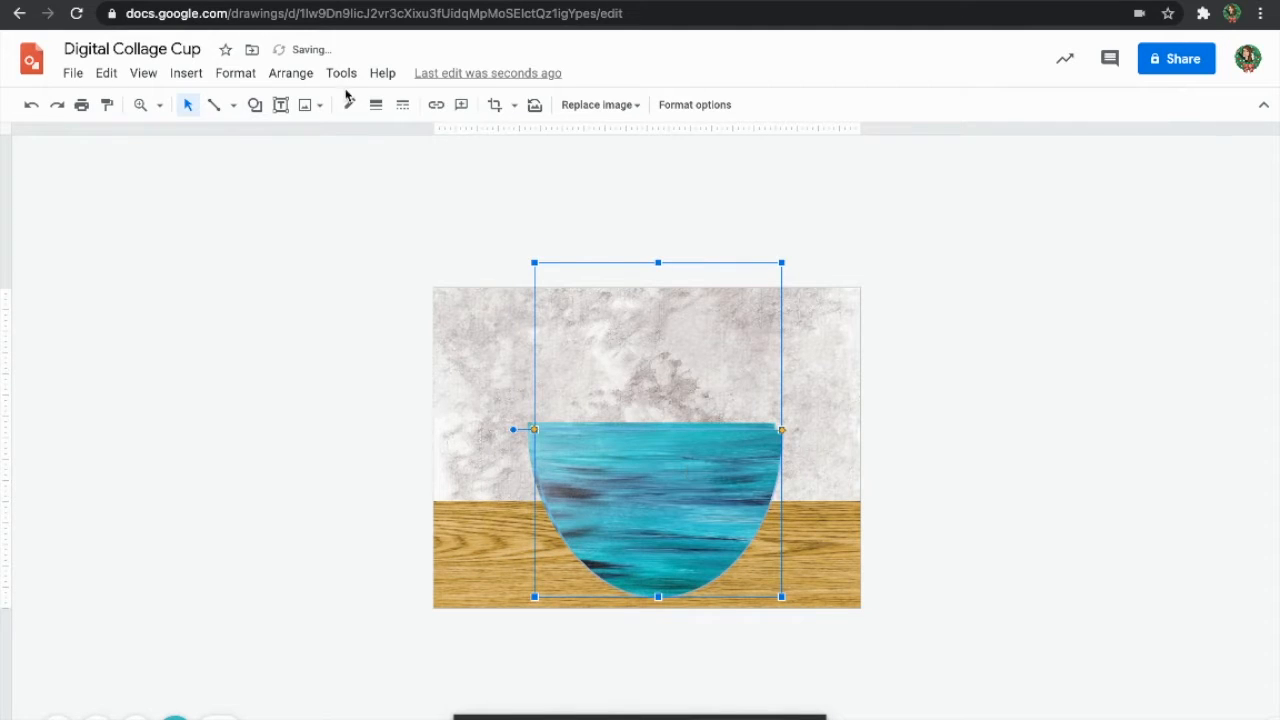
- Mask the duplicated teal piece with the curved left arrow shape
{"action": "left_click", "coordinate": [515, 107]}
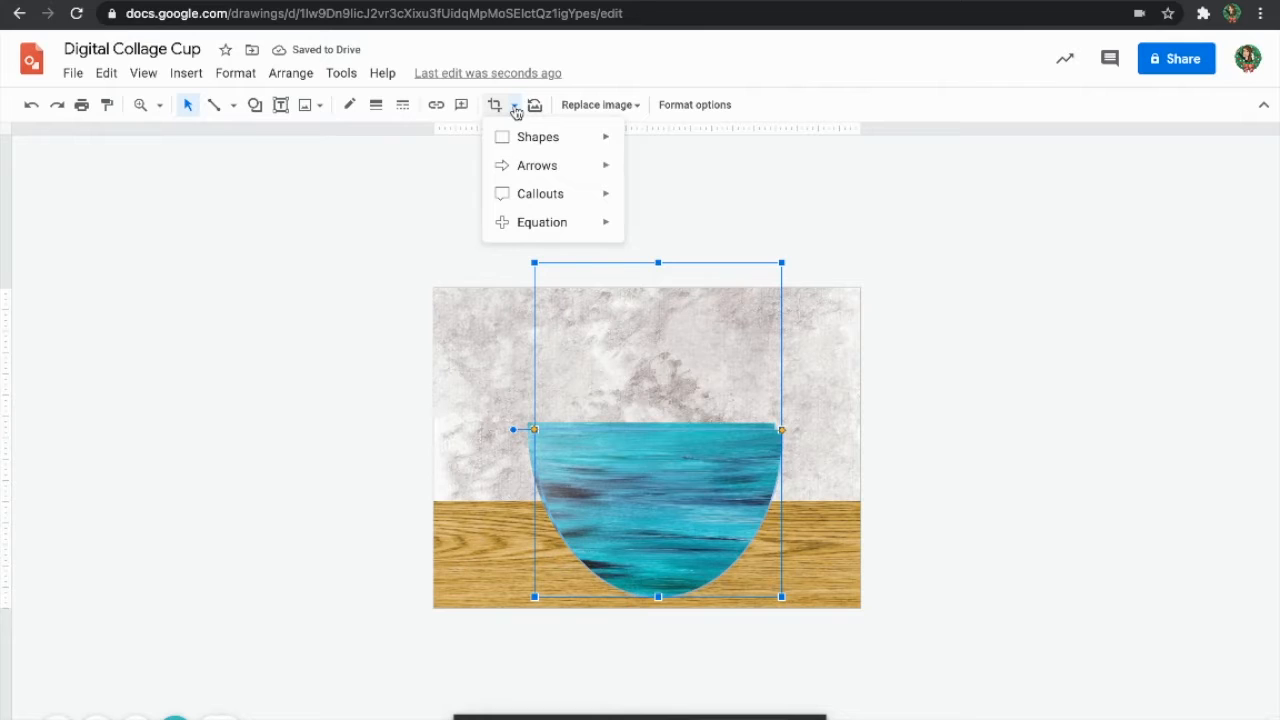
{"action": "mouse_move", "coordinate": [543, 148]}
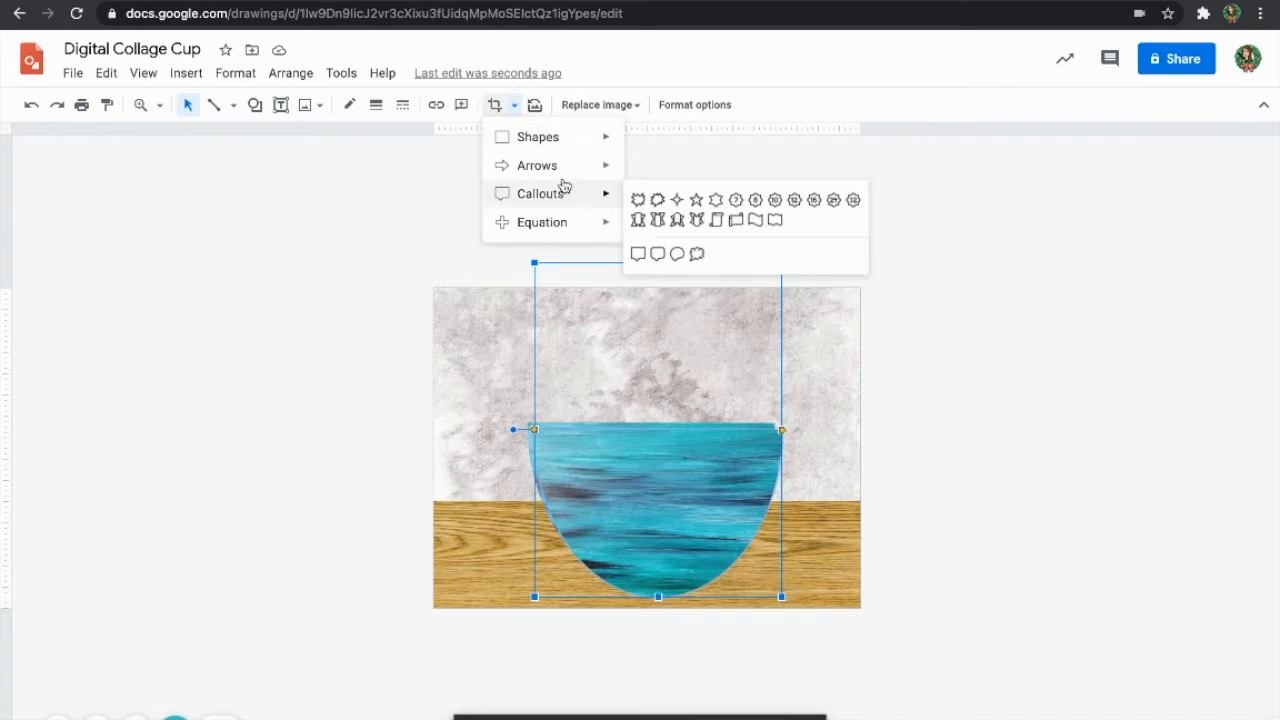
{"action": "mouse_move", "coordinate": [557, 172]}
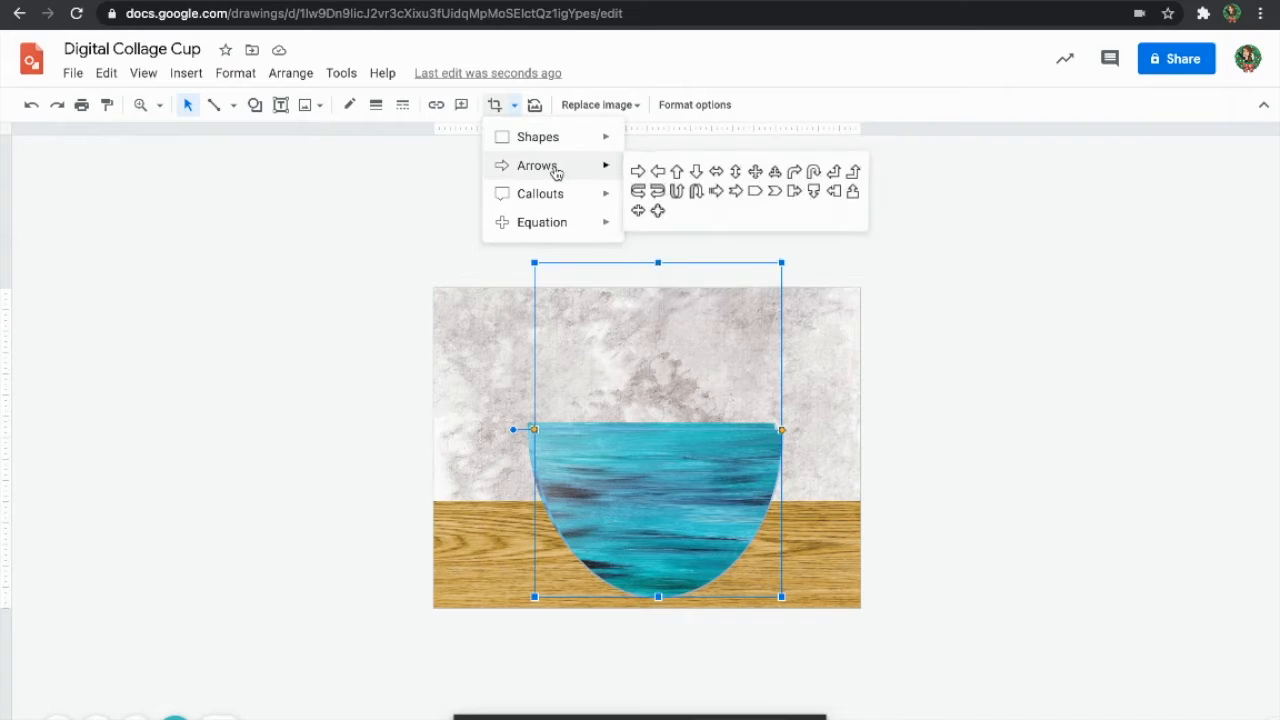
{"action": "left_click", "coordinate": [653, 193]}
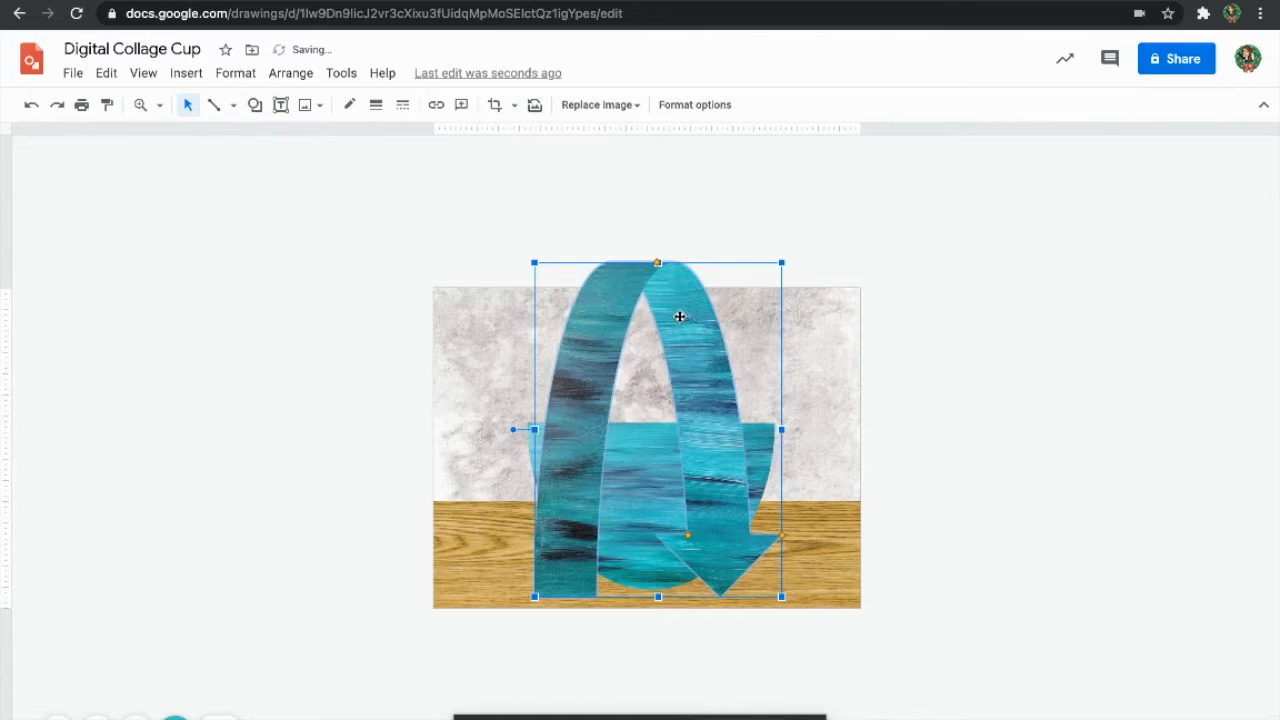
- Rotate and shrink the curved arrow into a cup handle, tucked behind the right side of the bowl
{"action": "left_click_drag", "start_coordinate": [516, 429], "coordinate": [658, 327]}
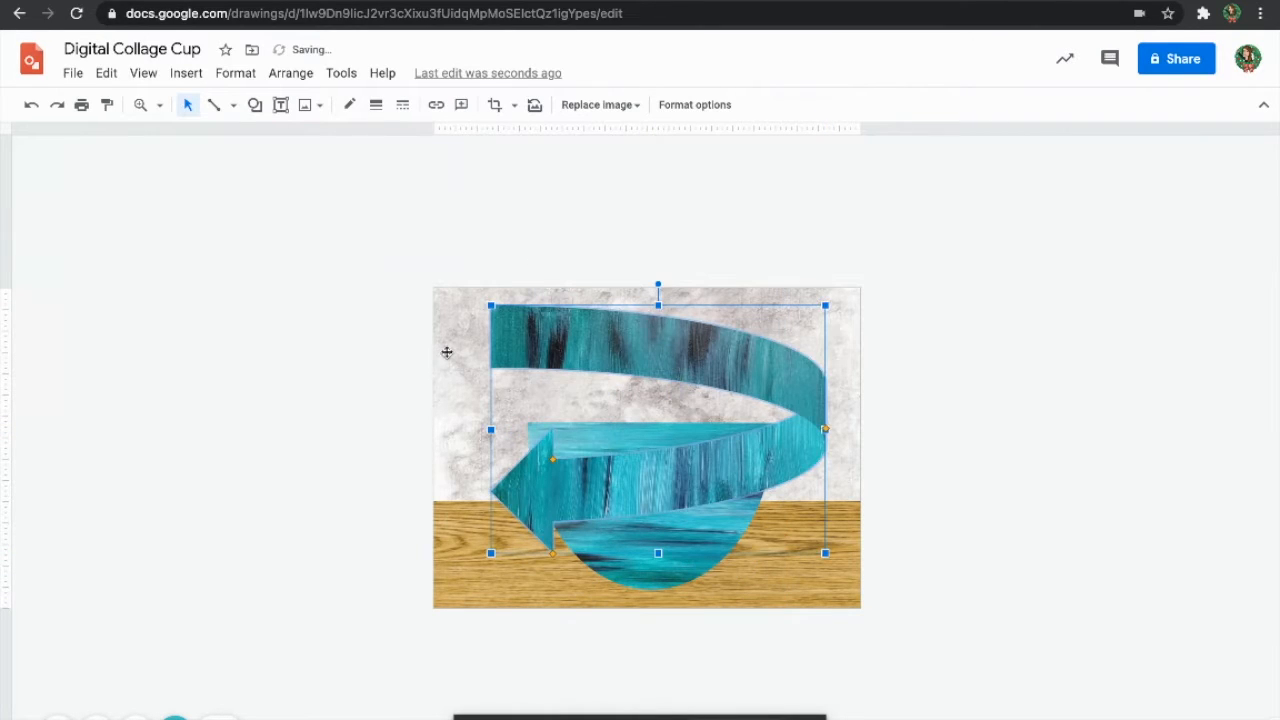
{"action": "left_click_drag", "start_coordinate": [488, 304], "coordinate": [675, 441]}
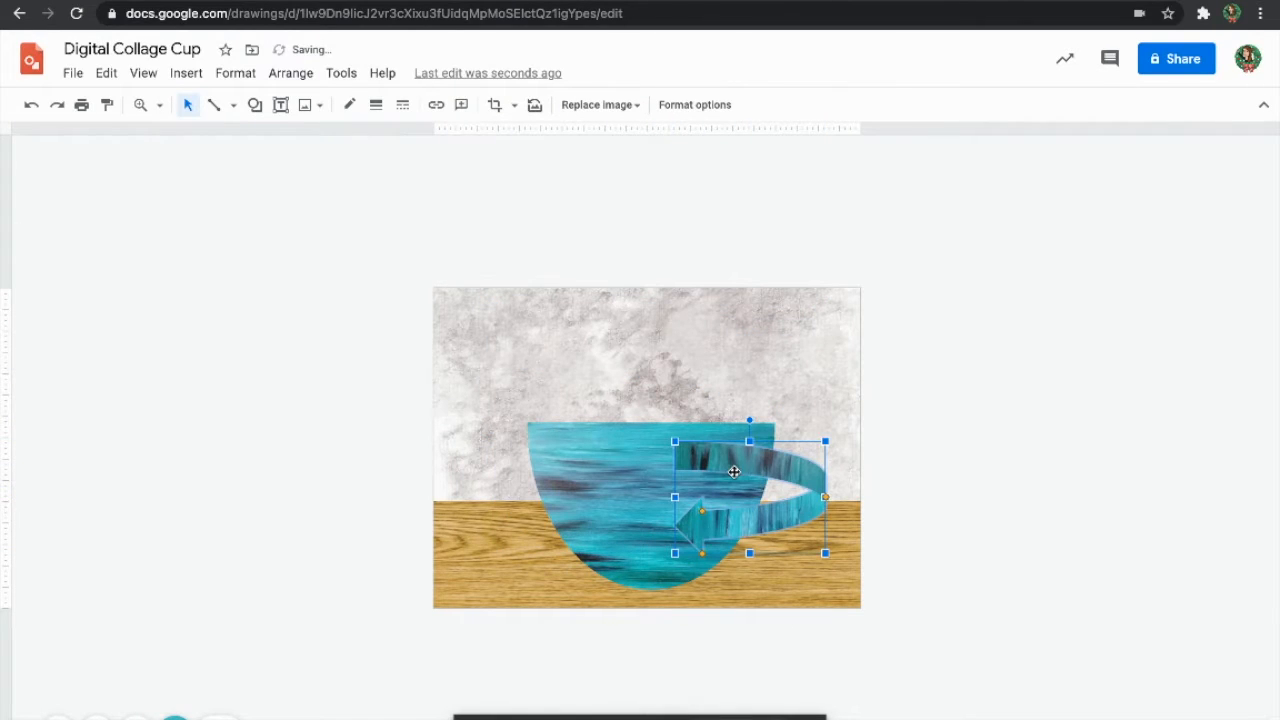
{"action": "key", "text": "ctrl+Down"}
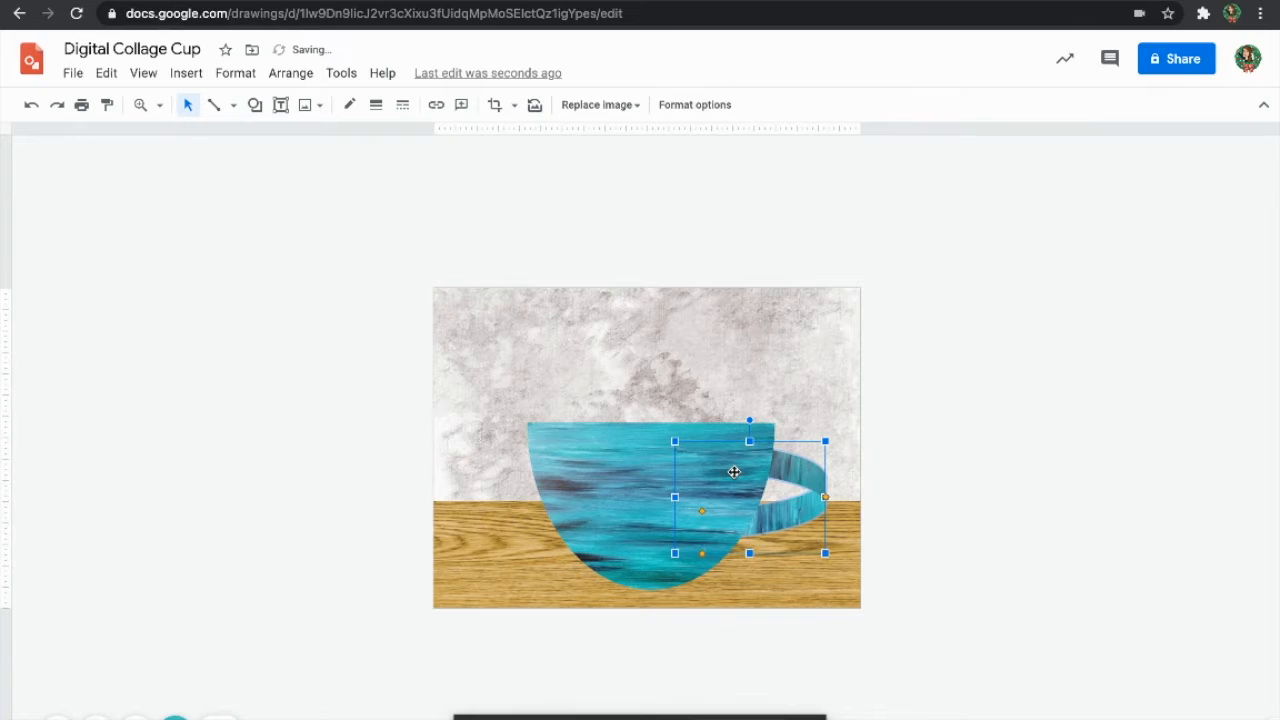
{"action": "left_click_drag", "start_coordinate": [749, 441], "coordinate": [752, 435]}
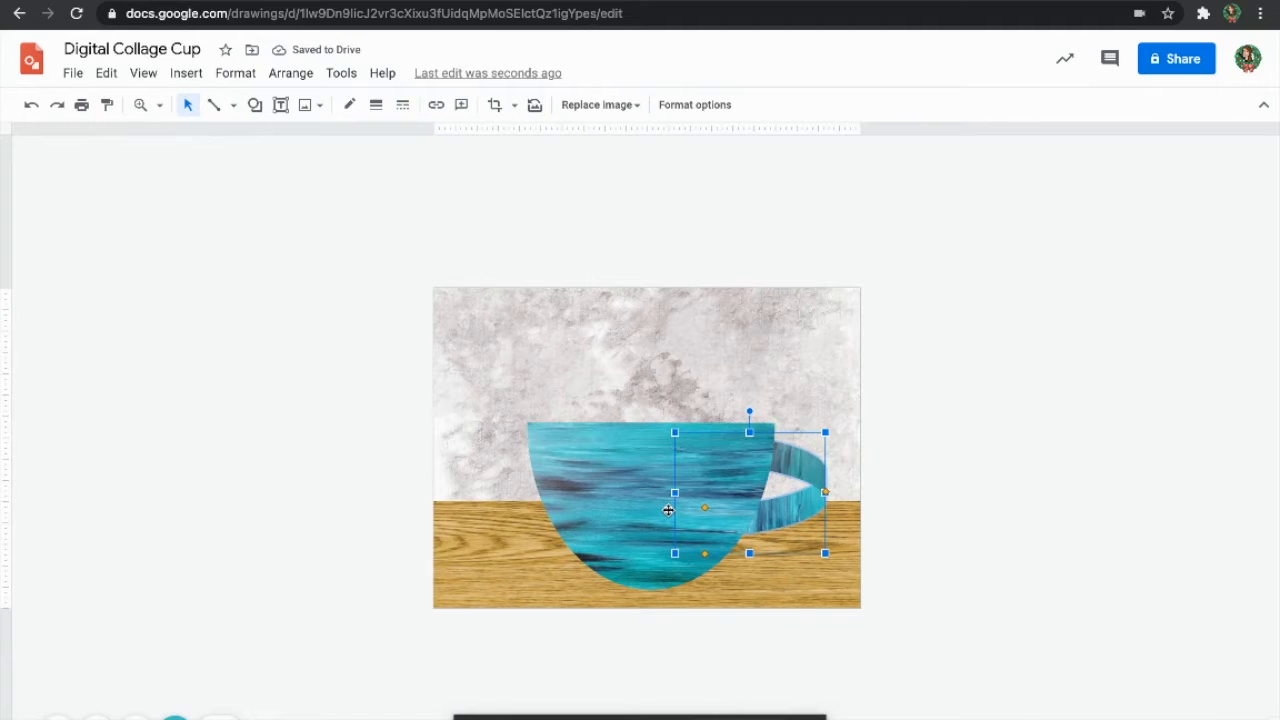
{"action": "left_click_drag", "start_coordinate": [792, 463], "coordinate": [801, 461]}
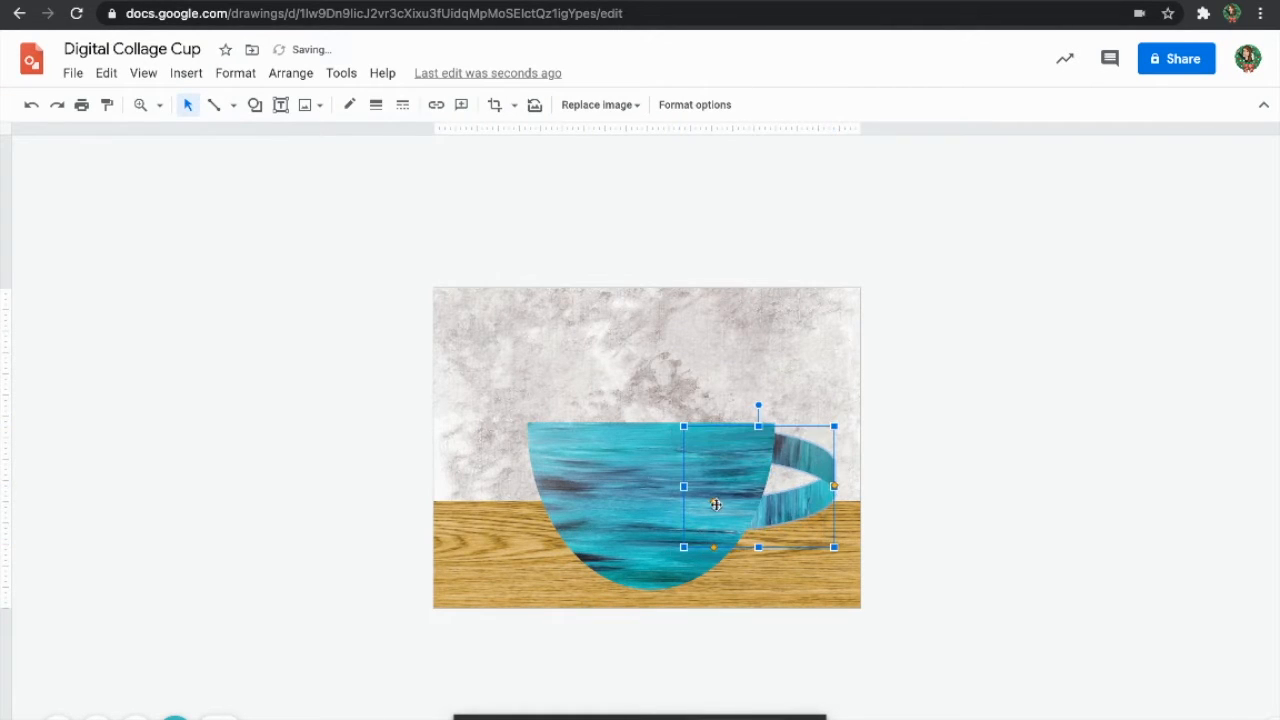
- Remove the arrowhead from the handle piece beside the canvas, and place the plain band back against the cup
{"action": "left_click_drag", "start_coordinate": [713, 503], "coordinate": [693, 508]}
{"action": "left_click_drag", "start_coordinate": [807, 470], "coordinate": [1061, 484]}
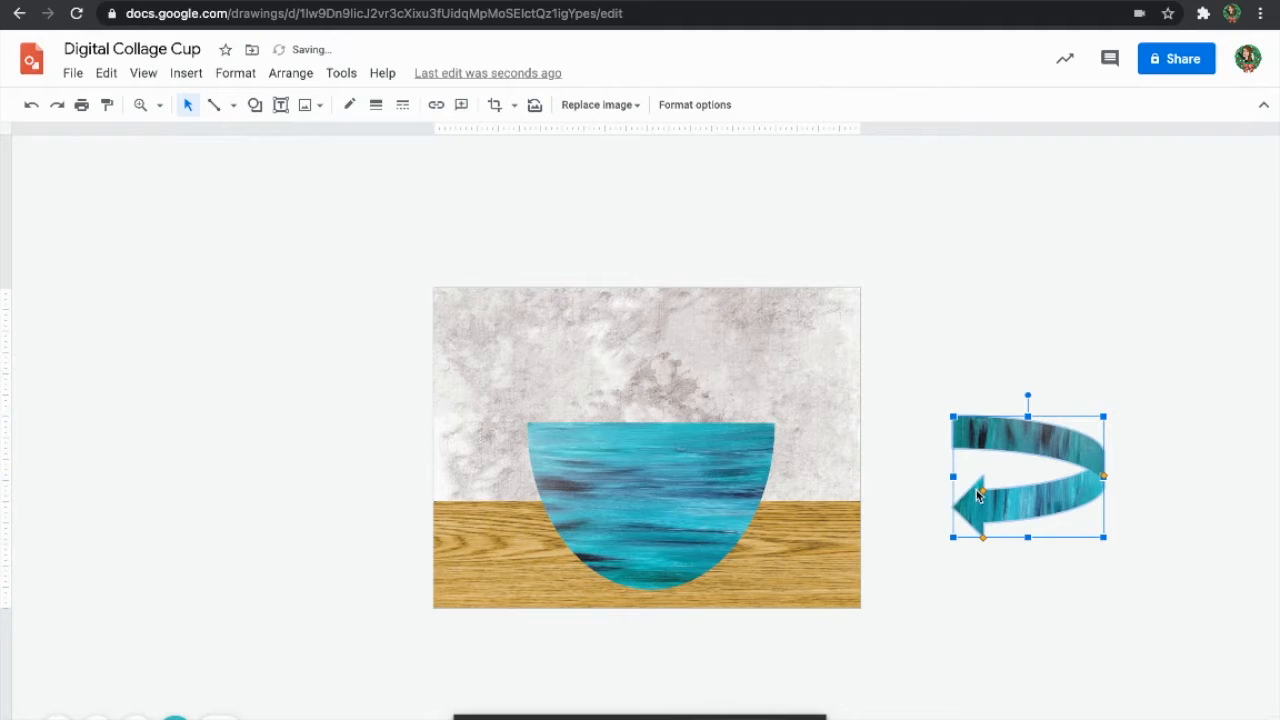
{"action": "left_click_drag", "start_coordinate": [981, 537], "coordinate": [952, 539]}
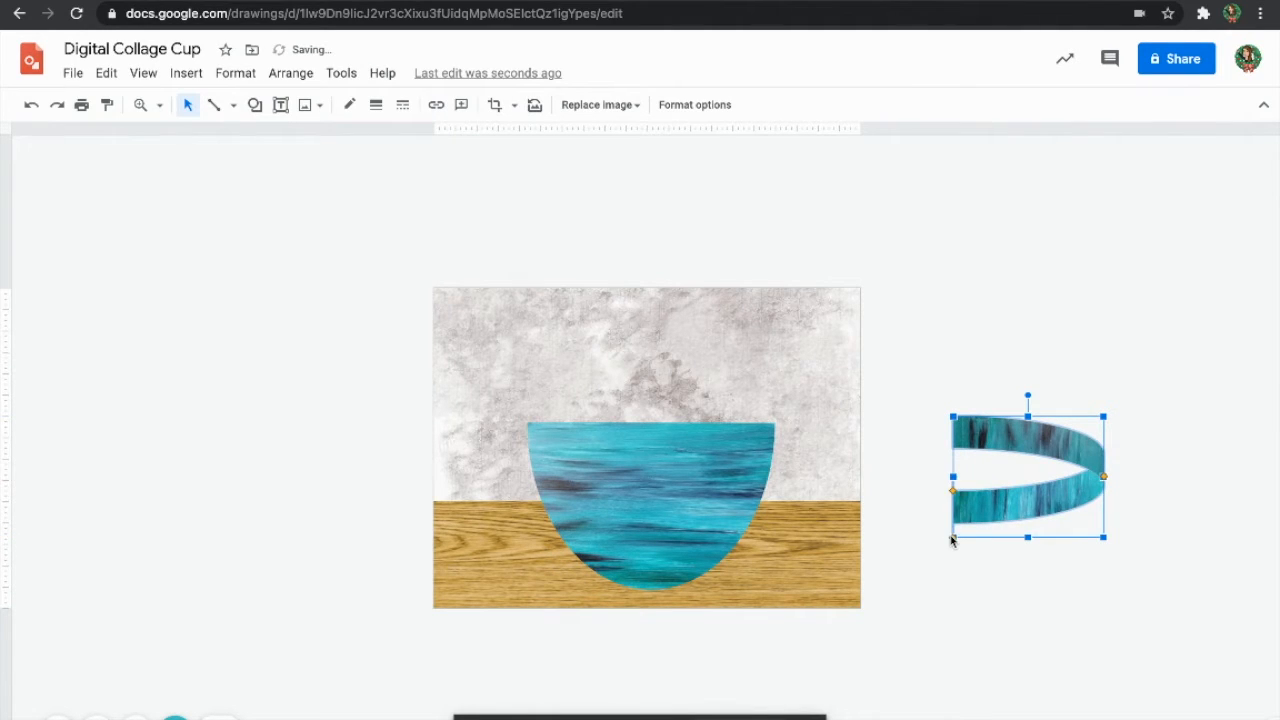
{"action": "left_click_drag", "start_coordinate": [1025, 499], "coordinate": [809, 514]}
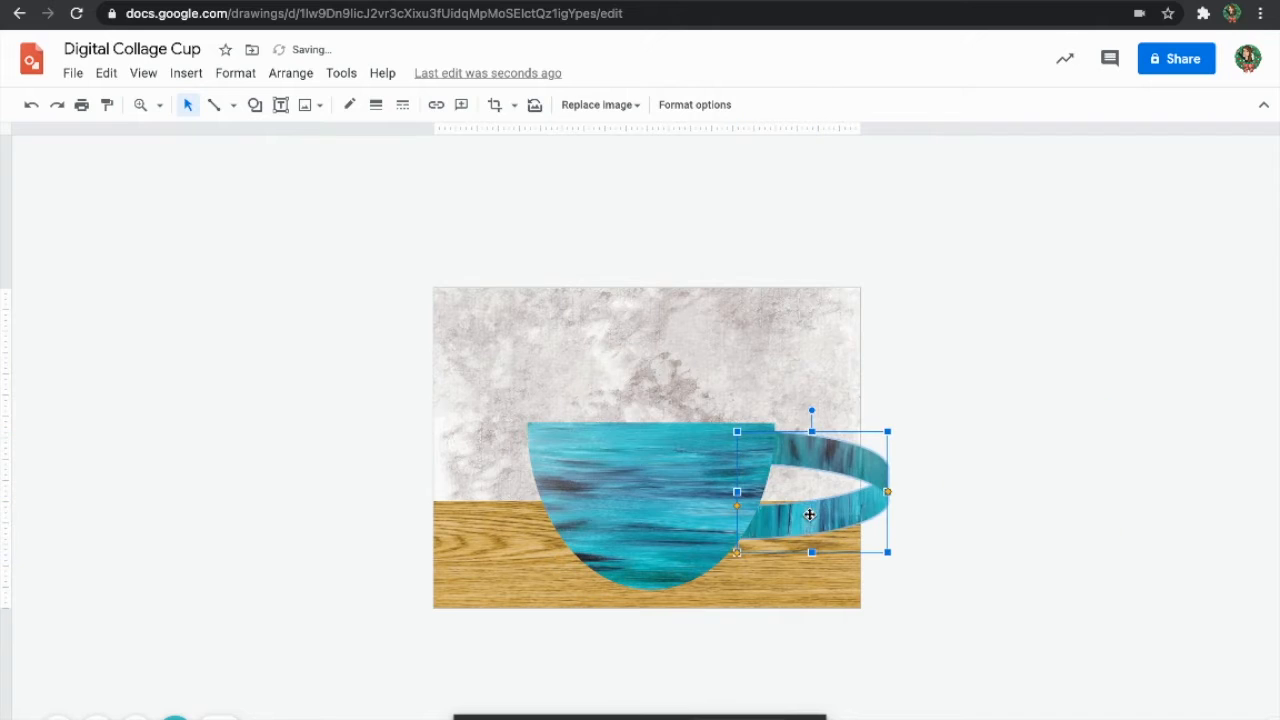
- Tilt the cup handle slightly clockwise, thicken its band and narrow it so it curves closer to the bowl
{"action": "left_click_drag", "start_coordinate": [813, 410], "coordinate": [818, 416]}
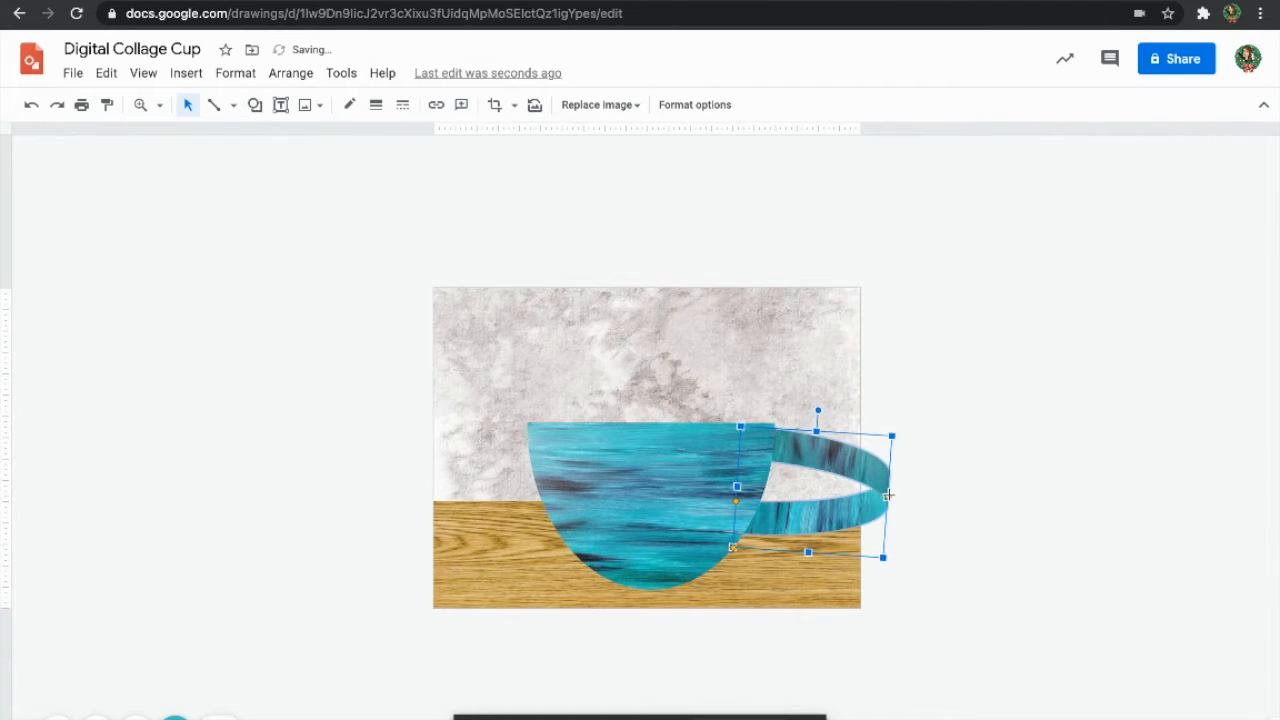
{"action": "left_click_drag", "start_coordinate": [885, 495], "coordinate": [845, 496]}
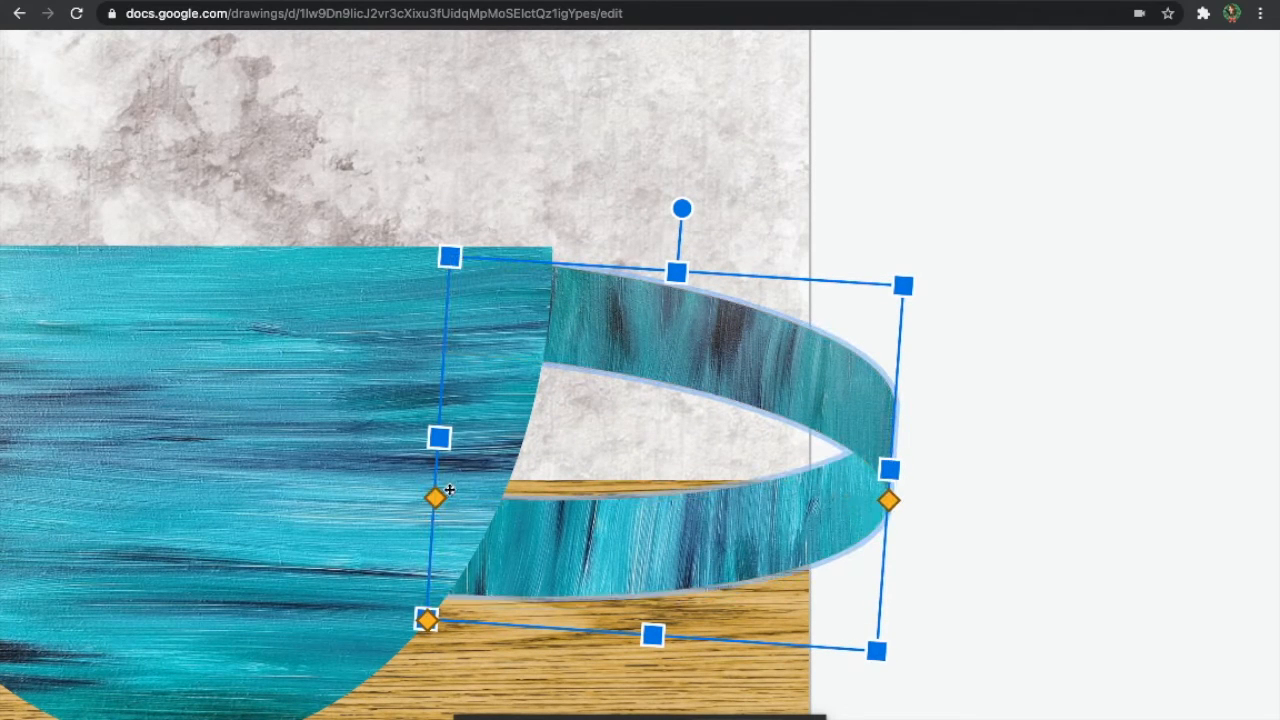
{"action": "left_click_drag", "start_coordinate": [436, 497], "coordinate": [436, 468]}
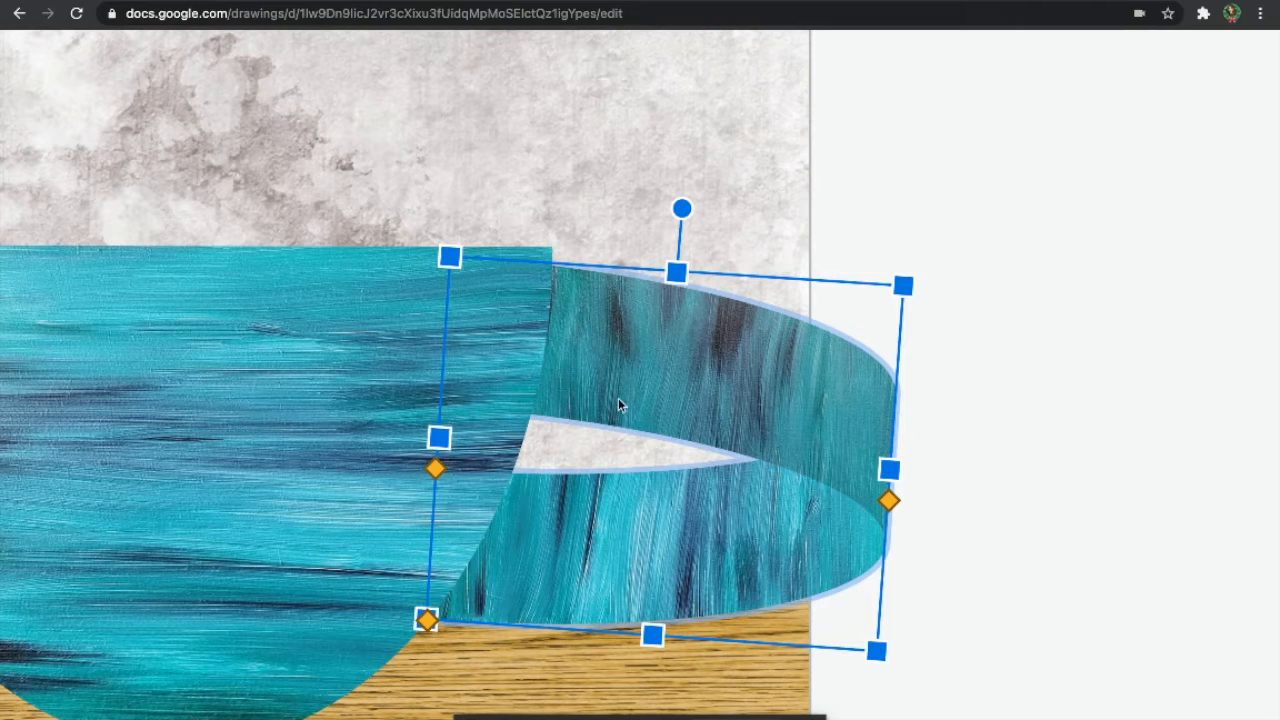
{"action": "left_click_drag", "start_coordinate": [890, 468], "coordinate": [817, 464]}
{"action": "mouse_move", "coordinate": [439, 437]}
{"action": "left_mouse_down"}
{"action": "mouse_move", "coordinate": [480, 440]}
{"action": "mouse_move", "coordinate": [442, 437]}
{"action": "left_mouse_up"}
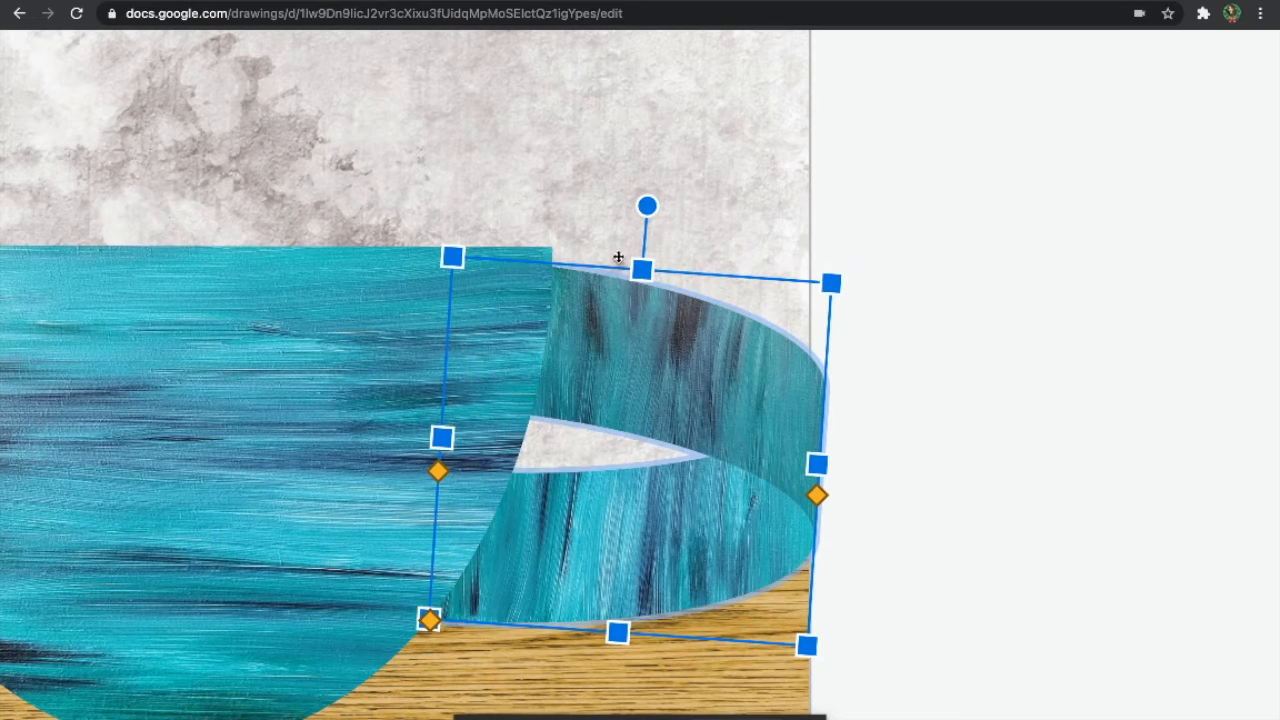
{"action": "left_click_drag", "start_coordinate": [647, 208], "coordinate": [657, 208]}
{"action": "scroll", "coordinate": [818, 476], "scroll_direction": "down", "scroll_amount": 5, "text": "ctrl"}
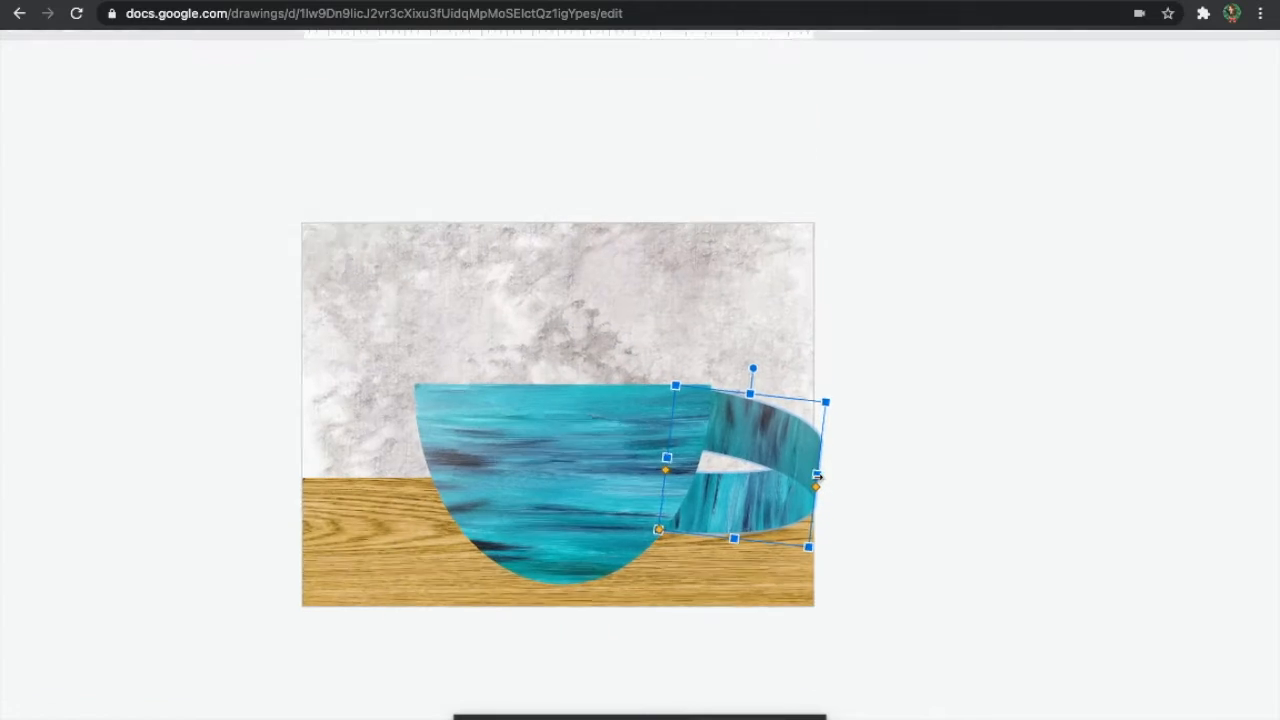
- Widen the drawing canvas to the right to leave more room beyond the cup handle
{"action": "left_click", "coordinate": [897, 482]}
{"action": "left_click", "coordinate": [795, 591]}
{"action": "left_click", "coordinate": [823, 606]}
{"action": "left_click", "coordinate": [795, 374]}
{"action": "left_click", "coordinate": [824, 608]}
{"action": "left_click_drag", "start_coordinate": [811, 602], "coordinate": [946, 598]}
- Stretch the wooden table and the textured wall to the right edge of the widened canvas
{"action": "left_click", "coordinate": [808, 558]}
{"action": "left_click_drag", "start_coordinate": [814, 539], "coordinate": [948, 545]}
{"action": "left_click", "coordinate": [810, 381]}
{"action": "left_click_drag", "start_coordinate": [815, 353], "coordinate": [948, 363]}
{"action": "left_click", "coordinate": [1000, 377]}
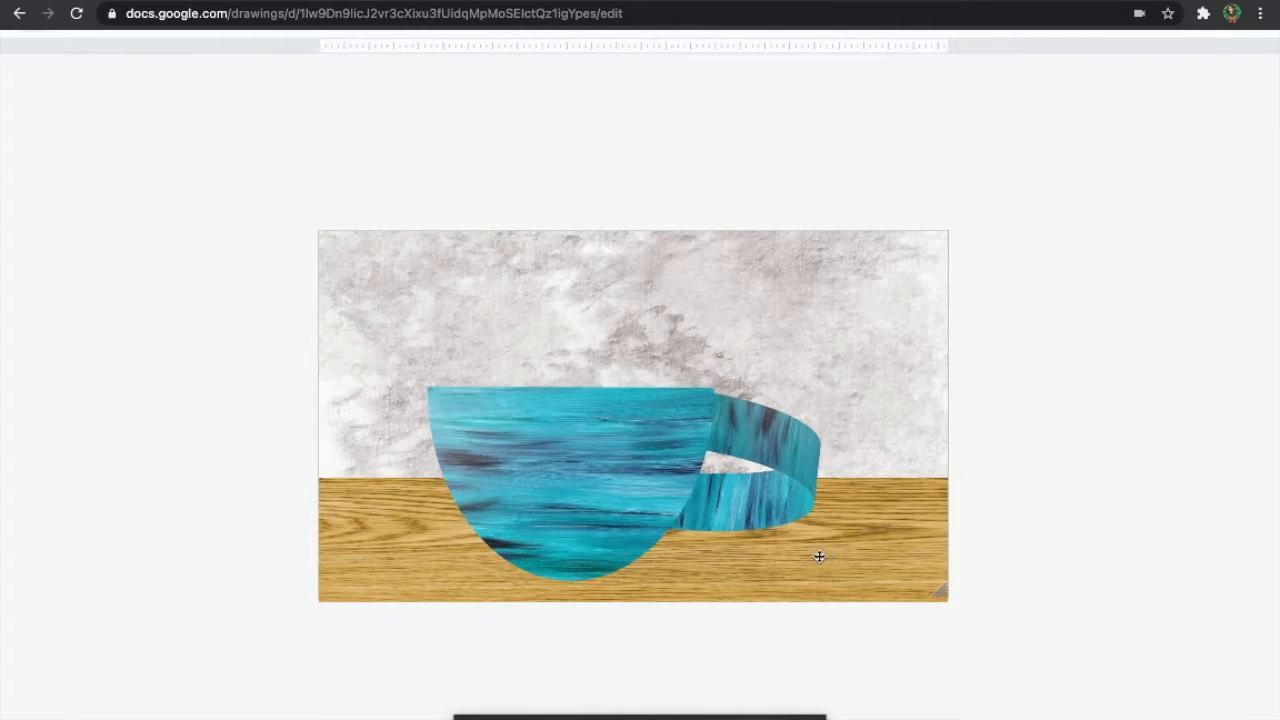
{"action": "left_click", "coordinate": [614, 499]}
{"action": "left_click", "coordinate": [1079, 426]}
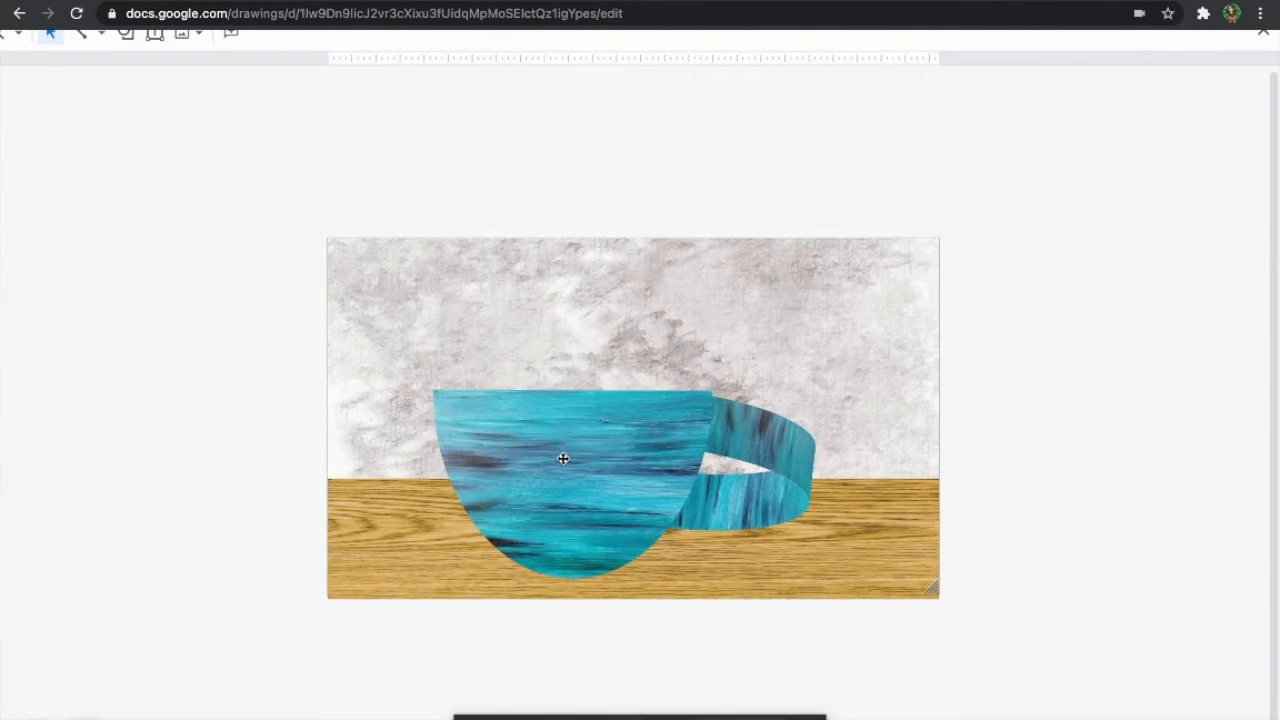
{"action": "scroll", "coordinate": [563, 459], "scroll_direction": "down", "scroll_amount": 3}
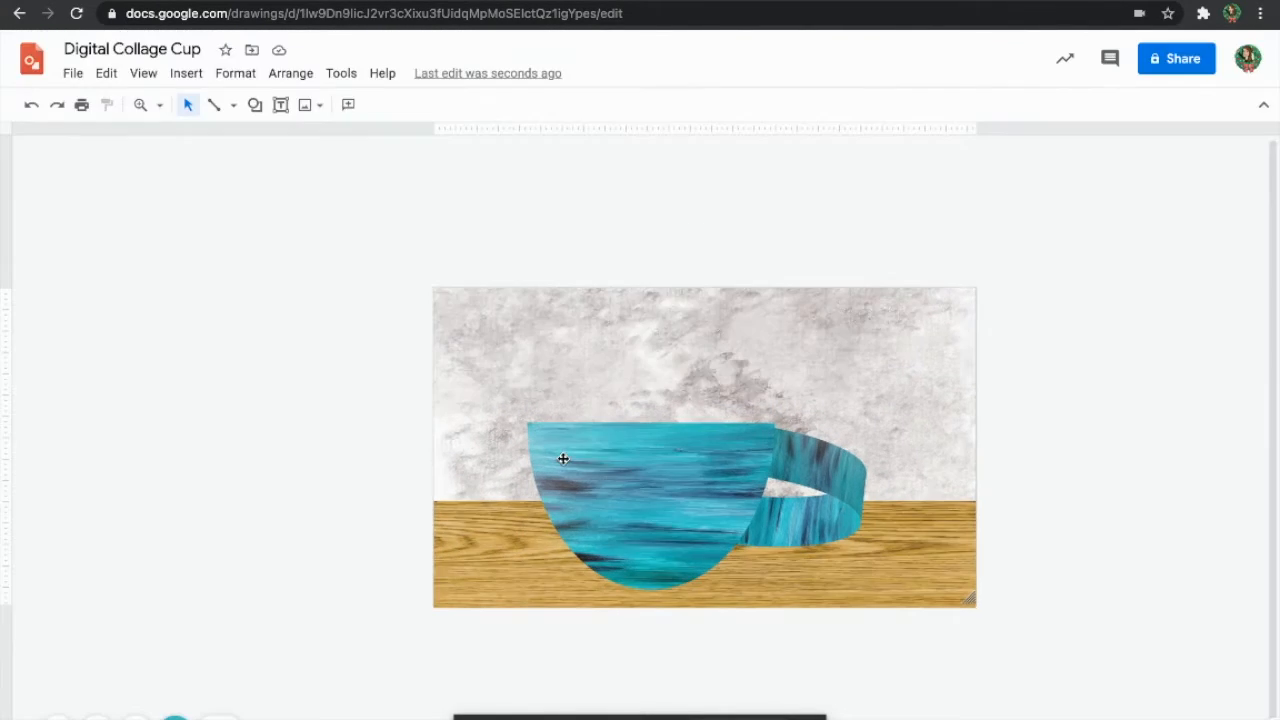
- Search the web for images of "scrapbook paper white marble"
{"action": "left_click", "coordinate": [290, 73]}
{"action": "left_click", "coordinate": [181, 75]}
{"action": "mouse_move", "coordinate": [271, 109]}
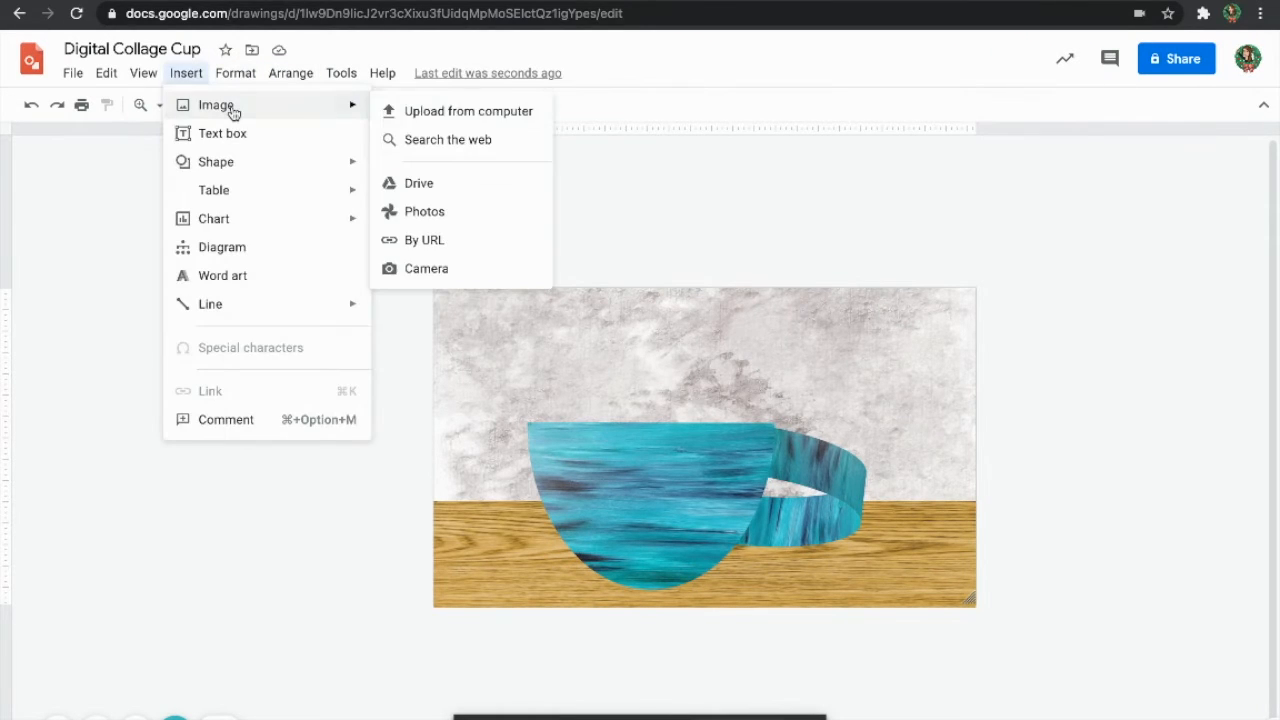
{"action": "left_click", "coordinate": [434, 154]}
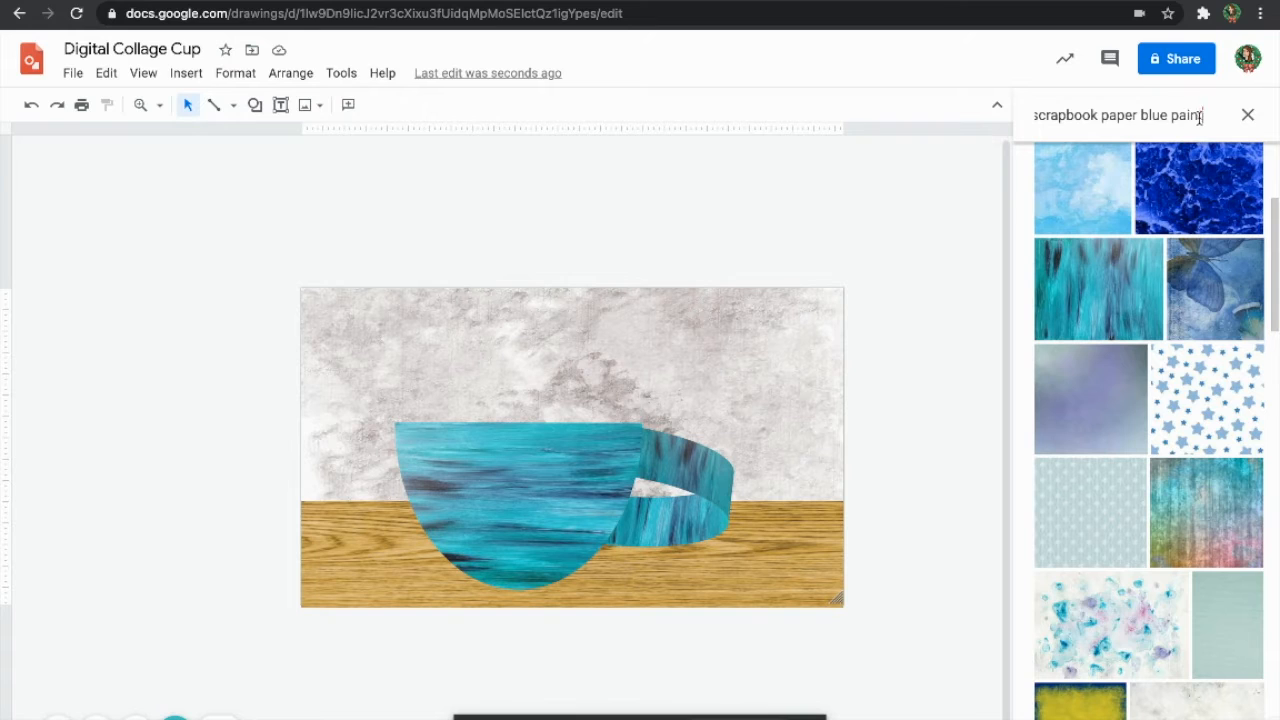
{"action": "left_click_drag", "start_coordinate": [1203, 115], "coordinate": [1140, 118]}
{"action": "type", "text": "white marble"}
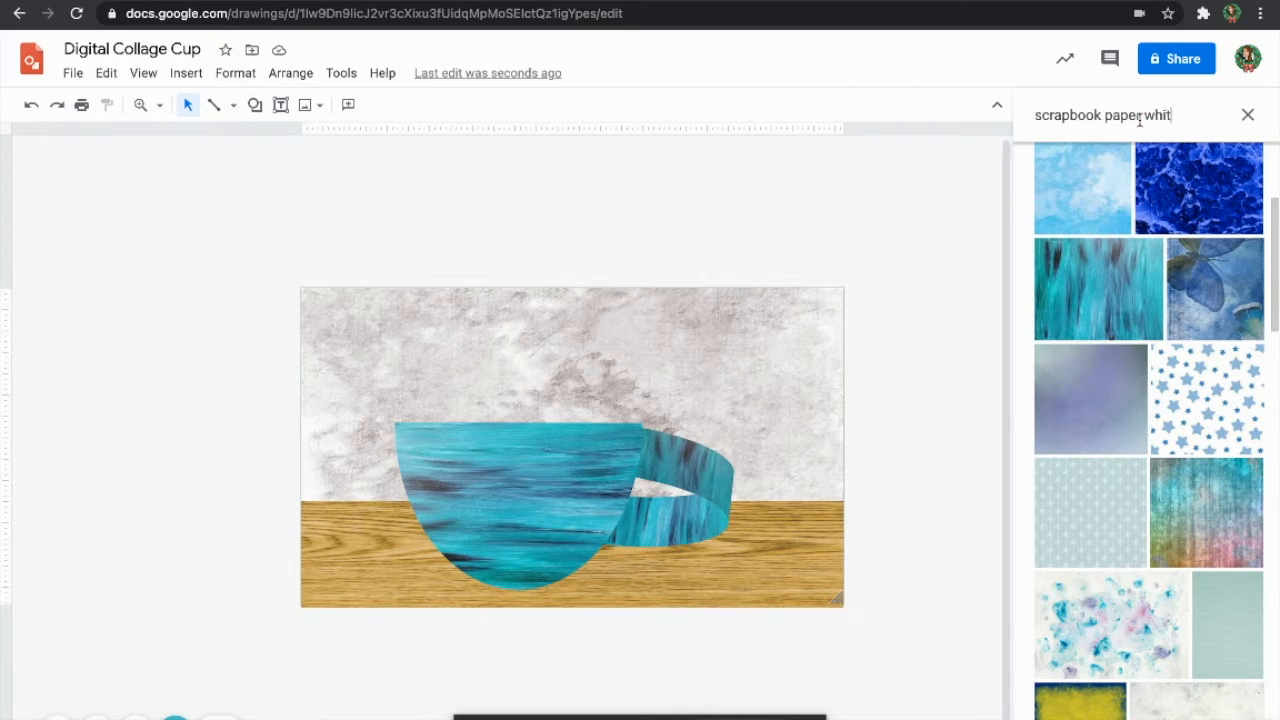
{"action": "key", "text": "Return"}
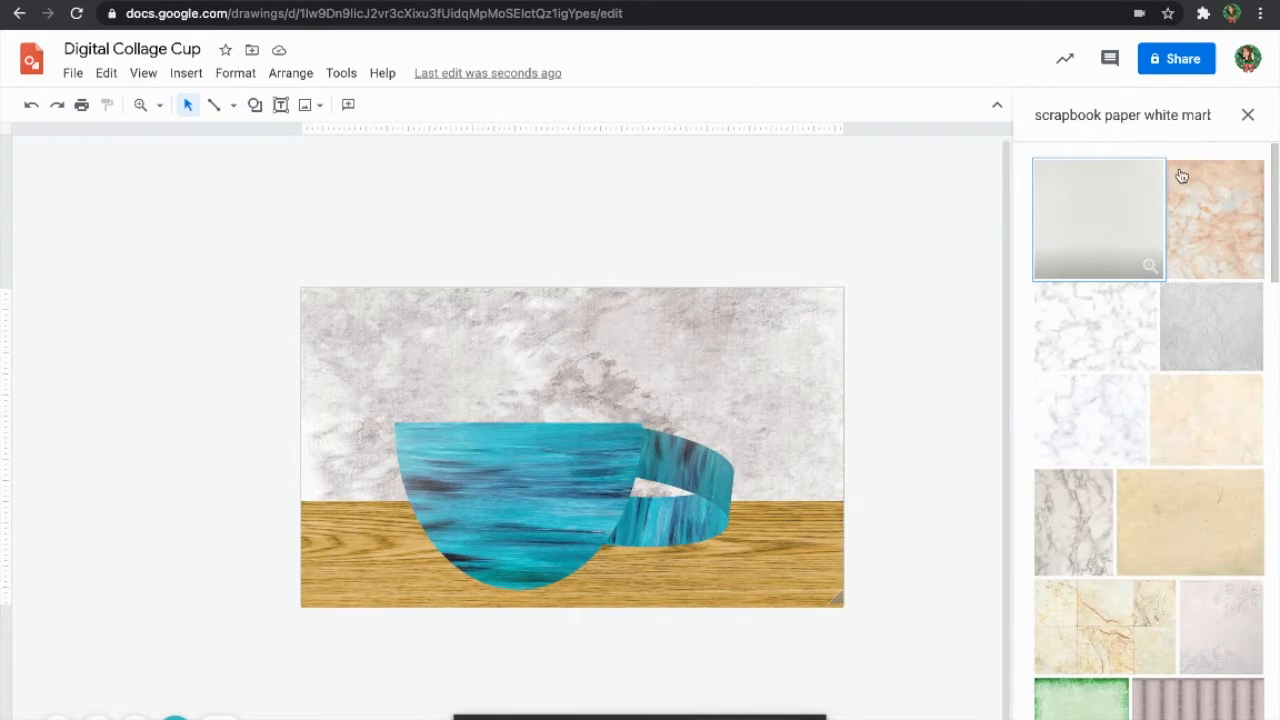
{"action": "left_click", "coordinate": [1208, 114]}
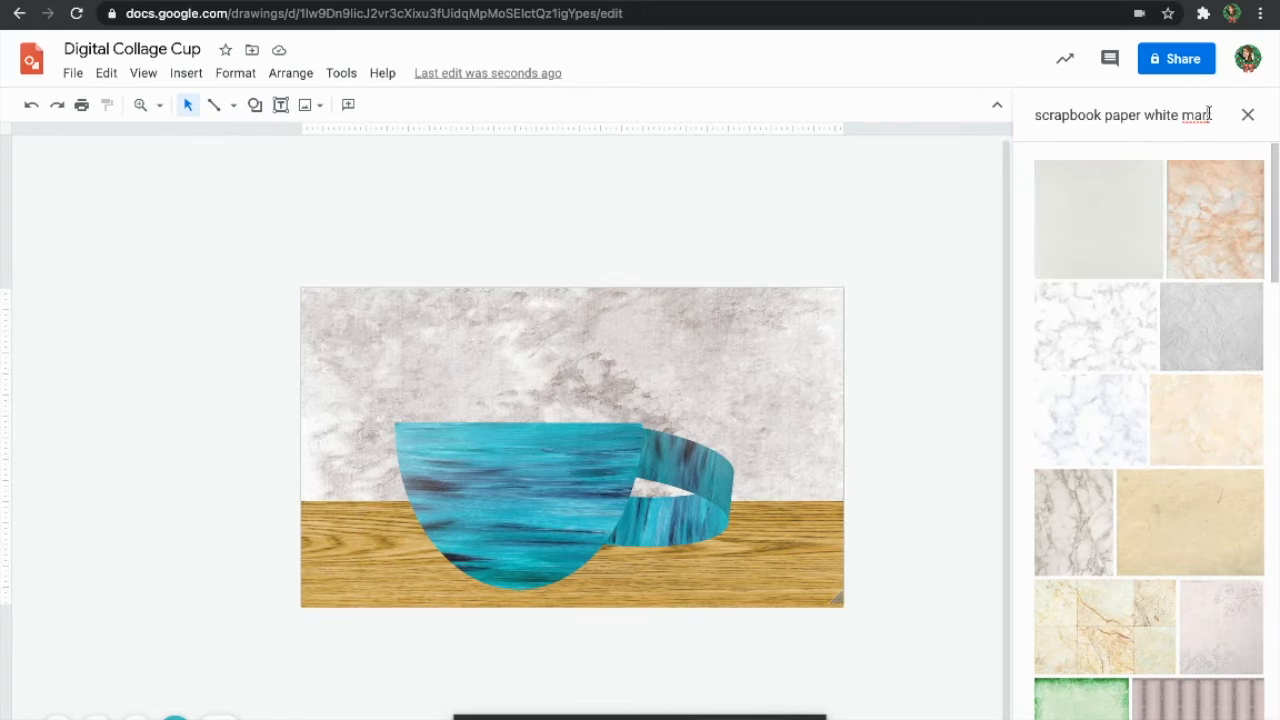
{"action": "key", "text": "BackSpace"}
{"action": "key", "text": "super+a"}
{"action": "key", "text": "BackSpace"}
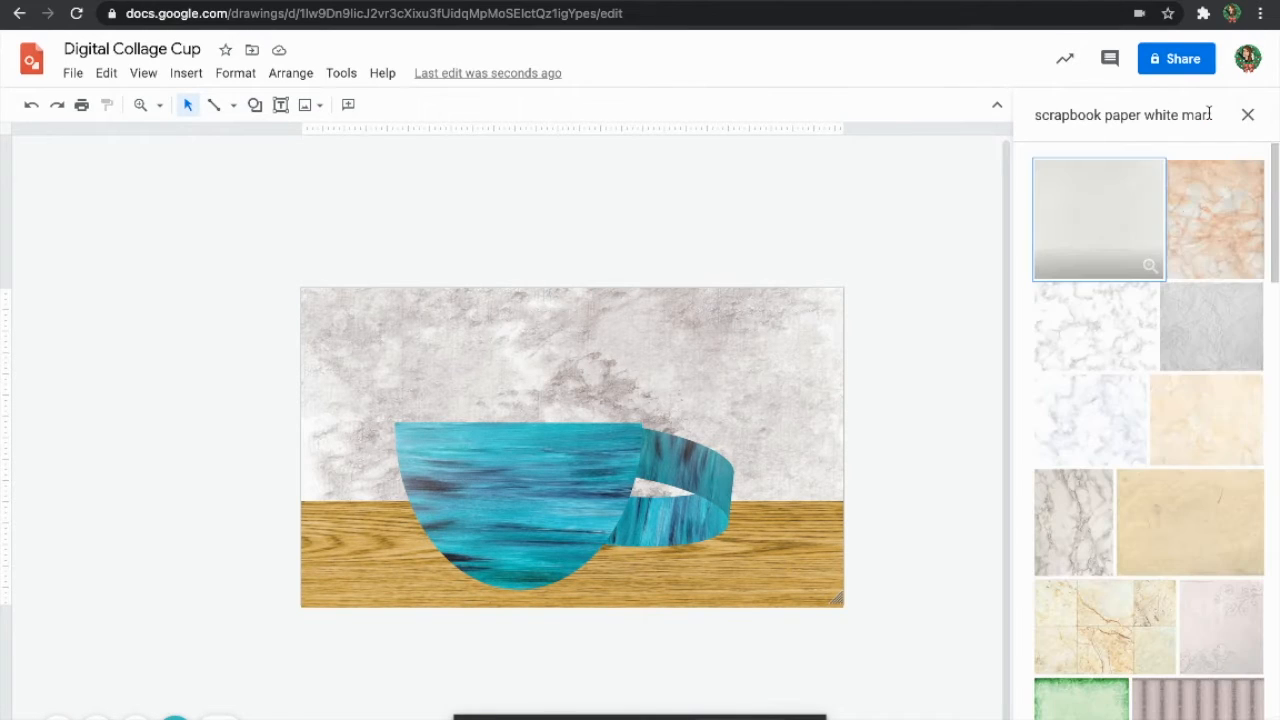
- Insert the black, white and beige speckled stone image from the search results
{"action": "scroll", "coordinate": [1162, 307], "scroll_direction": "down", "scroll_amount": 3}
{"action": "scroll", "coordinate": [1162, 307], "scroll_direction": "down", "scroll_amount": 3}
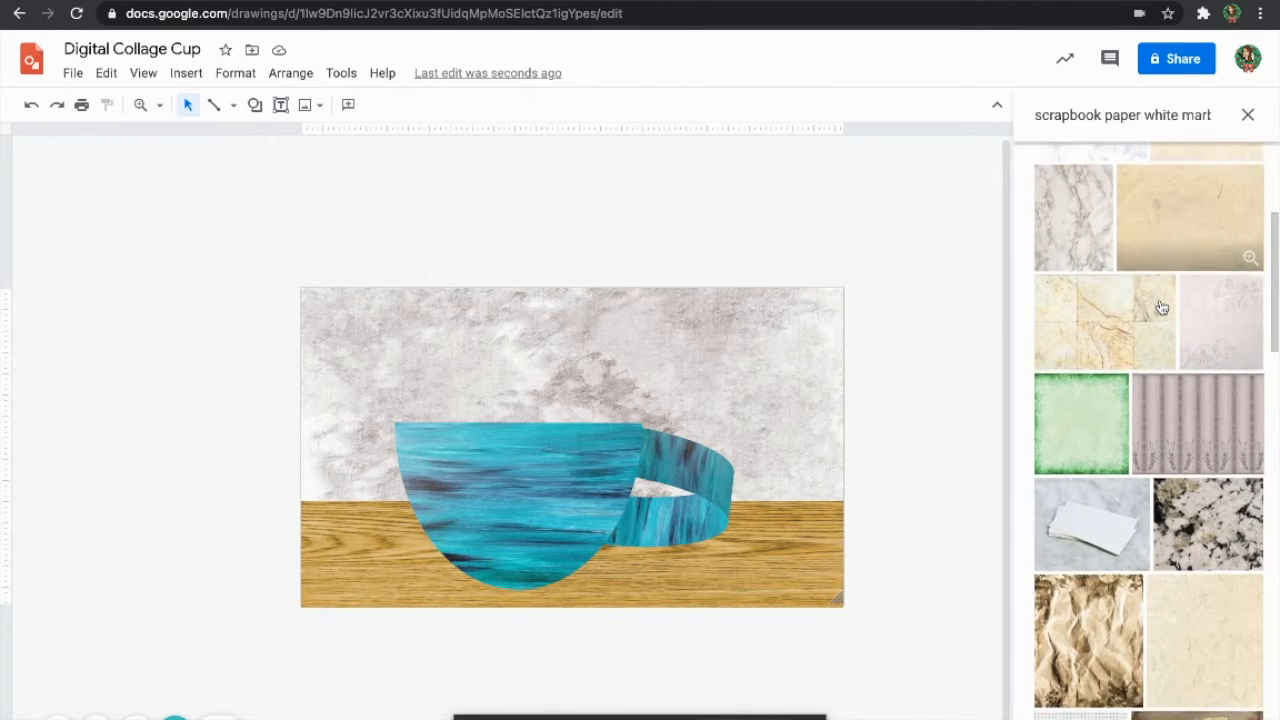
{"action": "scroll", "coordinate": [1162, 307], "scroll_direction": "down", "scroll_amount": 2}
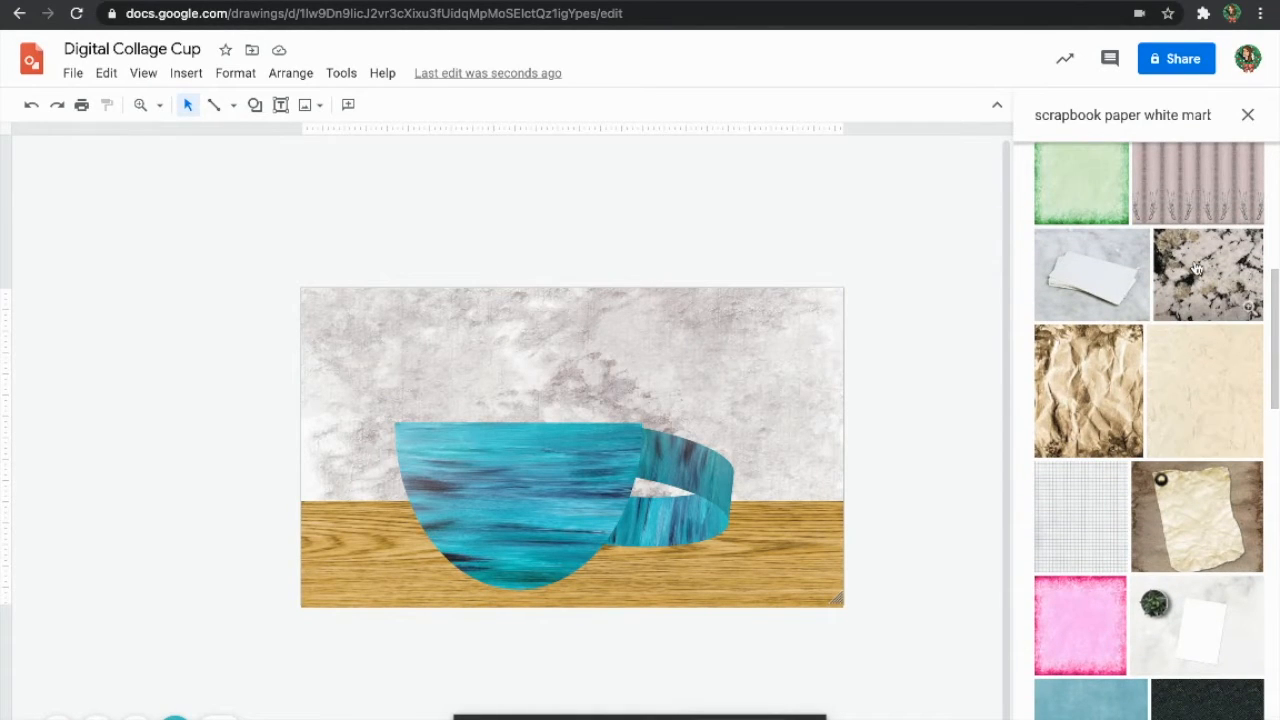
{"action": "left_click", "coordinate": [1196, 268]}
{"action": "left_click", "coordinate": [1188, 716]}
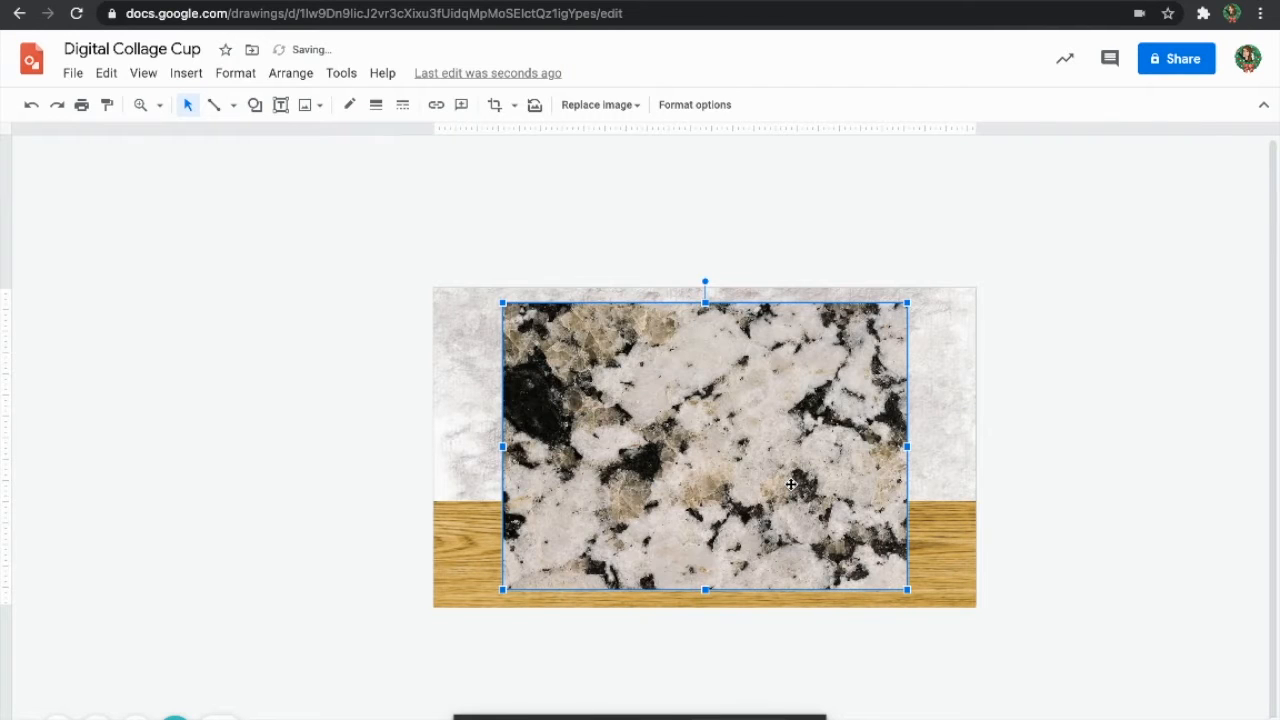
- Replace the stone image with the white paper with grey oval motifs from a "scrapbook paper white" web search
{"action": "left_click", "coordinate": [592, 105]}
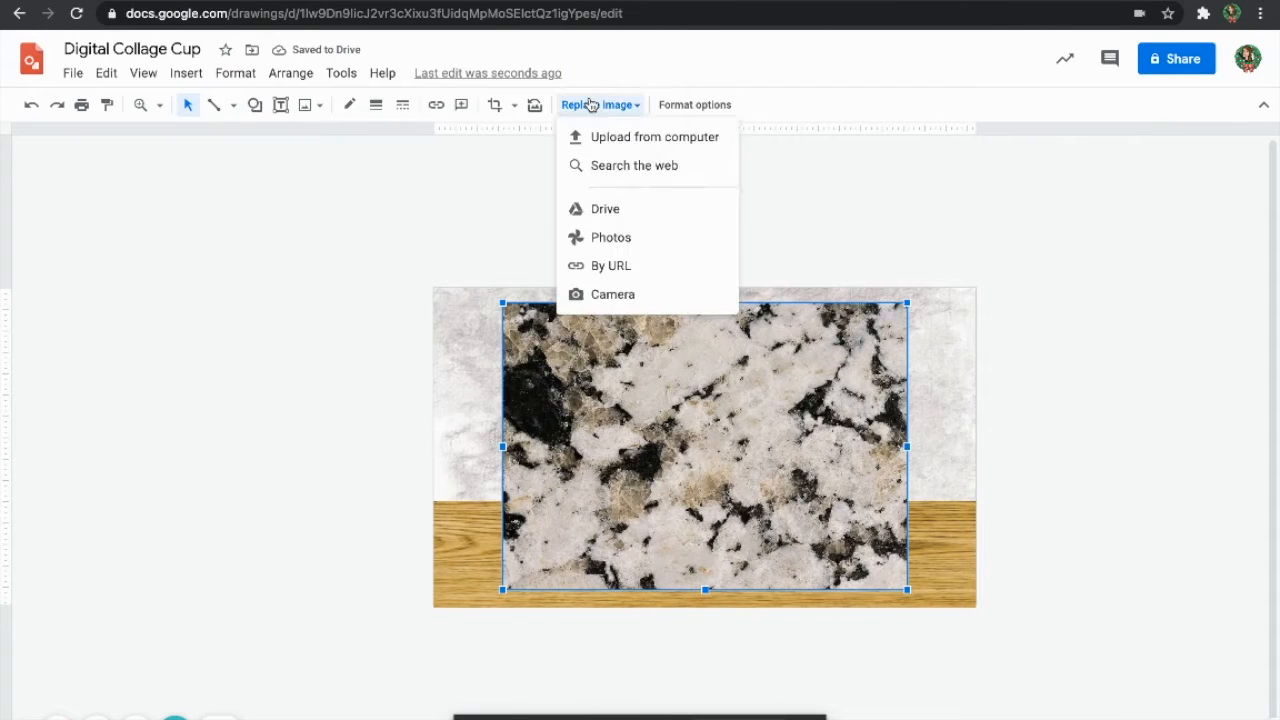
{"action": "left_click", "coordinate": [608, 166]}
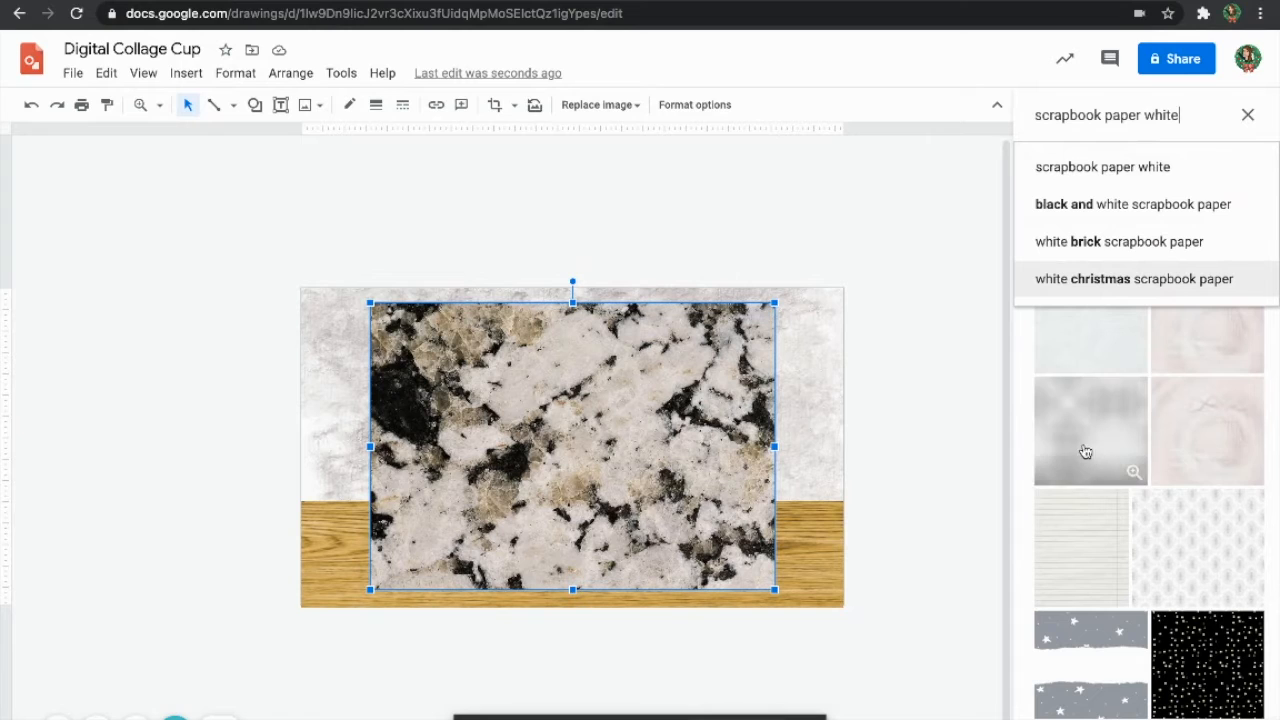
{"action": "left_click", "coordinate": [1186, 553]}
{"action": "left_click", "coordinate": [1250, 706]}
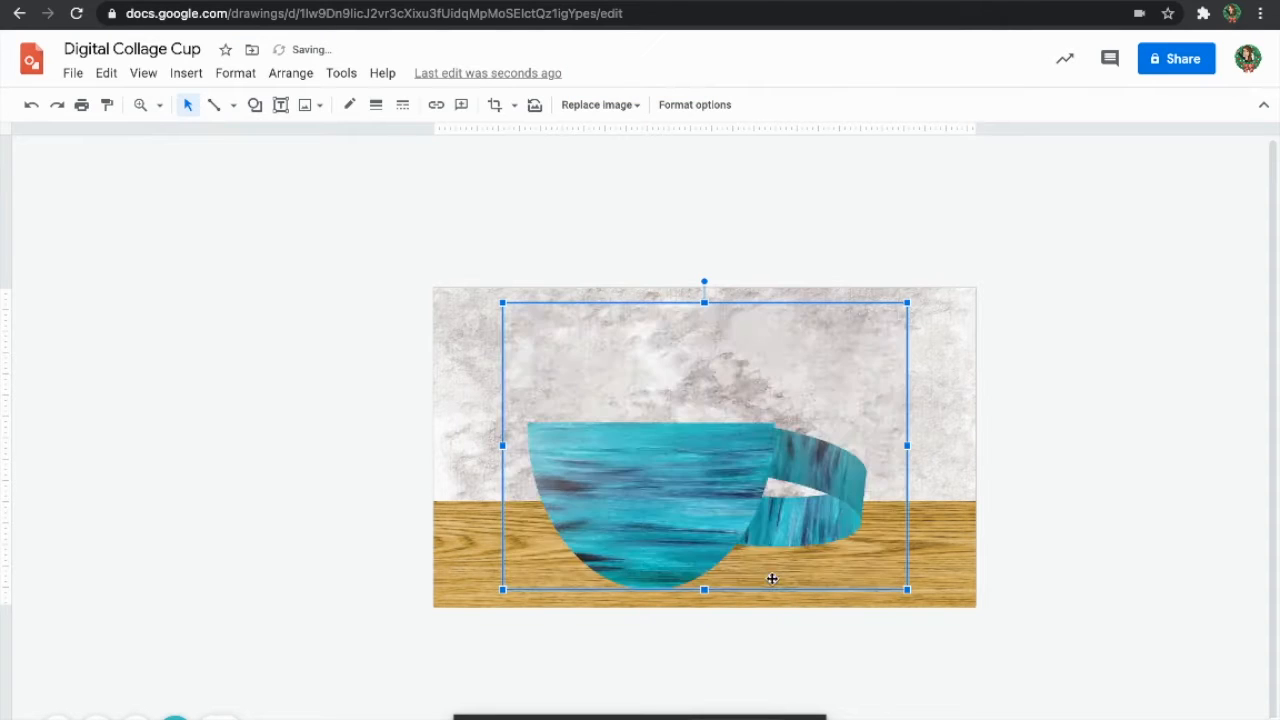
- Mask the white patterned paper with the can shape and flatten it into a low strip across the cup's base
{"action": "left_click", "coordinate": [514, 105]}
{"action": "mouse_move", "coordinate": [536, 152]}
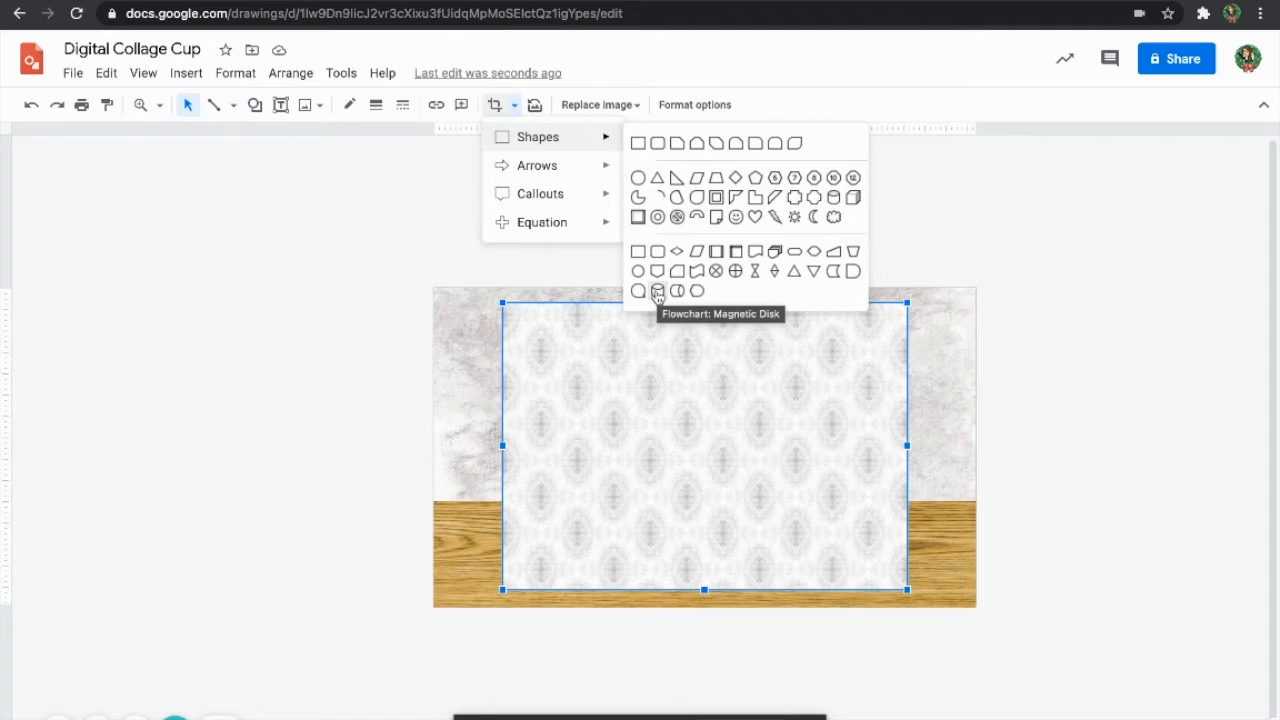
{"action": "left_click", "coordinate": [838, 200]}
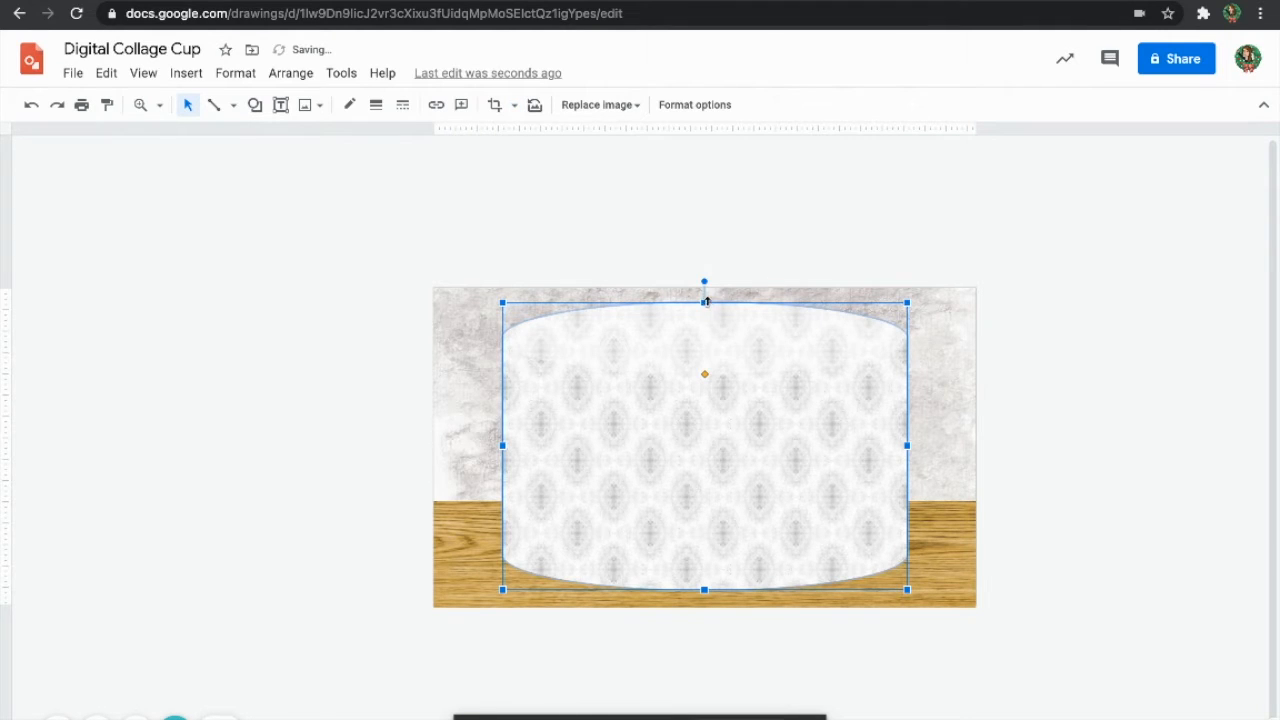
{"action": "left_click_drag", "start_coordinate": [706, 302], "coordinate": [697, 640]}
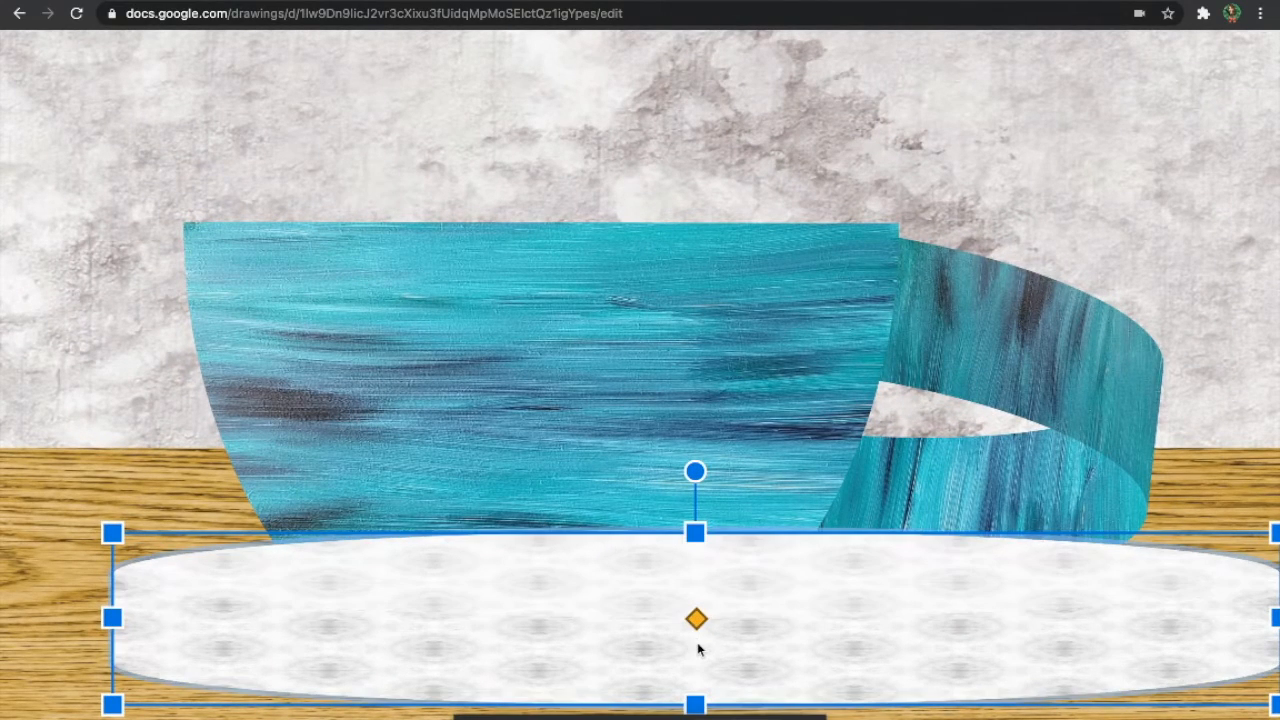
- Send the white plate piece behind the bowl and handle, nudge it down and left, and widen its right side slightly
{"action": "scroll", "coordinate": [697, 643], "scroll_direction": "down", "scroll_amount": 5}
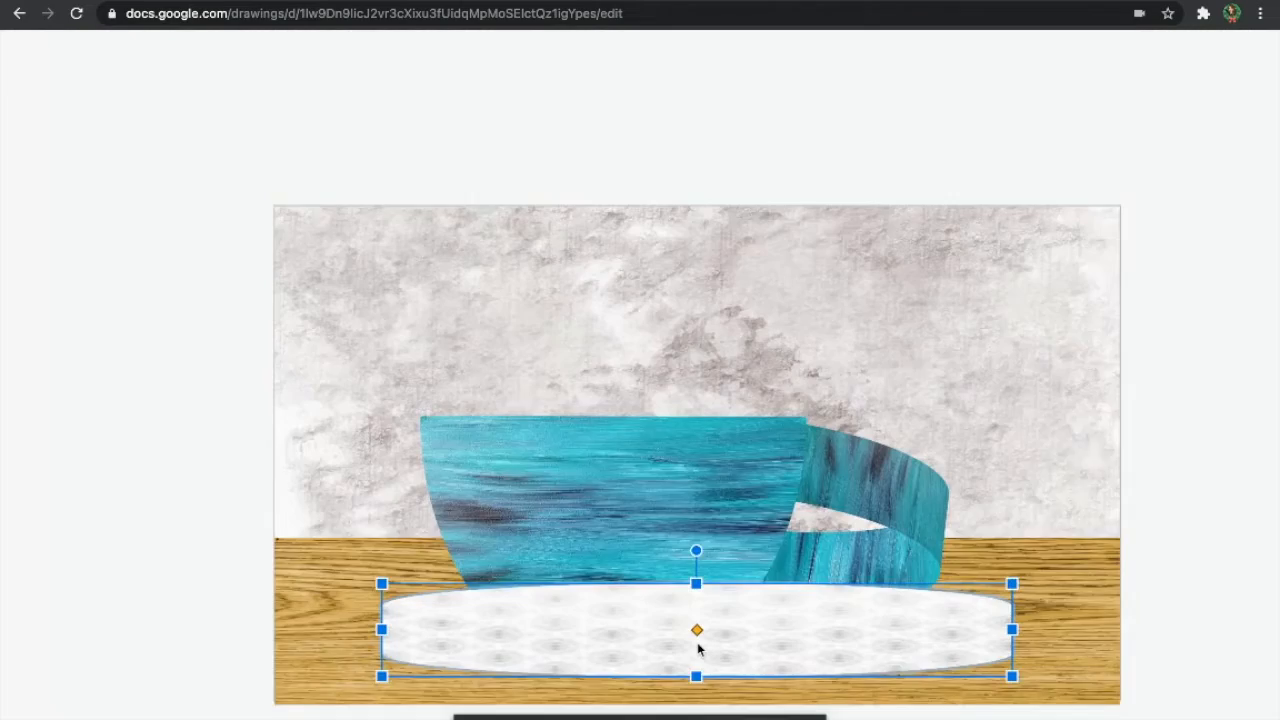
{"action": "key", "text": "ctrl+Down"}
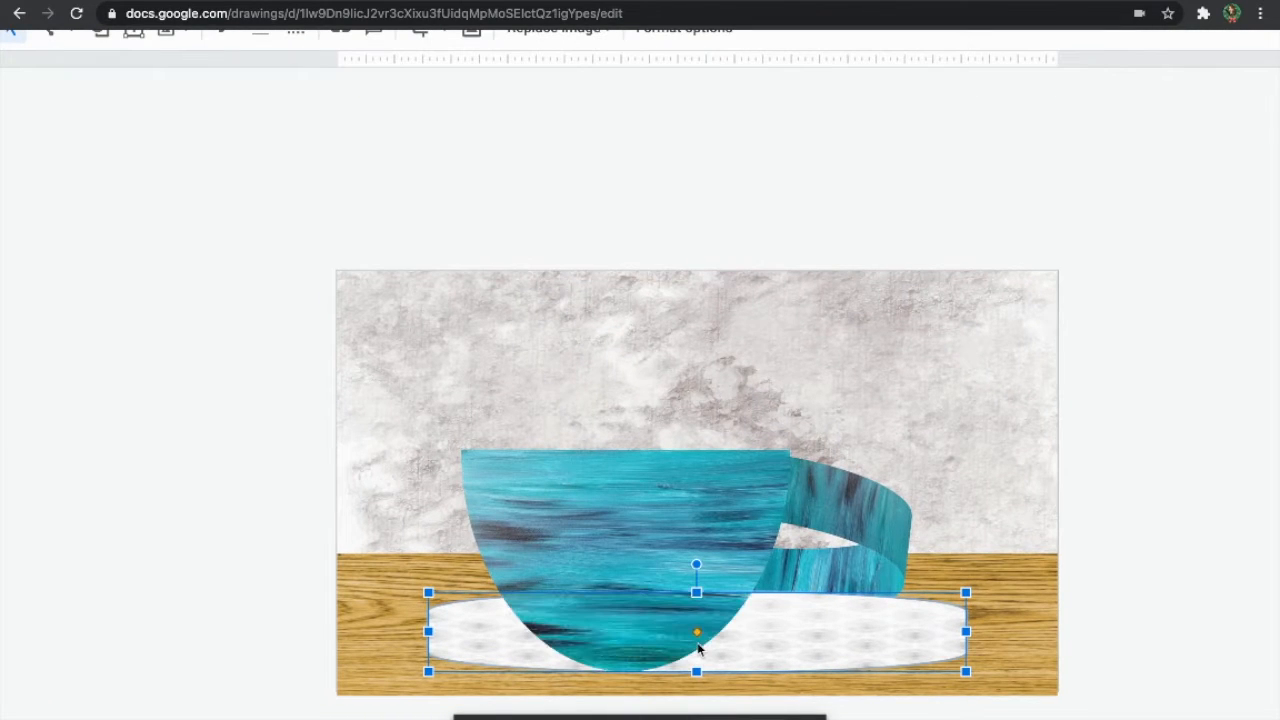
{"action": "key", "text": "ctrl+Down"}
{"action": "key", "text": "Down"}
{"action": "key", "text": "Down"}
{"action": "key", "text": "Down"}
{"action": "key", "text": "Down"}
{"action": "key", "text": "Left"}
{"action": "key", "text": "Left"}
{"action": "key", "text": "Left"}
{"action": "key", "text": "Left"}
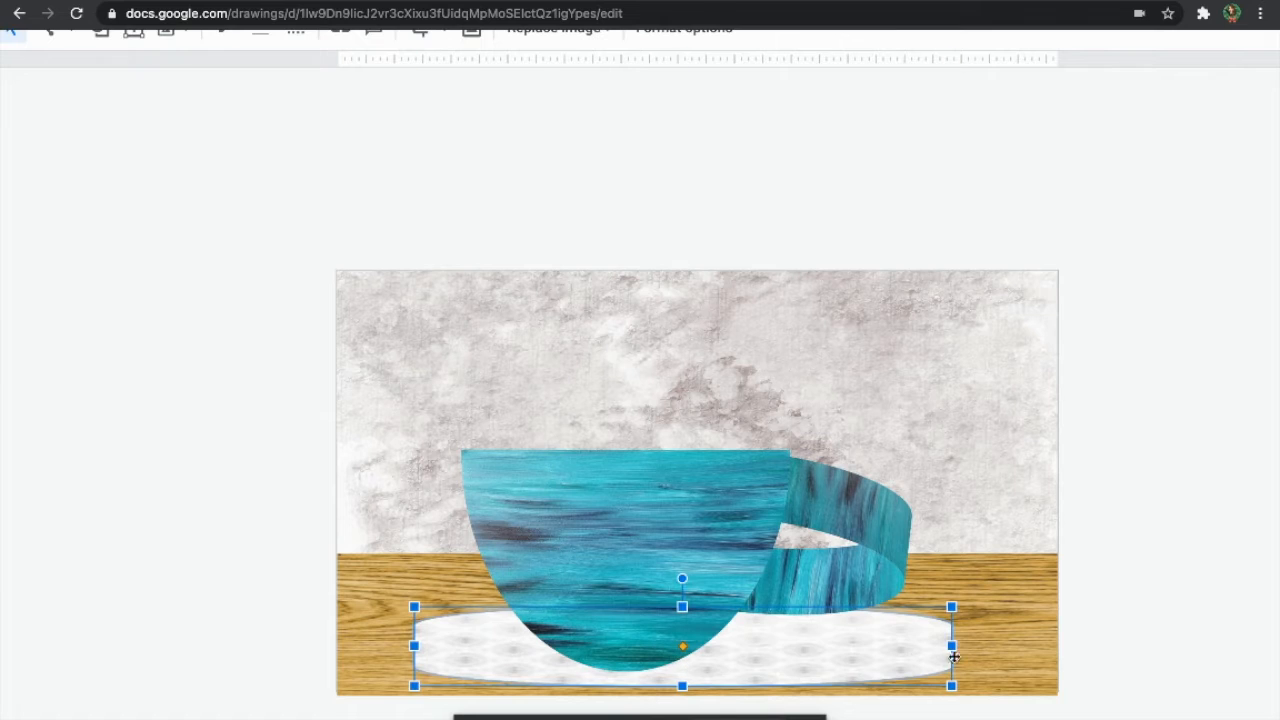
{"action": "left_click_drag", "start_coordinate": [953, 645], "coordinate": [968, 645]}
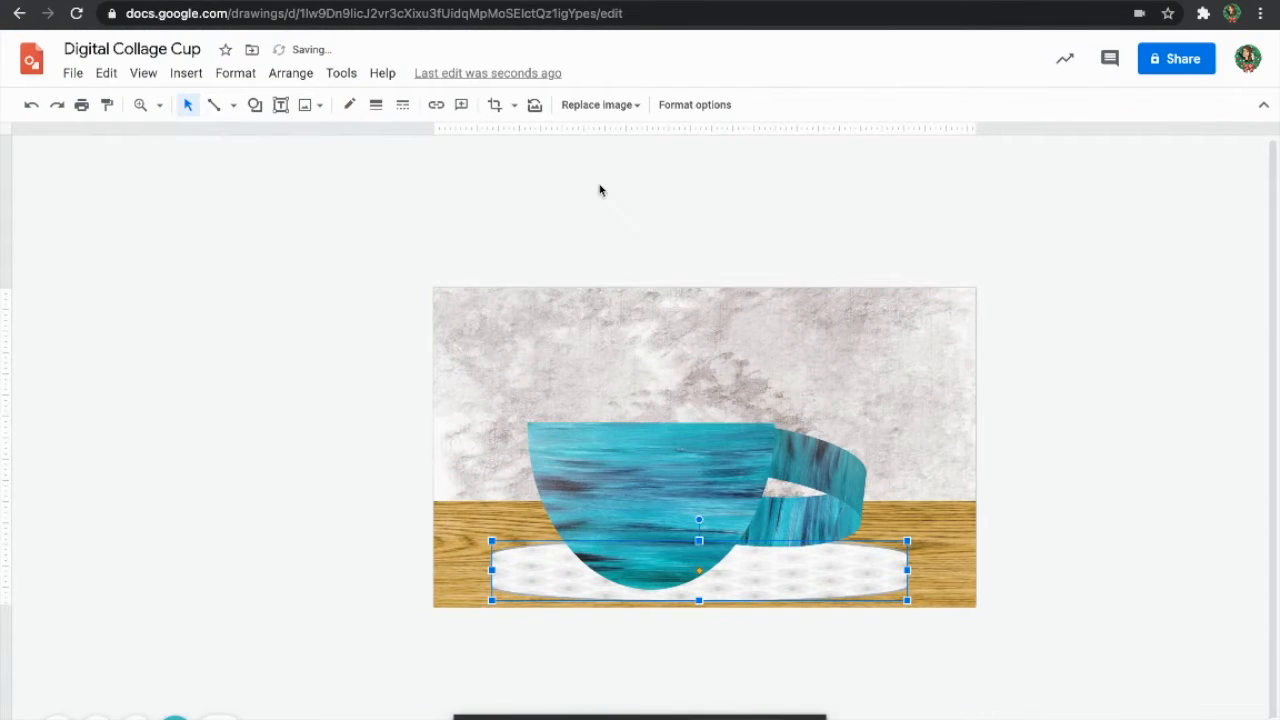
- Change the mask of the white plate piece to an oval
{"action": "left_click", "coordinate": [494, 105]}
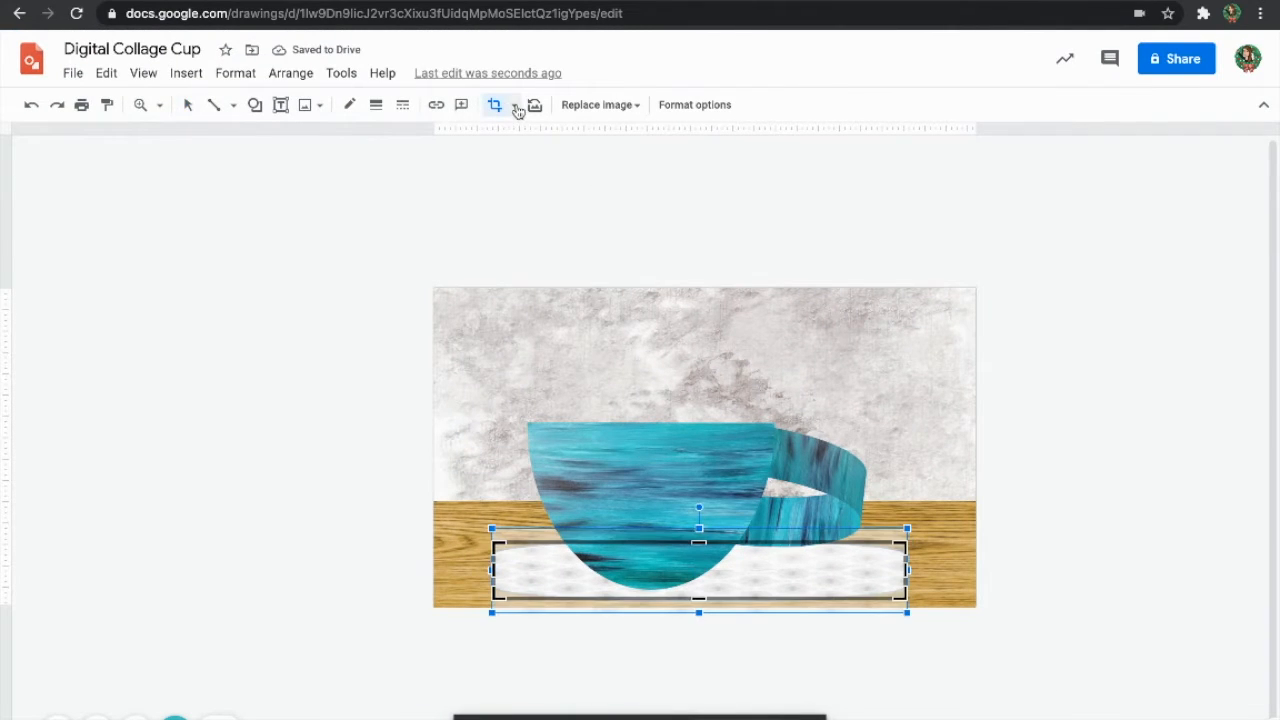
{"action": "left_click", "coordinate": [516, 106]}
{"action": "mouse_move", "coordinate": [525, 140]}
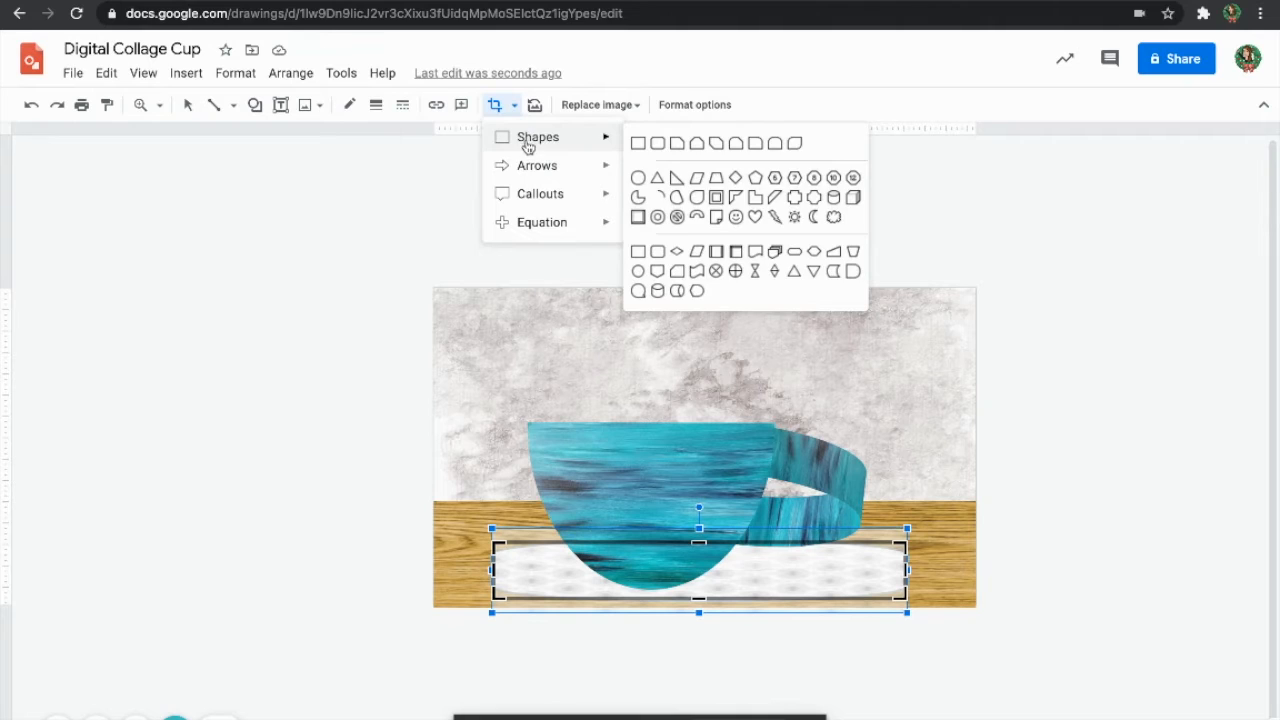
{"action": "left_click", "coordinate": [639, 179]}
{"action": "key", "text": "Escape"}
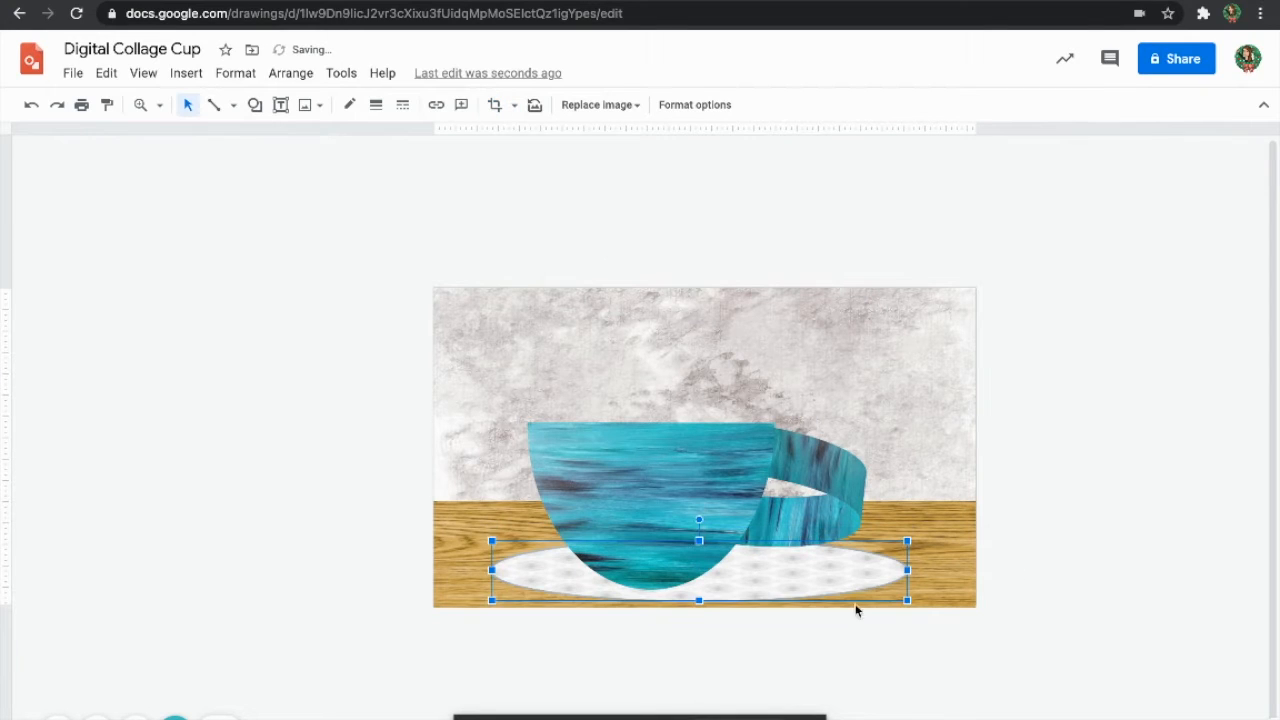
- Change the teal bowl's mask to the D-shaped flowchart delay shape
{"action": "left_click", "coordinate": [718, 504]}
{"action": "left_click", "coordinate": [620, 106]}
{"action": "left_click", "coordinate": [638, 110]}
{"action": "left_click", "coordinate": [637, 110]}
{"action": "left_click", "coordinate": [514, 105]}
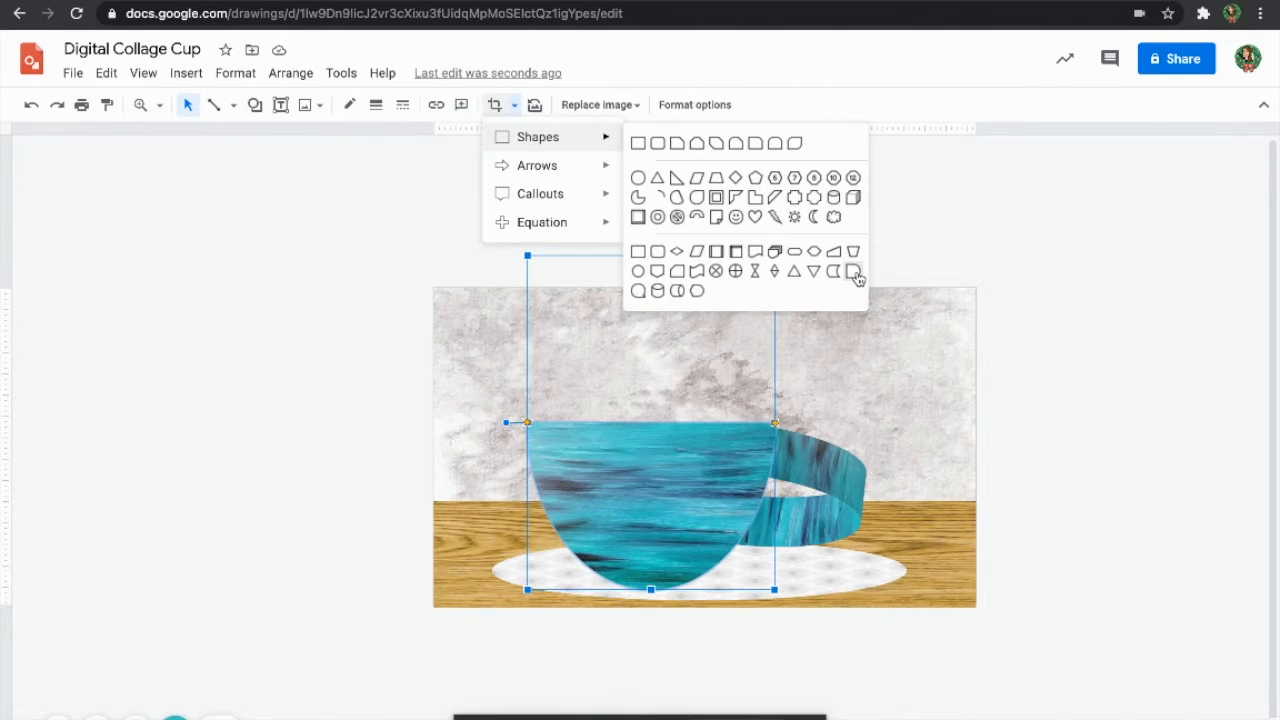
{"action": "left_click", "coordinate": [853, 272]}
- Rotate the teal bowl half a turn, lower its top edge to the handle's upper end, and level its rim
{"action": "left_click_drag", "start_coordinate": [506, 423], "coordinate": [780, 416]}
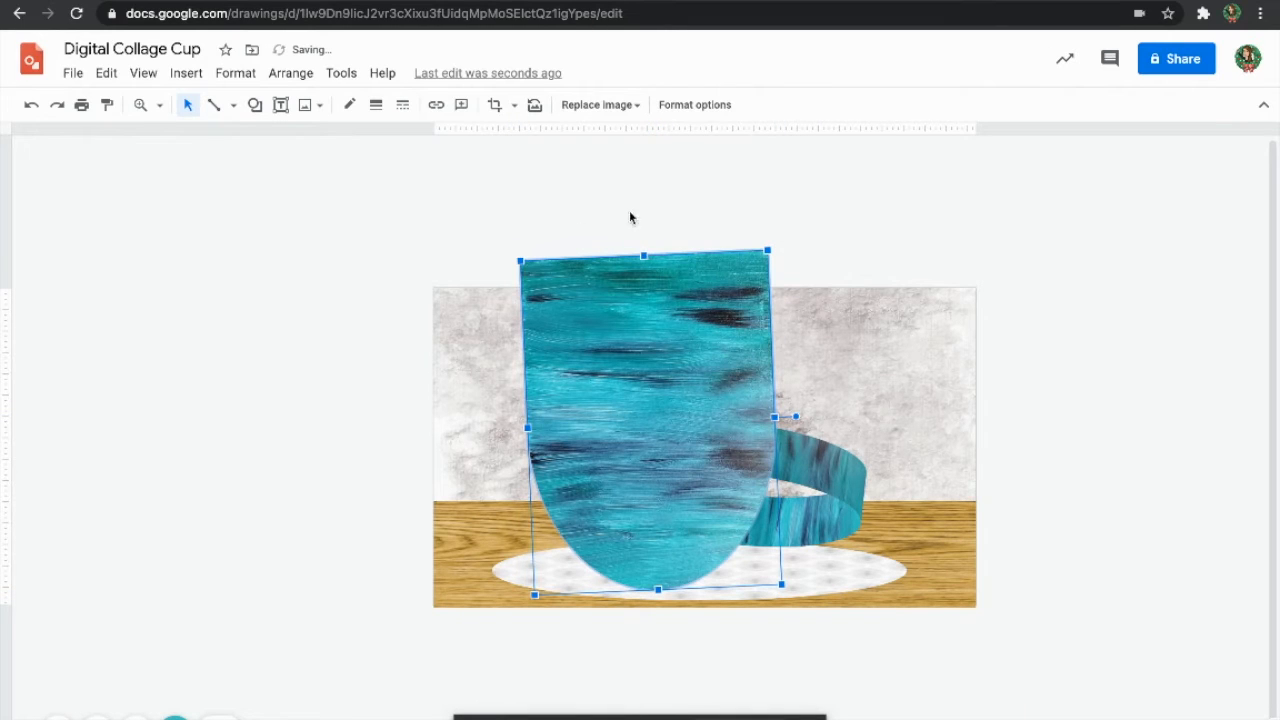
{"action": "left_click_drag", "start_coordinate": [643, 256], "coordinate": [649, 421]}
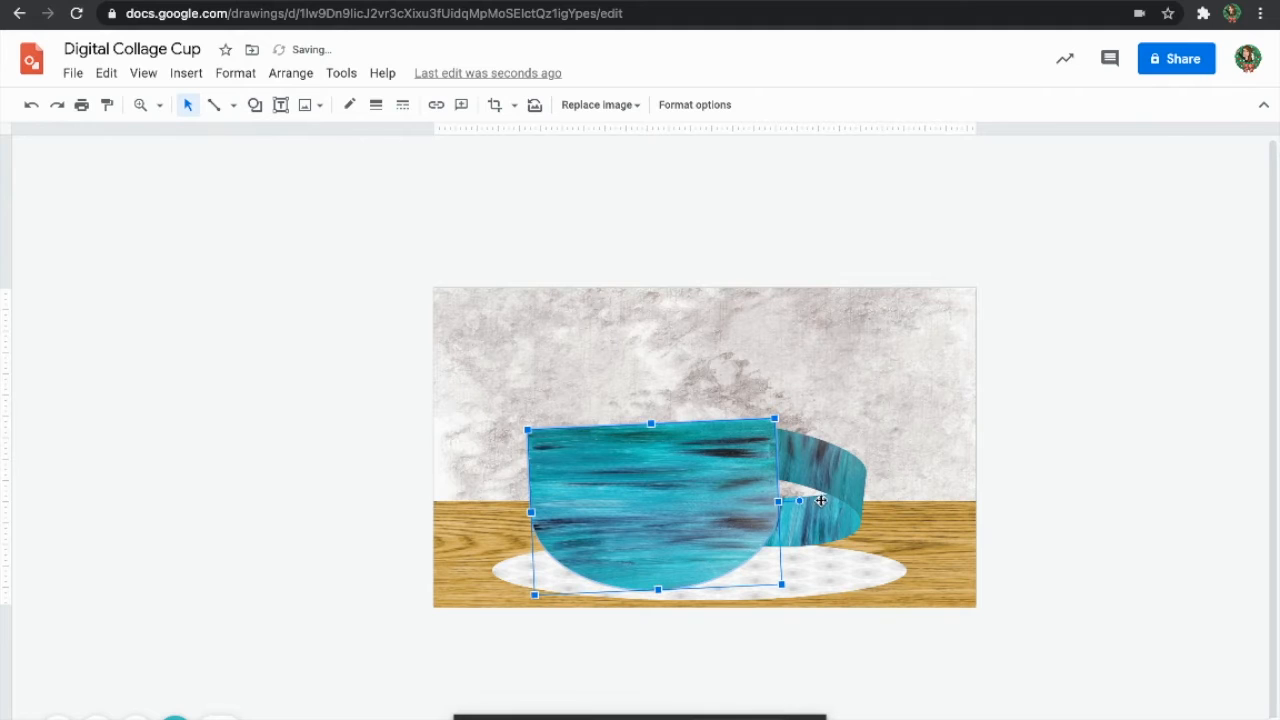
{"action": "left_click_drag", "start_coordinate": [799, 500], "coordinate": [799, 517]}
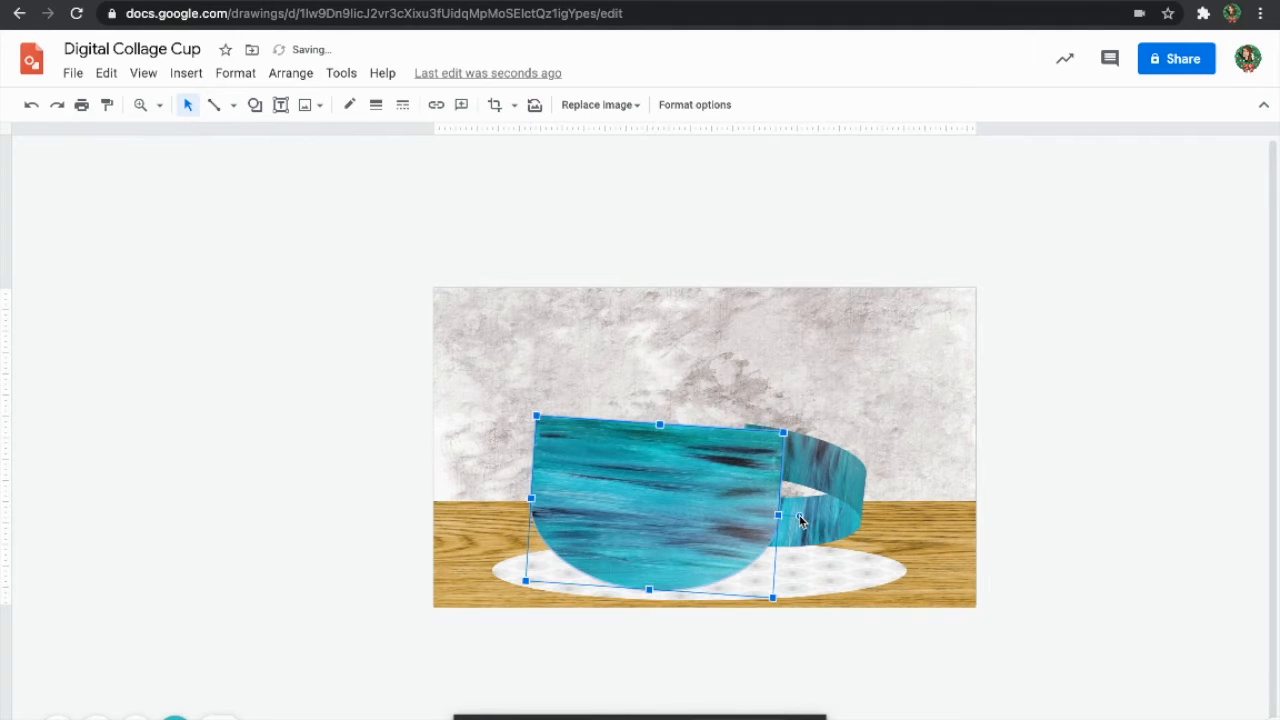
{"action": "left_click_drag", "start_coordinate": [802, 516], "coordinate": [803, 511]}
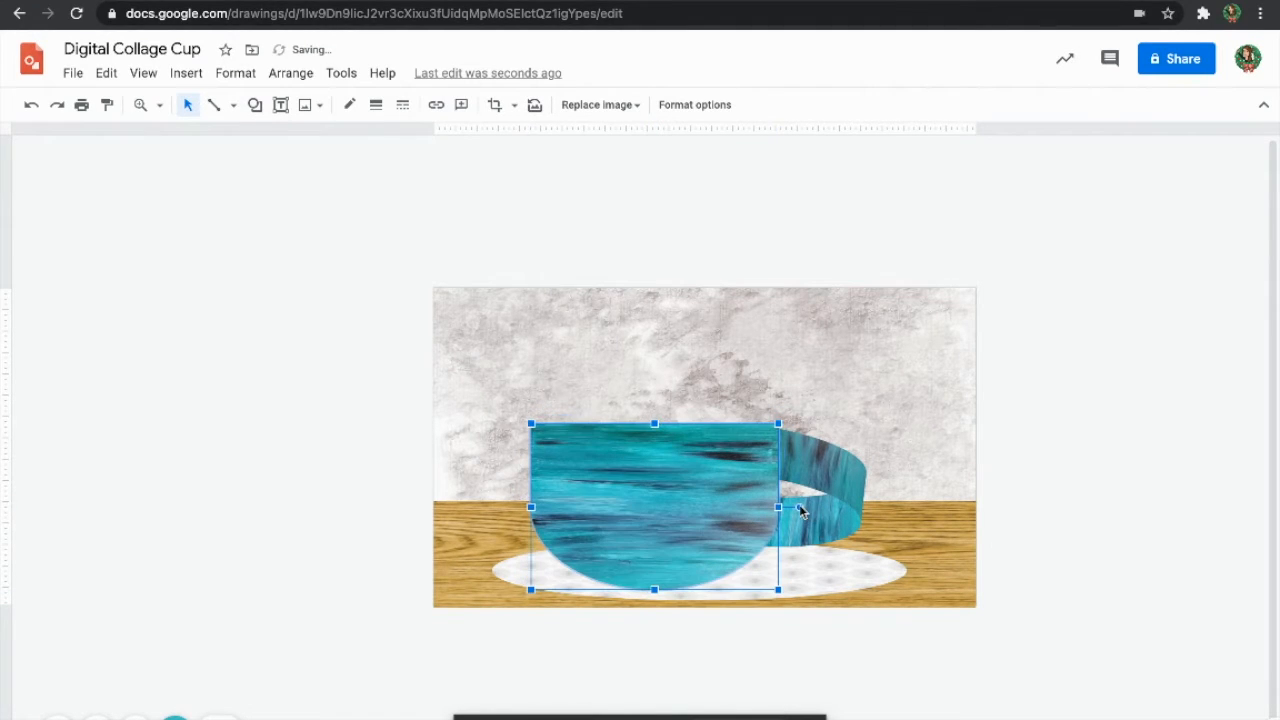
- Move the white oval plate slightly left so it sits more evenly beneath the teal bowl
{"action": "left_click", "coordinate": [851, 578]}
{"action": "left_click_drag", "start_coordinate": [851, 583], "coordinate": [830, 583]}
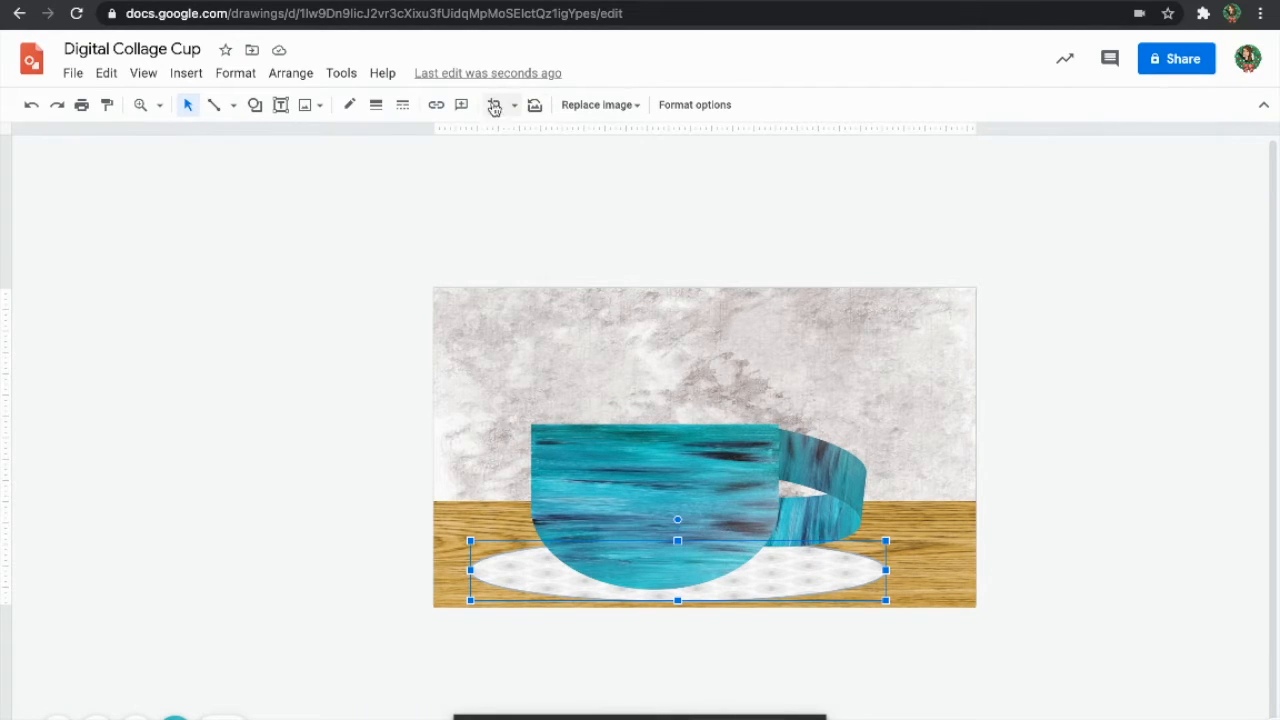
- Search the web for images of "scrapbook paper brown liqu" to find a texture for the drink
{"action": "left_click", "coordinate": [187, 75]}
{"action": "mouse_move", "coordinate": [206, 103]}
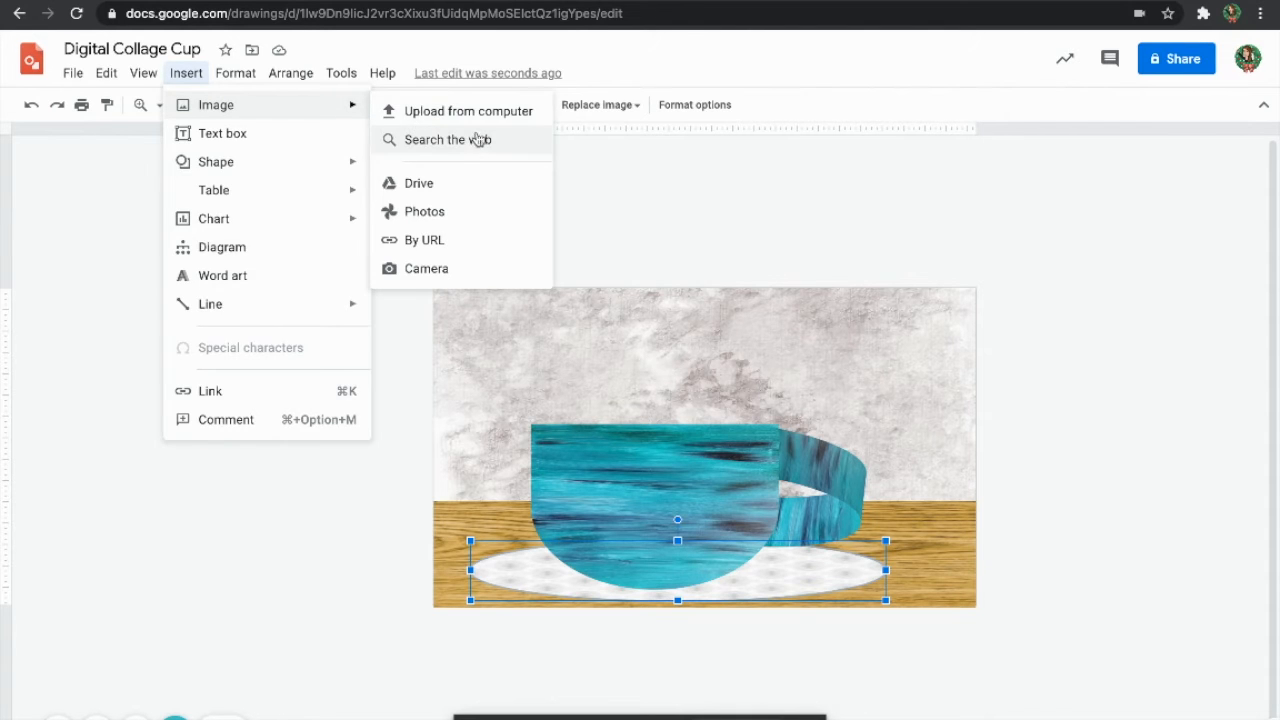
{"action": "left_click", "coordinate": [476, 143]}
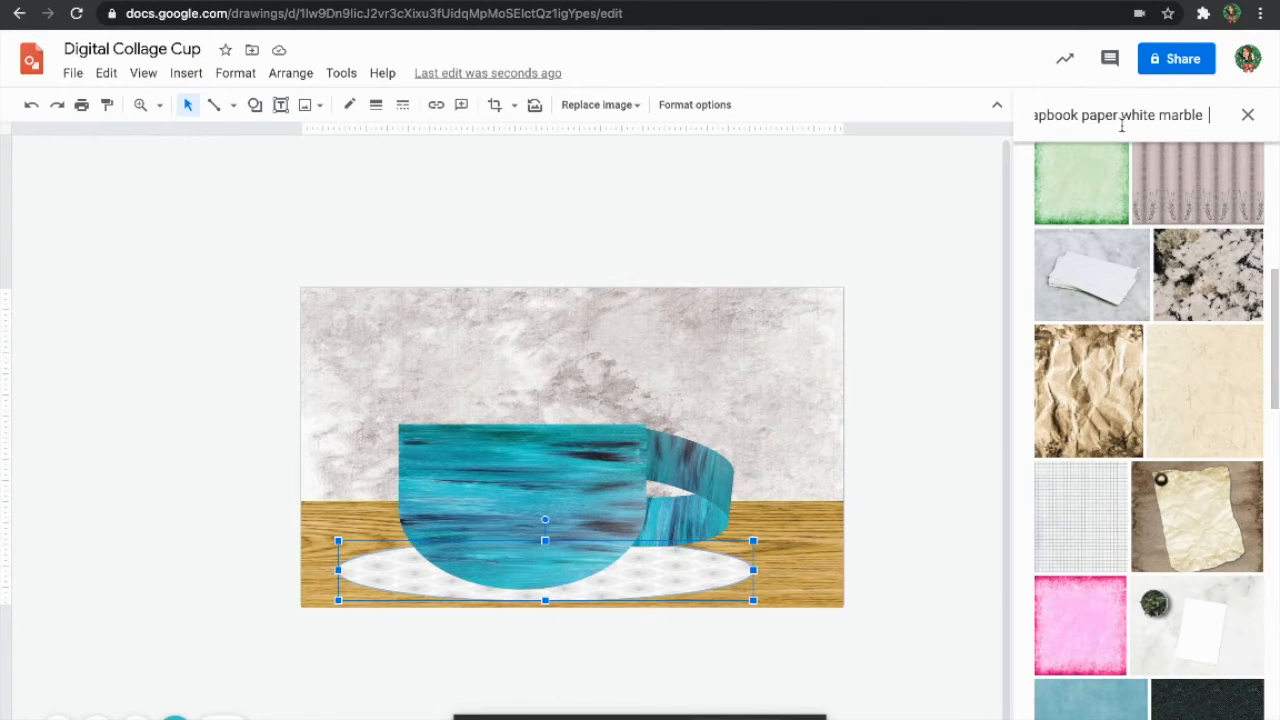
{"action": "left_click_drag", "start_coordinate": [1216, 118], "coordinate": [1120, 115]}
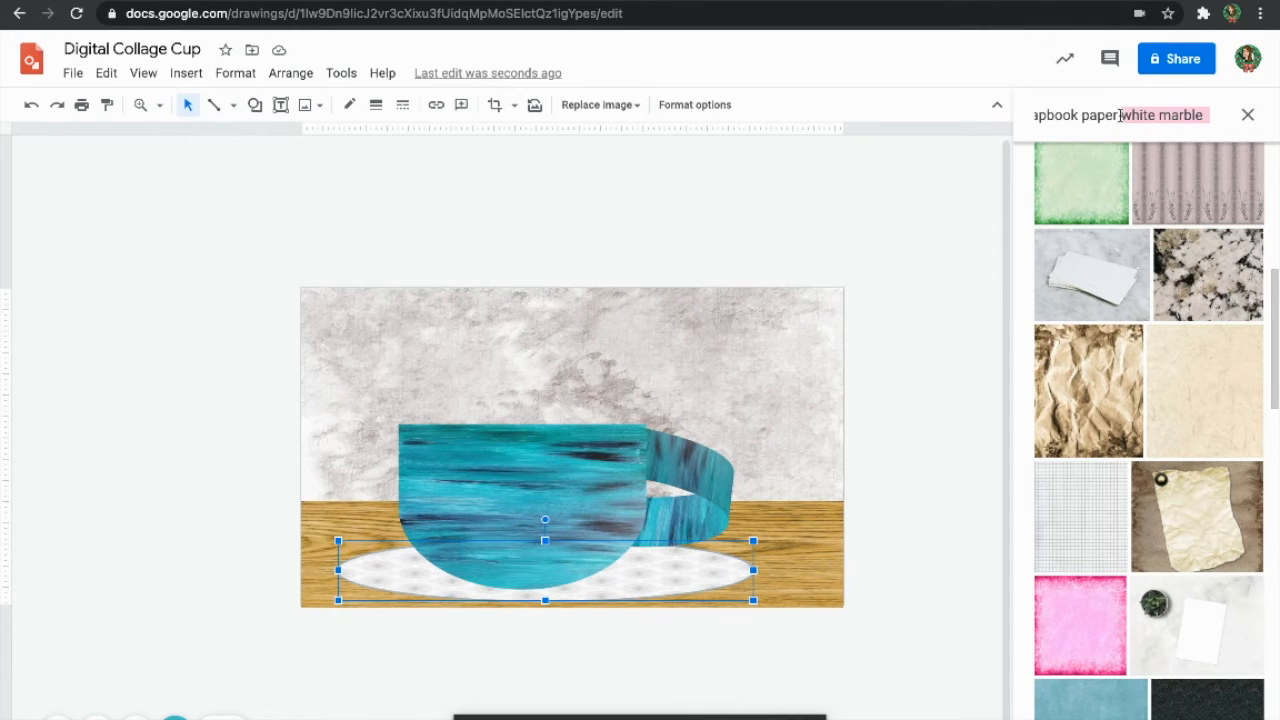
{"action": "type", "text": "bro"}
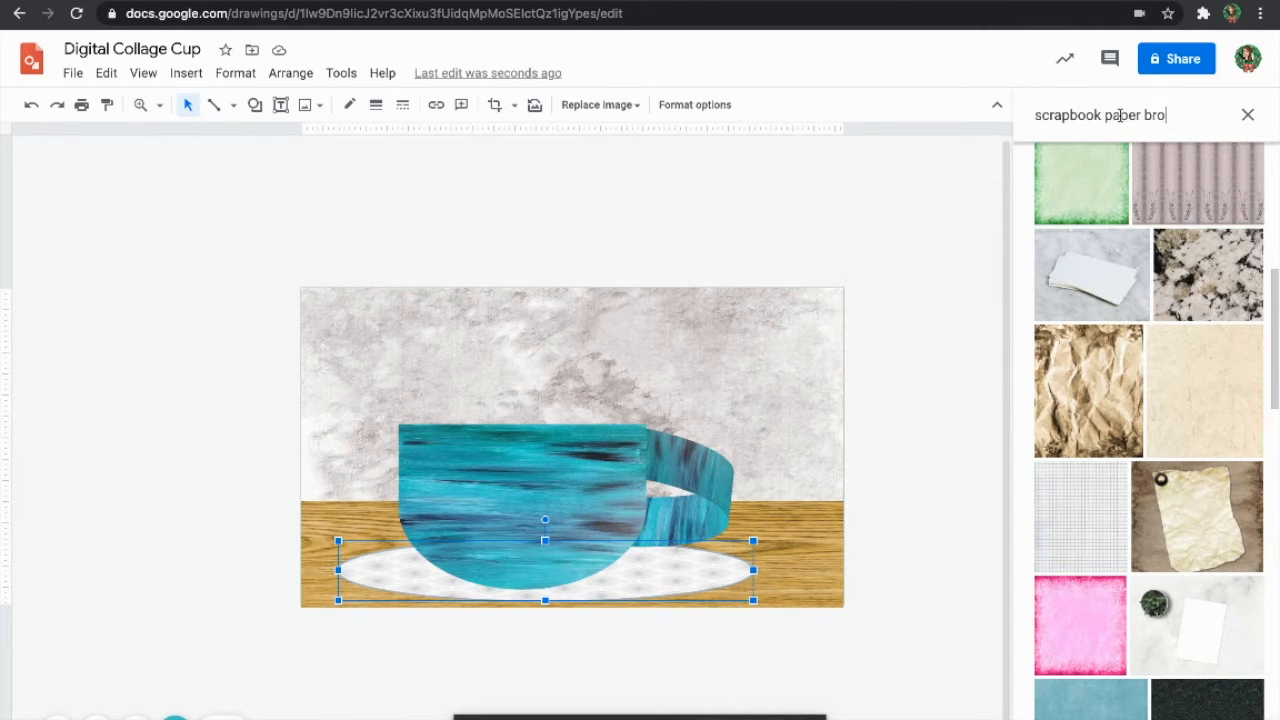
{"action": "type", "text": "wn liqu"}
{"action": "key", "text": "Return"}
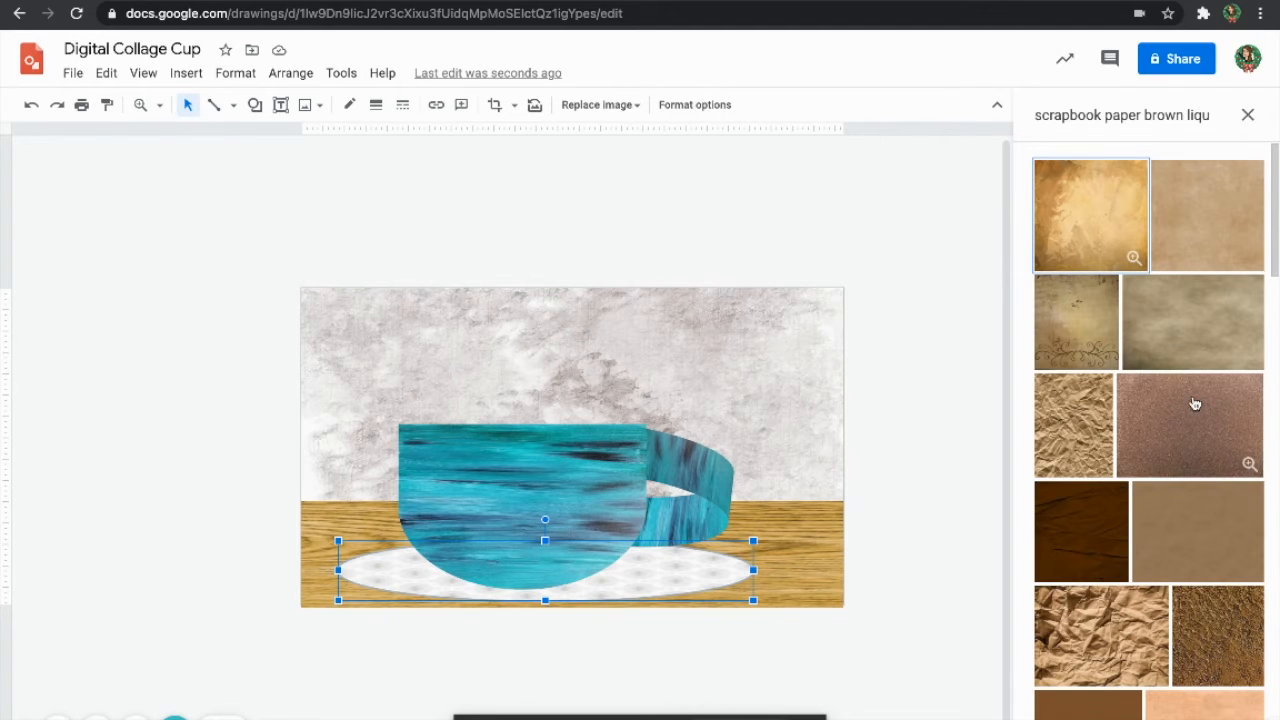
- Insert the blotchy golden-brown paper image from the first search result and mask it to an oval
{"action": "left_click", "coordinate": [1097, 233]}
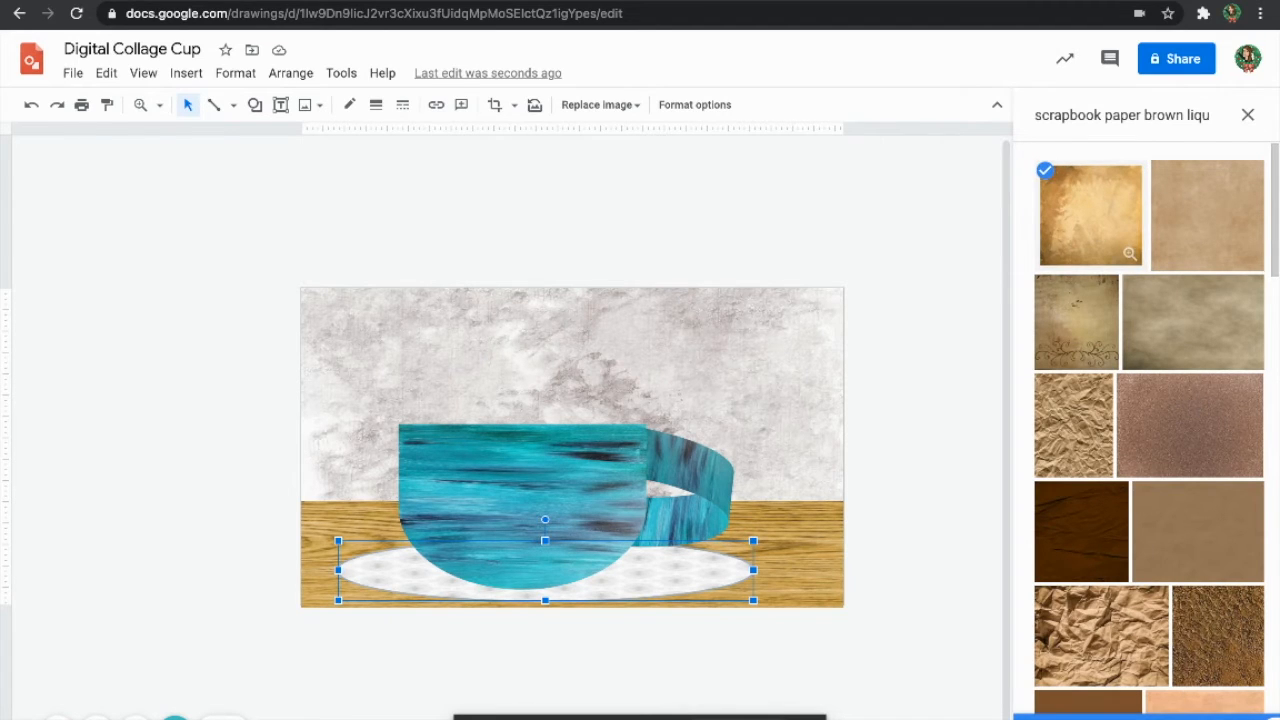
{"action": "left_click", "coordinate": [1238, 717]}
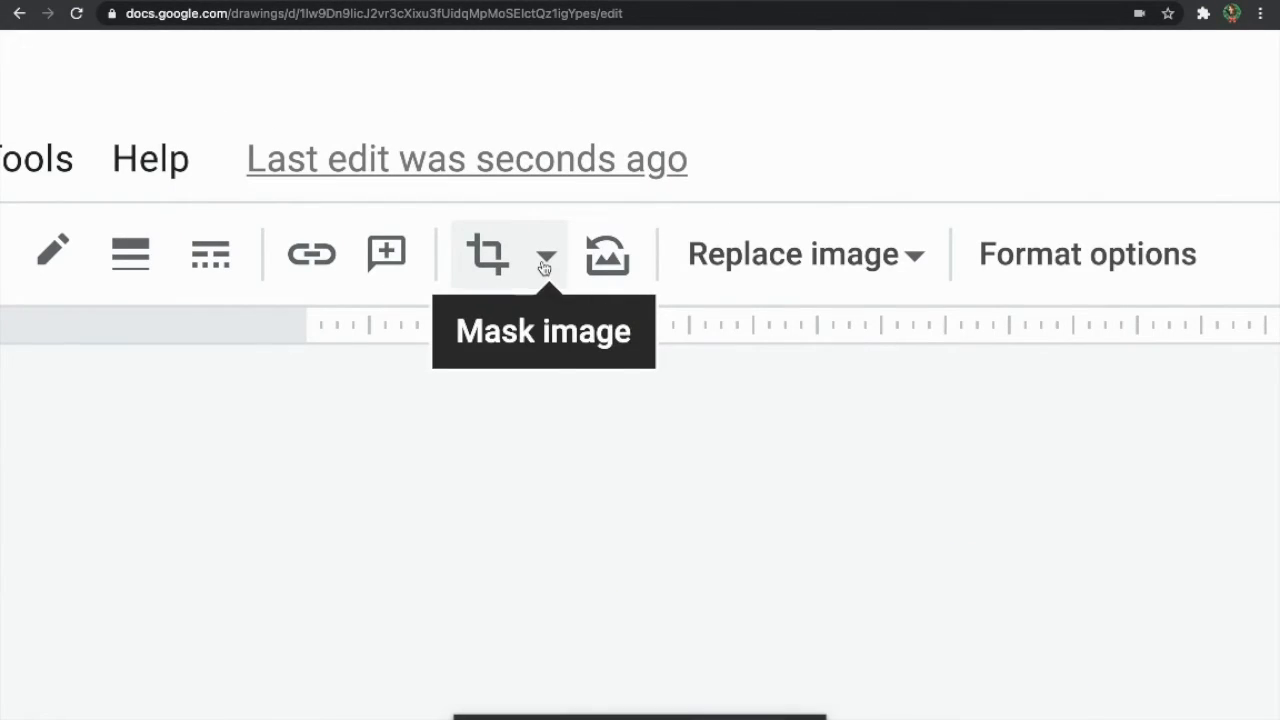
{"action": "left_click", "coordinate": [514, 105]}
{"action": "mouse_move", "coordinate": [530, 143]}
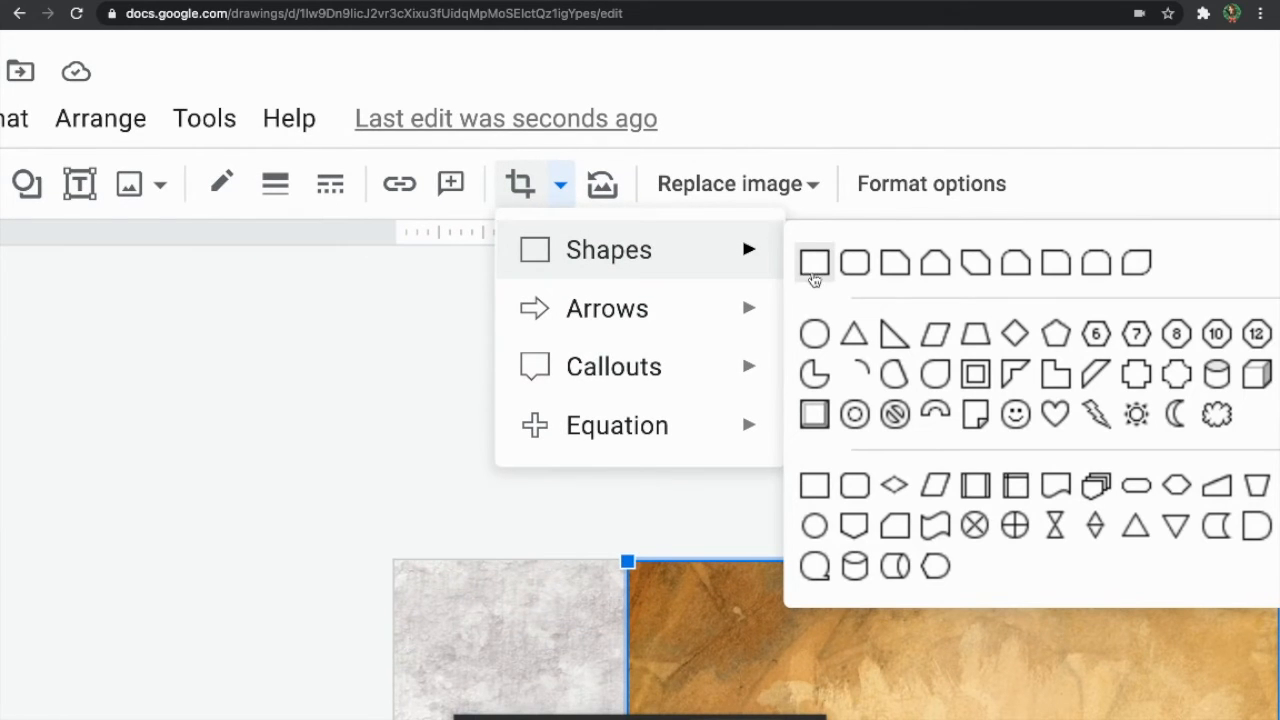
{"action": "left_click", "coordinate": [815, 335]}
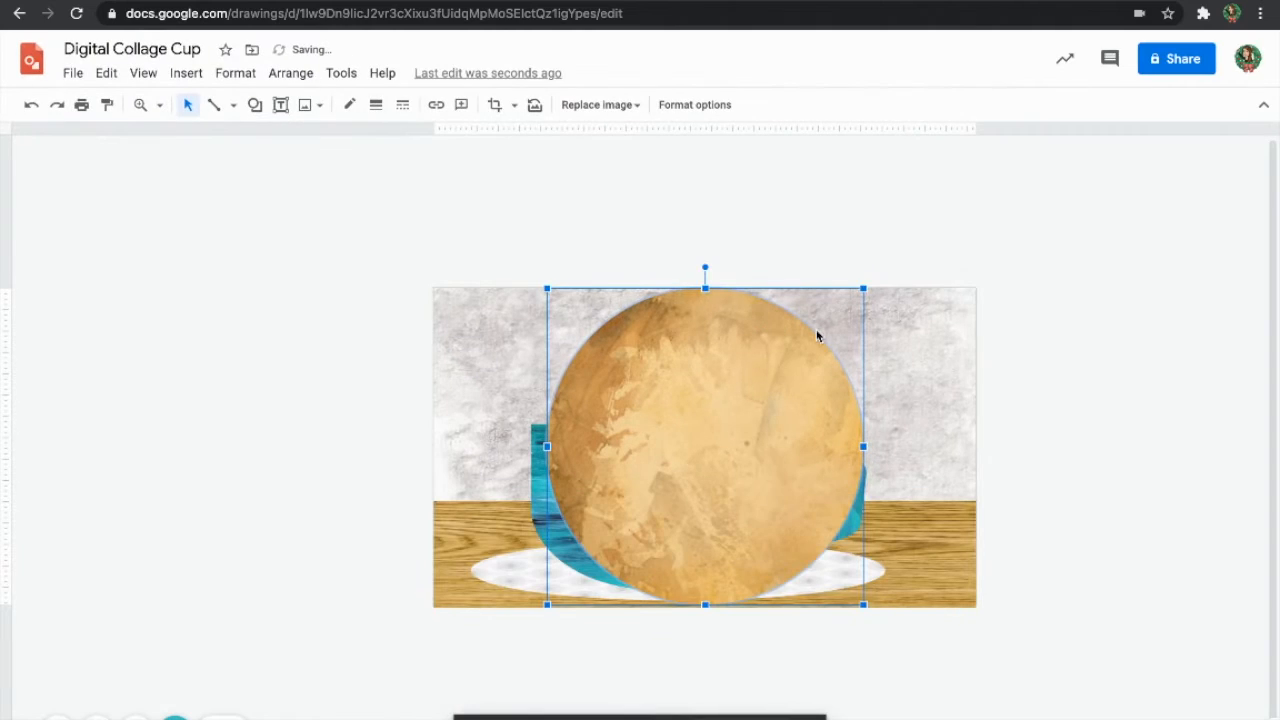
- Flatten the golden-brown circle into a wide oval and fit it across the rim of the teal bowl
{"action": "left_click_drag", "start_coordinate": [704, 300], "coordinate": [695, 541]}
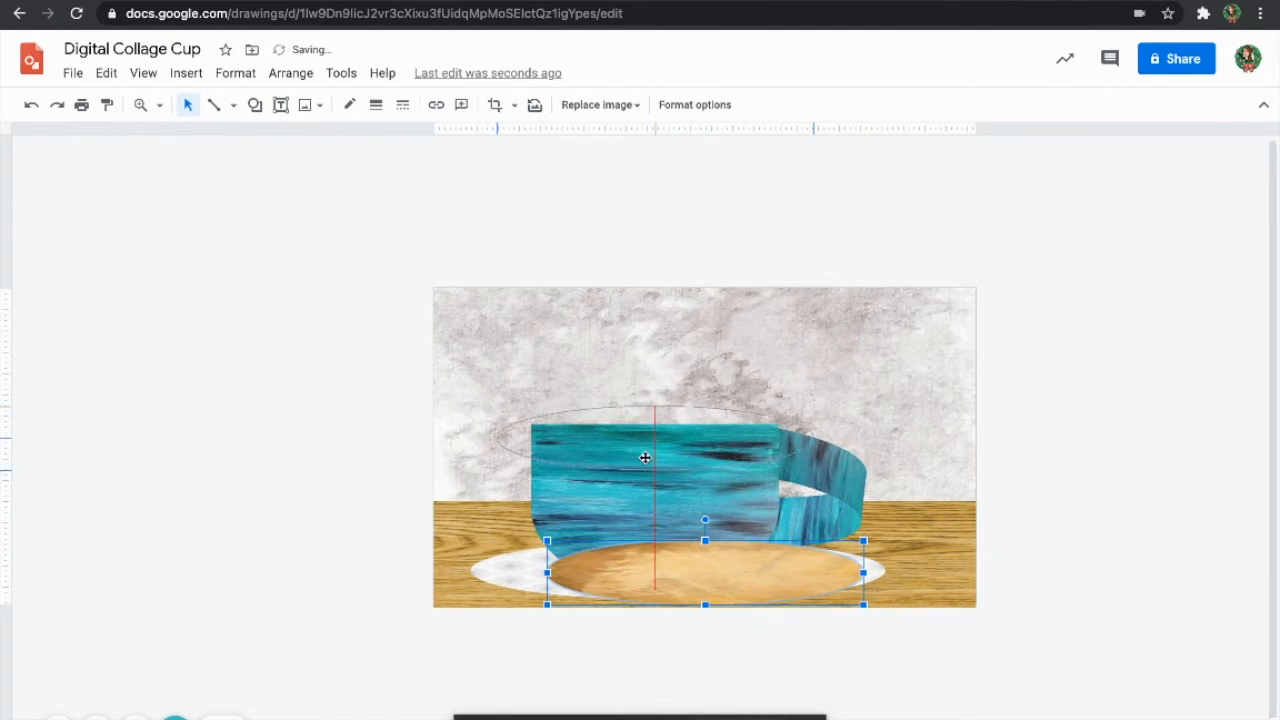
{"action": "left_click_drag", "start_coordinate": [662, 452], "coordinate": [678, 450]}
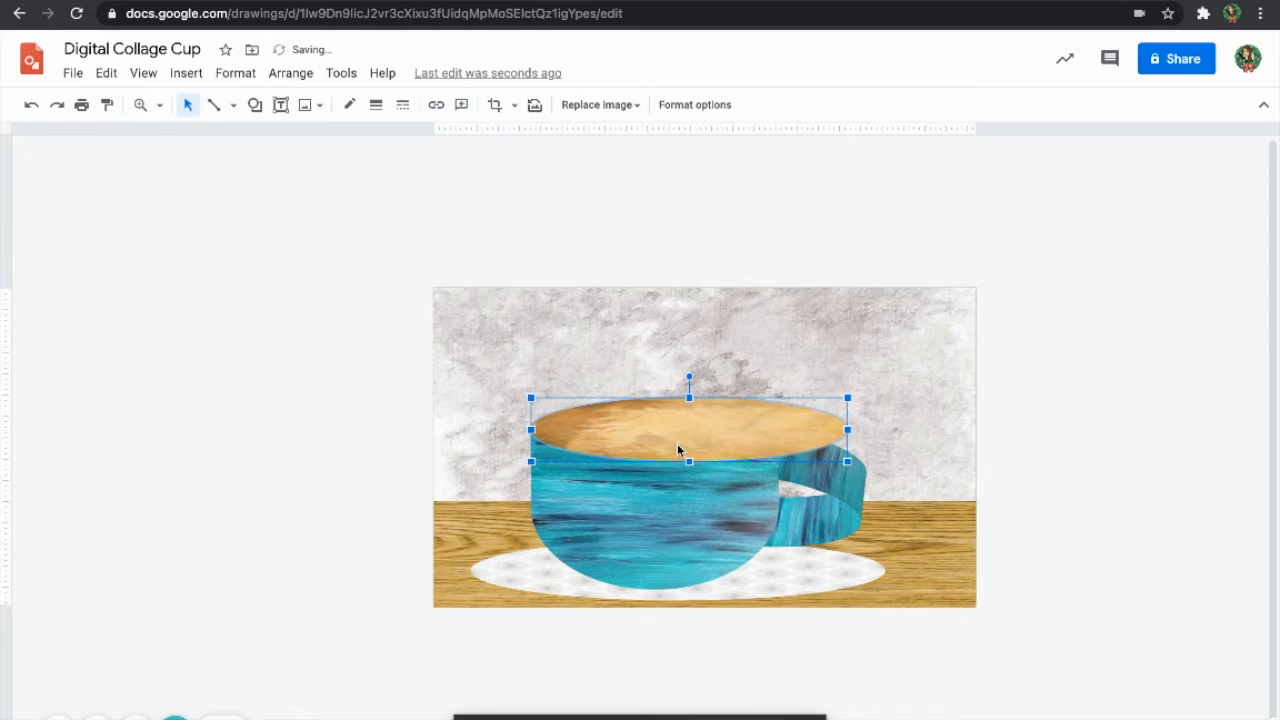
{"action": "left_click_drag", "start_coordinate": [844, 430], "coordinate": [775, 432]}
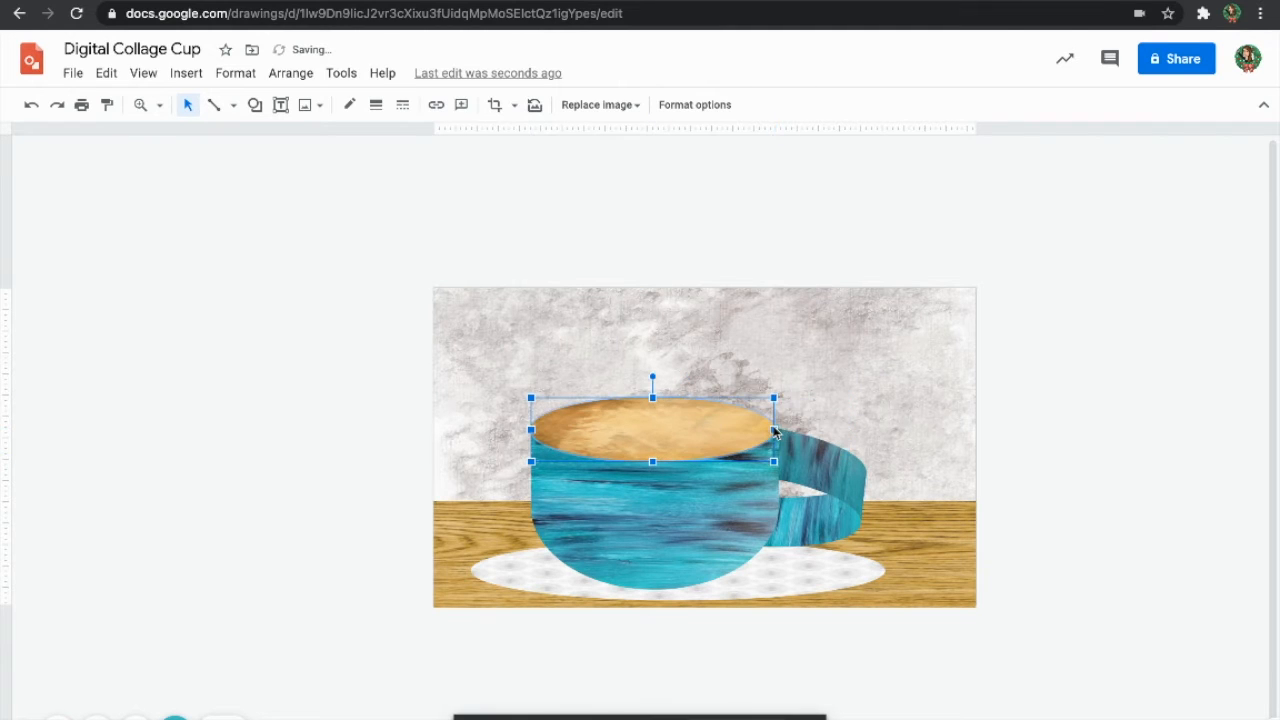
{"action": "mouse_move", "coordinate": [652, 433]}
{"action": "left_mouse_down"}
{"action": "mouse_move", "coordinate": [652, 472]}
{"action": "mouse_move", "coordinate": [646, 444]}
{"action": "left_mouse_up"}
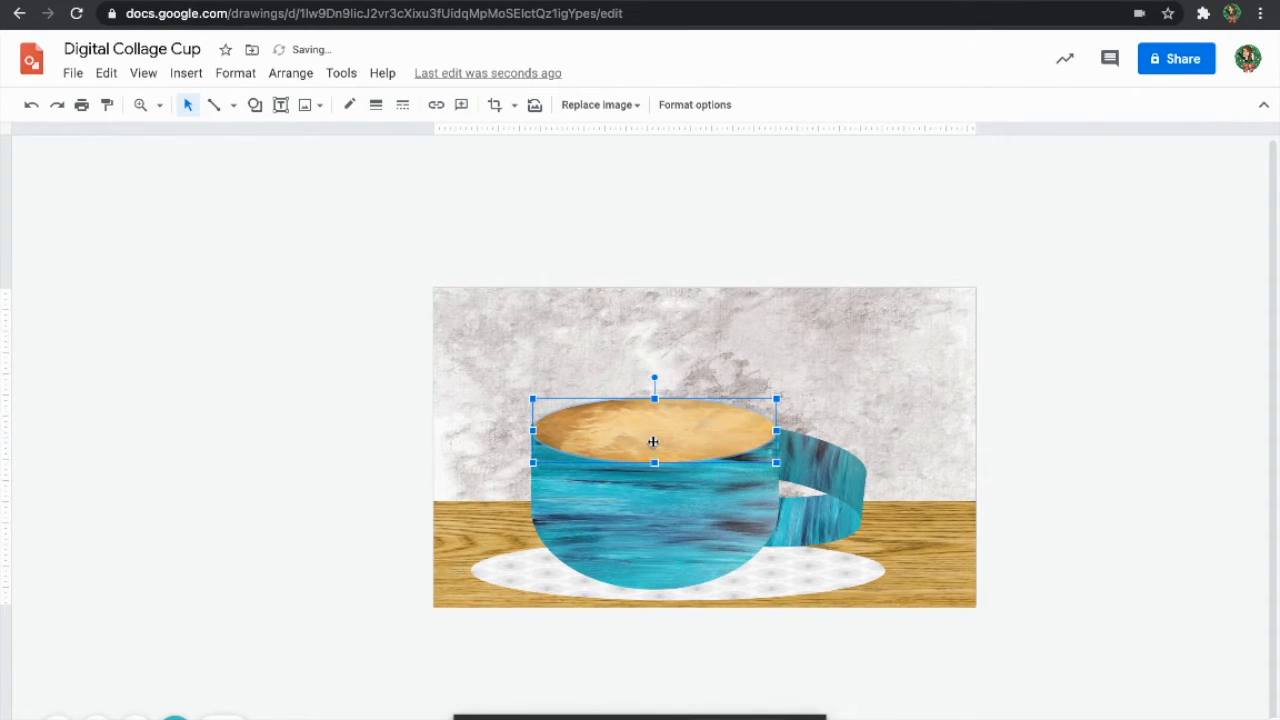
- Try a rounded rectangle mask on the teal bowl, with larger corner rounding and a raised top edge
{"action": "left_click", "coordinate": [613, 503]}
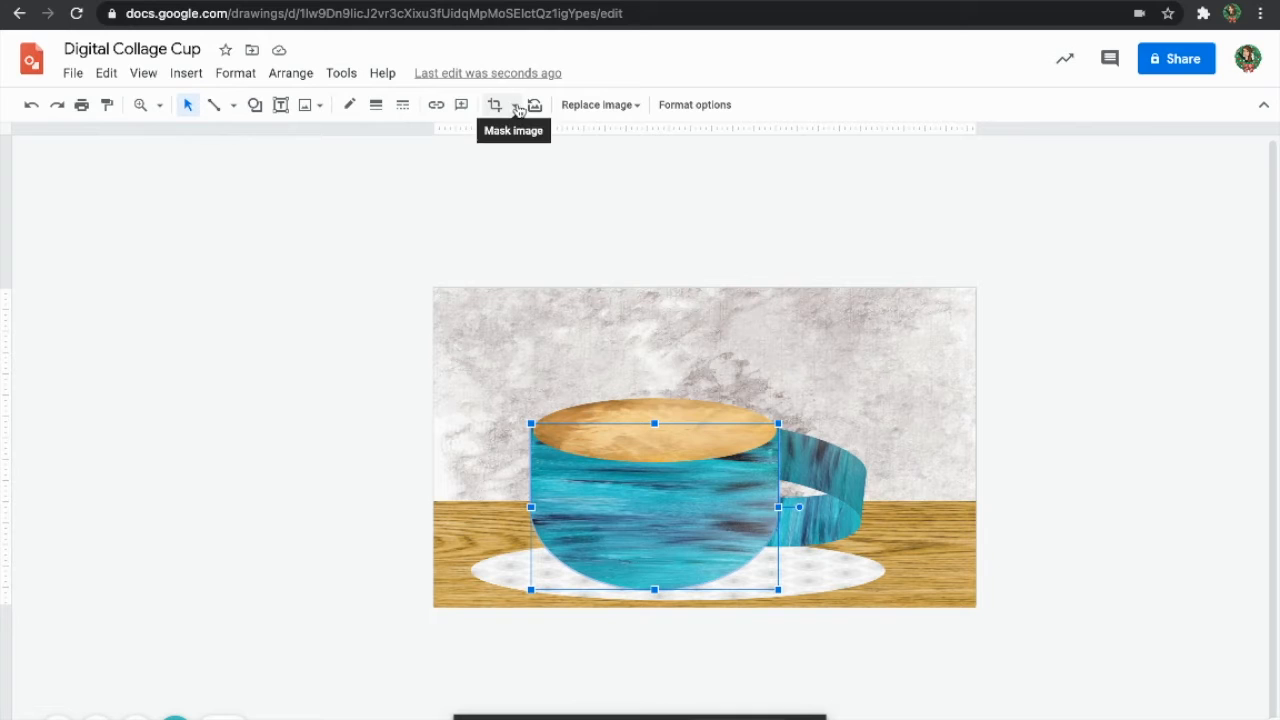
{"action": "left_click", "coordinate": [514, 105]}
{"action": "mouse_move", "coordinate": [529, 140]}
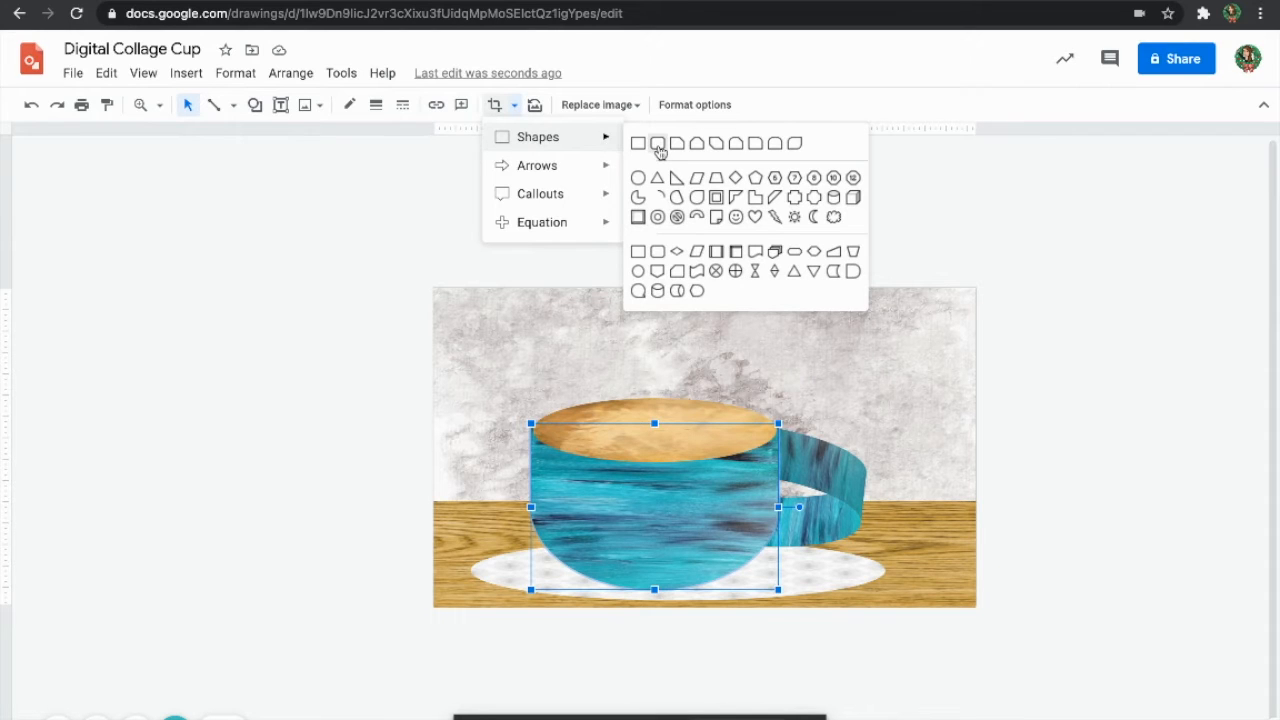
{"action": "left_click", "coordinate": [658, 144]}
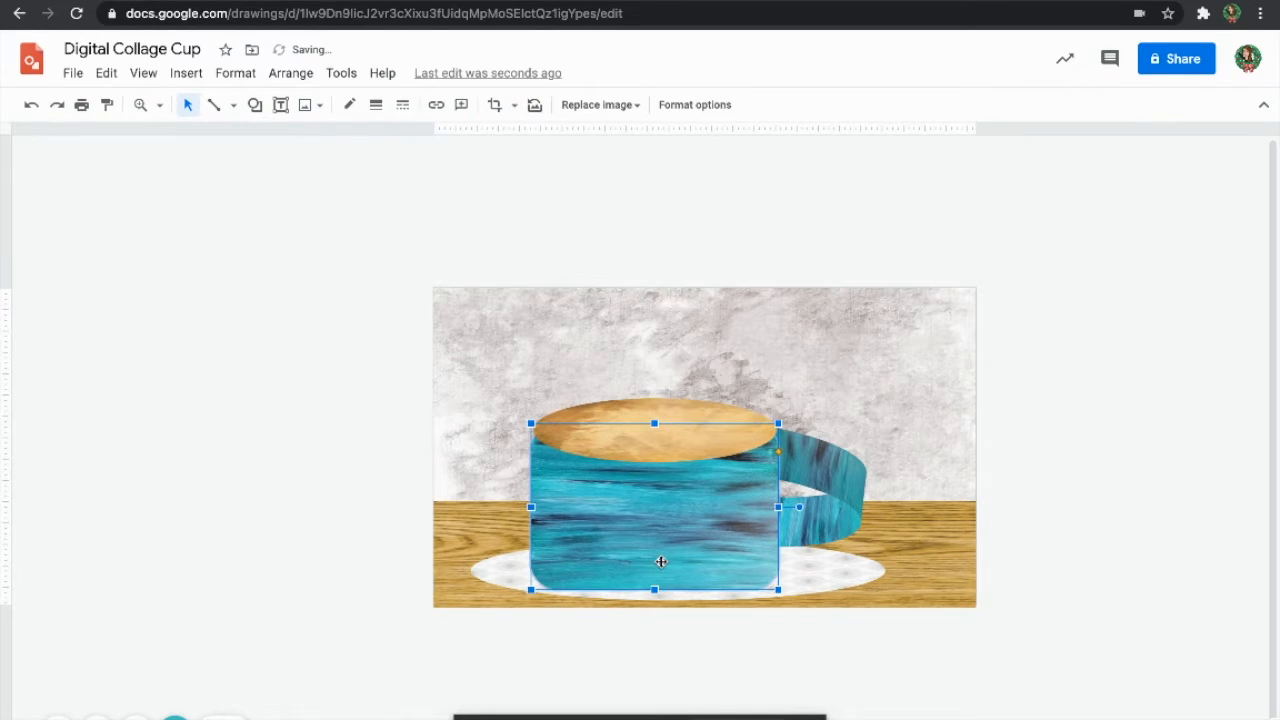
{"action": "scroll", "coordinate": [661, 562], "scroll_direction": "up", "scroll_amount": 5}
{"action": "left_click_drag", "start_coordinate": [866, 360], "coordinate": [830, 450]}
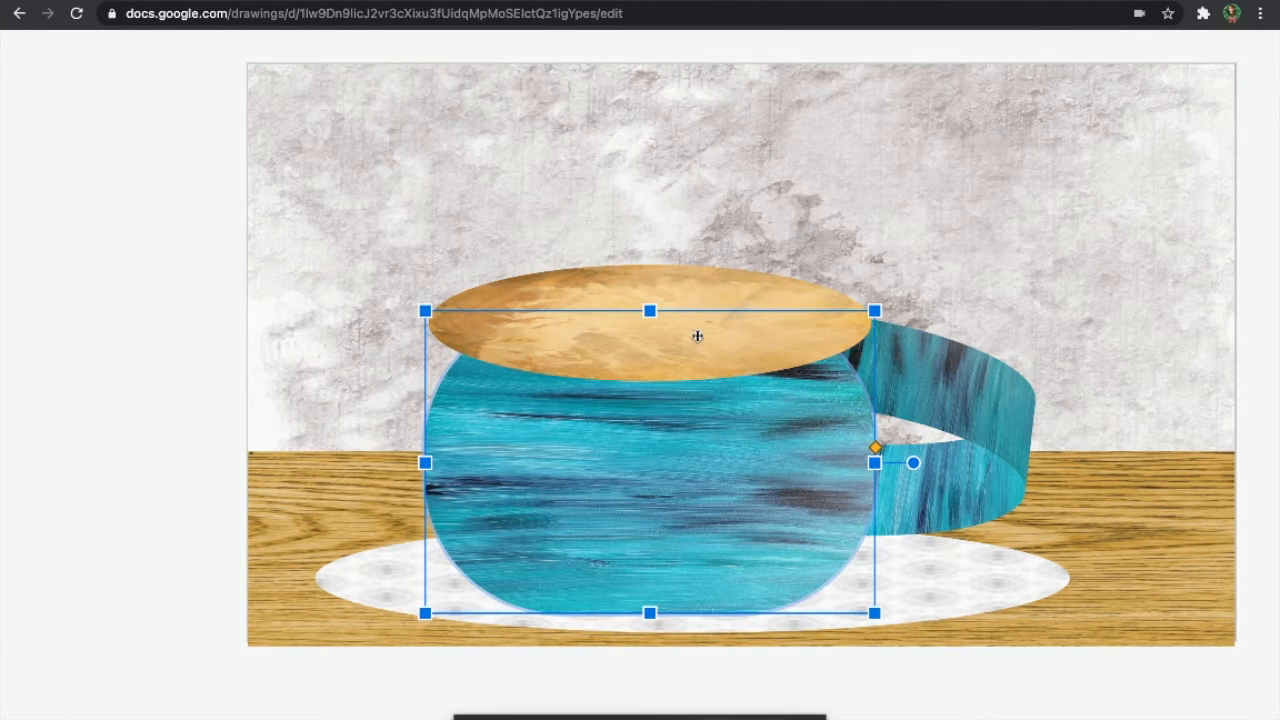
{"action": "left_click_drag", "start_coordinate": [650, 311], "coordinate": [648, 248]}
- Try a rounded rectangle mask with fully rounded ends on the golden-brown drink, then narrow it and move it slightly down
{"action": "left_click", "coordinate": [651, 316]}
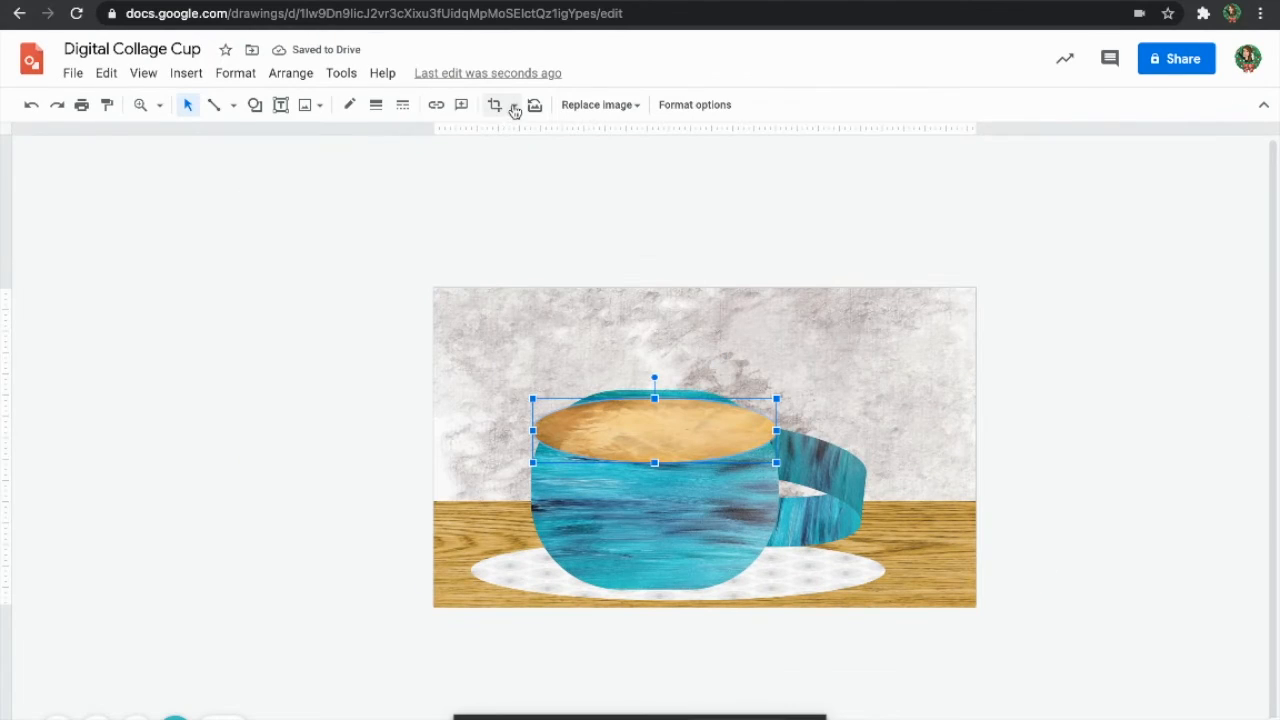
{"action": "left_click", "coordinate": [514, 105]}
{"action": "mouse_move", "coordinate": [530, 140]}
{"action": "left_click", "coordinate": [658, 148]}
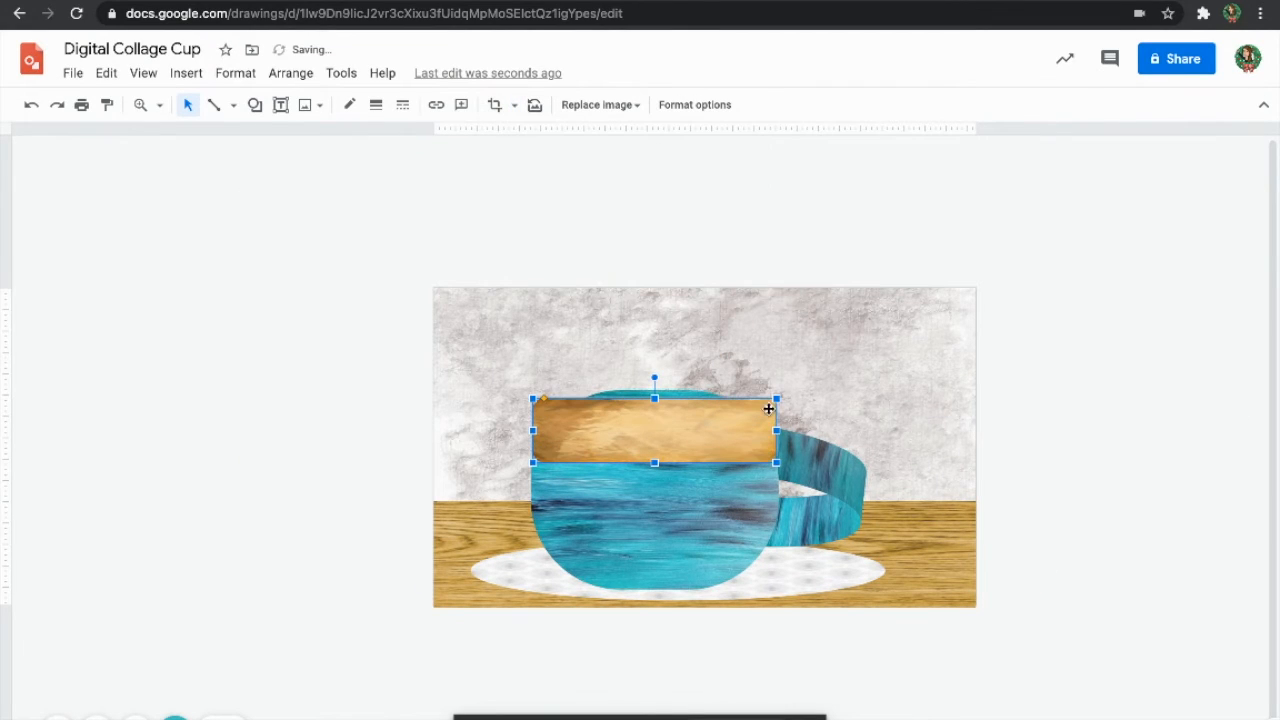
{"action": "scroll", "coordinate": [729, 429], "scroll_direction": "up", "scroll_amount": 5}
{"action": "left_click_drag", "start_coordinate": [330, 367], "coordinate": [425, 364]}
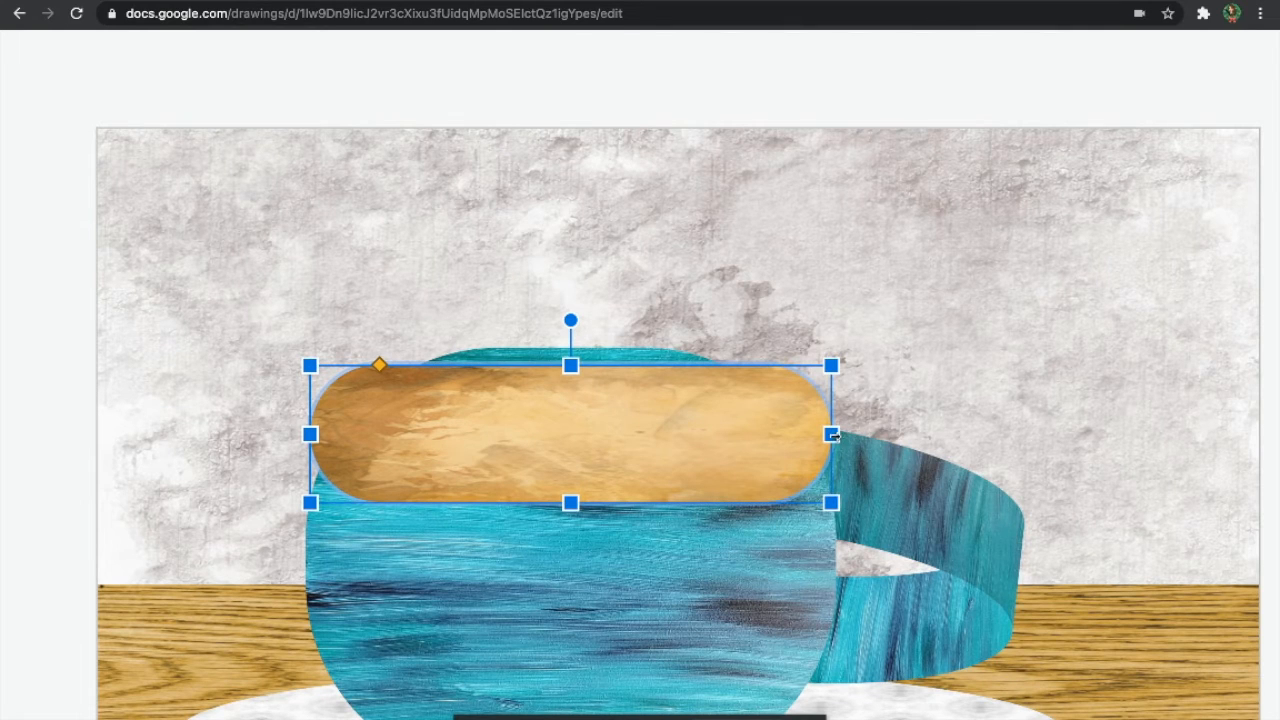
{"action": "left_click_drag", "start_coordinate": [833, 436], "coordinate": [796, 440]}
{"action": "left_click_drag", "start_coordinate": [585, 421], "coordinate": [596, 455]}
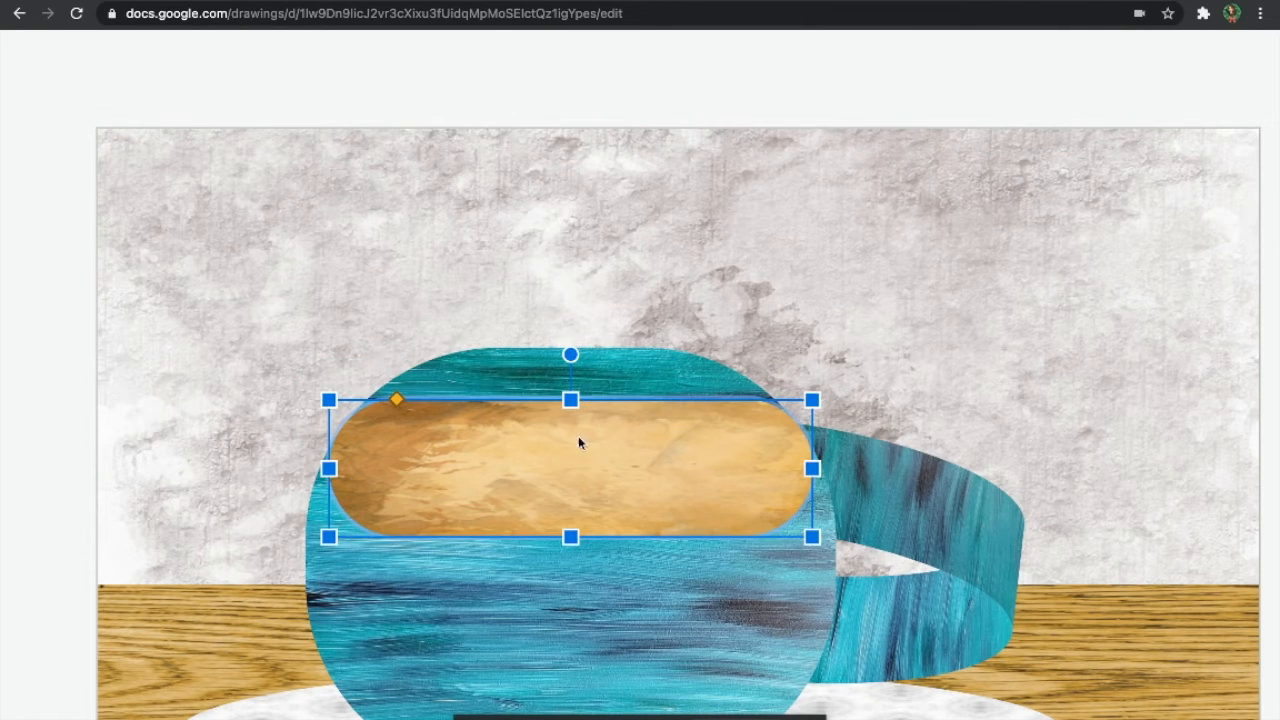
- Raise the top edge of the teal mug body further and reduce its corner rounding
{"action": "left_click", "coordinate": [480, 366]}
{"action": "left_click_drag", "start_coordinate": [570, 349], "coordinate": [570, 302]}
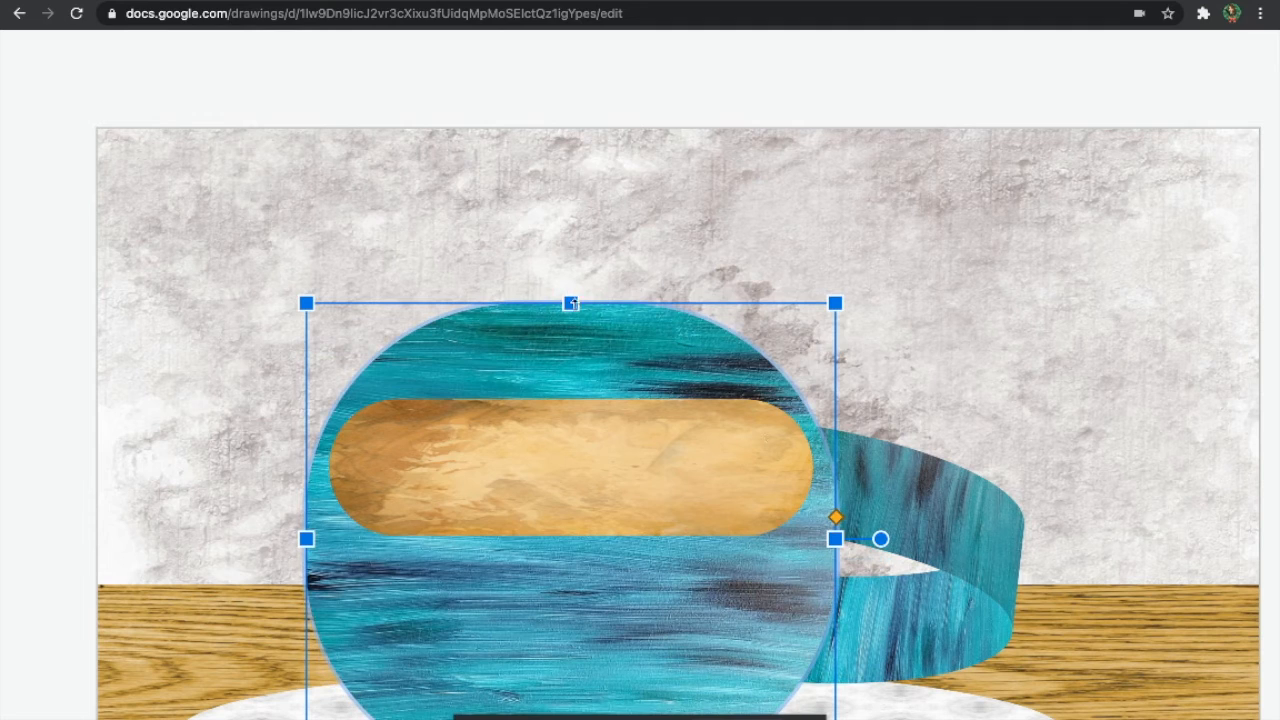
{"action": "left_click_drag", "start_coordinate": [836, 517], "coordinate": [837, 443]}
- Move the golden-brown drink up near the mug's top edge and narrow it to fit inside the body
{"action": "left_click_drag", "start_coordinate": [665, 451], "coordinate": [666, 389]}
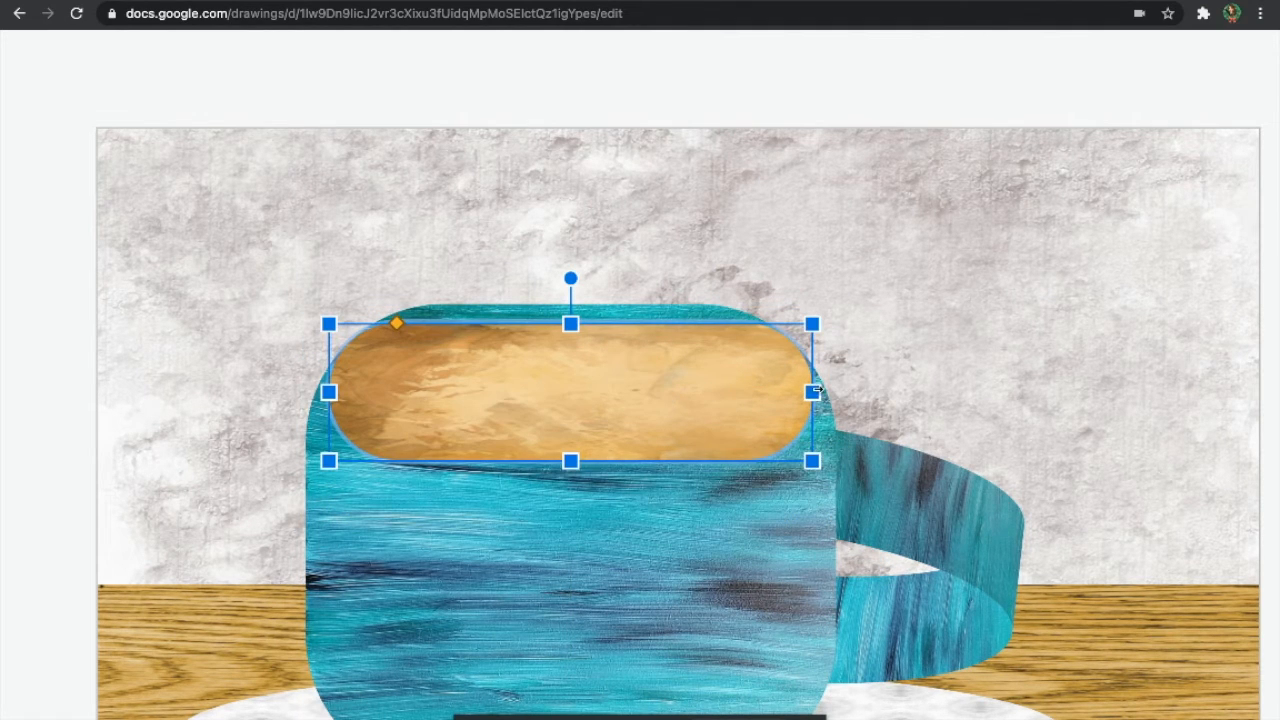
{"action": "left_click_drag", "start_coordinate": [812, 390], "coordinate": [789, 393]}
{"action": "left_click_drag", "start_coordinate": [687, 387], "coordinate": [694, 381]}
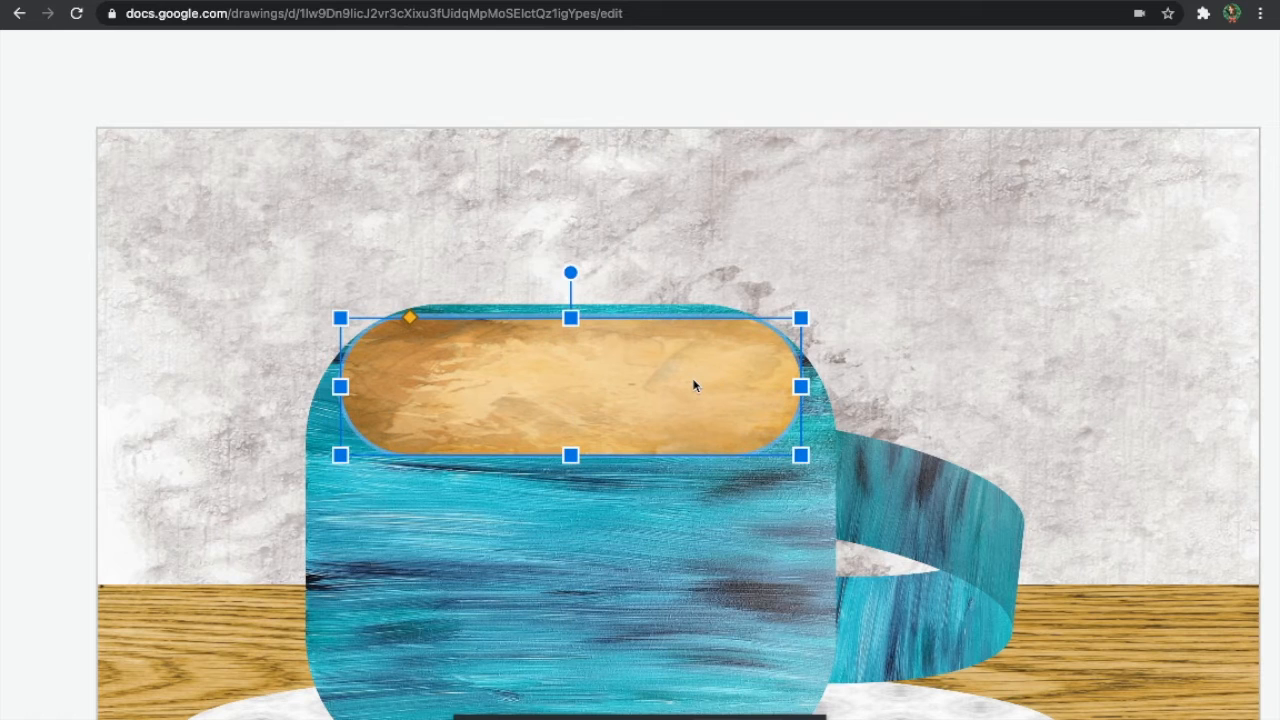
{"action": "scroll", "coordinate": [694, 383], "scroll_direction": "down", "scroll_amount": 5}
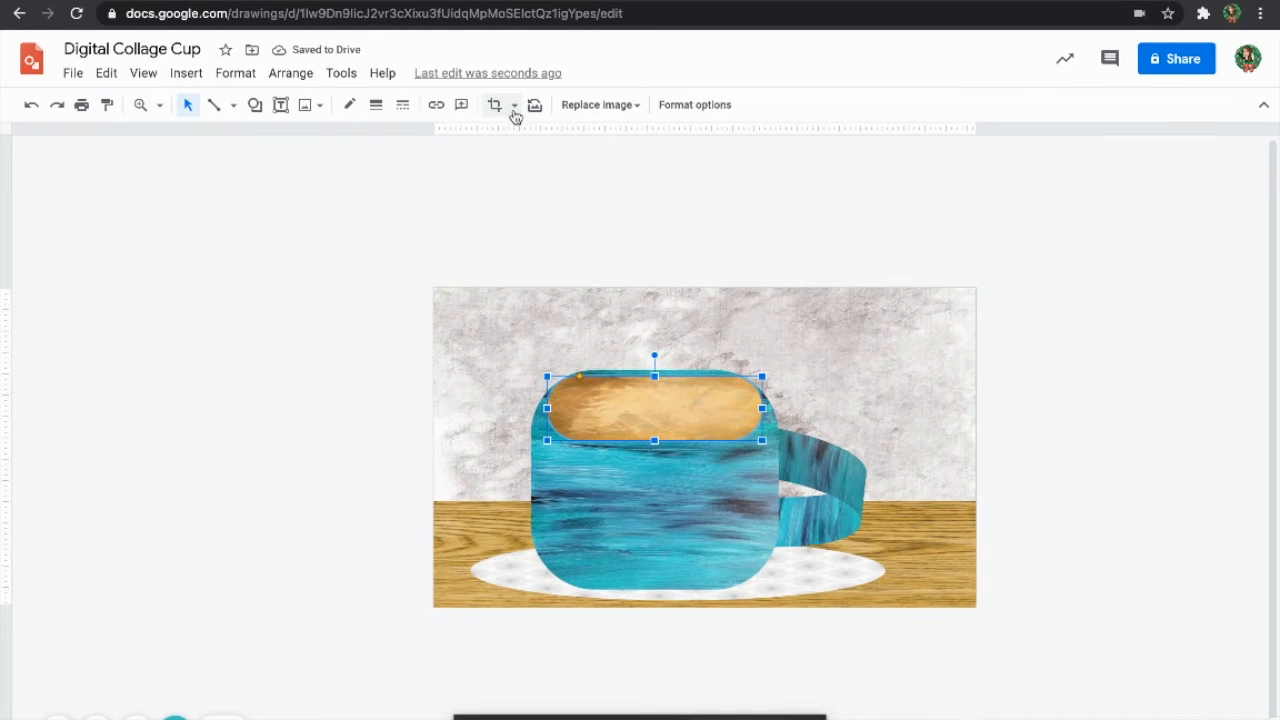
{"action": "left_click", "coordinate": [514, 105]}
{"action": "mouse_move", "coordinate": [531, 140]}
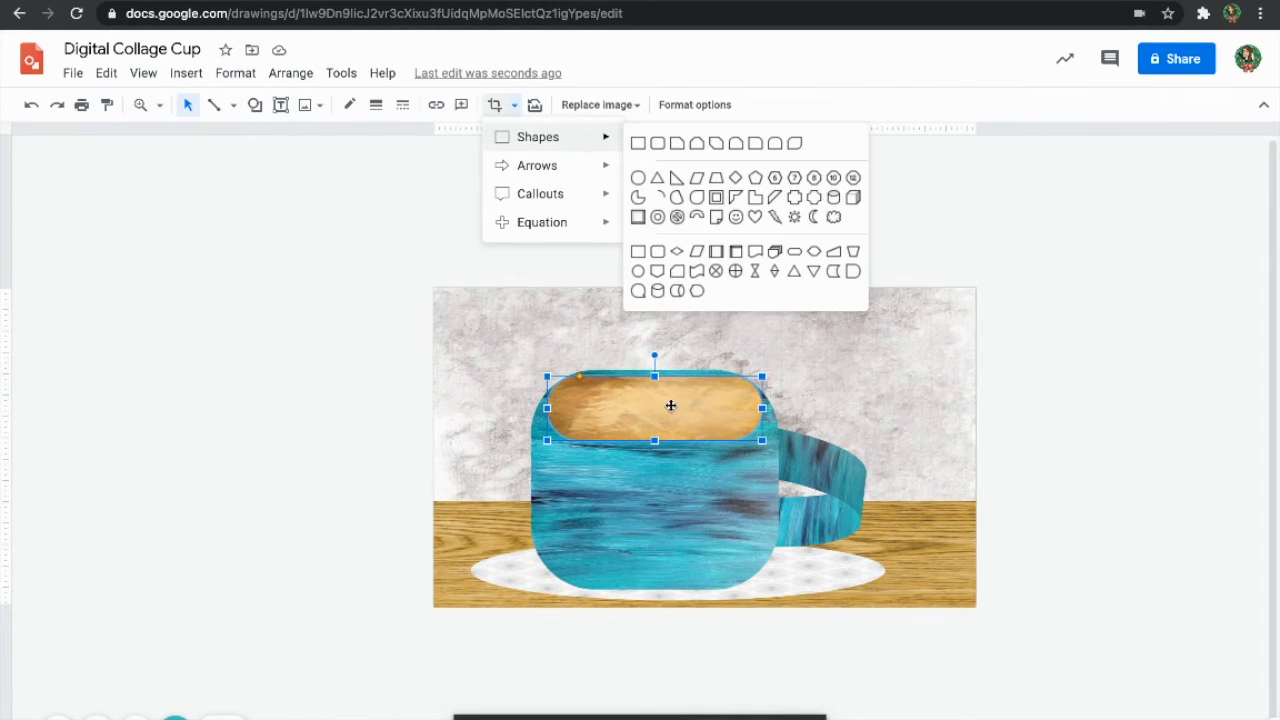
- Nudge the teal mug body right and up until it covers the handle
{"action": "left_click", "coordinate": [661, 522]}
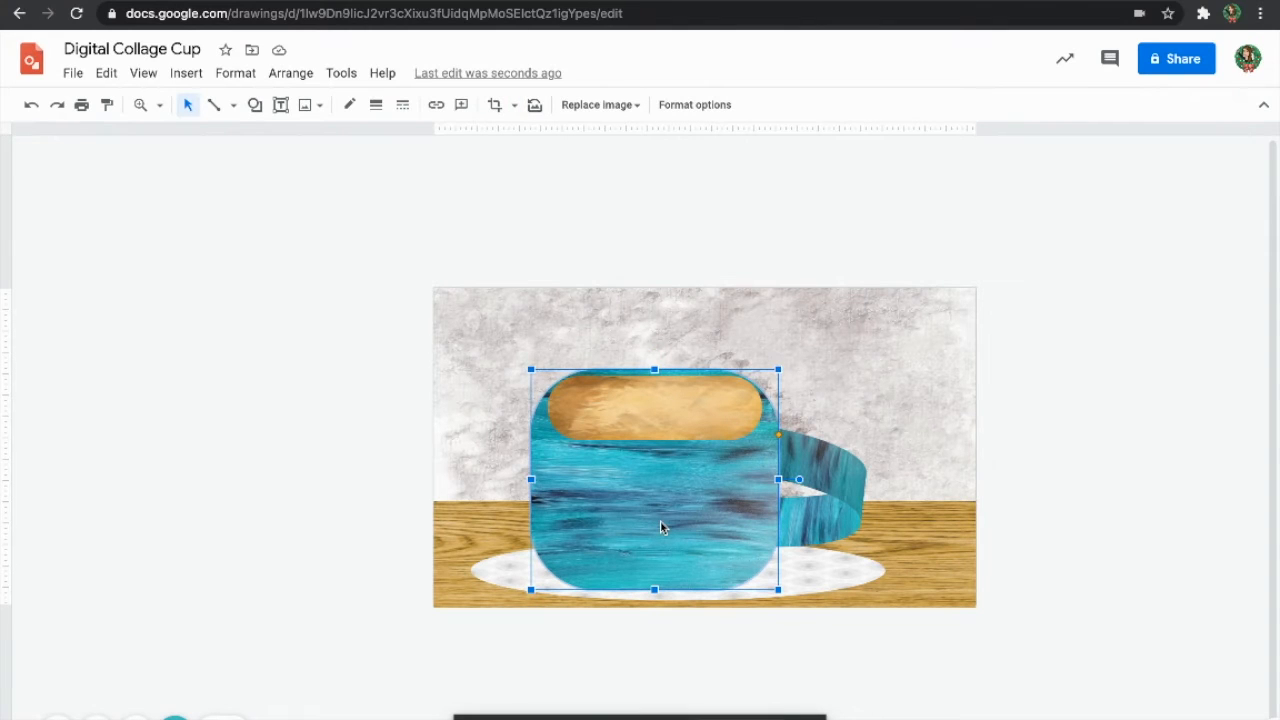
{"action": "key", "text": "Right"}
{"action": "key", "text": "Up"}
{"action": "key", "text": "Right"}
{"action": "key", "text": "Right"}
{"action": "key", "text": "Right"}
{"action": "key", "text": "Up"}
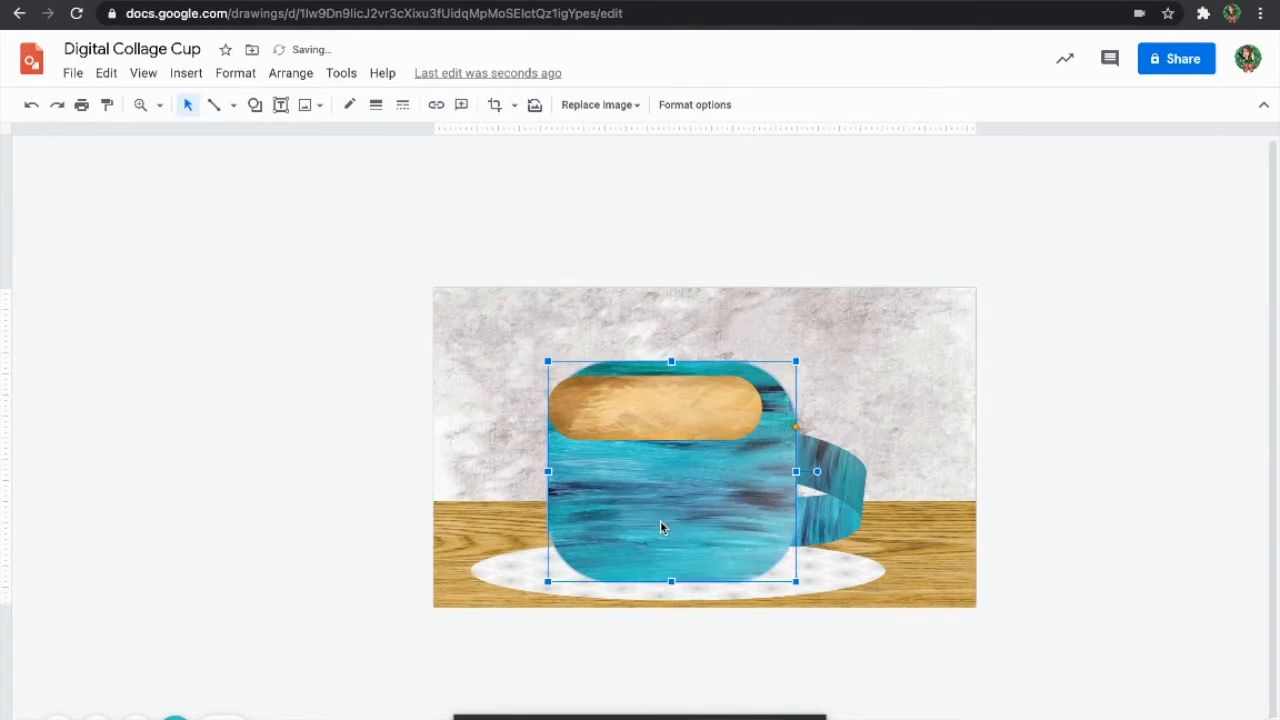
{"action": "key", "text": "Right"}
{"action": "key", "text": "Right"}
{"action": "key", "text": "Right"}
{"action": "key", "text": "Right"}
{"action": "key", "text": "Right"}
{"action": "key", "text": "Right"}
{"action": "key", "text": "Up"}
{"action": "key", "text": "Up"}
{"action": "key", "text": "Up"}
{"action": "key", "text": "Right"}
{"action": "key", "text": "Right"}
{"action": "key", "text": "Right"}
{"action": "key", "text": "Right"}
{"action": "key", "text": "Right"}
{"action": "key", "text": "Right"}
{"action": "key", "text": "Right"}
{"action": "key", "text": "Right"}
{"action": "key", "text": "Right"}
{"action": "key", "text": "Right"}
{"action": "key", "text": "Right"}
{"action": "key", "text": "Right"}
{"action": "key", "text": "Up"}
{"action": "key", "text": "Up"}
{"action": "key", "text": "Up"}
{"action": "key", "text": "Up"}
{"action": "key", "text": "Up"}
{"action": "key", "text": "Up"}
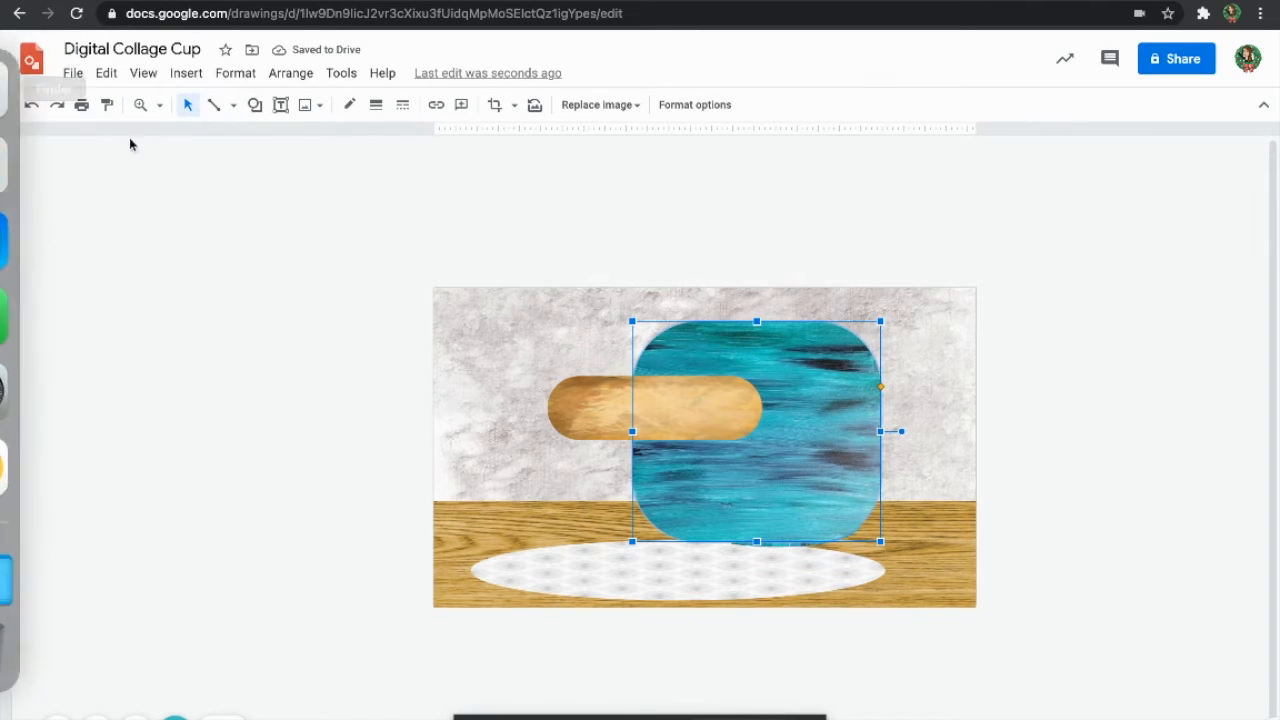
- Undo the nudges of the teal mug body back to its place beside the handle
{"action": "left_click", "coordinate": [31, 108]}
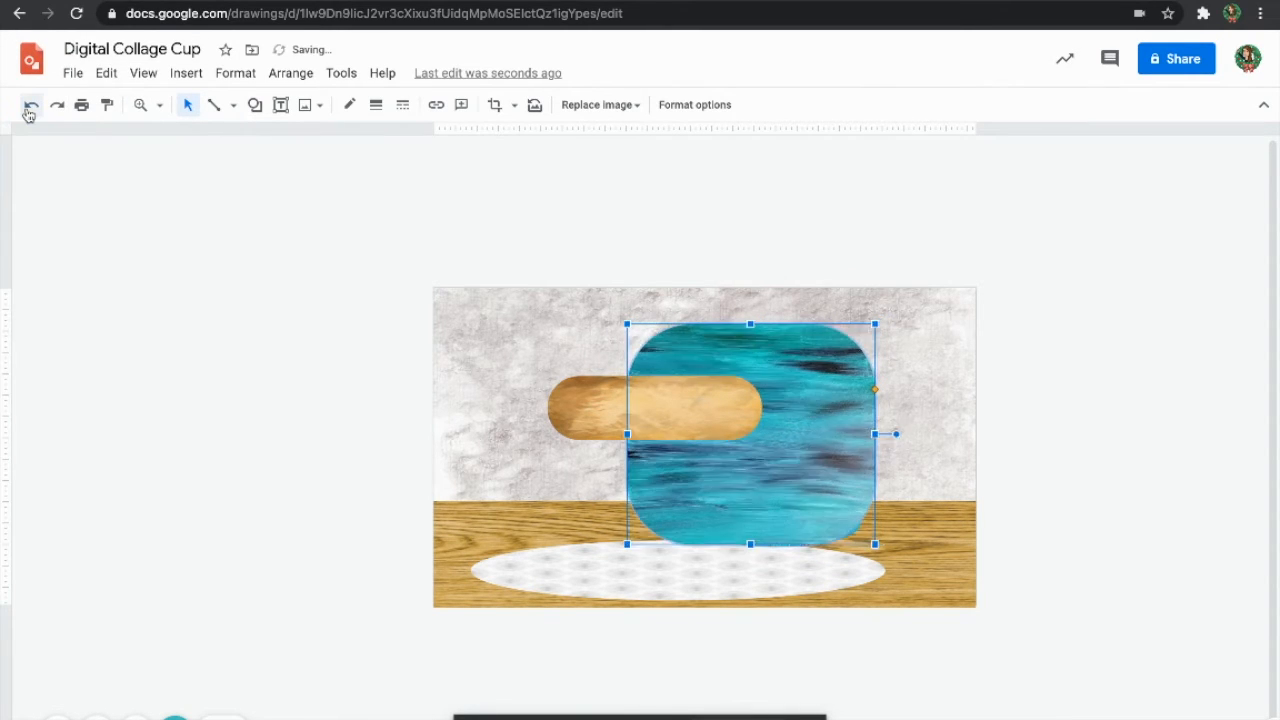
{"action": "left_click", "coordinate": [31, 108]}
{"action": "left_click", "coordinate": [31, 108]}
{"action": "left_click", "coordinate": [31, 108]}
{"action": "left_click", "coordinate": [31, 108]}
{"action": "left_click", "coordinate": [31, 108]}
{"action": "left_click", "coordinate": [31, 108]}
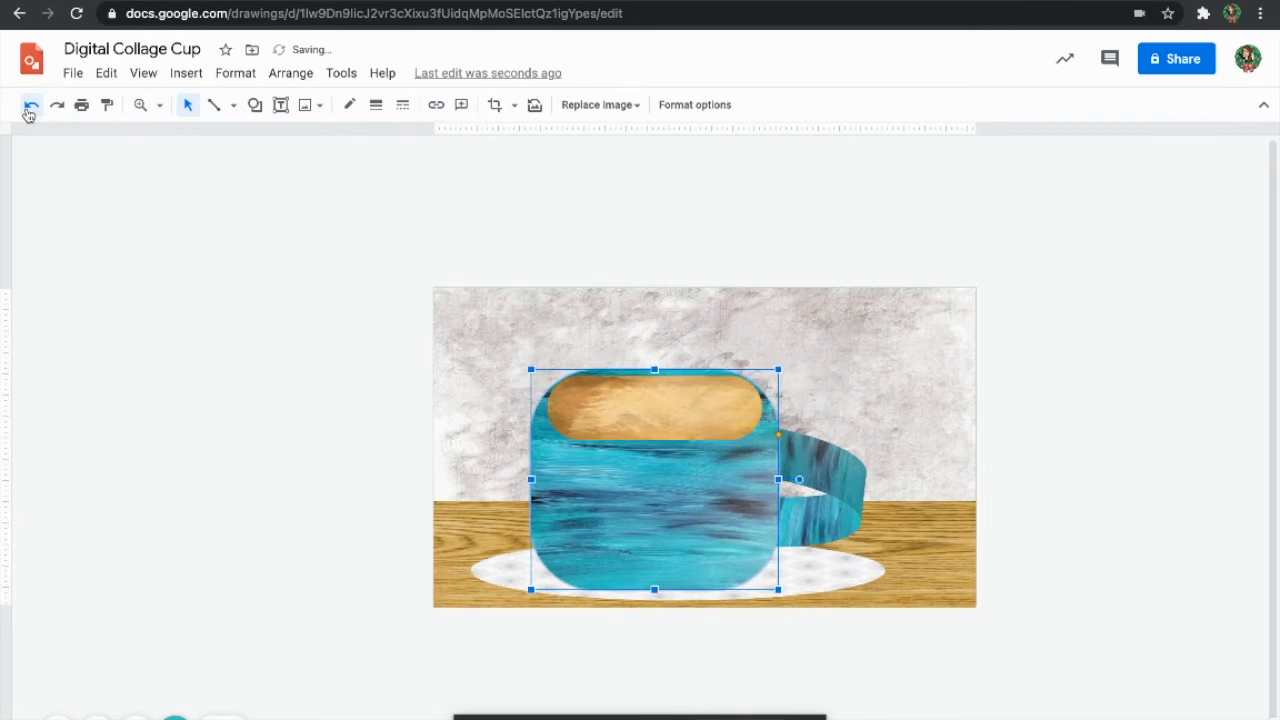
- Undo the rounded rectangle changes back to the D-shaped bowl with the oval drink on its rim, and clear the selection
{"action": "left_click", "coordinate": [31, 108]}
{"action": "left_click", "coordinate": [31, 108]}
{"action": "left_click", "coordinate": [31, 108]}
{"action": "left_click", "coordinate": [31, 108]}
{"action": "left_click", "coordinate": [31, 108]}
{"action": "left_click", "coordinate": [31, 108]}
{"action": "left_click", "coordinate": [31, 108]}
{"action": "left_click", "coordinate": [31, 108]}
{"action": "left_click", "coordinate": [30, 110]}
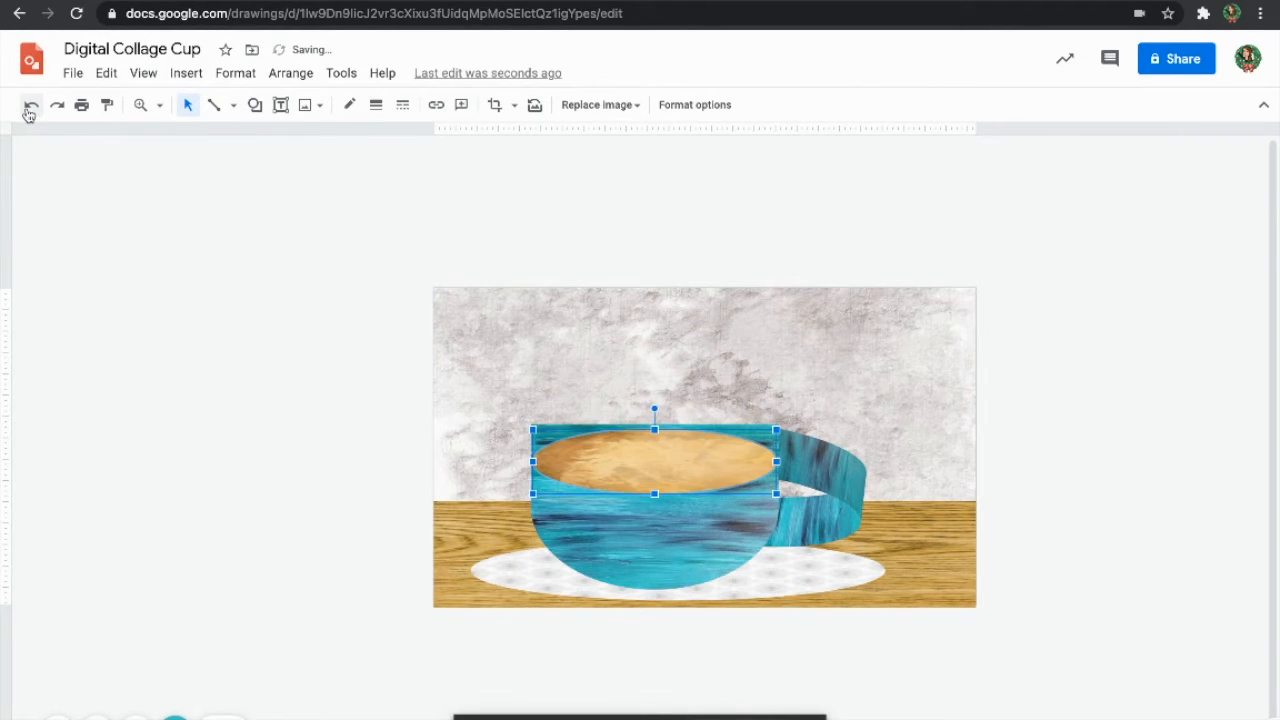
{"action": "left_click", "coordinate": [30, 110]}
{"action": "left_click", "coordinate": [30, 110]}
{"action": "left_click", "coordinate": [30, 110]}
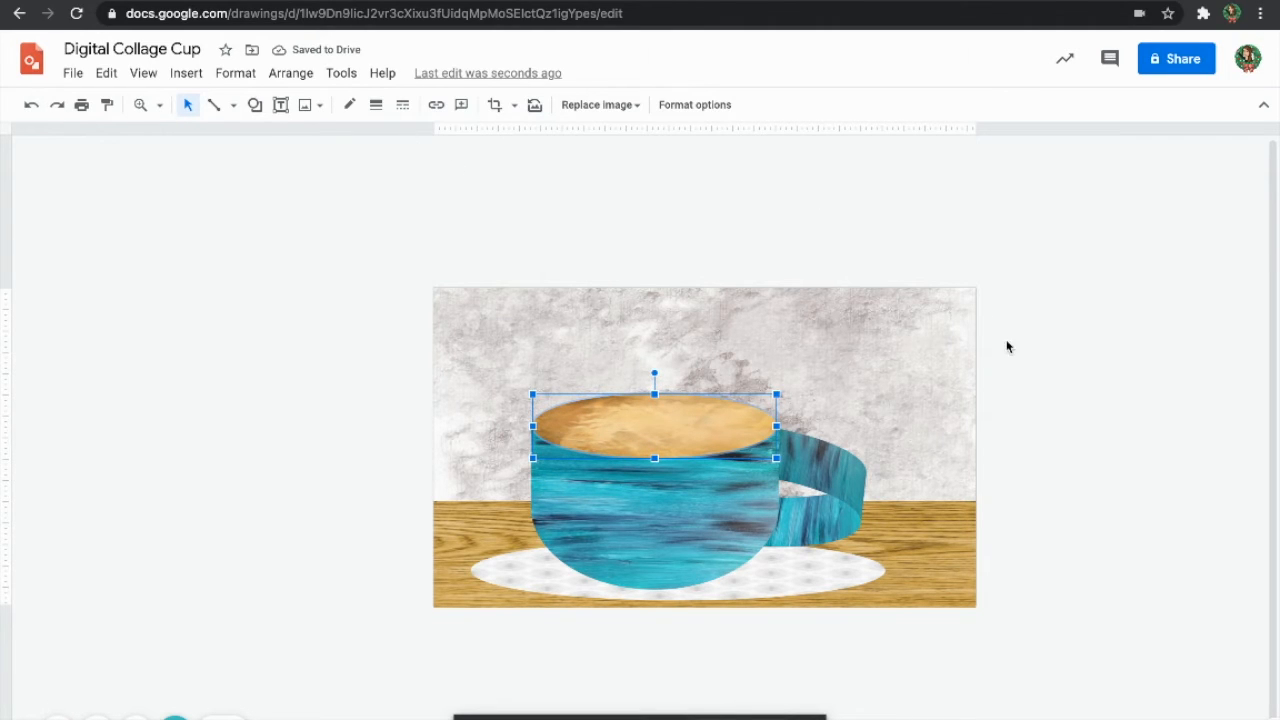
{"action": "left_click", "coordinate": [1066, 360]}
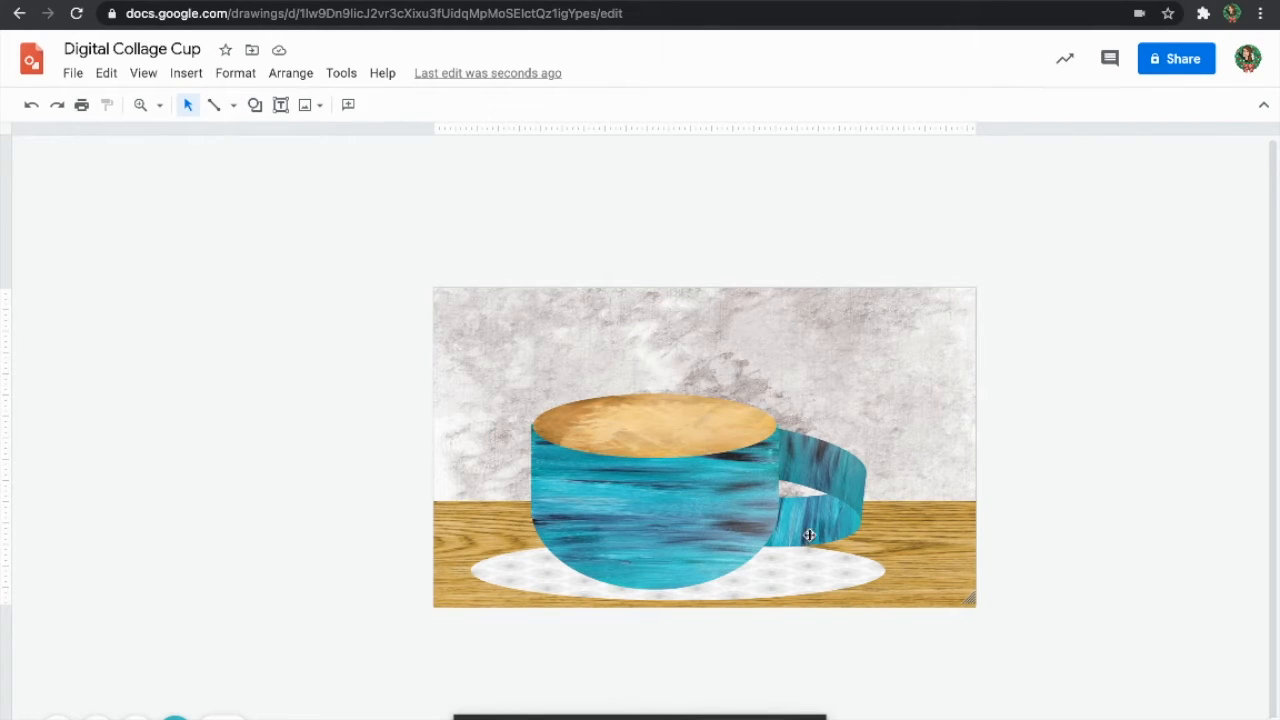
- Search the web for "candy cane transparent background" images and insert the slanted red-and-white candy cane
{"action": "left_click", "coordinate": [186, 73]}
{"action": "mouse_move", "coordinate": [223, 104]}
{"action": "left_click", "coordinate": [453, 140]}
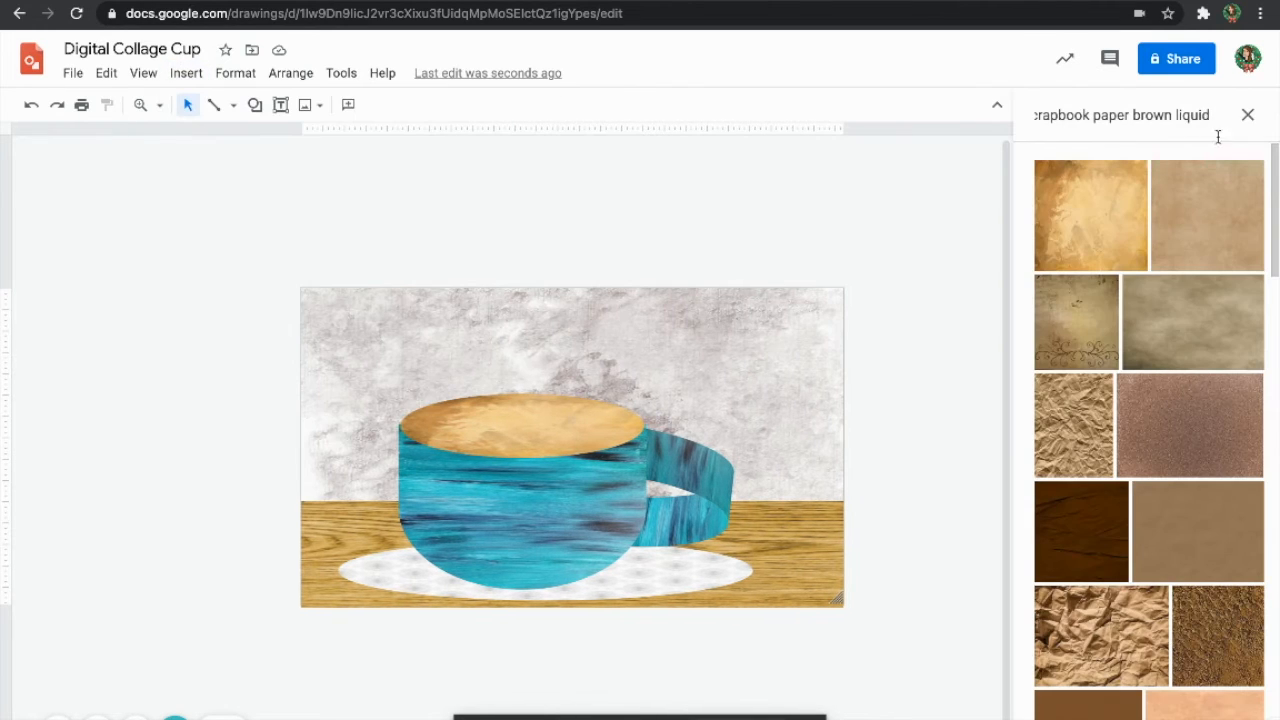
{"action": "left_click_drag", "start_coordinate": [1215, 120], "coordinate": [1000, 108]}
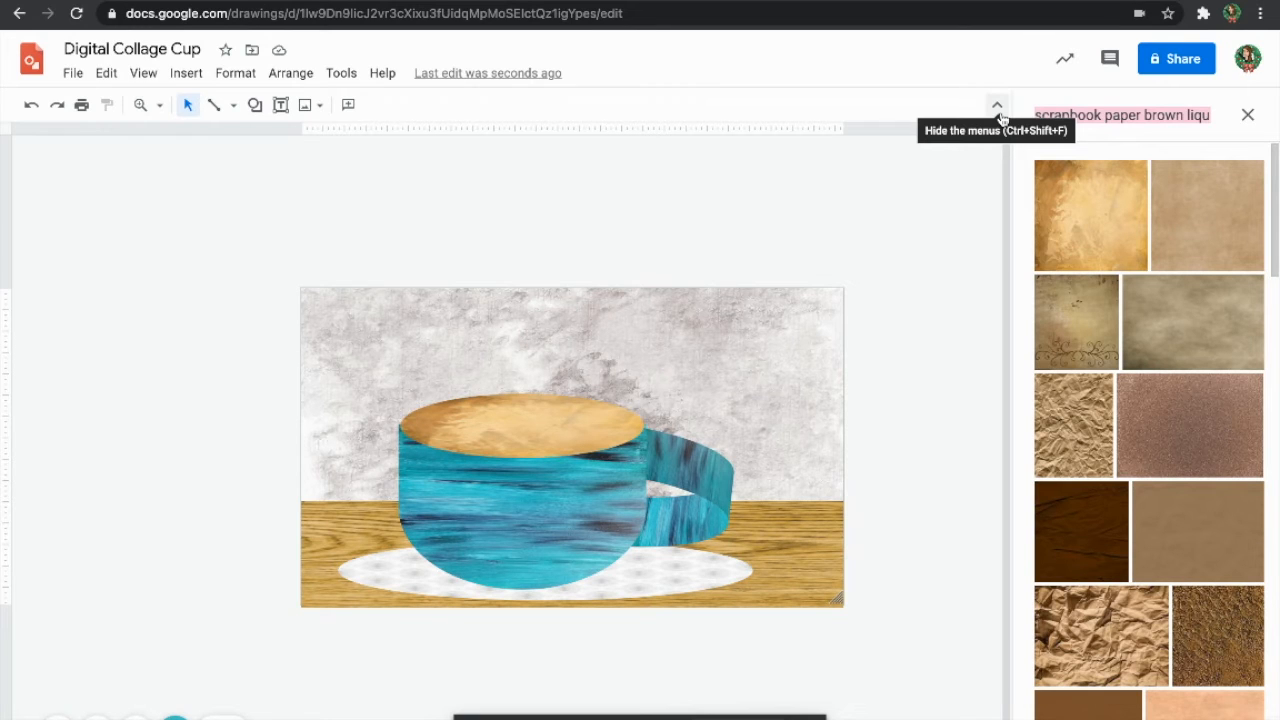
{"action": "type", "text": "candy cane transparent"}
{"action": "key", "text": "Down"}
{"action": "key", "text": "Return"}
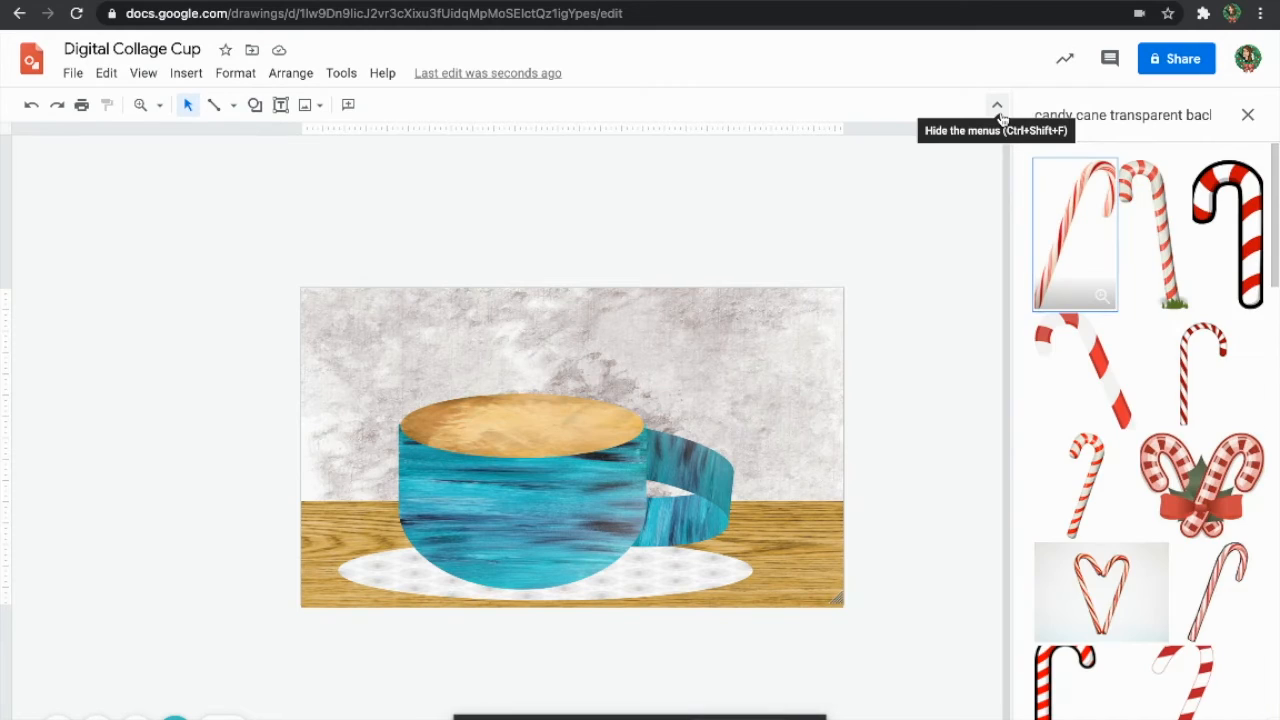
{"action": "left_click", "coordinate": [1118, 384]}
{"action": "left_click", "coordinate": [1235, 712]}
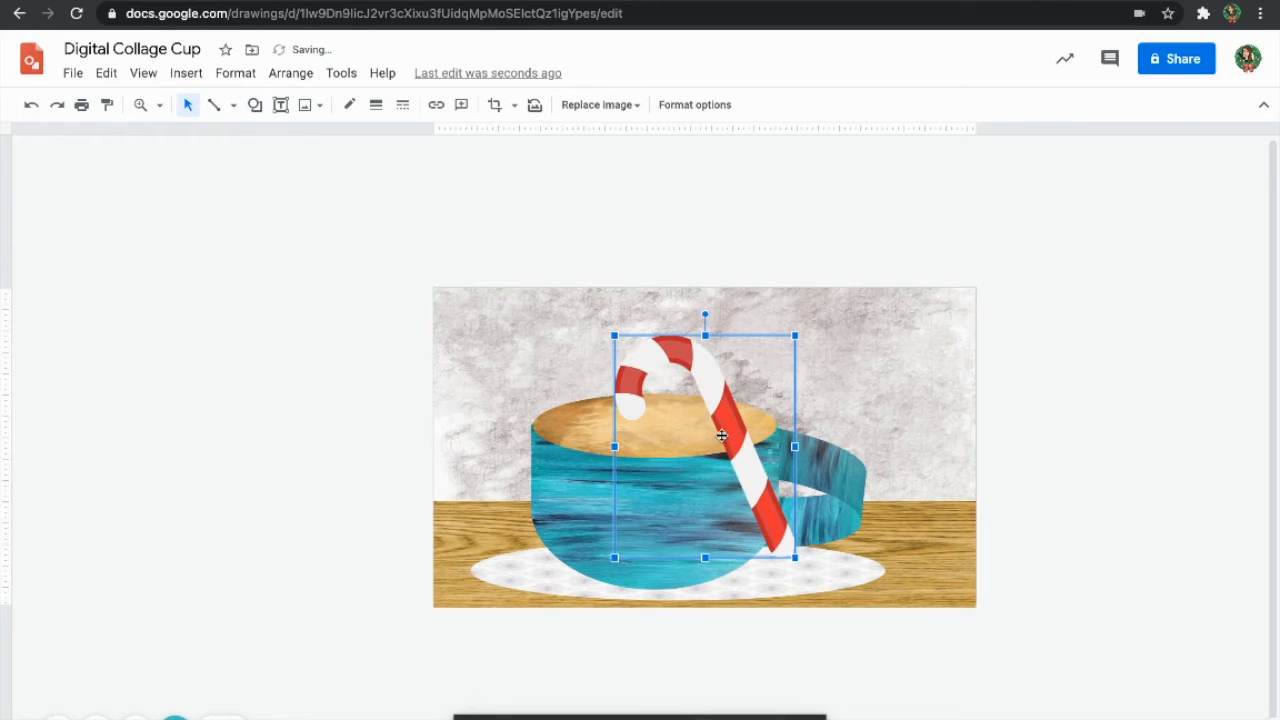
- Narrow the candy cane over the cup's left rim and crop its lower end at the drink's front edge
{"action": "left_click_drag", "start_coordinate": [794, 446], "coordinate": [509, 457]}
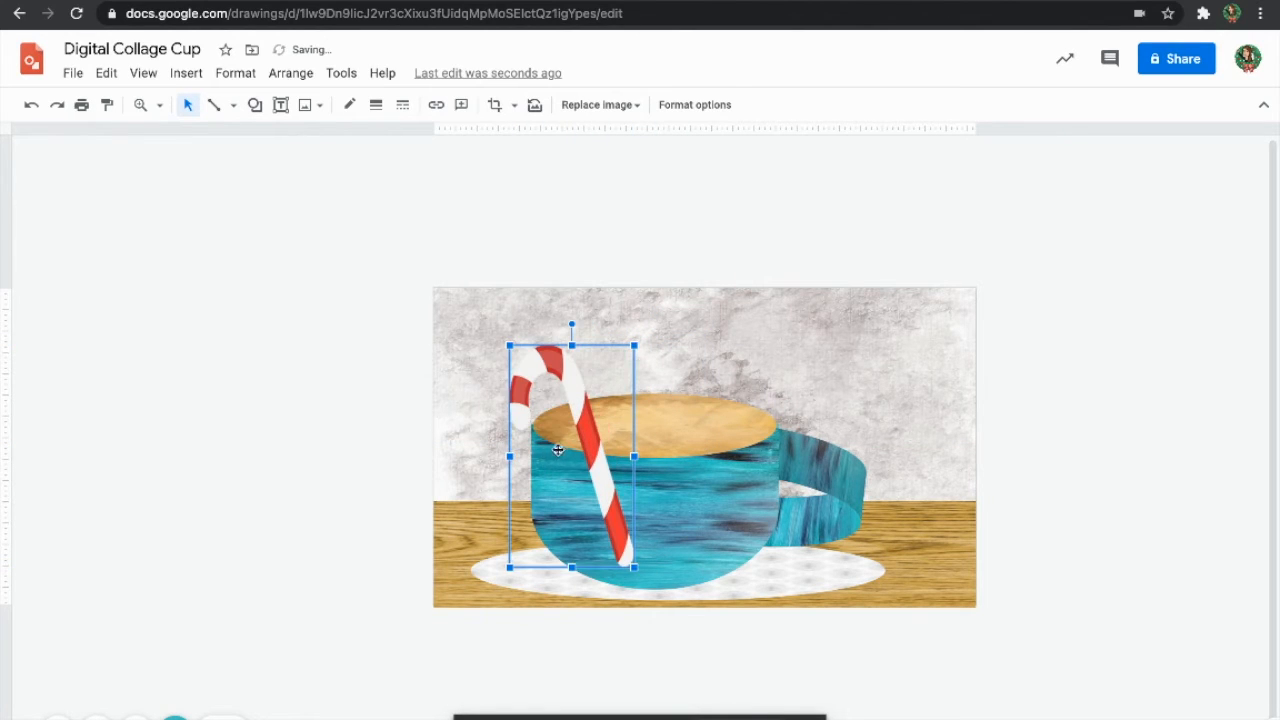
{"action": "left_click_drag", "start_coordinate": [598, 440], "coordinate": [593, 418]}
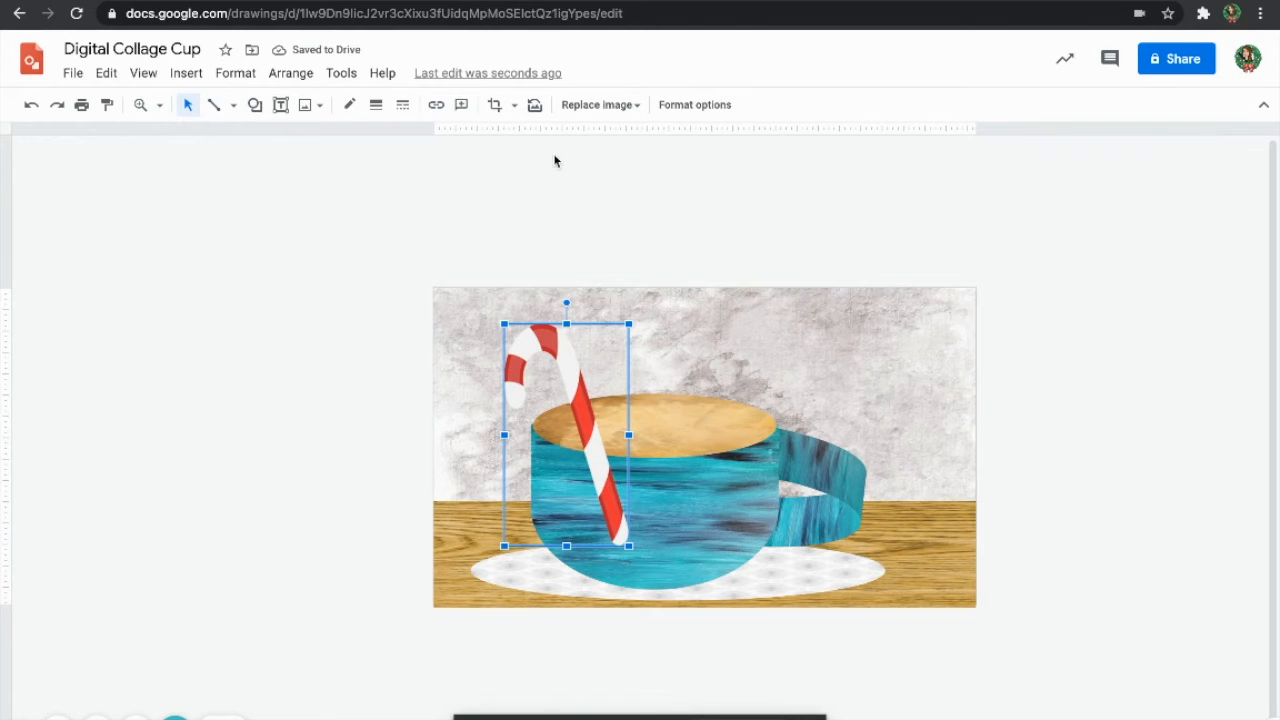
{"action": "left_click", "coordinate": [495, 108]}
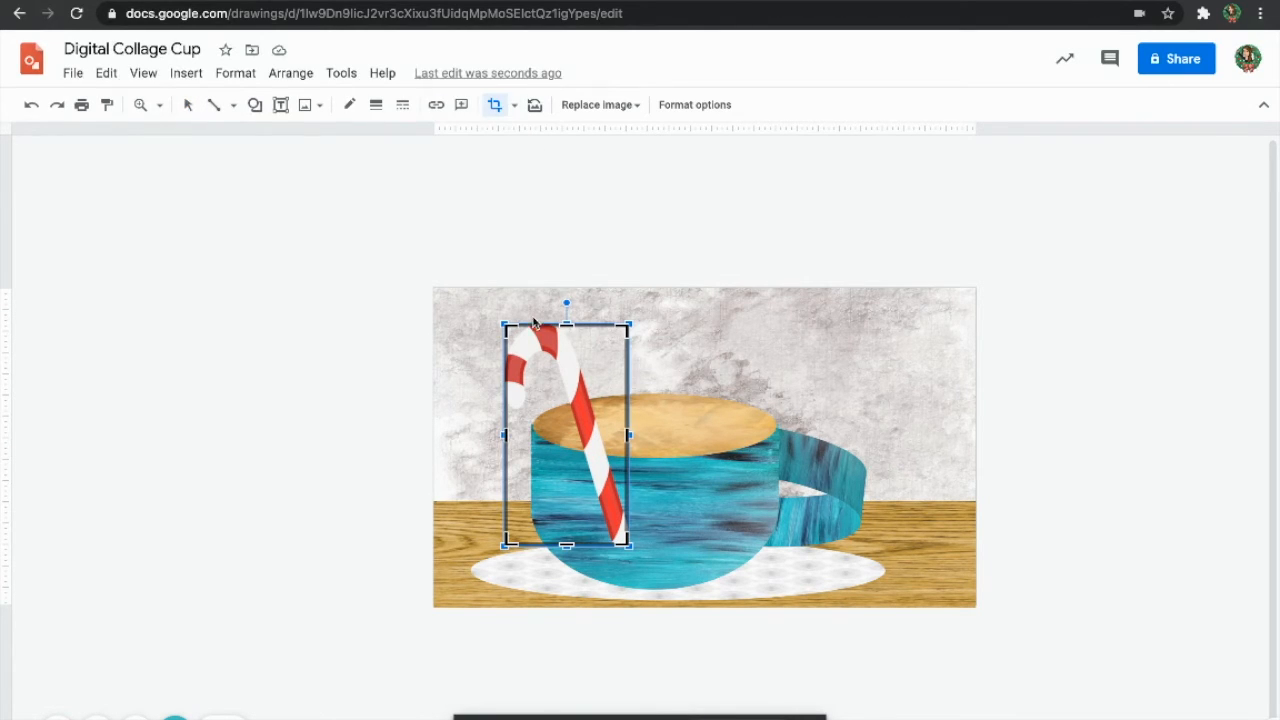
{"action": "scroll", "coordinate": [536, 323], "scroll_direction": "up", "scroll_amount": 5}
{"action": "scroll", "coordinate": [536, 323], "scroll_direction": "down", "scroll_amount": 2}
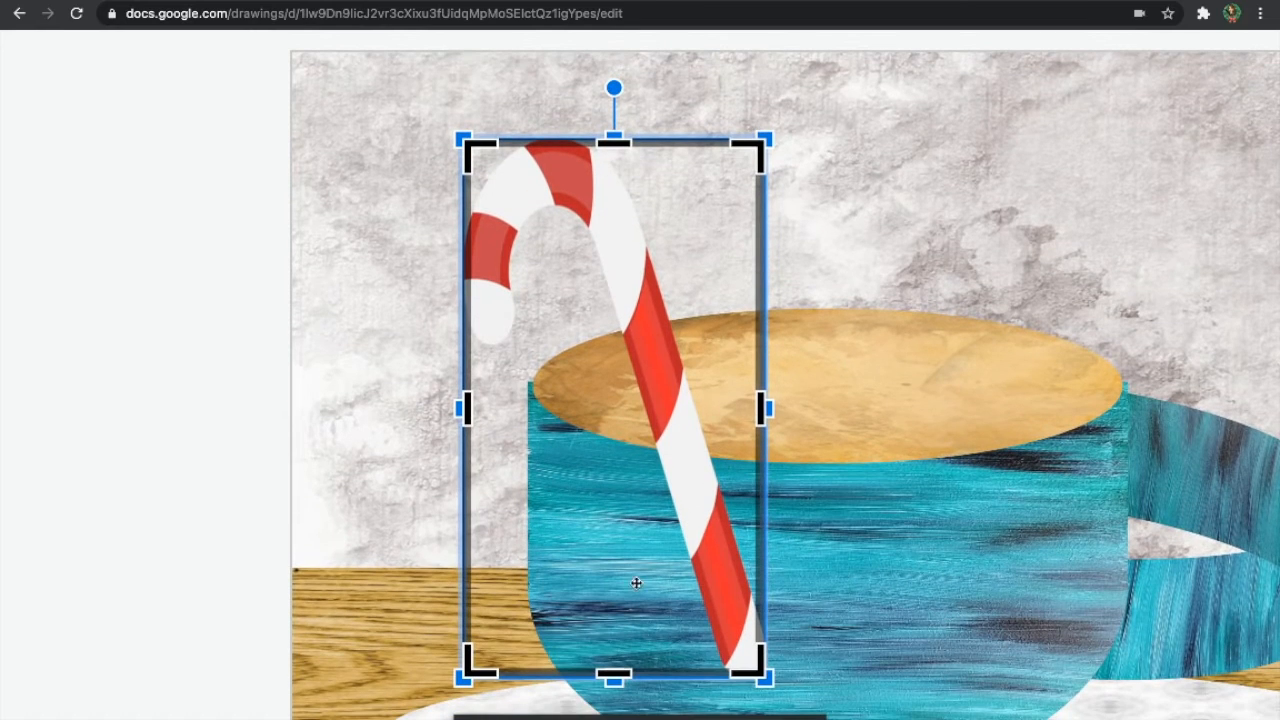
{"action": "left_click_drag", "start_coordinate": [619, 676], "coordinate": [614, 440]}
{"action": "key", "text": "Return"}
- Tilt the cropped candy cane slightly clockwise so it leans in the drink, and clear the selection
{"action": "left_click", "coordinate": [851, 537]}
{"action": "left_click", "coordinate": [661, 296]}
{"action": "left_click_drag", "start_coordinate": [606, 89], "coordinate": [646, 91]}
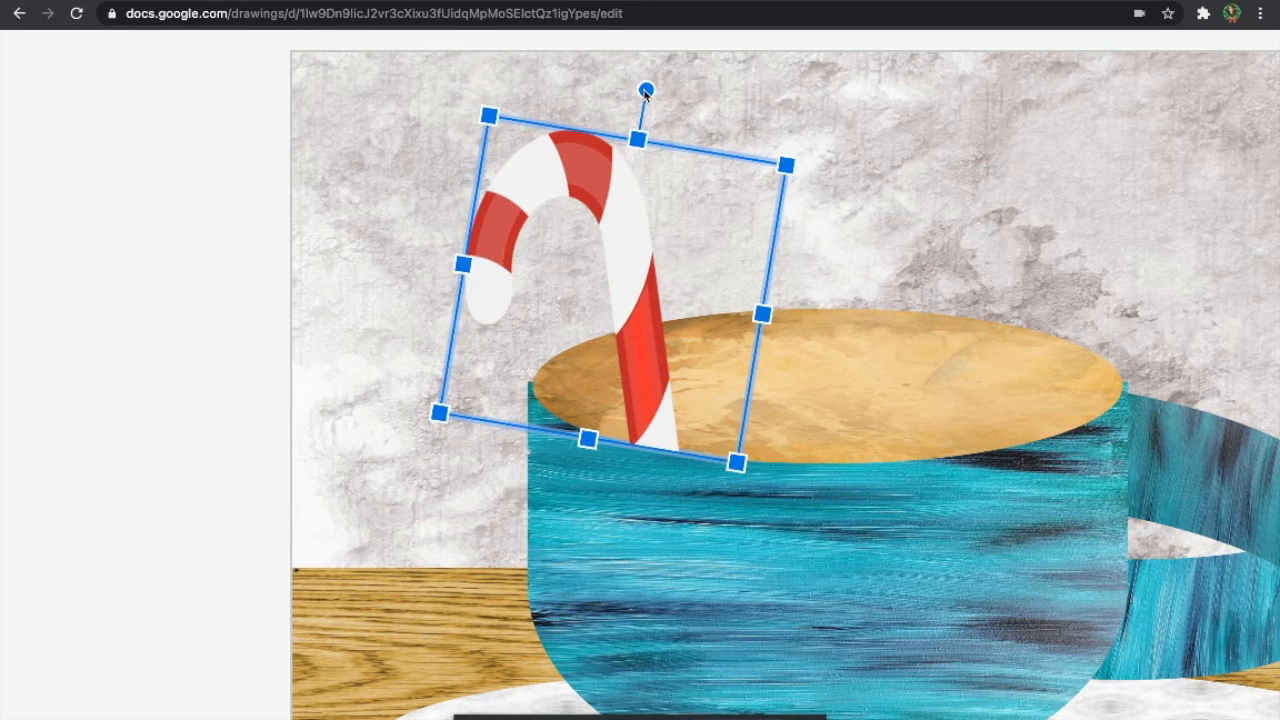
{"action": "left_click", "coordinate": [848, 239]}
{"action": "scroll", "coordinate": [866, 467], "scroll_direction": "down", "scroll_amount": 5}
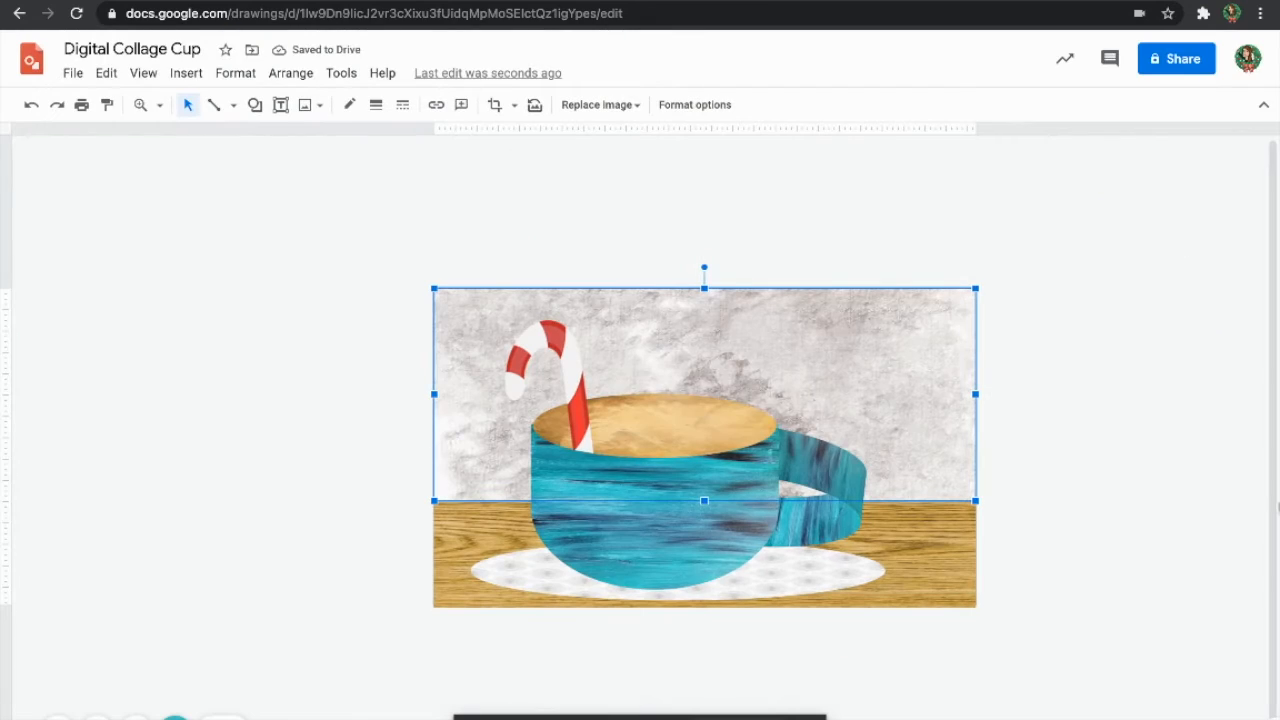
{"action": "left_click", "coordinate": [1046, 608]}
- Duplicate the candy cane in the cup and uncrop the copy to its full length
{"action": "left_click", "coordinate": [588, 398]}
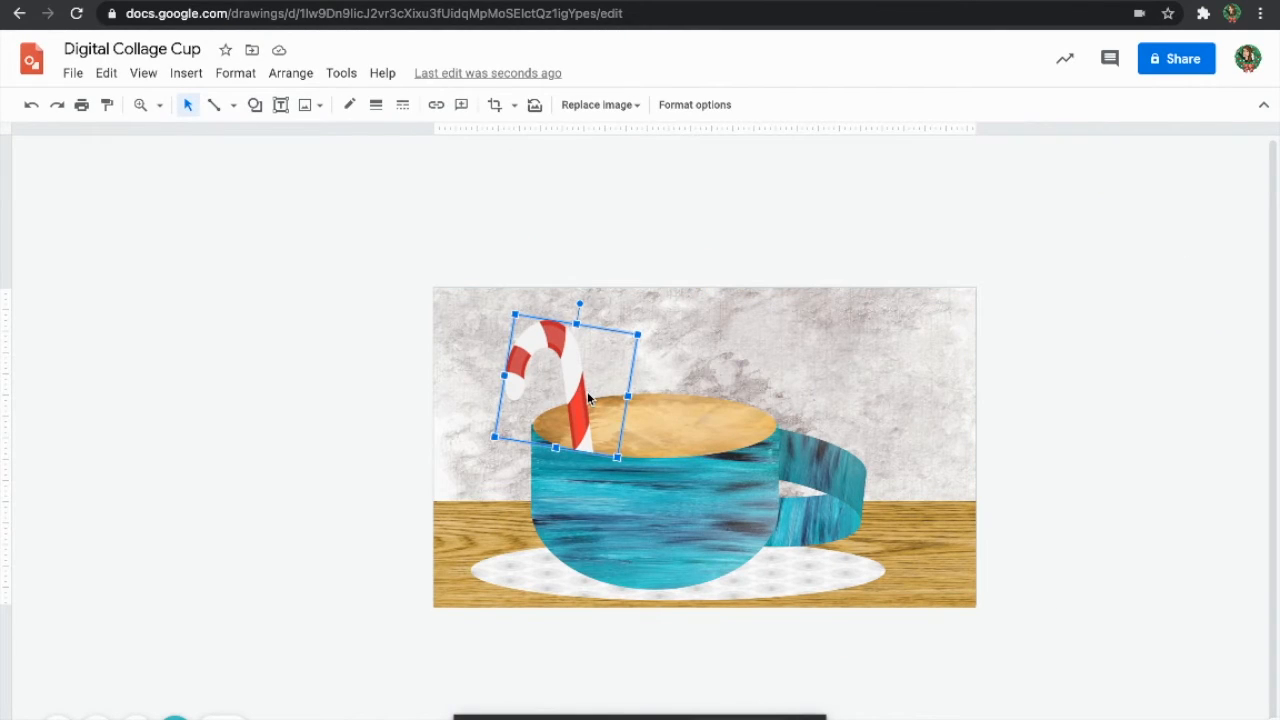
{"action": "left_click_drag", "start_coordinate": [588, 398], "coordinate": [586, 406]}
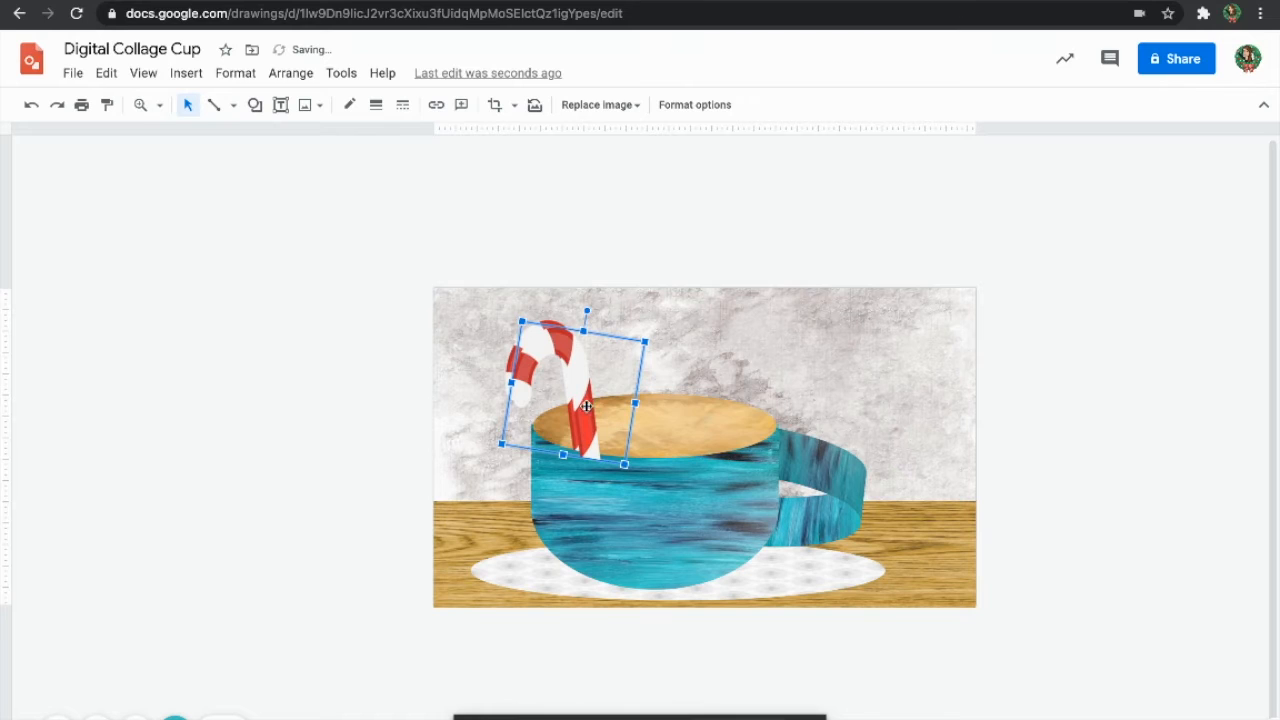
{"action": "left_click", "coordinate": [496, 104]}
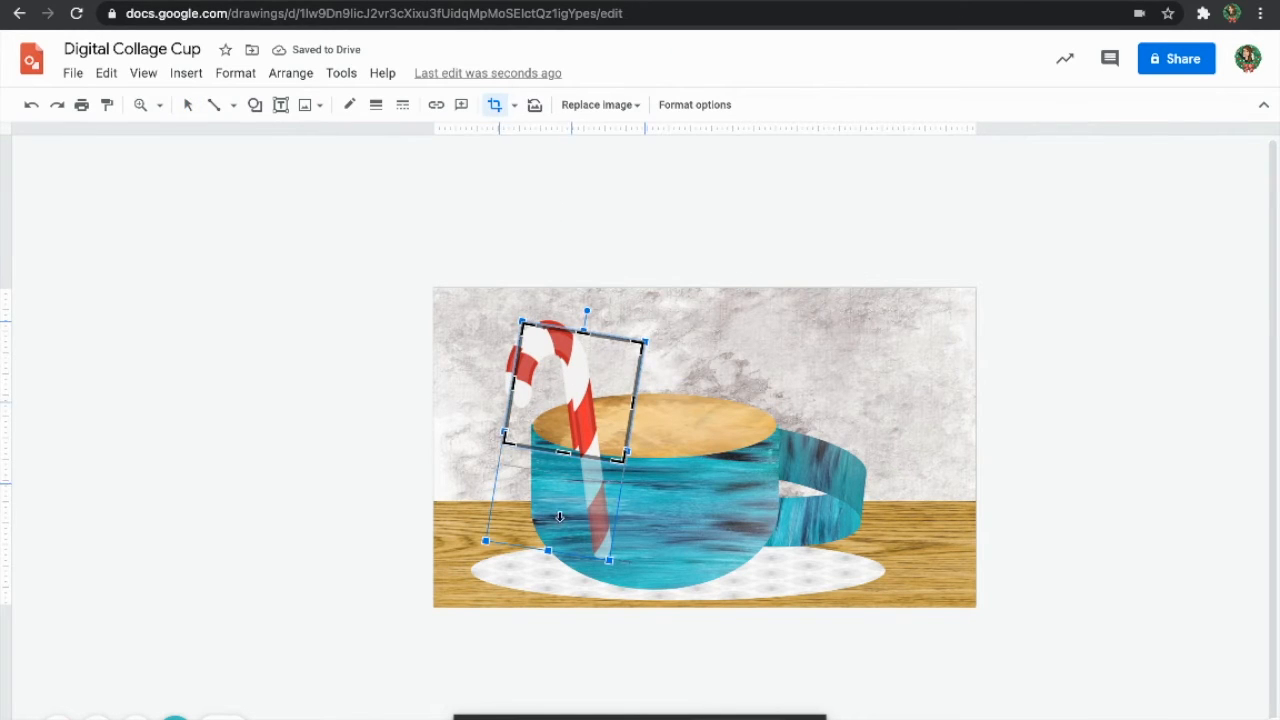
{"action": "left_click_drag", "start_coordinate": [565, 453], "coordinate": [548, 550]}
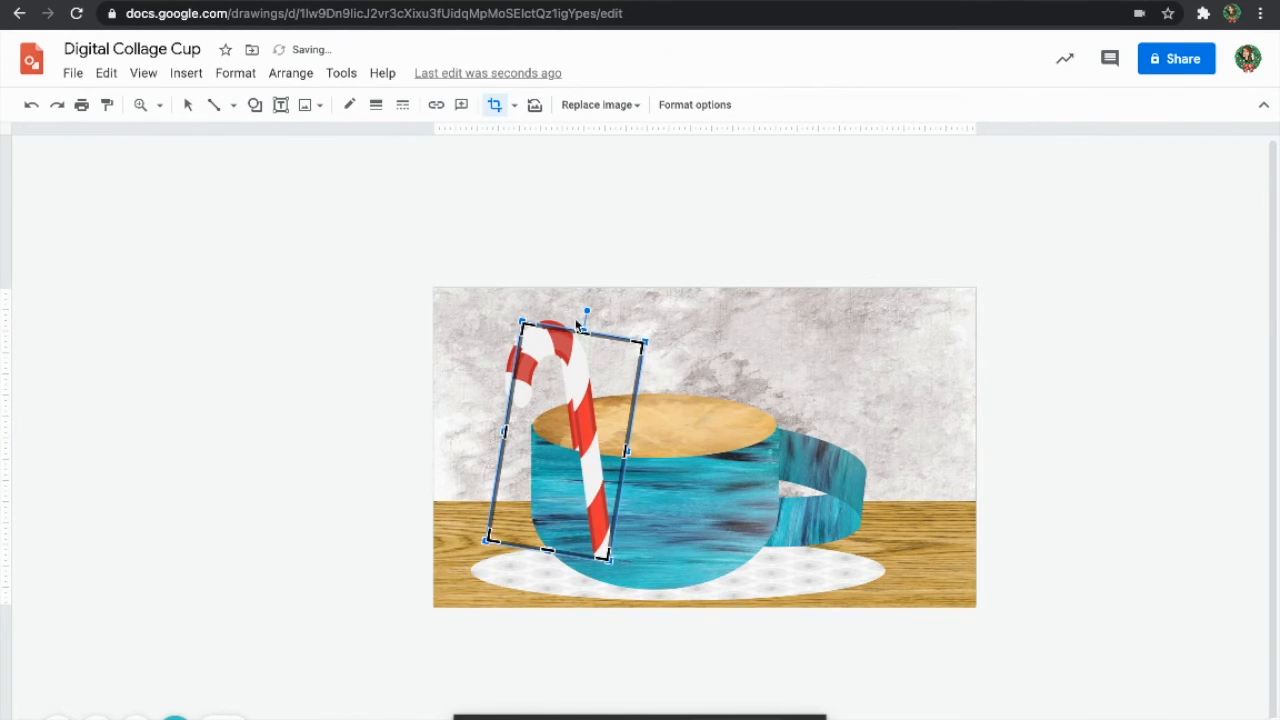
{"action": "key", "text": "Return"}
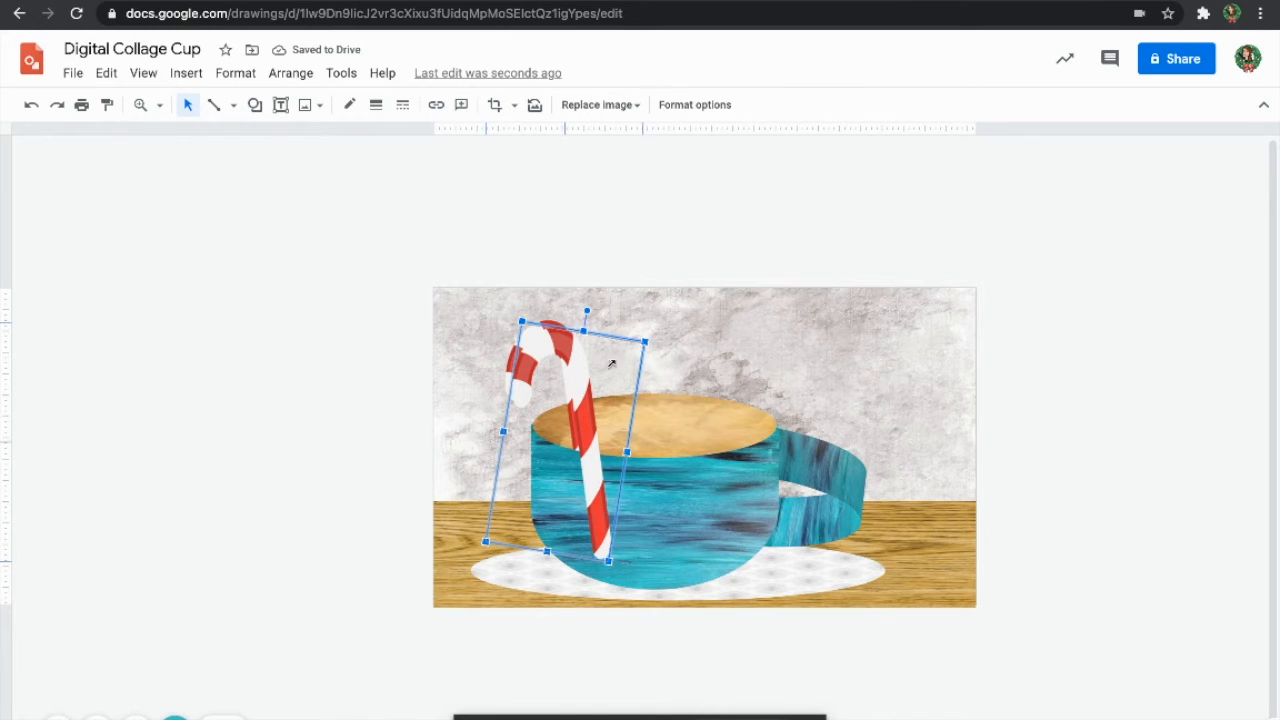
- Shrink and rotate the candy cane copy so it lies on the wooden table just right of the plate
{"action": "left_click_drag", "start_coordinate": [641, 344], "coordinate": [607, 427]}
{"action": "left_click_drag", "start_coordinate": [551, 459], "coordinate": [902, 537]}
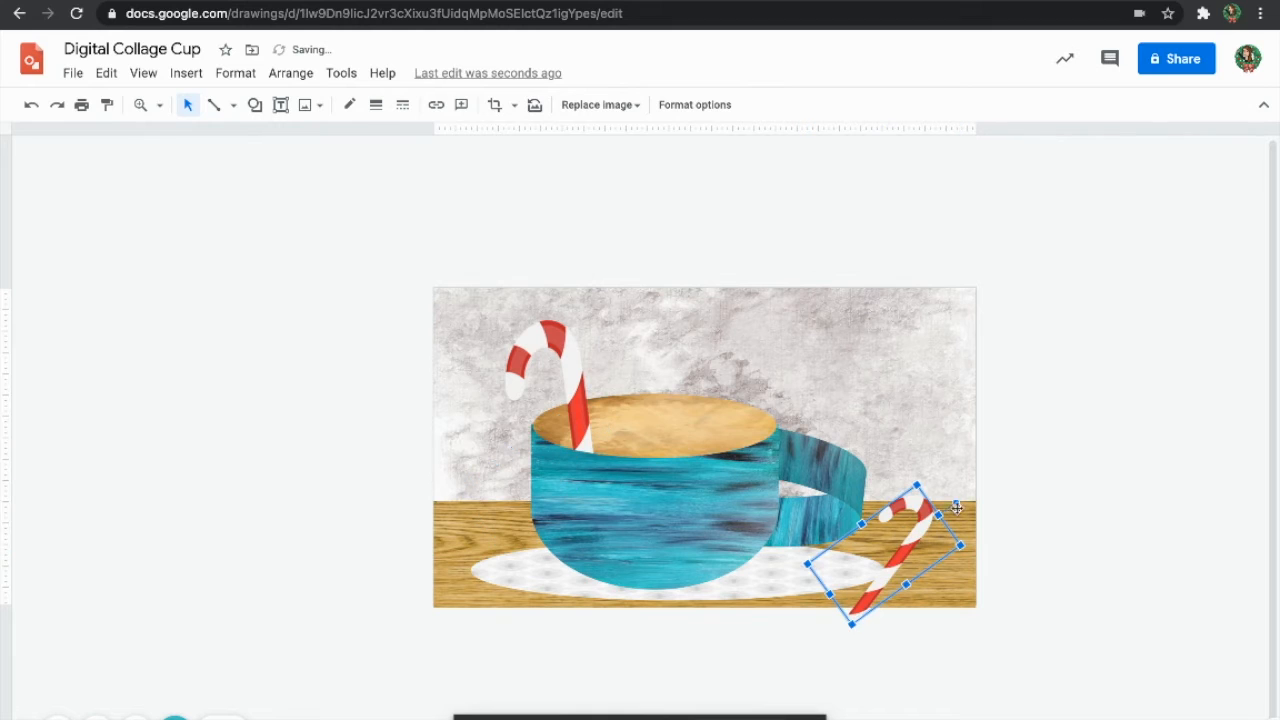
{"action": "left_click_drag", "start_coordinate": [927, 493], "coordinate": [915, 561]}
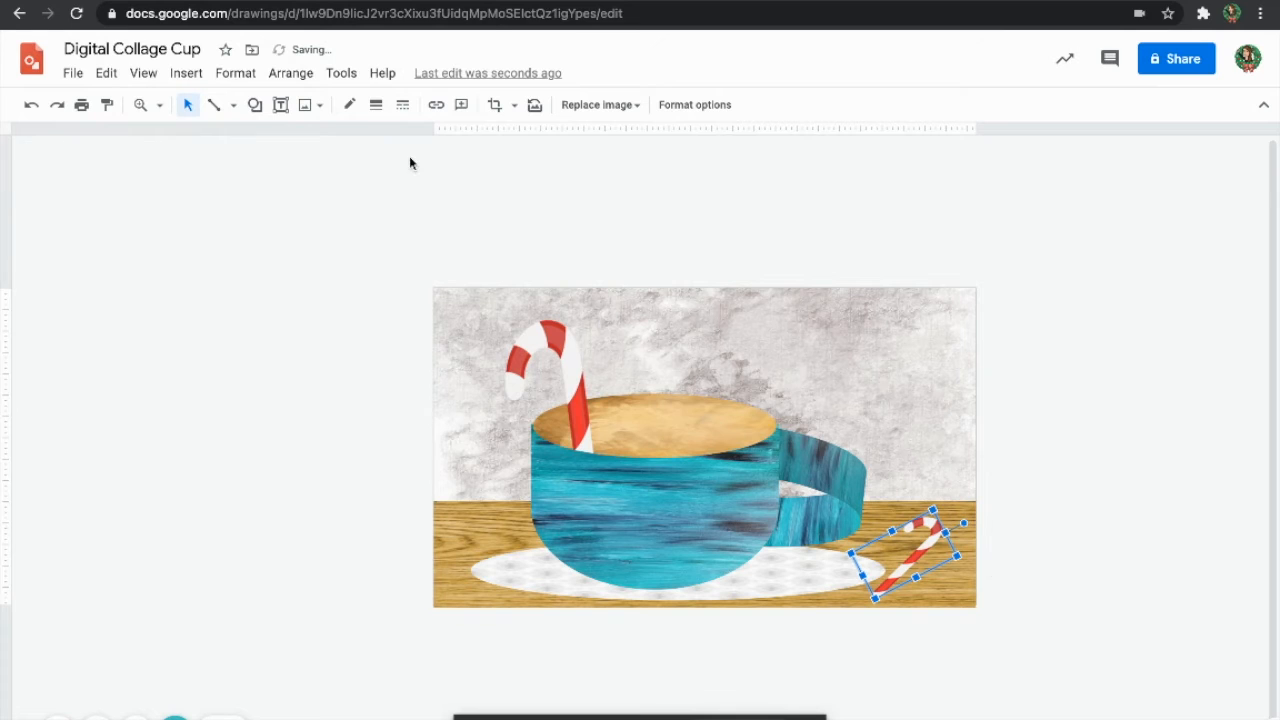
- Search the web for "marshmellows transparent background" images and browse the results for usable marshmallows
{"action": "left_click", "coordinate": [186, 73]}
{"action": "mouse_move", "coordinate": [212, 108]}
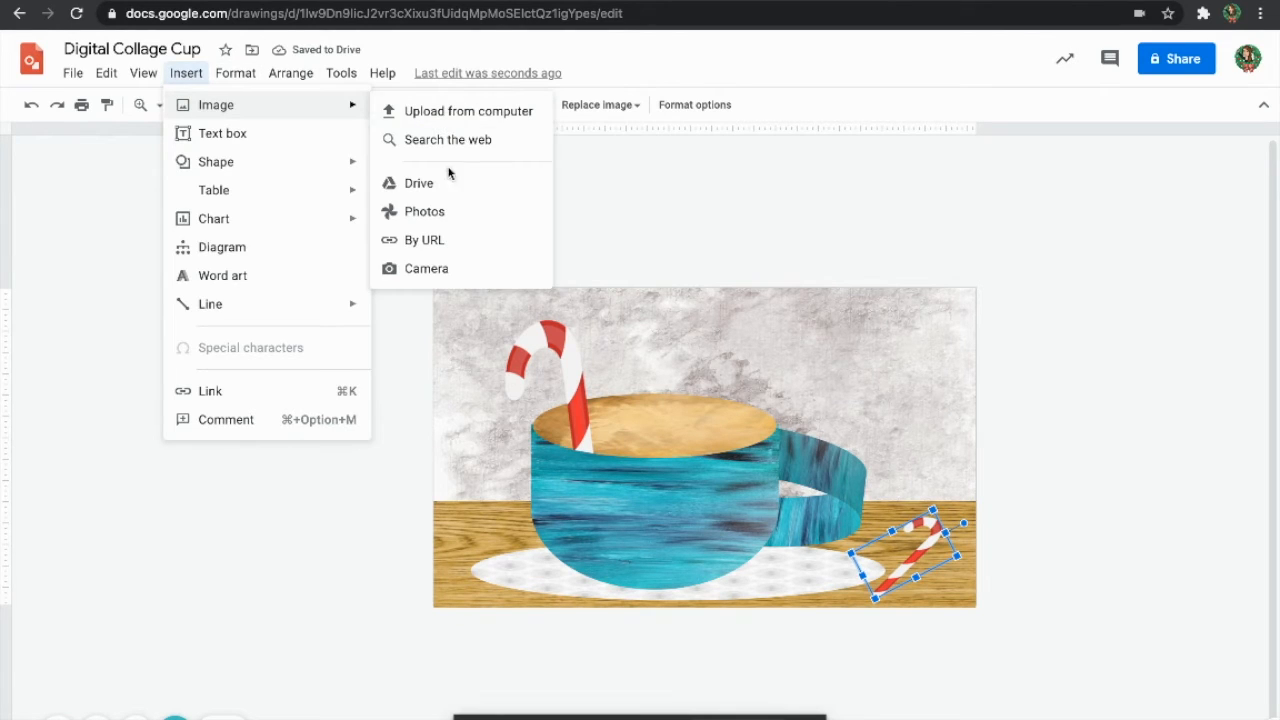
{"action": "left_click", "coordinate": [445, 141]}
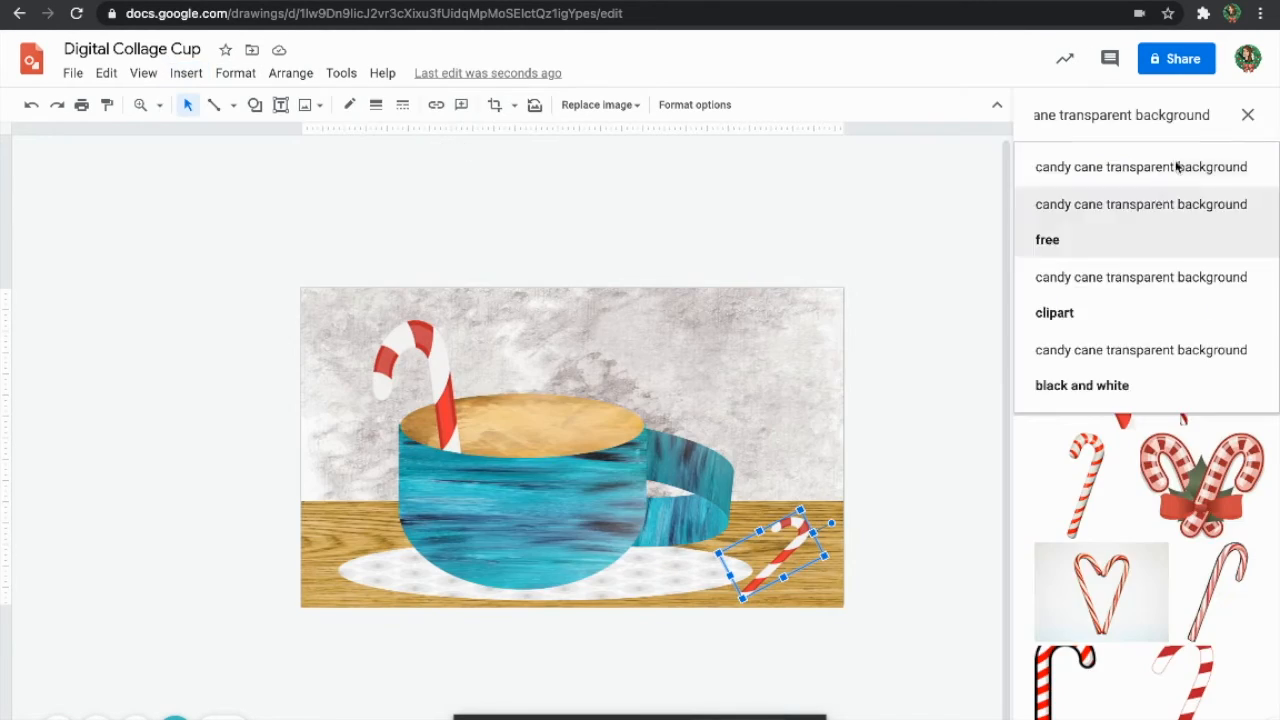
{"action": "left_click_drag", "start_coordinate": [1213, 116], "coordinate": [1151, 117]}
{"action": "left_click", "coordinate": [1068, 114]}
{"action": "left_click_drag", "start_coordinate": [1056, 115], "coordinate": [986, 121]}
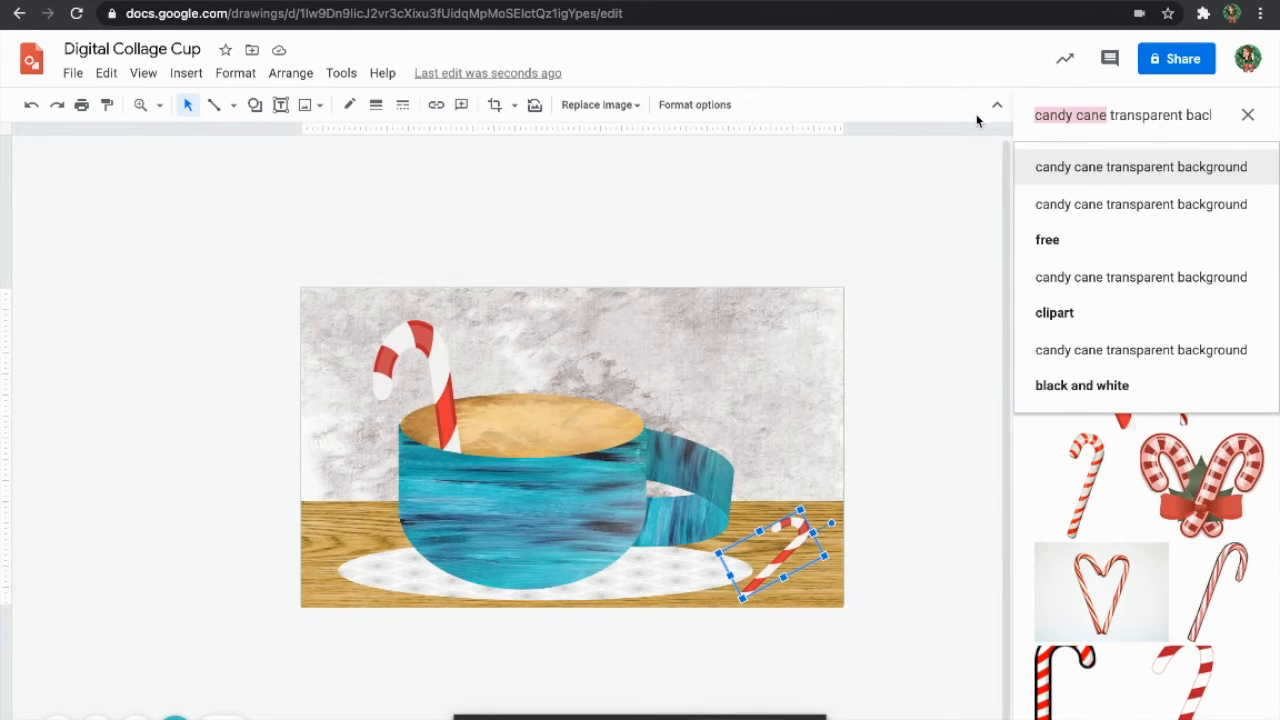
{"action": "type", "text": "marshmellows"}
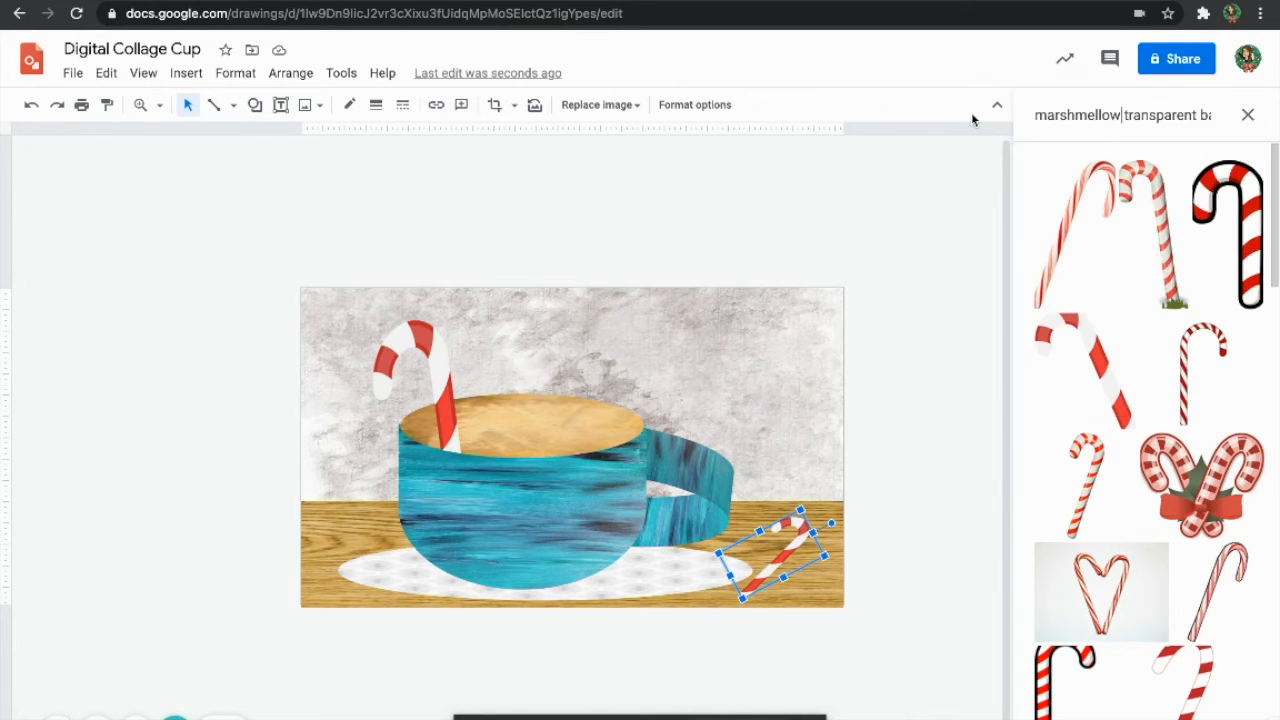
{"action": "key", "text": "Return"}
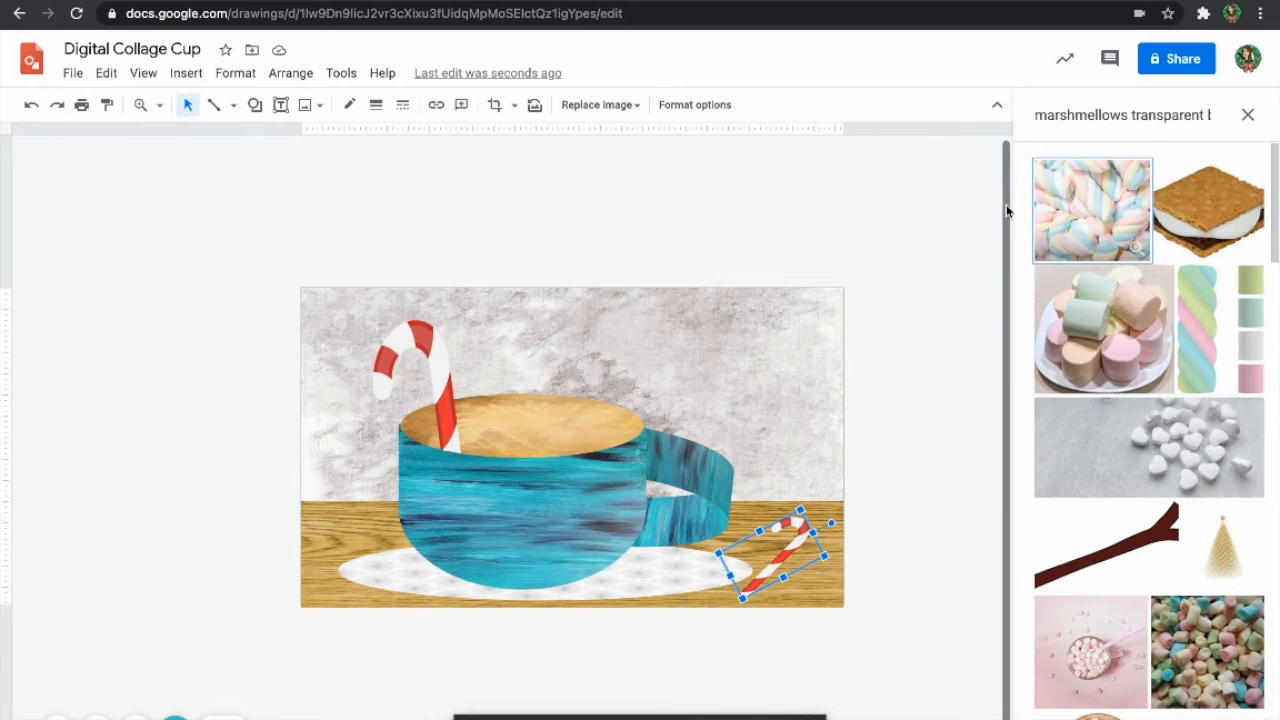
{"action": "scroll", "coordinate": [1117, 427], "scroll_direction": "down", "scroll_amount": 12}
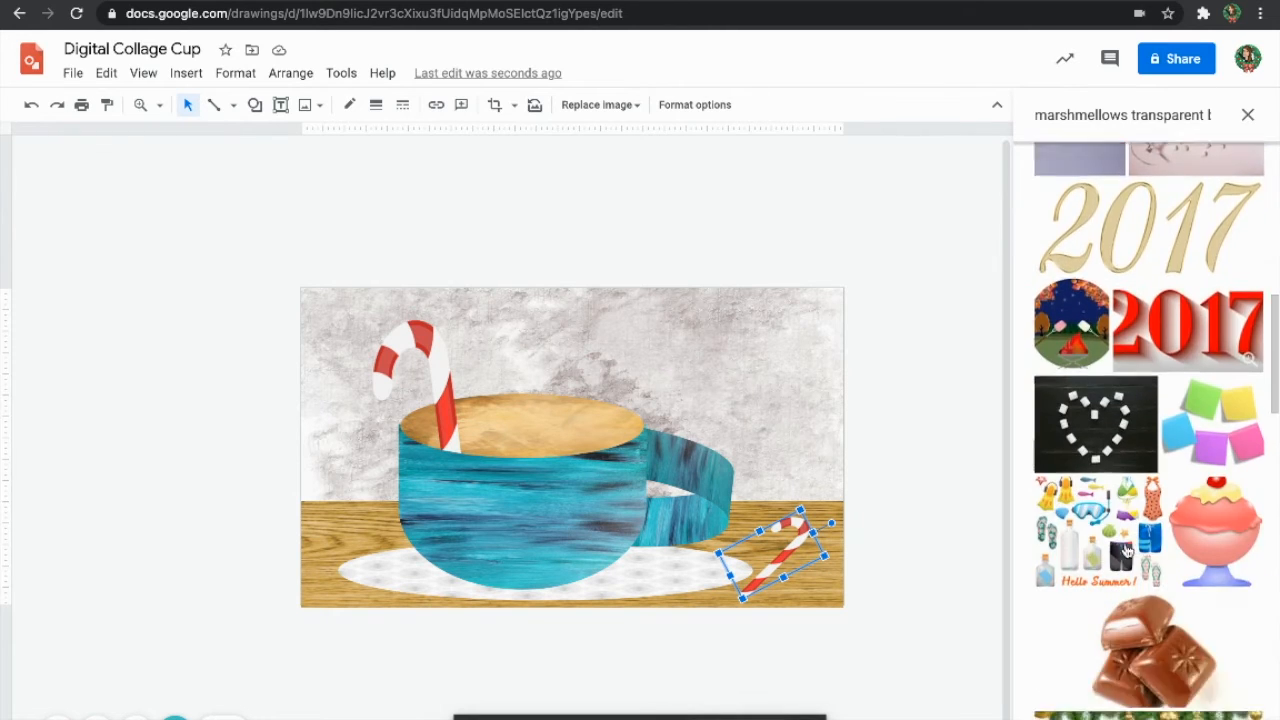
{"action": "scroll", "coordinate": [1127, 551], "scroll_direction": "down", "scroll_amount": 12}
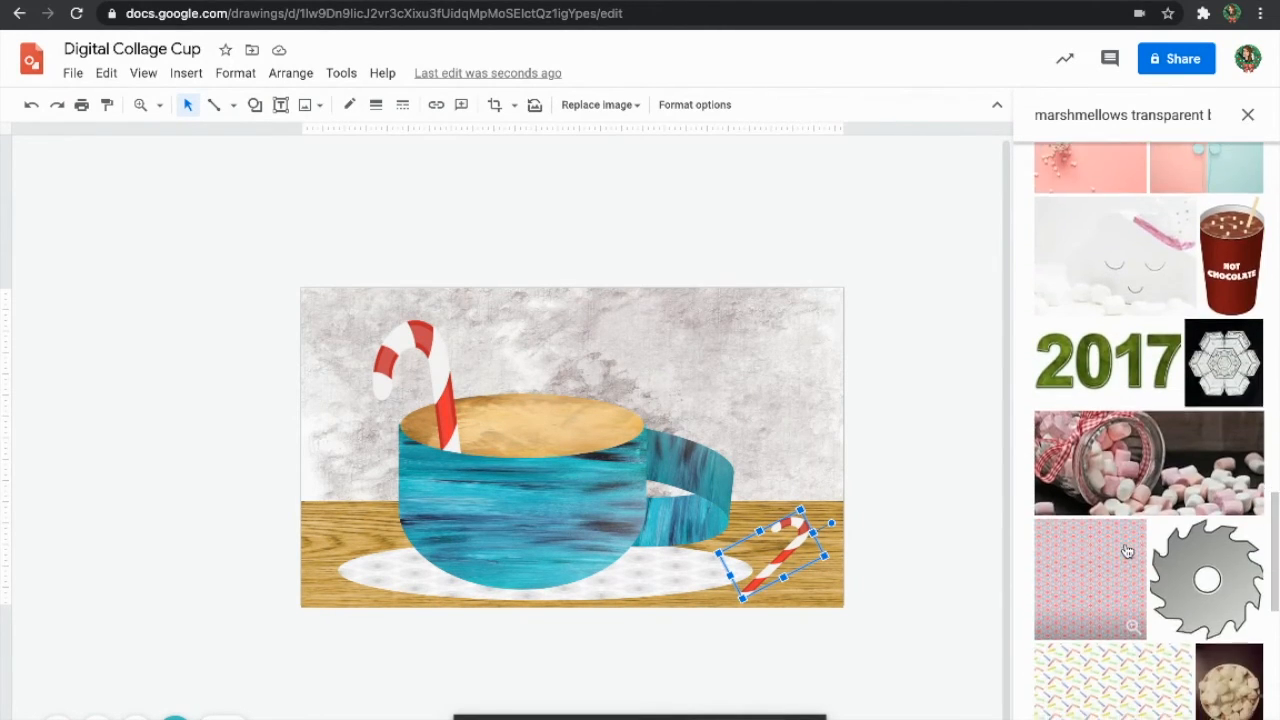
- Draw a small can shape as a marshmallow in the empty area above the collage
{"action": "left_click", "coordinate": [255, 104]}
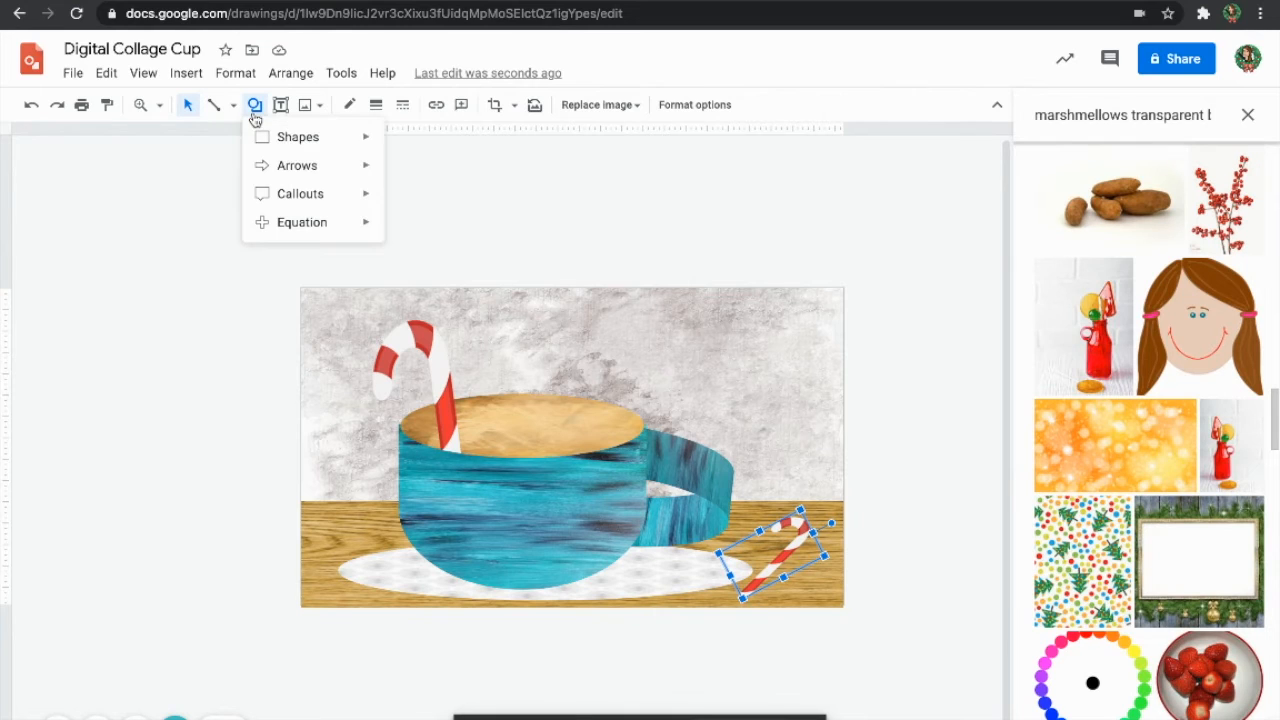
{"action": "mouse_move", "coordinate": [286, 134]}
{"action": "left_click", "coordinate": [588, 202]}
{"action": "left_click_drag", "start_coordinate": [609, 229], "coordinate": [647, 257]}
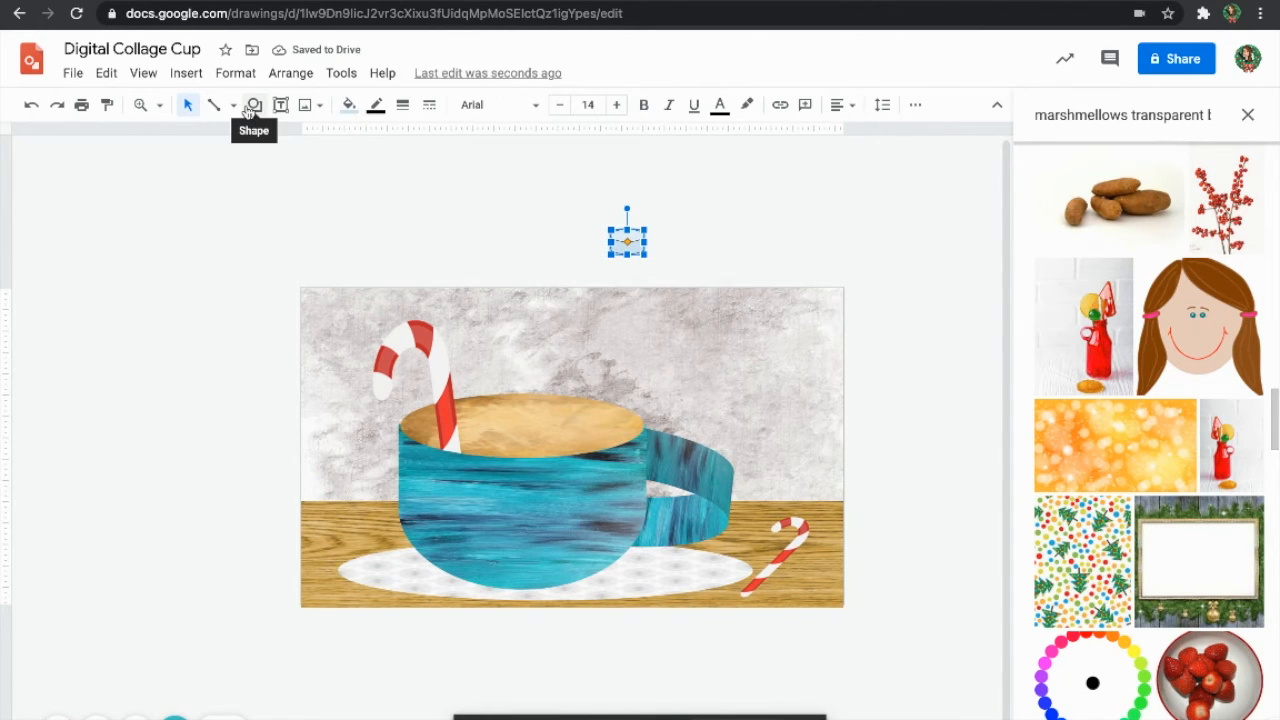
- Fill the small marshmallow shape with a light gray radial gradient and make its outline transparent
{"action": "left_click", "coordinate": [349, 104]}
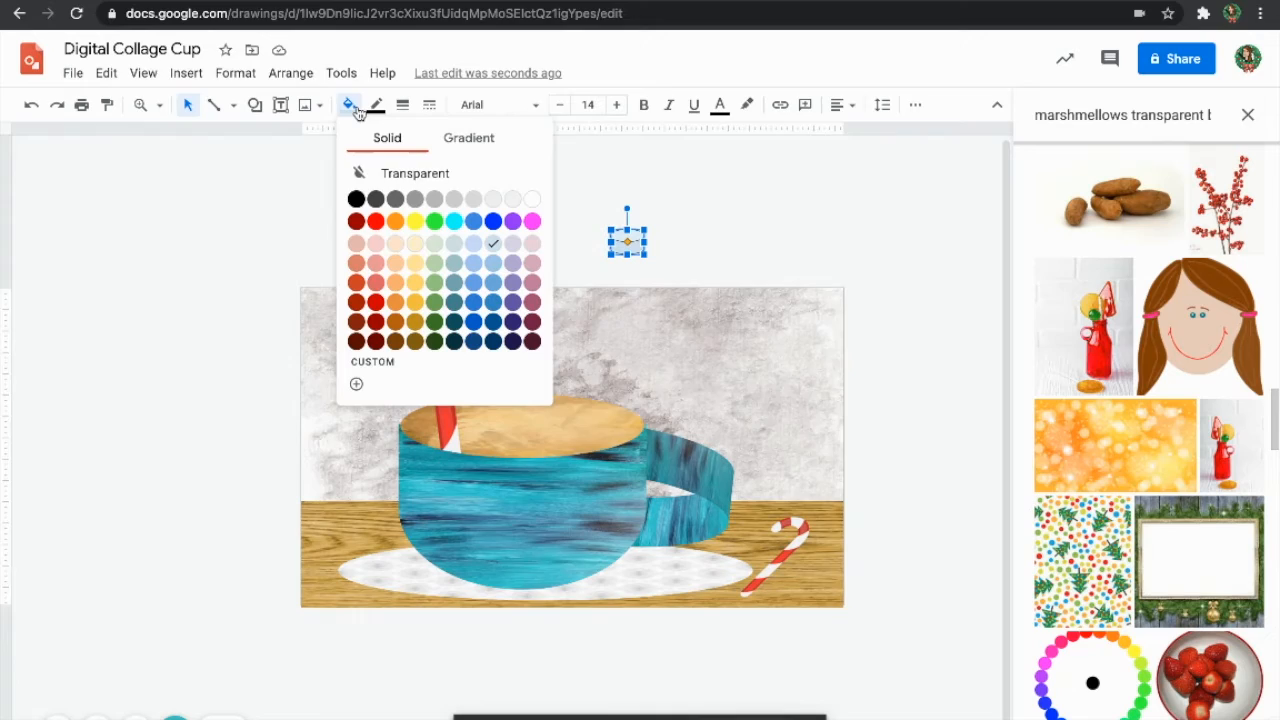
{"action": "left_click", "coordinate": [484, 140]}
{"action": "left_click", "coordinate": [498, 197]}
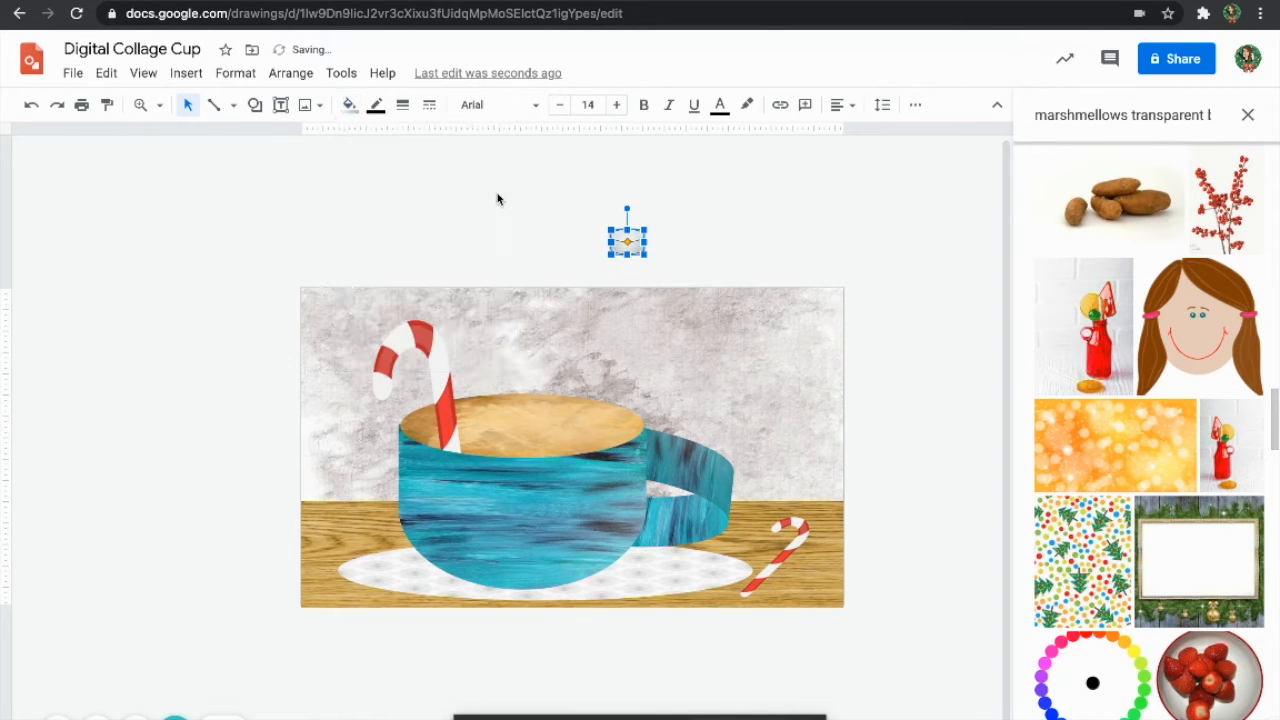
{"action": "left_click", "coordinate": [376, 104]}
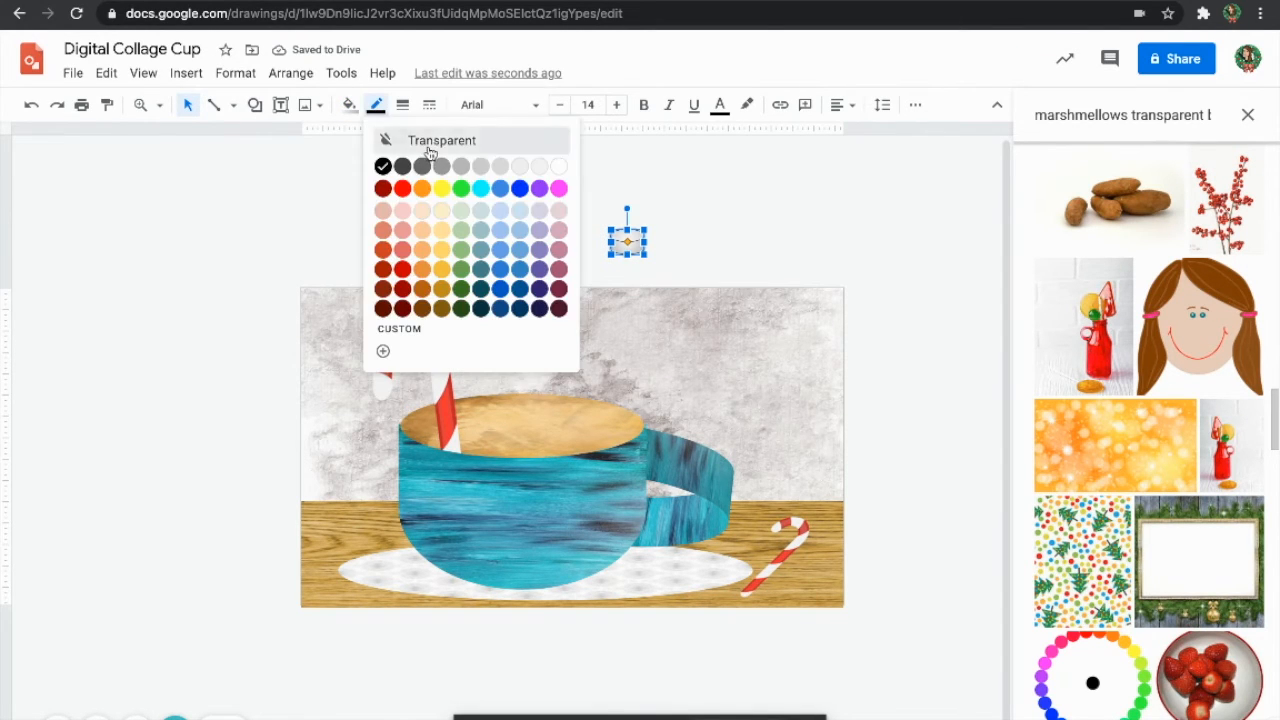
{"action": "left_click", "coordinate": [428, 137]}
{"action": "left_click", "coordinate": [513, 233]}
{"action": "left_click", "coordinate": [612, 250]}
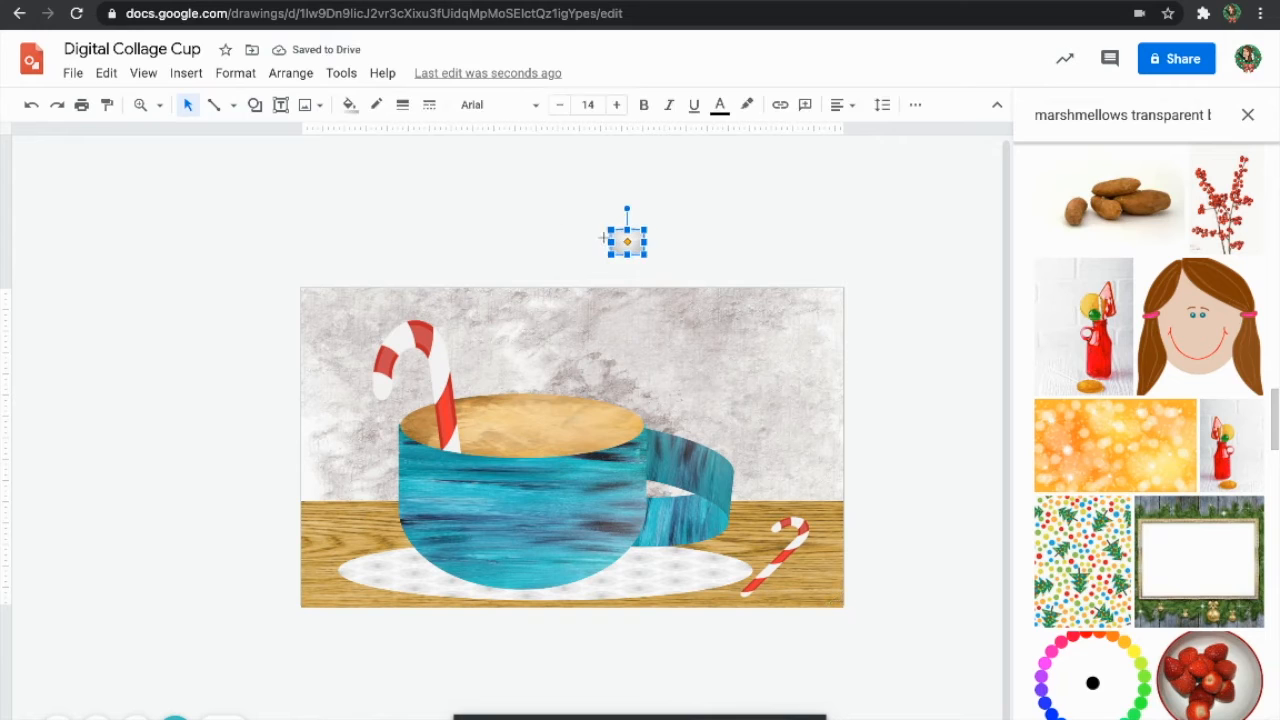
- Customize the marshmallow's radial gradient by setting its outer stop to a very light gray
{"action": "left_click", "coordinate": [355, 106]}
{"action": "left_click", "coordinate": [356, 350]}
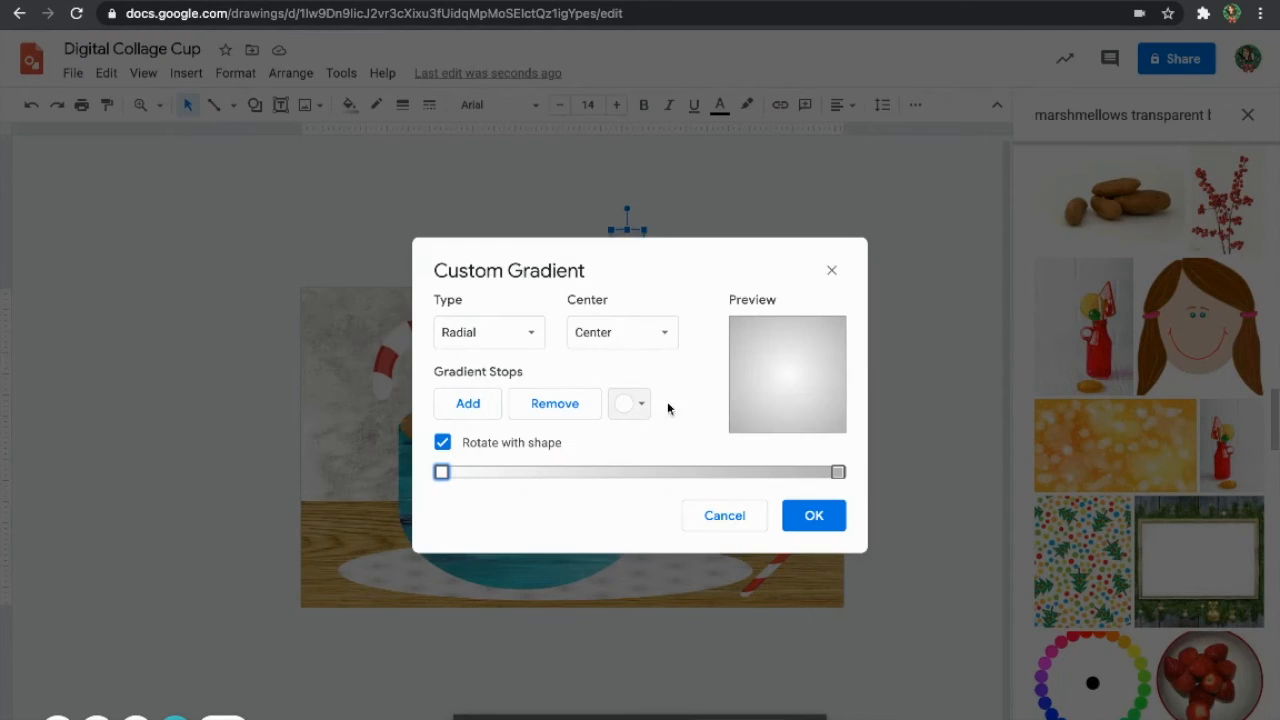
{"action": "left_click", "coordinate": [838, 472]}
{"action": "left_click", "coordinate": [640, 404]}
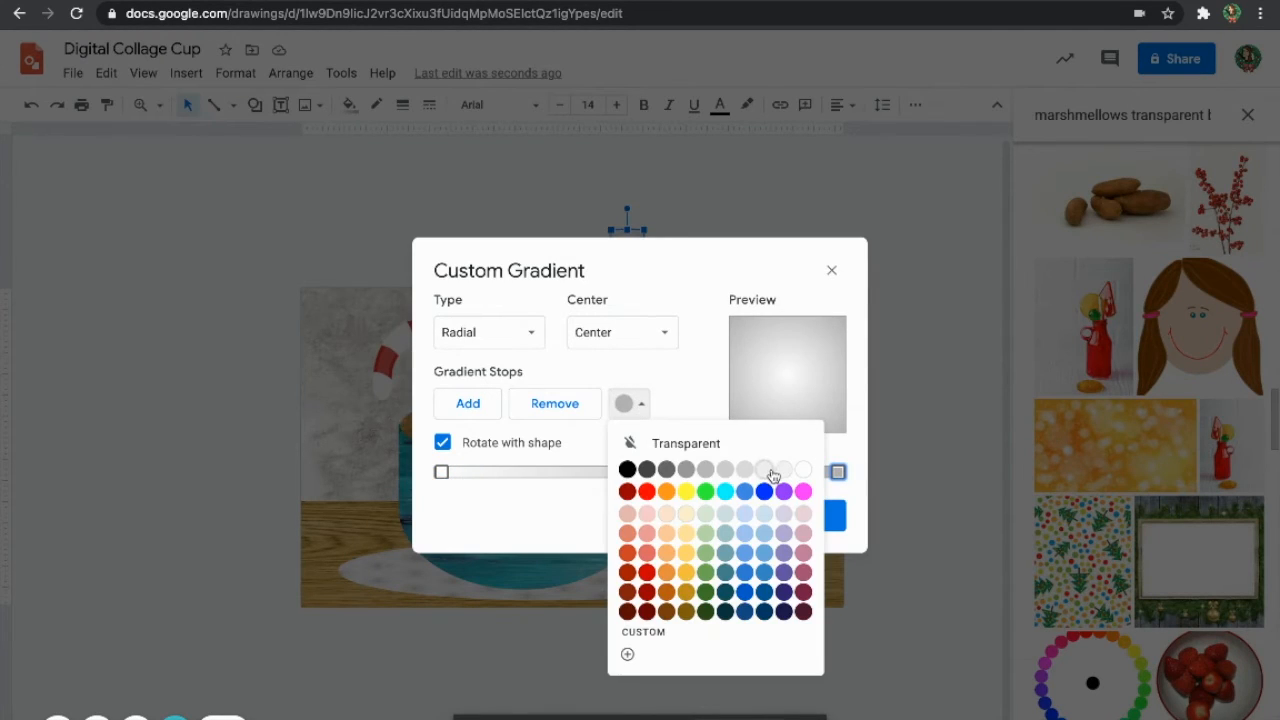
{"action": "left_click", "coordinate": [773, 468]}
{"action": "left_click", "coordinate": [637, 404]}
{"action": "left_click", "coordinate": [780, 466]}
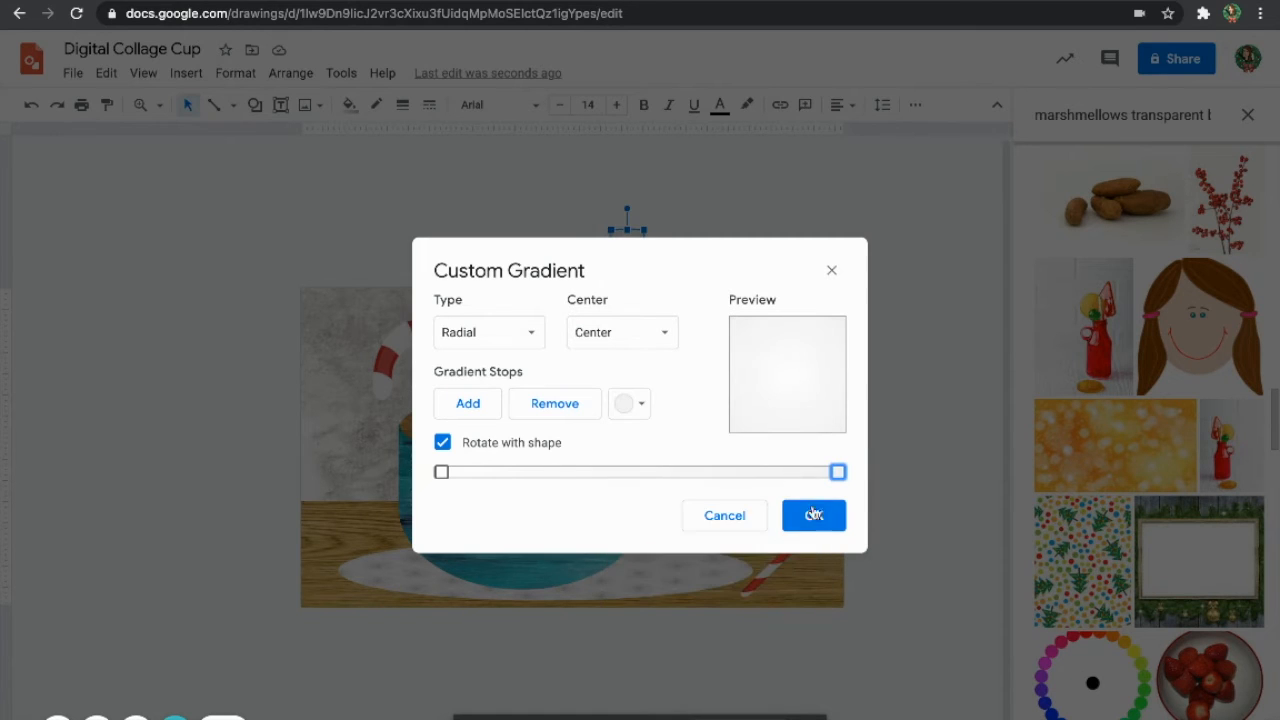
{"action": "left_click", "coordinate": [816, 520]}
{"action": "left_click", "coordinate": [685, 270]}
- Move the marshmallow onto the drink's surface and customize its radial gradient fill with light gray tones
{"action": "left_click_drag", "start_coordinate": [630, 246], "coordinate": [560, 406]}
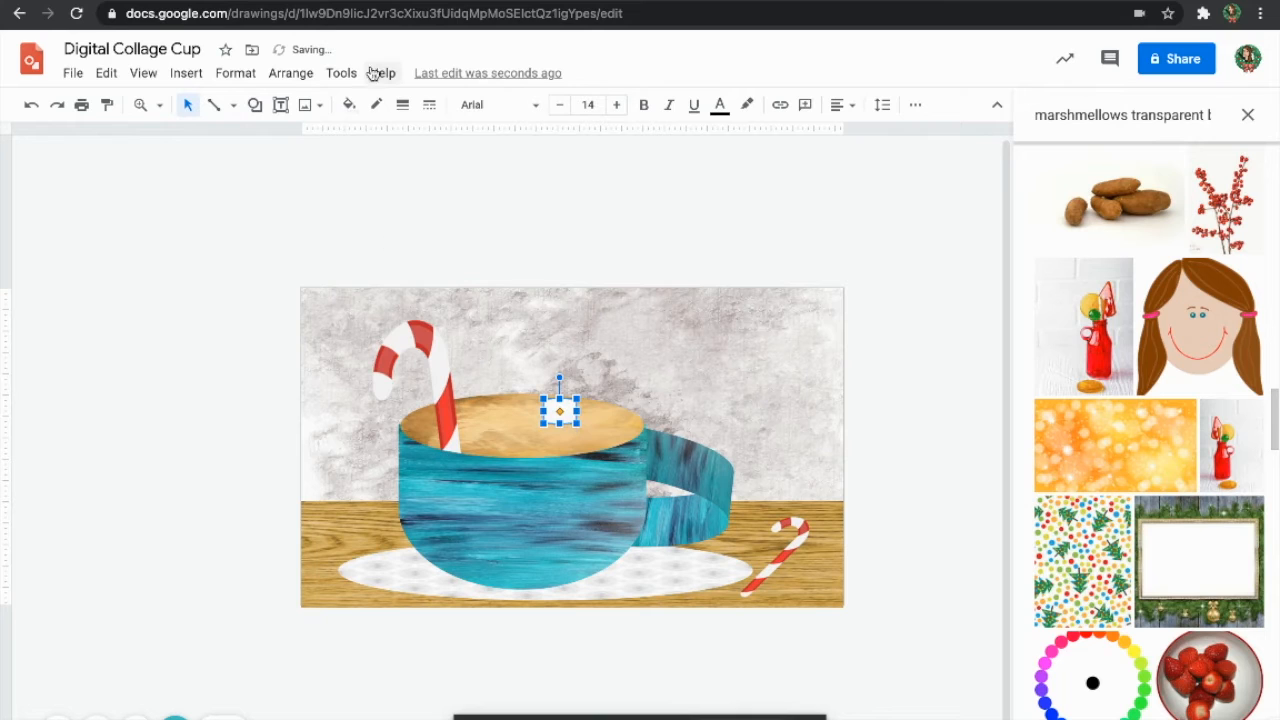
{"action": "left_click", "coordinate": [349, 104]}
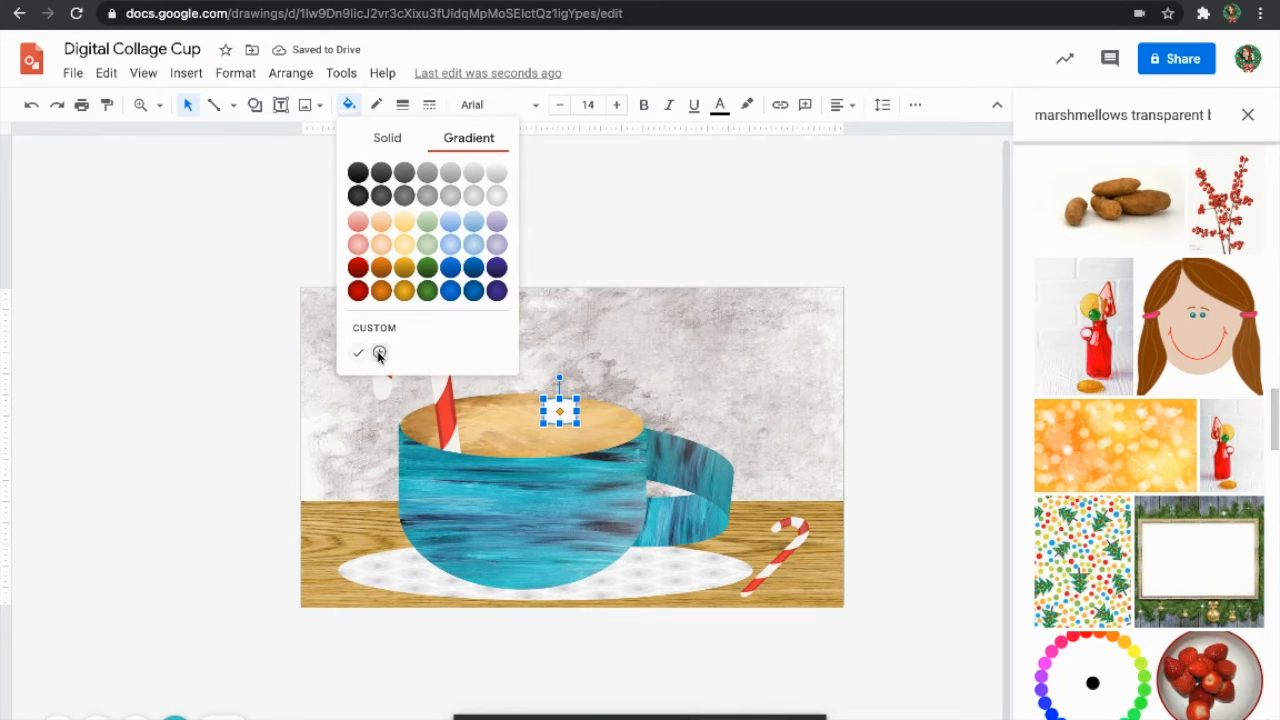
{"action": "left_click", "coordinate": [379, 355]}
{"action": "left_click", "coordinate": [632, 405]}
{"action": "left_click", "coordinate": [744, 476]}
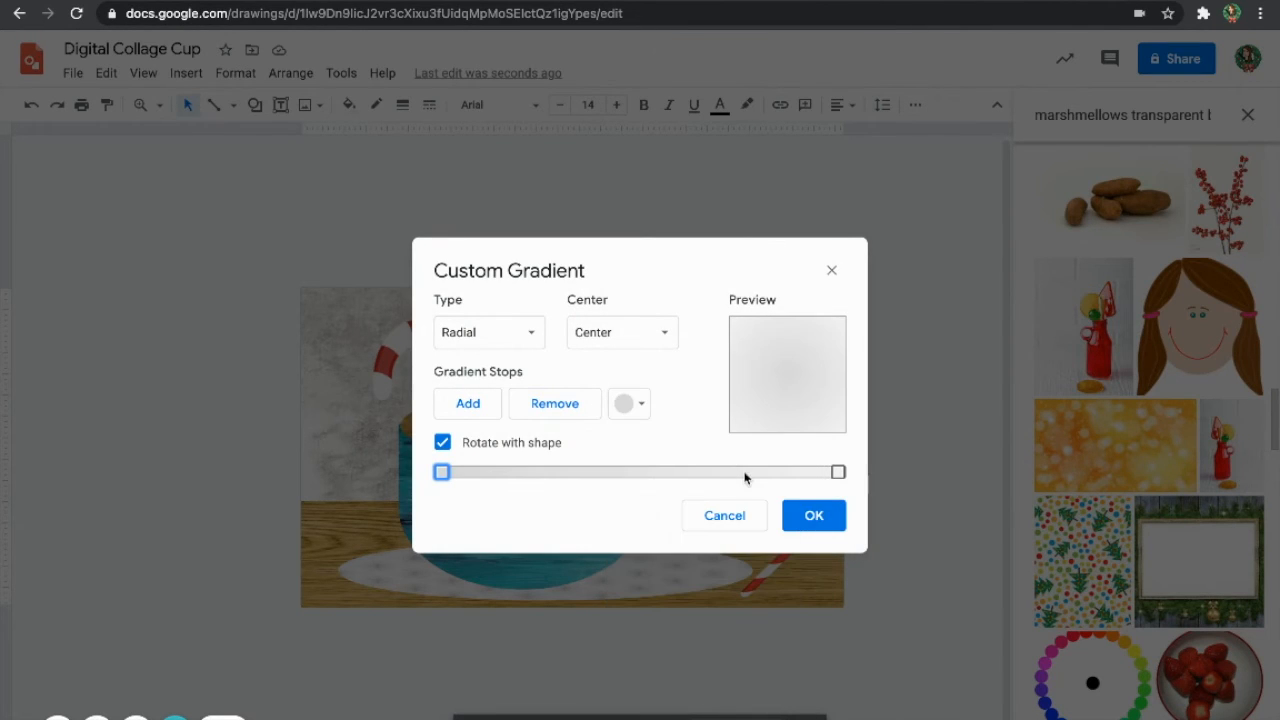
{"action": "left_click", "coordinate": [812, 516]}
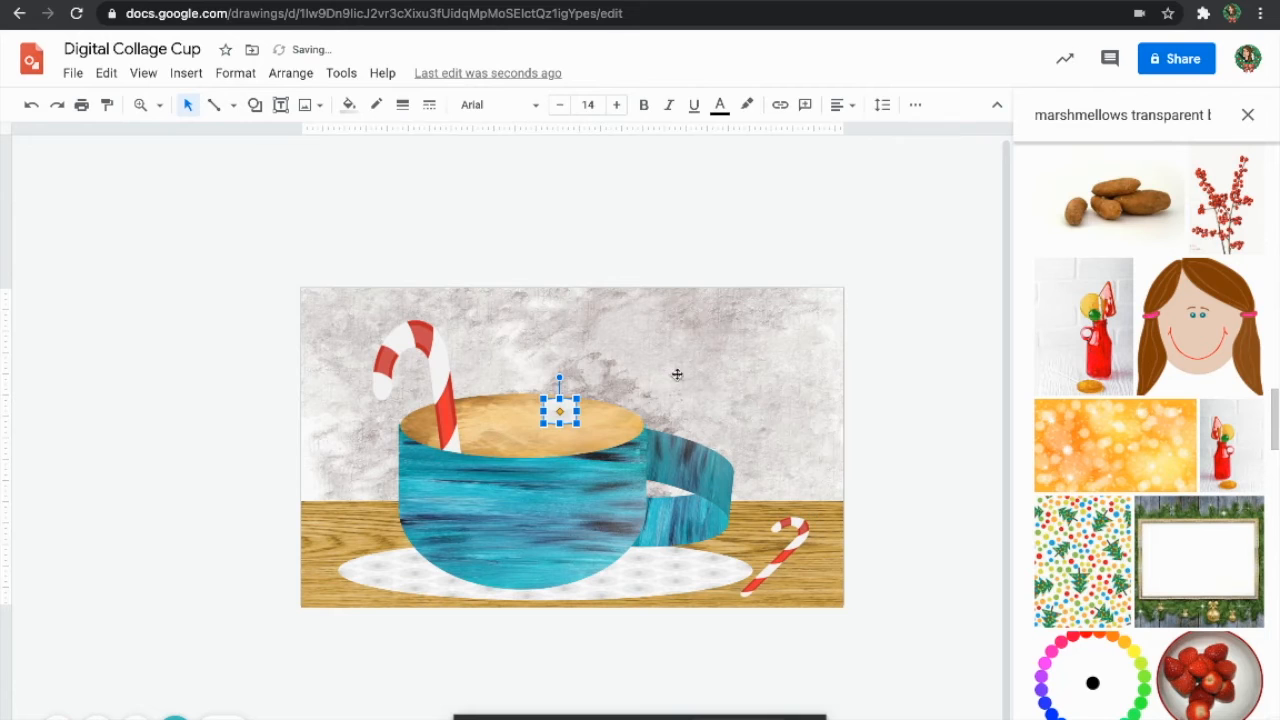
- Tilt the marshmallow, duplicate it, and place the copy just in front of it with a slight rotation
{"action": "left_click", "coordinate": [578, 409]}
{"action": "scroll", "coordinate": [569, 415], "scroll_direction": "up", "scroll_amount": 5}
{"action": "left_click_drag", "start_coordinate": [533, 317], "coordinate": [524, 382]}
{"action": "left_click_drag", "start_coordinate": [575, 435], "coordinate": [630, 532]}
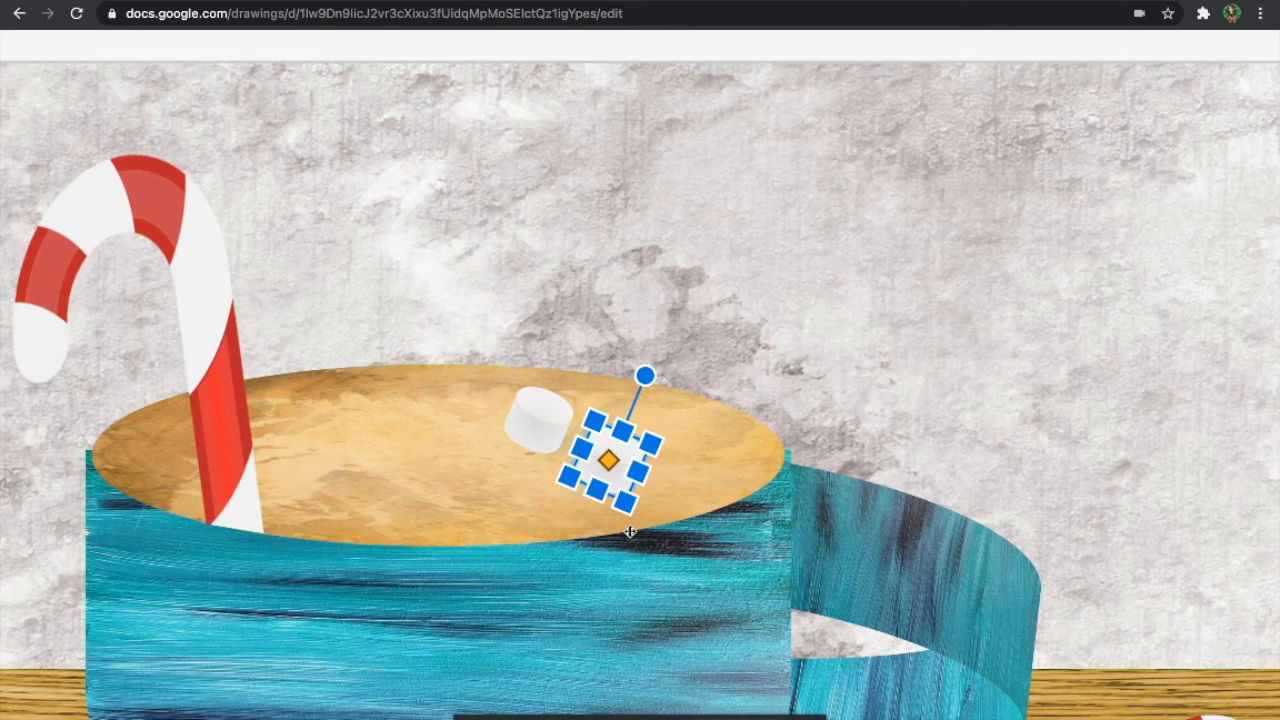
{"action": "key", "text": "Left"}
{"action": "left_click_drag", "start_coordinate": [625, 375], "coordinate": [540, 385]}
{"action": "key", "text": "Down"}
- Duplicate the marshmallow again, shift the copy toward the candy cane, and rotate it to a different angle
{"action": "key", "text": "super+d"}
{"action": "key", "text": "Left"}
{"action": "key", "text": "Left"}
{"action": "key", "text": "Left"}
{"action": "key", "text": "Left"}
{"action": "key", "text": "Left"}
{"action": "key", "text": "Left"}
{"action": "key", "text": "Left"}
{"action": "key", "text": "Left"}
{"action": "key", "text": "Left"}
{"action": "key", "text": "Left"}
{"action": "key", "text": "Left"}
{"action": "key", "text": "Left"}
{"action": "key", "text": "Left"}
{"action": "key", "text": "Left"}
{"action": "key", "text": "Left"}
{"action": "key", "text": "Up"}
{"action": "key", "text": "Up"}
{"action": "key", "text": "Up"}
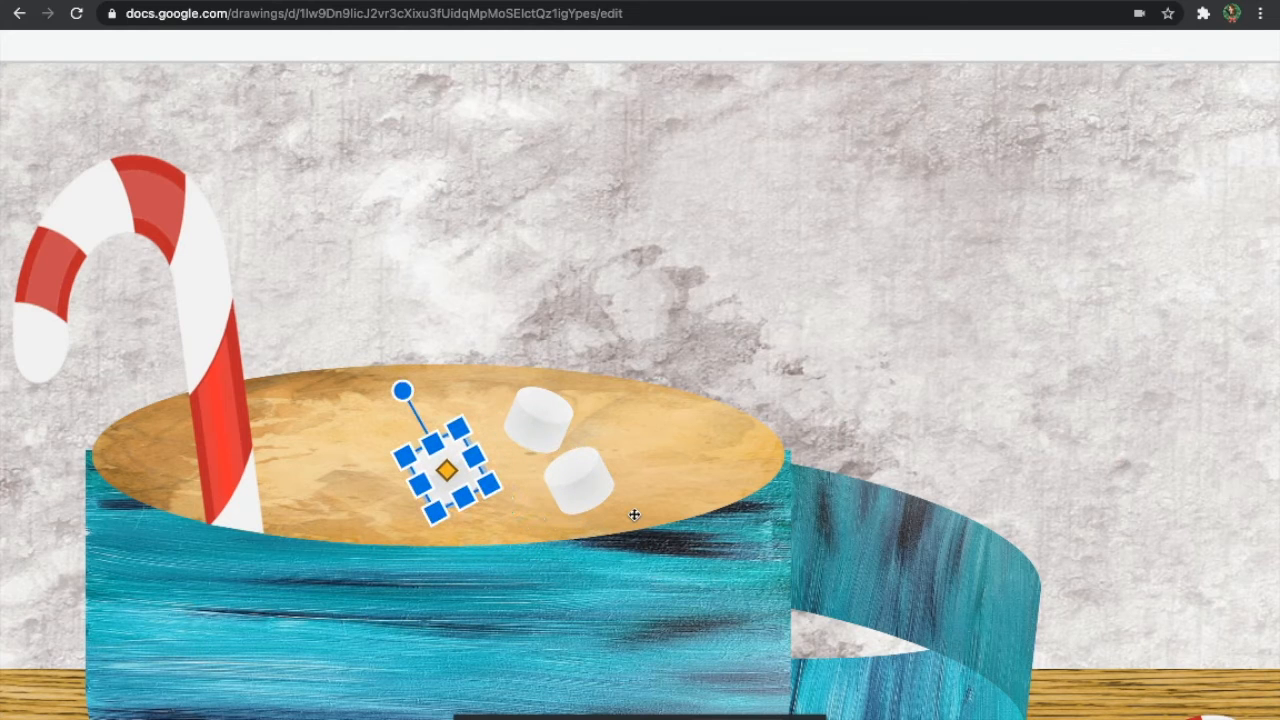
{"action": "left_click_drag", "start_coordinate": [402, 391], "coordinate": [449, 400]}
- Add three more marshmallow copies around the cluster on the drink, giving them varied rotations
{"action": "key", "text": "super+d"}
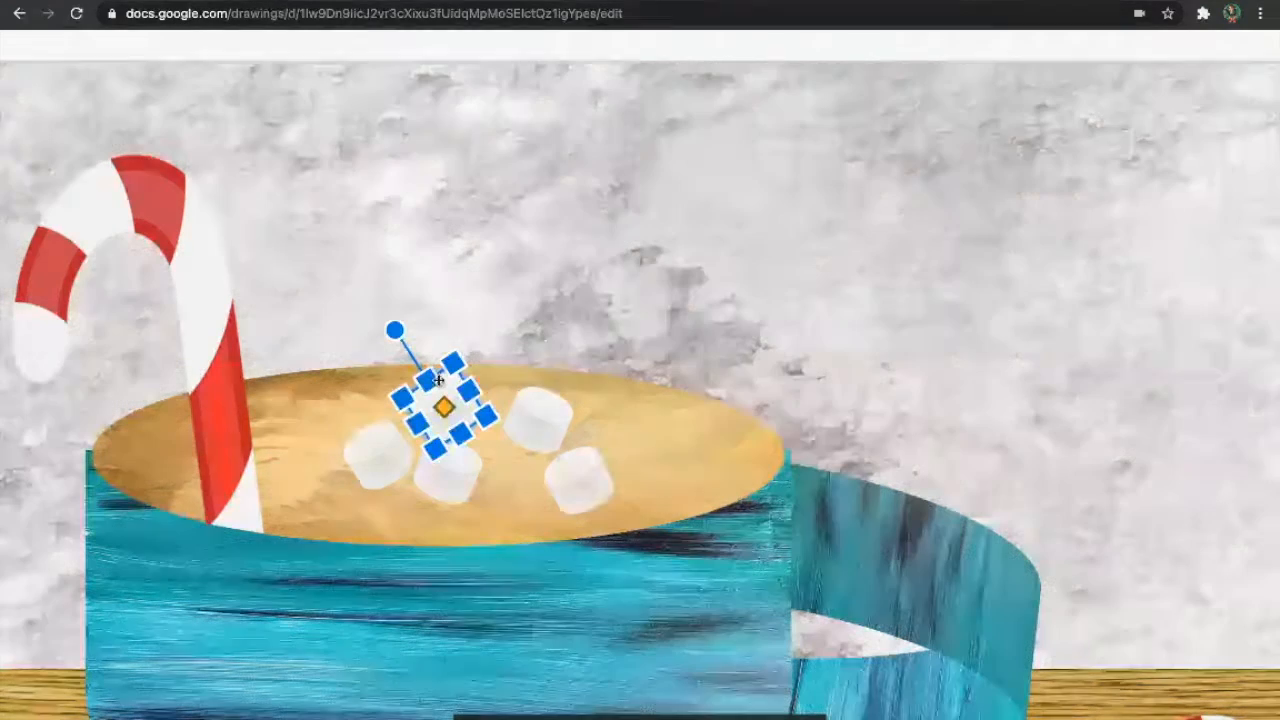
{"action": "left_click_drag", "start_coordinate": [395, 329], "coordinate": [465, 328]}
{"action": "left_click_drag", "start_coordinate": [452, 414], "coordinate": [517, 520]}
{"action": "left_click_drag", "start_coordinate": [523, 403], "coordinate": [490, 405]}
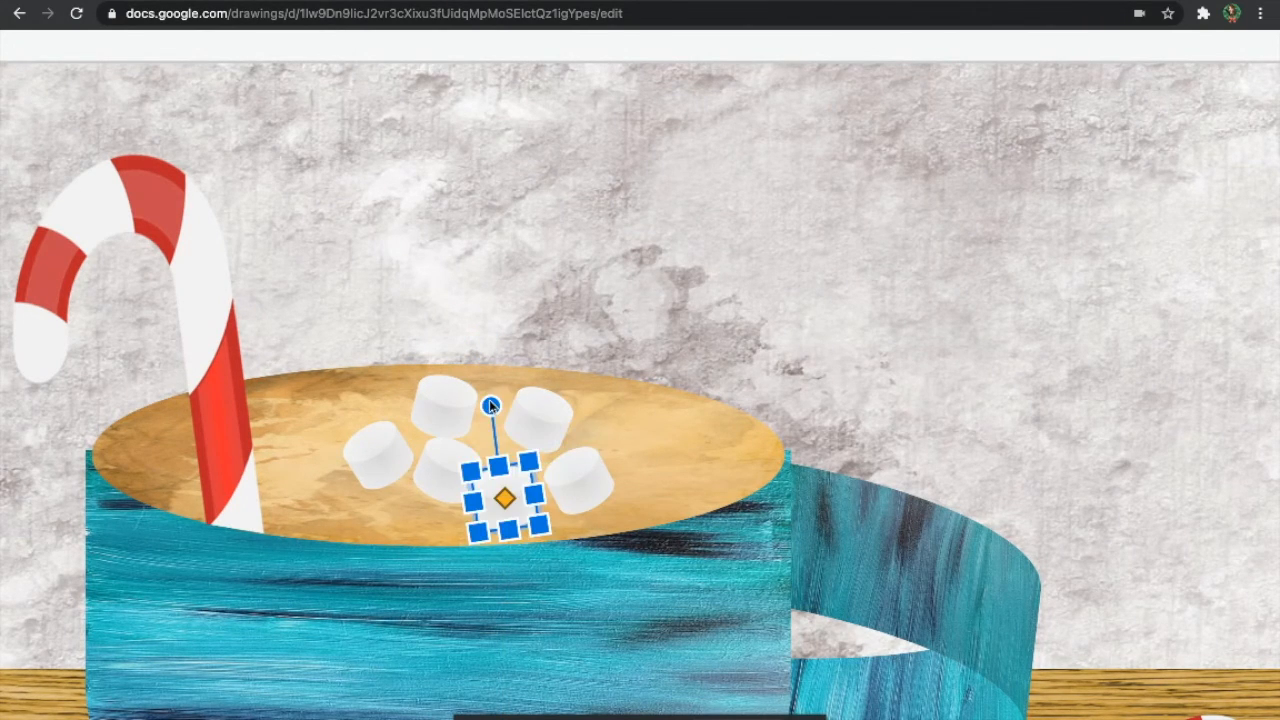
- Search the web images for "whip cream transparent background" and browse the results for usable whipped cream
{"action": "scroll", "coordinate": [563, 453], "scroll_direction": "down", "scroll_amount": 5}
{"action": "triple_click", "coordinate": [1209, 117]}
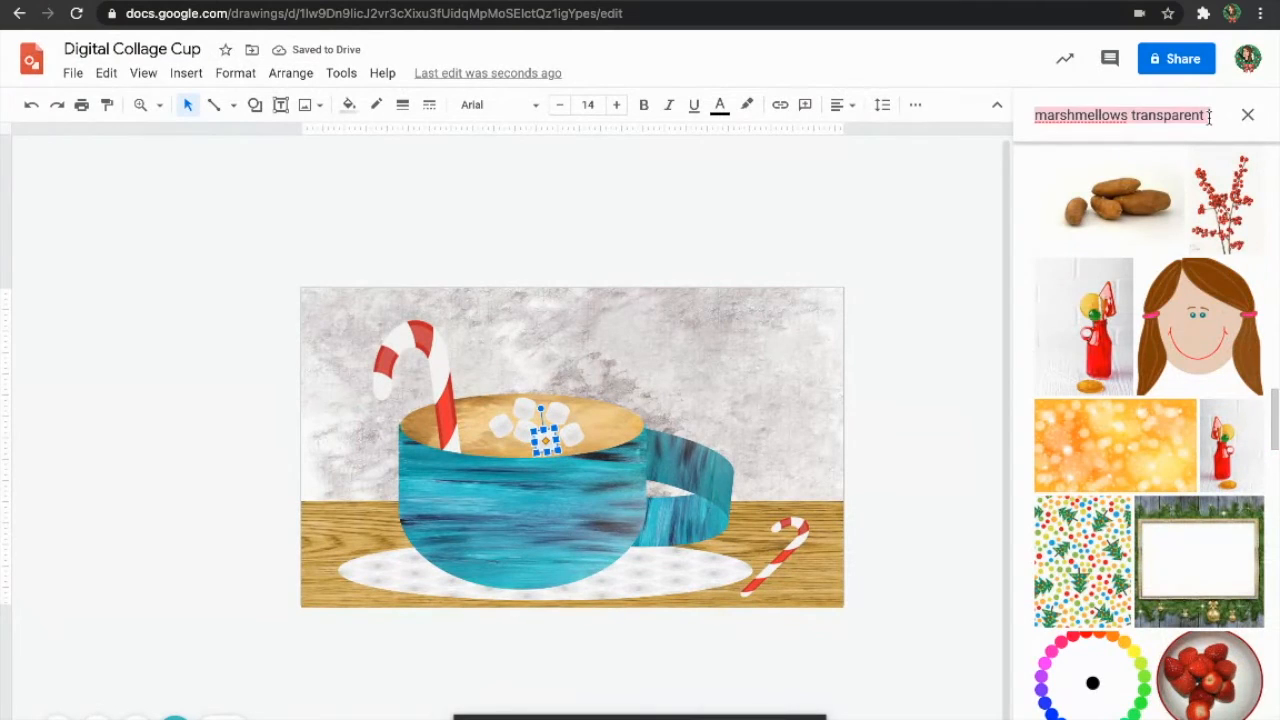
{"action": "type", "text": "Whip Cream"}
{"action": "key", "text": "Return"}
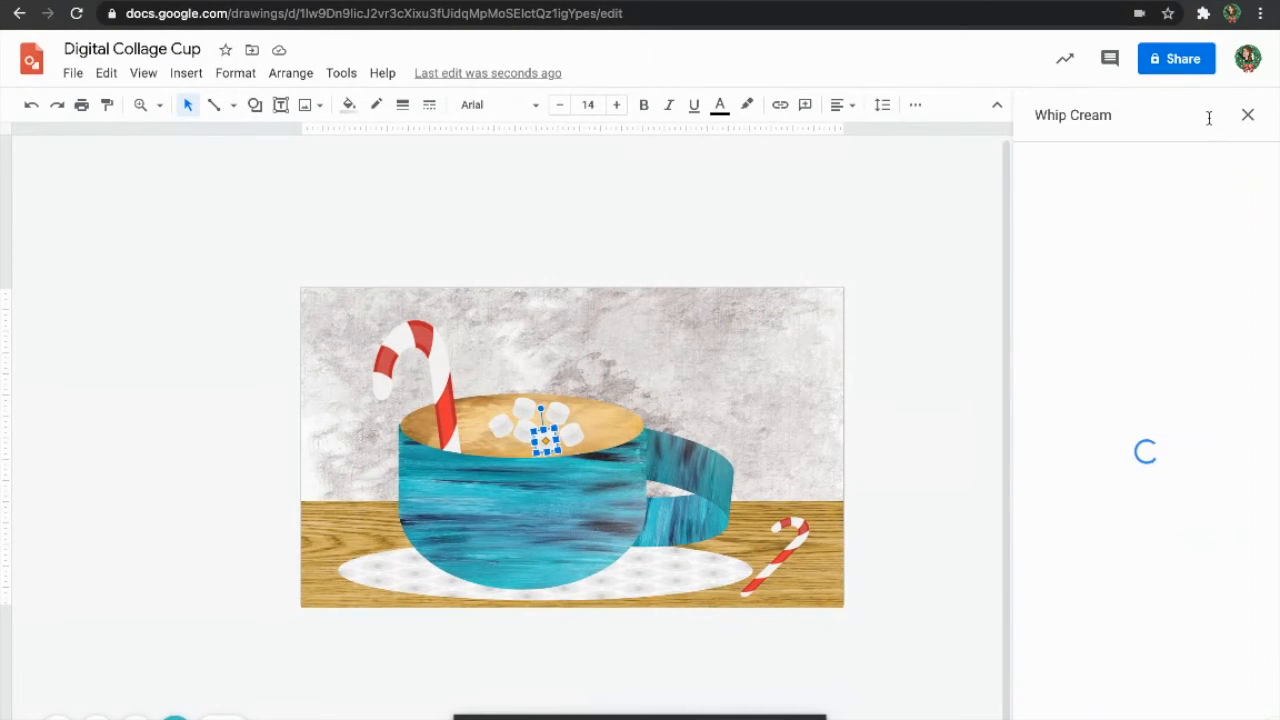
{"action": "left_click", "coordinate": [1166, 112]}
{"action": "type", "text": "Transparent Back"}
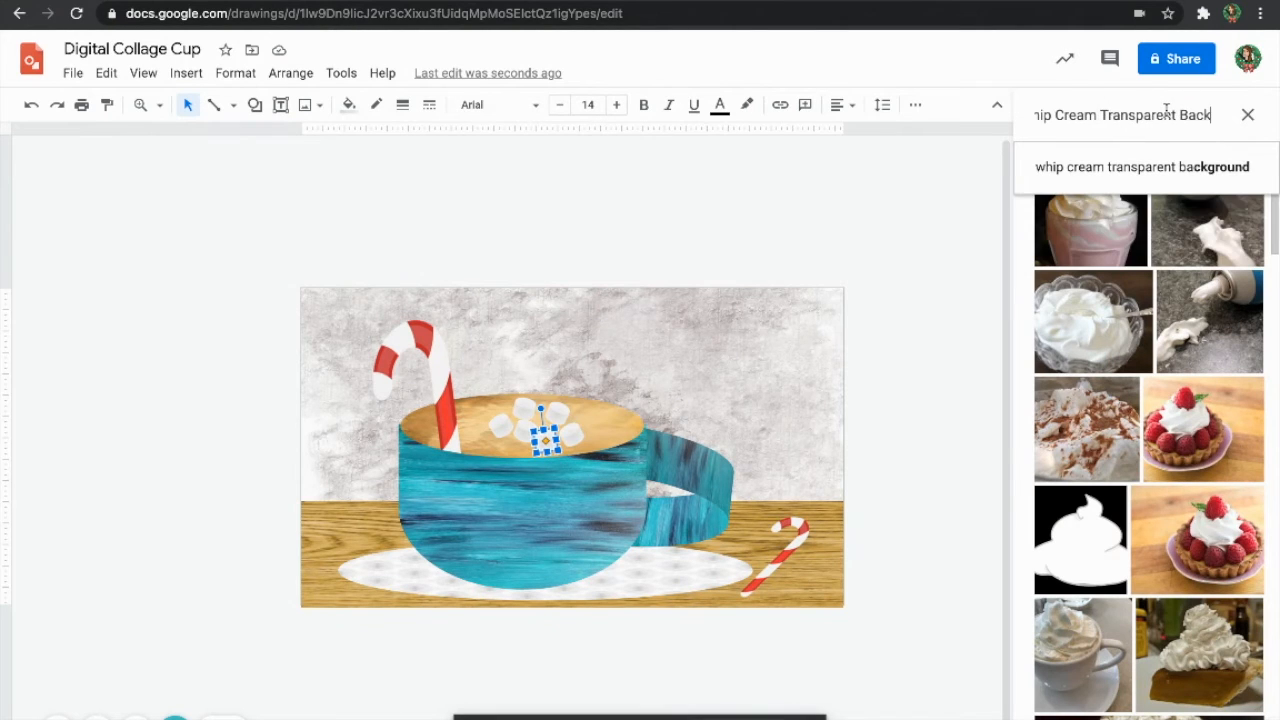
{"action": "left_click", "coordinate": [1156, 165]}
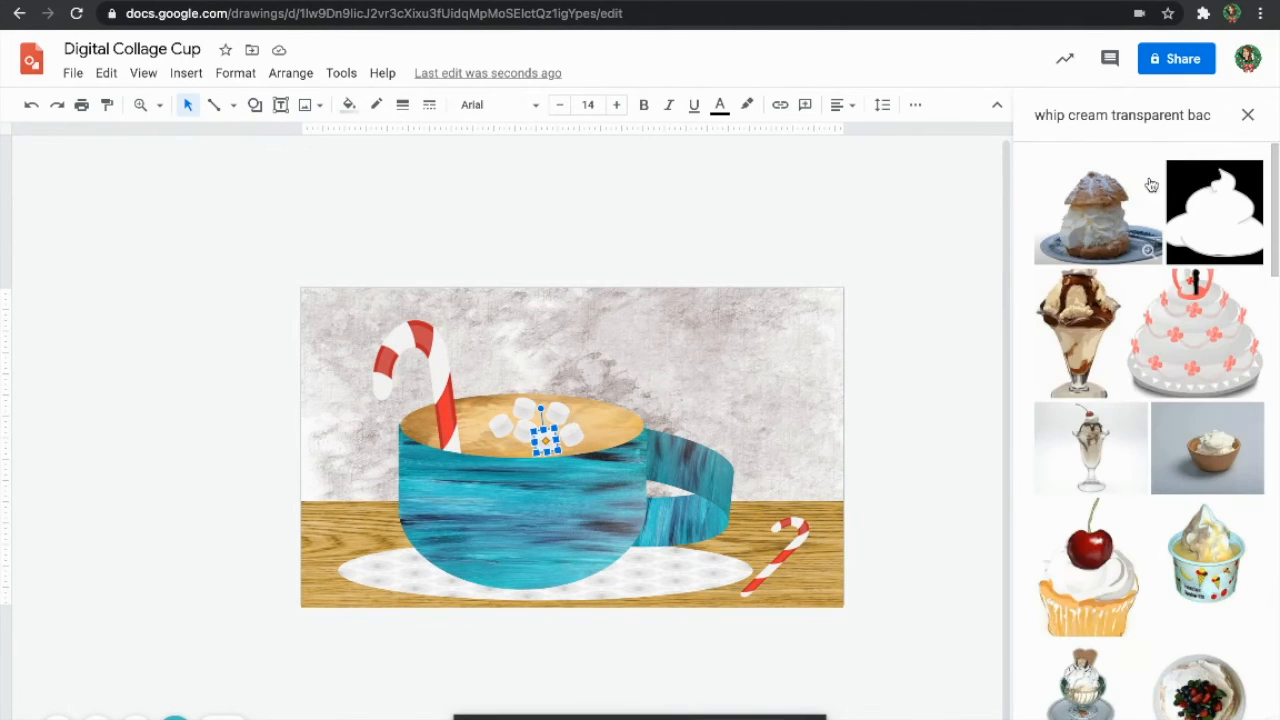
{"action": "scroll", "coordinate": [1113, 393], "scroll_direction": "down", "scroll_amount": 6}
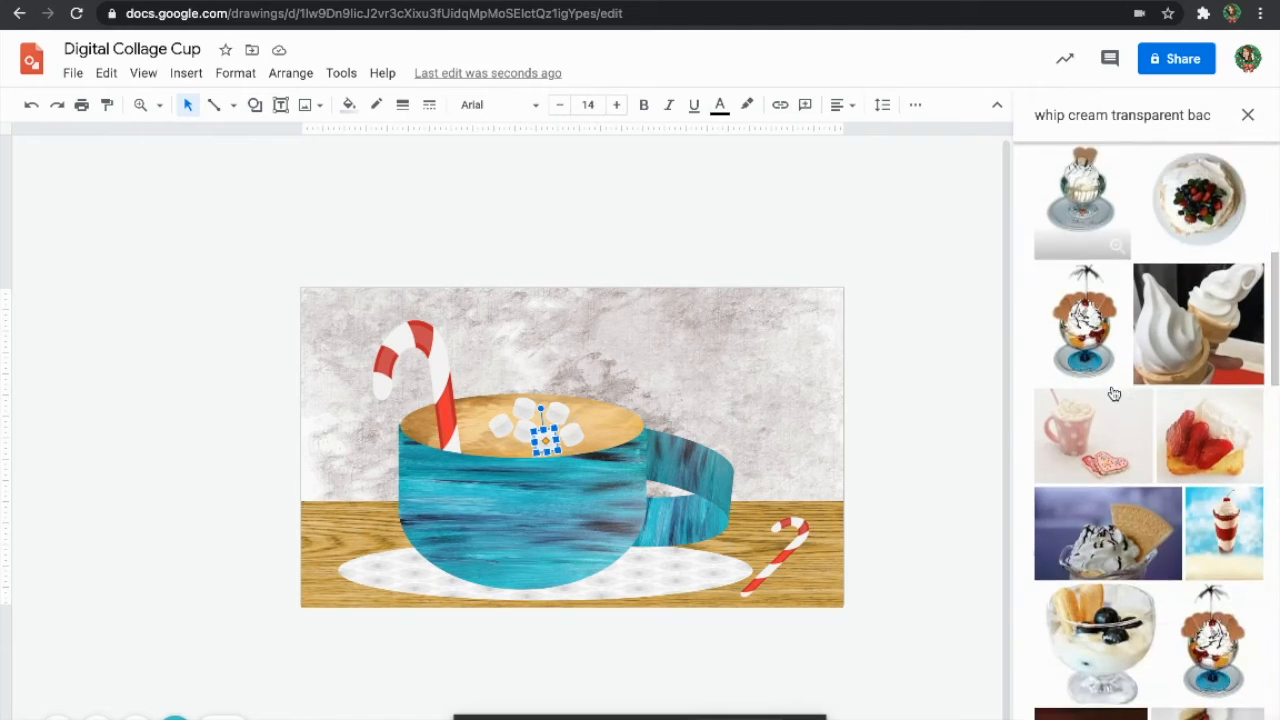
{"action": "scroll", "coordinate": [1113, 393], "scroll_direction": "down", "scroll_amount": 2}
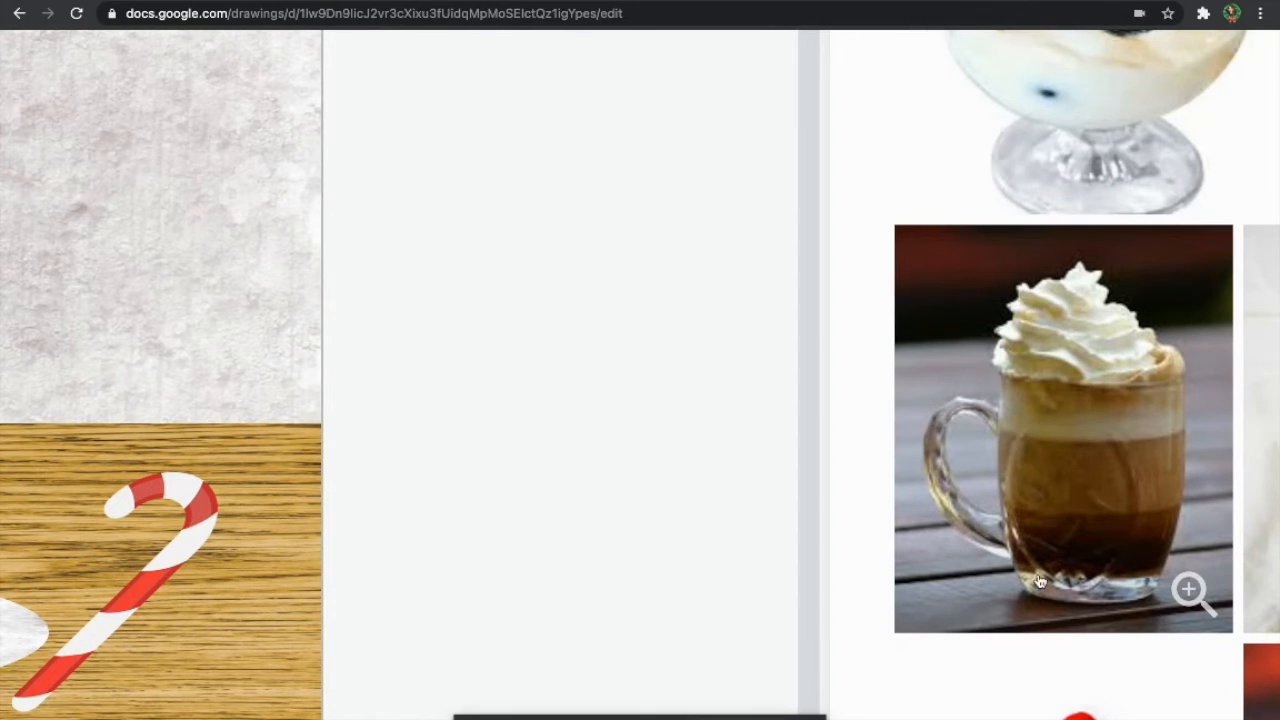
- Capture a screenshot of the mug topped with whipped cream as a reference and look through more results
{"action": "key", "text": "shift+super+4"}
{"action": "mouse_move", "coordinate": [881, 221]}
{"action": "left_mouse_down"}
{"action": "mouse_move", "coordinate": [1136, 438]}
{"action": "mouse_move", "coordinate": [1238, 642]}
{"action": "left_mouse_up"}
{"action": "scroll", "coordinate": [1230, 648], "scroll_direction": "down", "scroll_amount": 5}
{"action": "scroll", "coordinate": [1228, 650], "scroll_direction": "down", "scroll_amount": 3}
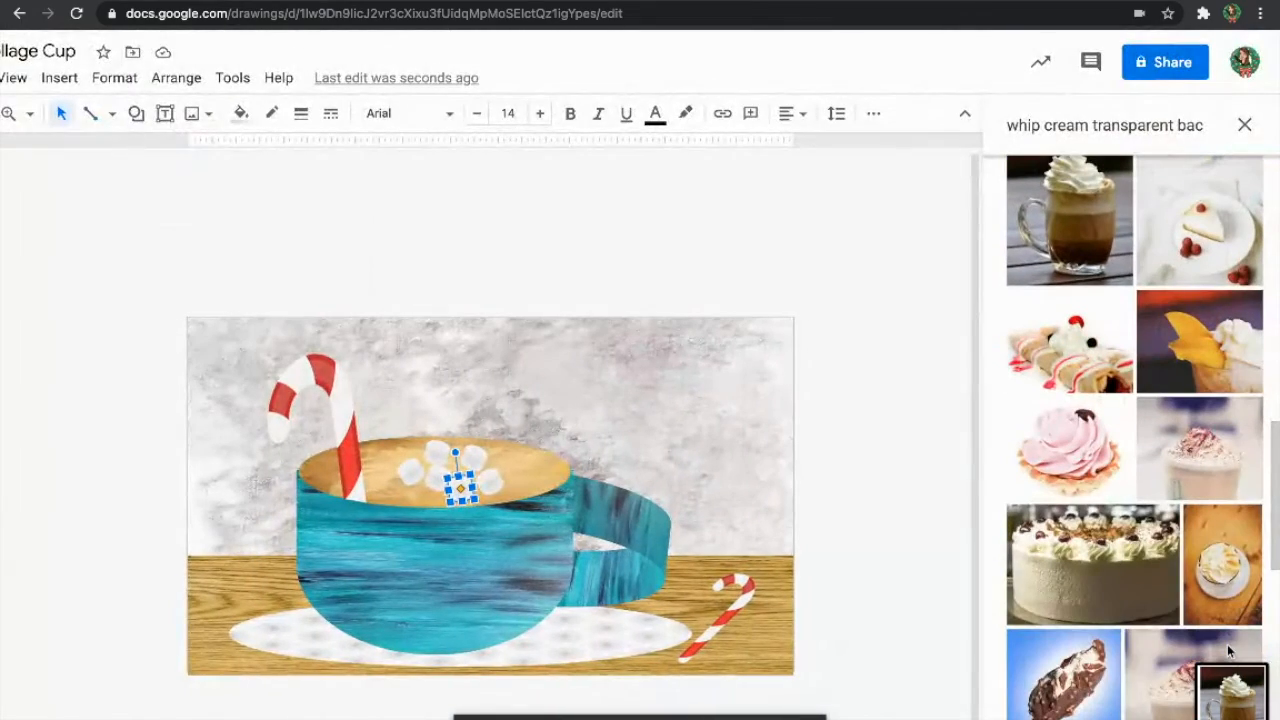
{"action": "scroll", "coordinate": [1228, 650], "scroll_direction": "down", "scroll_amount": 5}
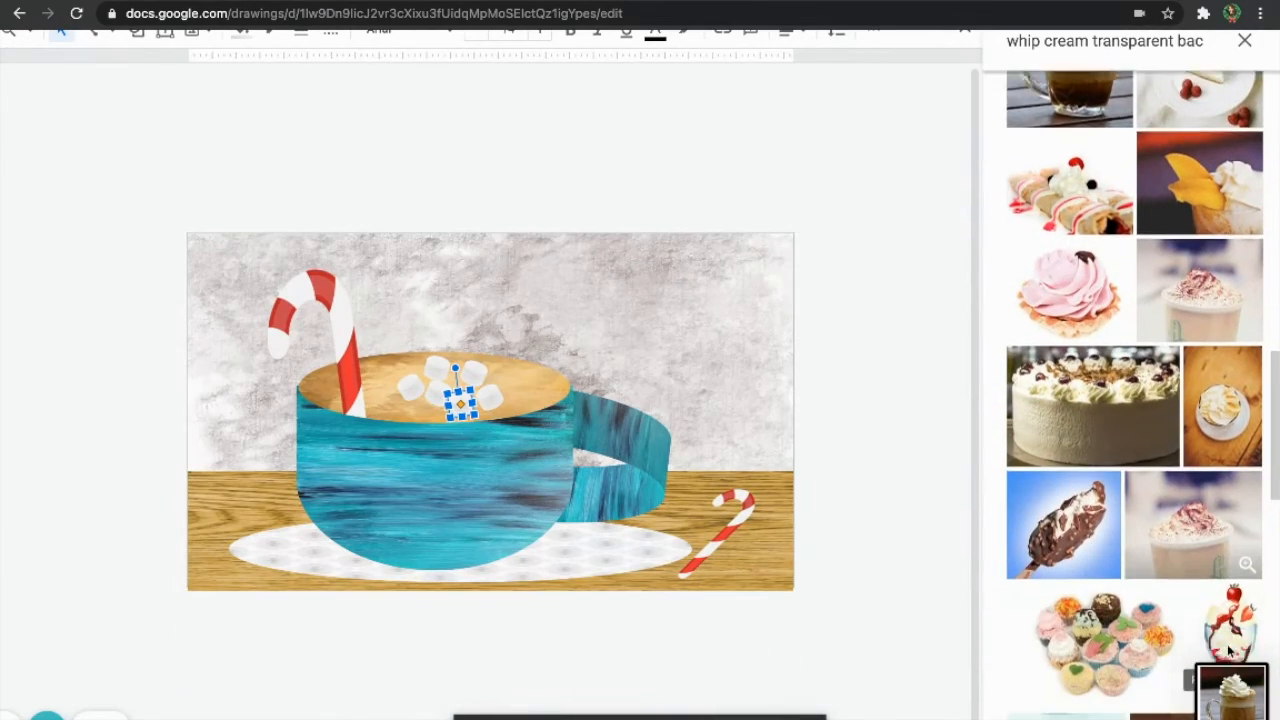
{"action": "scroll", "coordinate": [1230, 650], "scroll_direction": "up", "scroll_amount": 5}
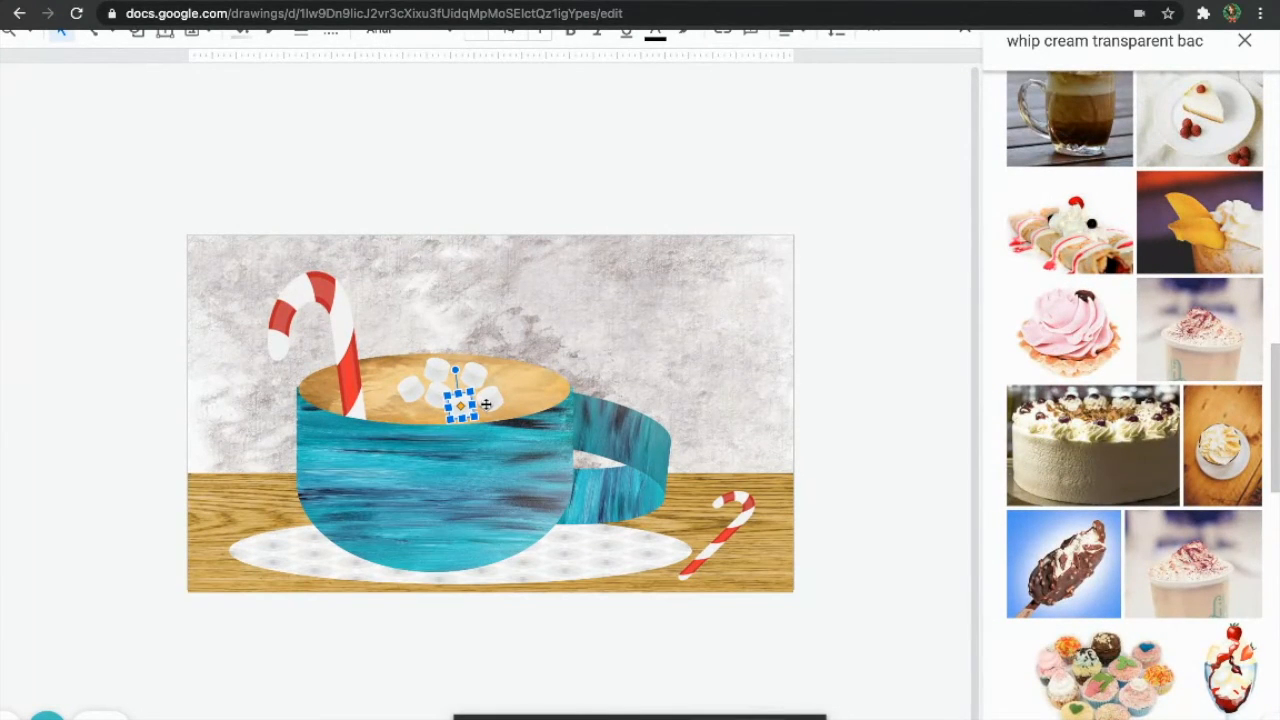
{"action": "scroll", "coordinate": [486, 404], "scroll_direction": "up", "scroll_amount": 2}
- Draw a closed whipped-cream swirl with the Curve tool in the empty area above the collage
{"action": "scroll", "coordinate": [151, 152], "scroll_direction": "left", "scroll_amount": 3}
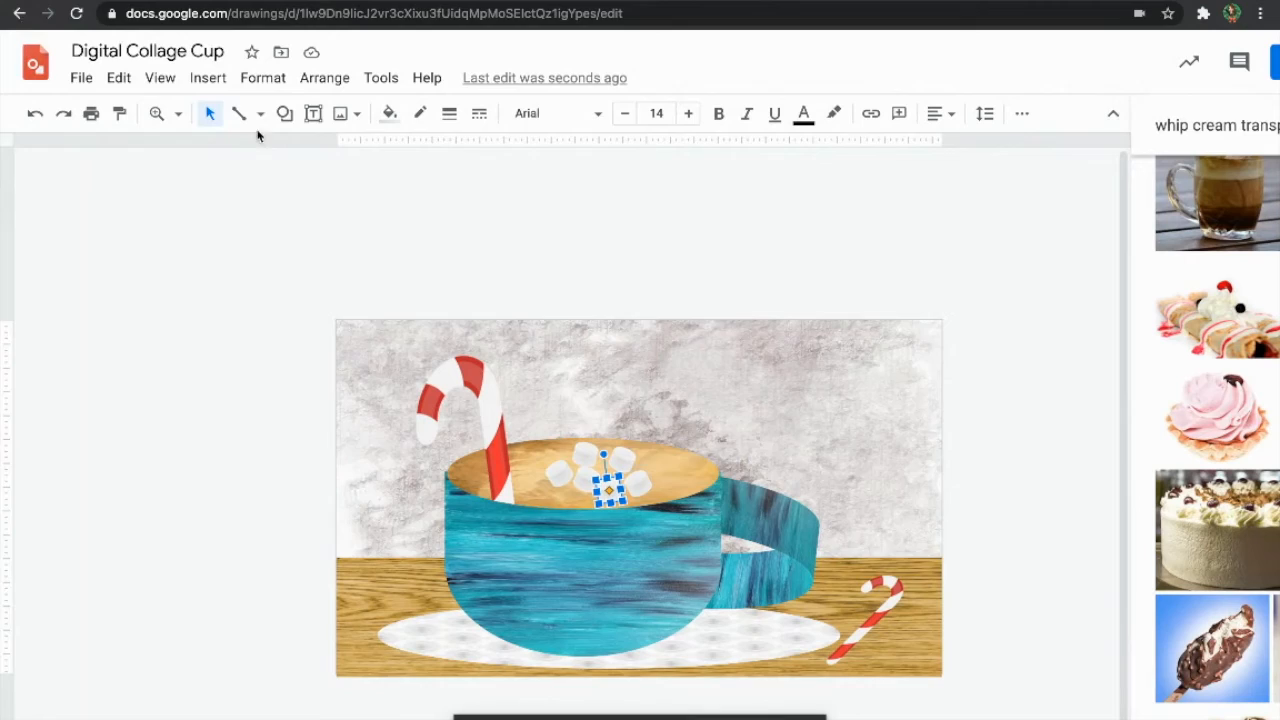
{"action": "left_click", "coordinate": [400, 123]}
{"action": "left_click", "coordinate": [421, 115]}
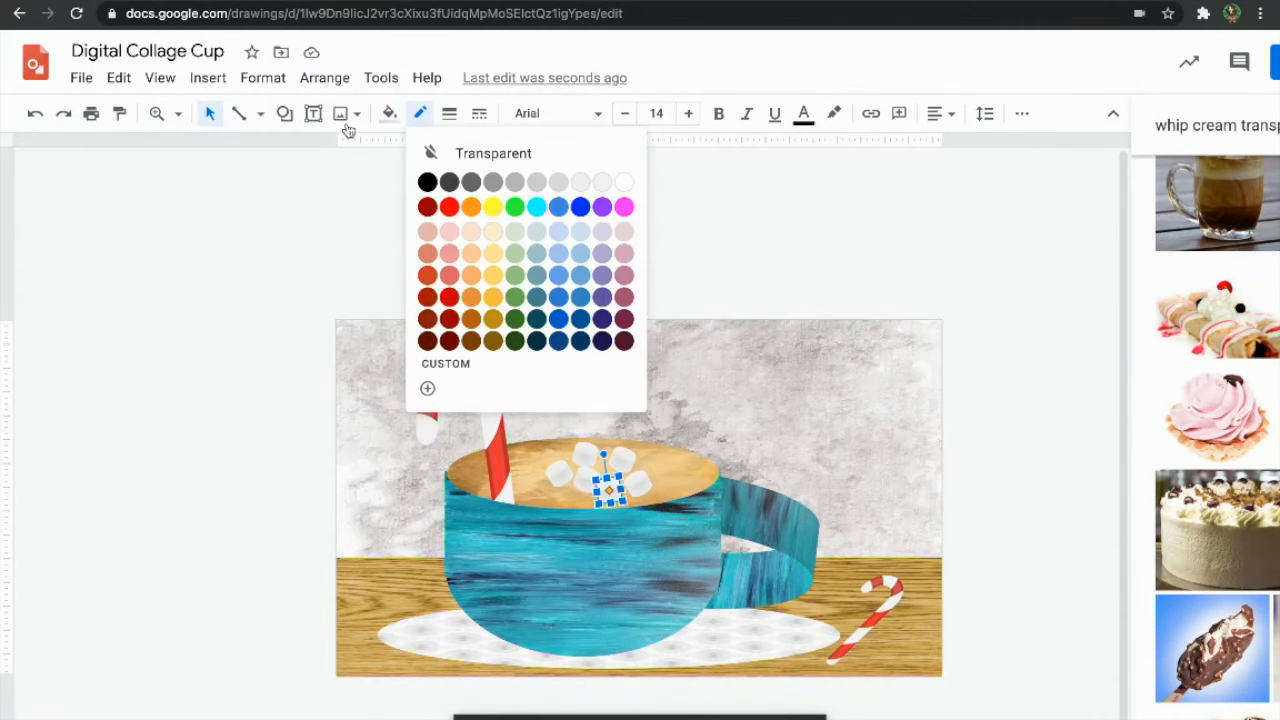
{"action": "left_click", "coordinate": [260, 113]}
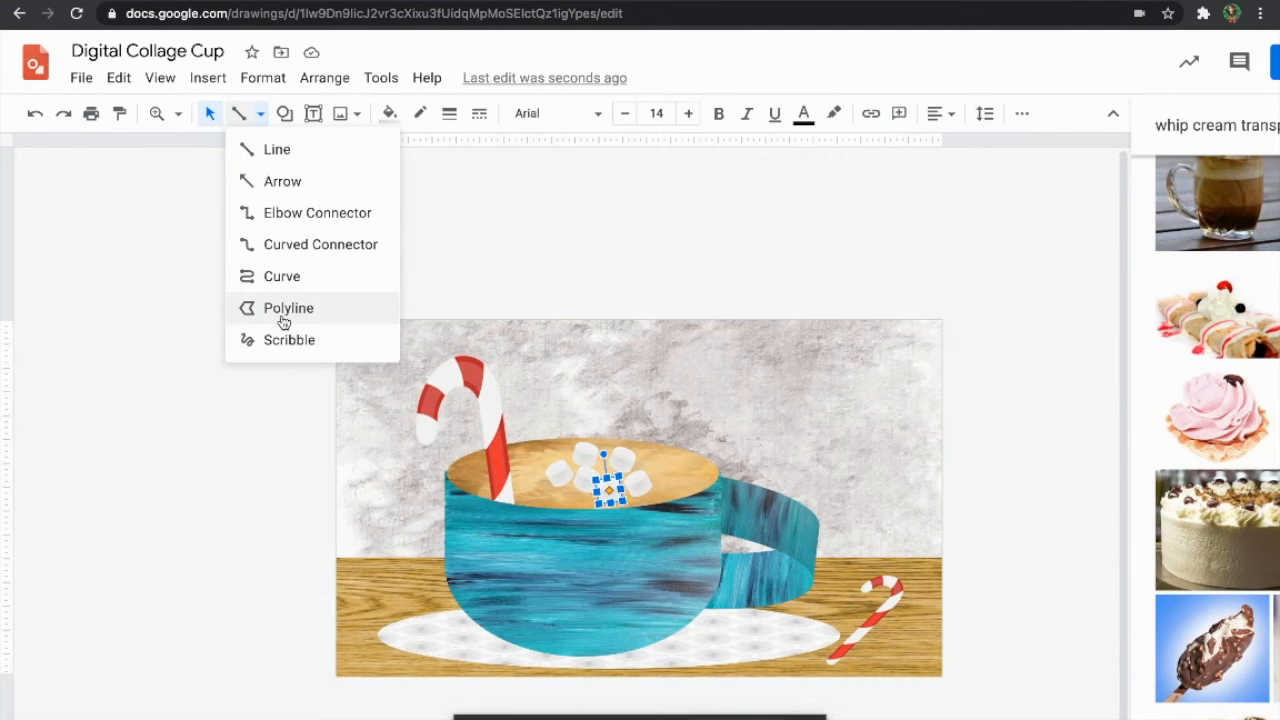
{"action": "left_click", "coordinate": [281, 282]}
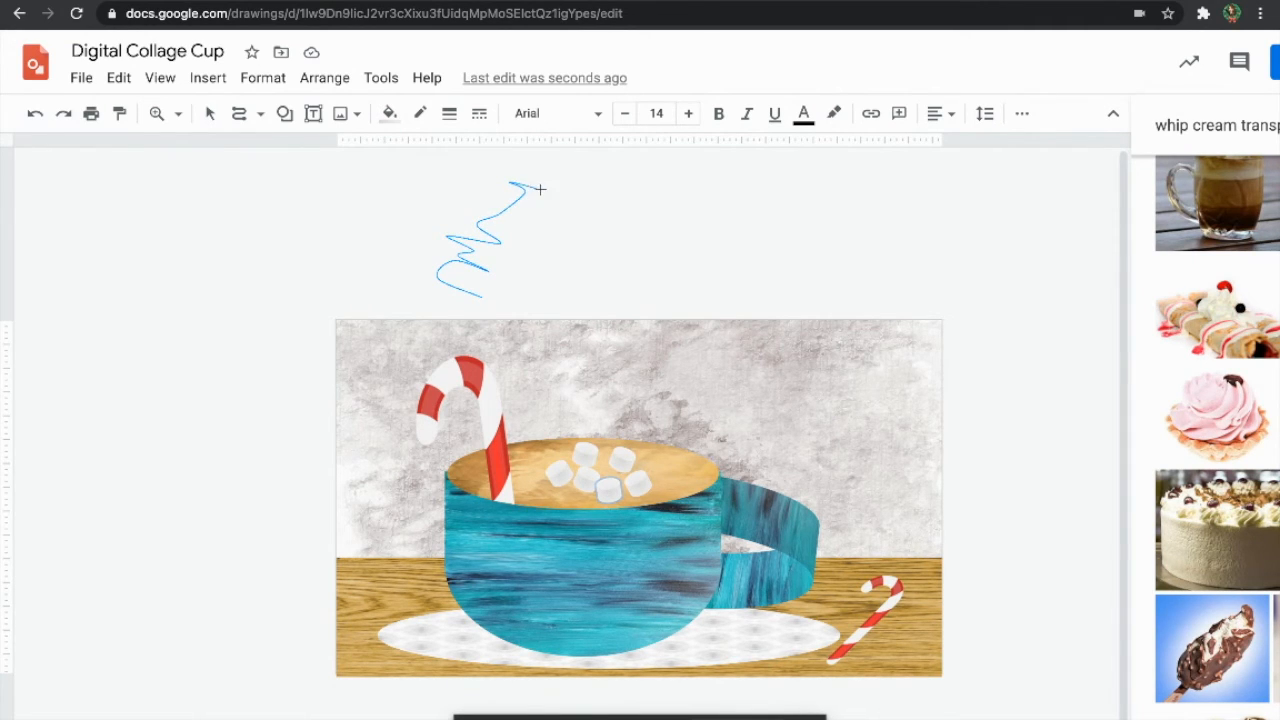
{"action": "left_click", "coordinate": [526, 219]}
{"action": "left_click", "coordinate": [548, 244]}
{"action": "left_click", "coordinate": [521, 248]}
{"action": "left_click", "coordinate": [578, 272]}
{"action": "left_click", "coordinate": [508, 268]}
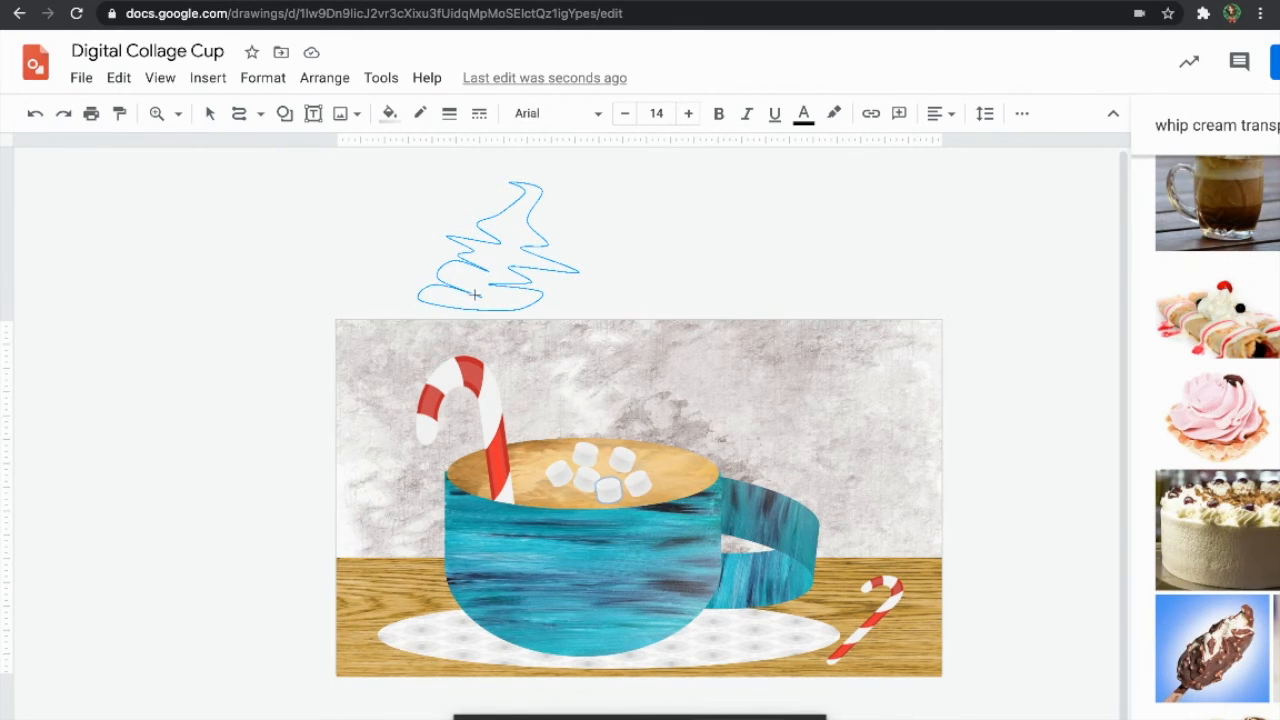
{"action": "left_click", "coordinate": [482, 298]}
- Make the swirl's outline transparent and fill it with very light gray
{"action": "left_click", "coordinate": [420, 113]}
{"action": "left_click", "coordinate": [470, 151]}
{"action": "left_click", "coordinate": [390, 112]}
{"action": "left_click", "coordinate": [575, 224]}
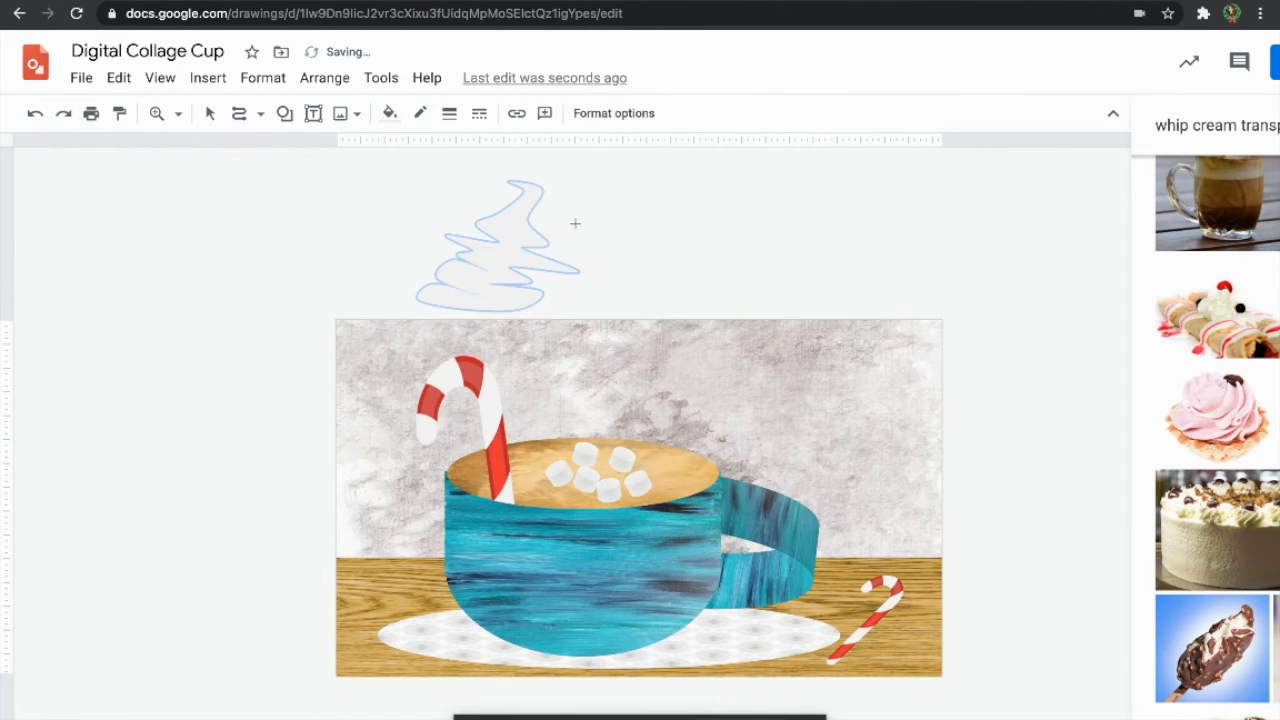
- Duplicate the swirl slightly offset from the original and fill the copy with white
{"action": "left_click_drag", "start_coordinate": [570, 259], "coordinate": [570, 259]}
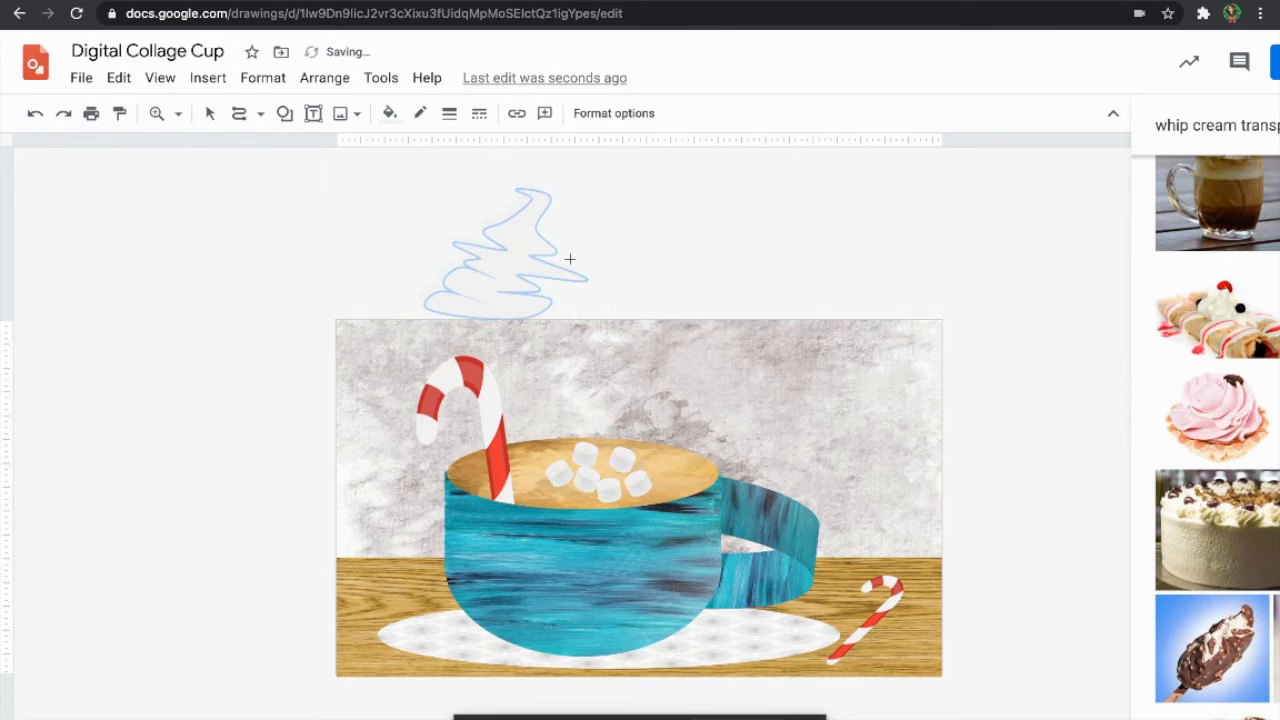
{"action": "left_click", "coordinate": [210, 113]}
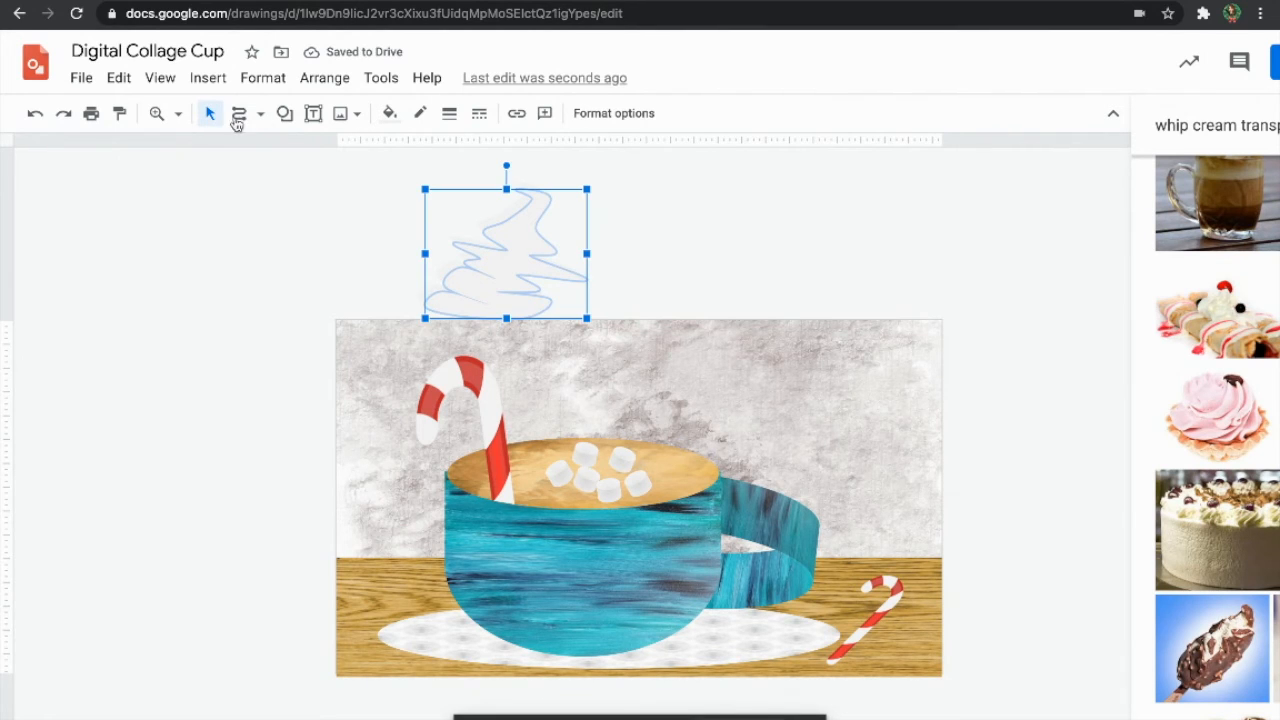
{"action": "left_click", "coordinate": [390, 113]}
{"action": "left_click", "coordinate": [594, 218]}
{"action": "left_click", "coordinate": [627, 257]}
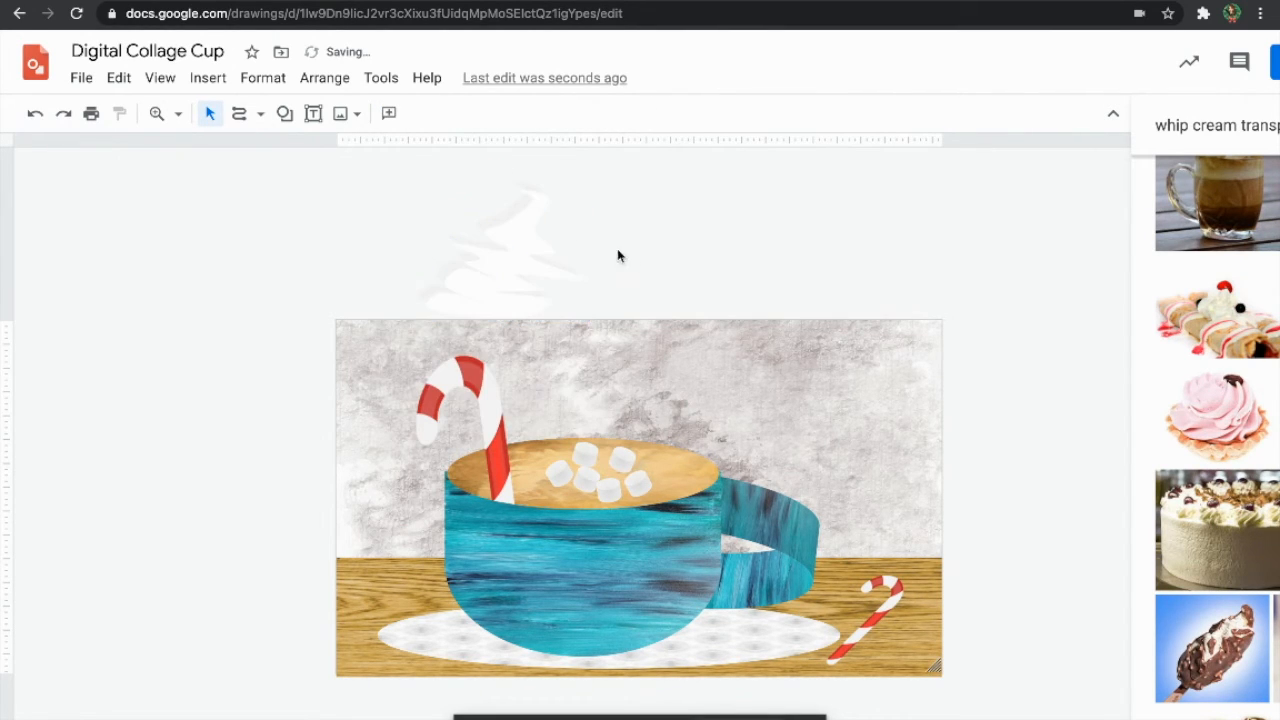
- Select both swirl layers, duplicate them, and shift the copies right with a slight counterclockwise rotation
{"action": "left_click_drag", "start_coordinate": [468, 204], "coordinate": [549, 264]}
{"action": "key", "text": "super+d"}
{"action": "key", "text": "Right"}
{"action": "key", "text": "Right"}
{"action": "key", "text": "Right"}
{"action": "key", "text": "Right"}
{"action": "key", "text": "Right"}
{"action": "key", "text": "Right"}
{"action": "key", "text": "Up"}
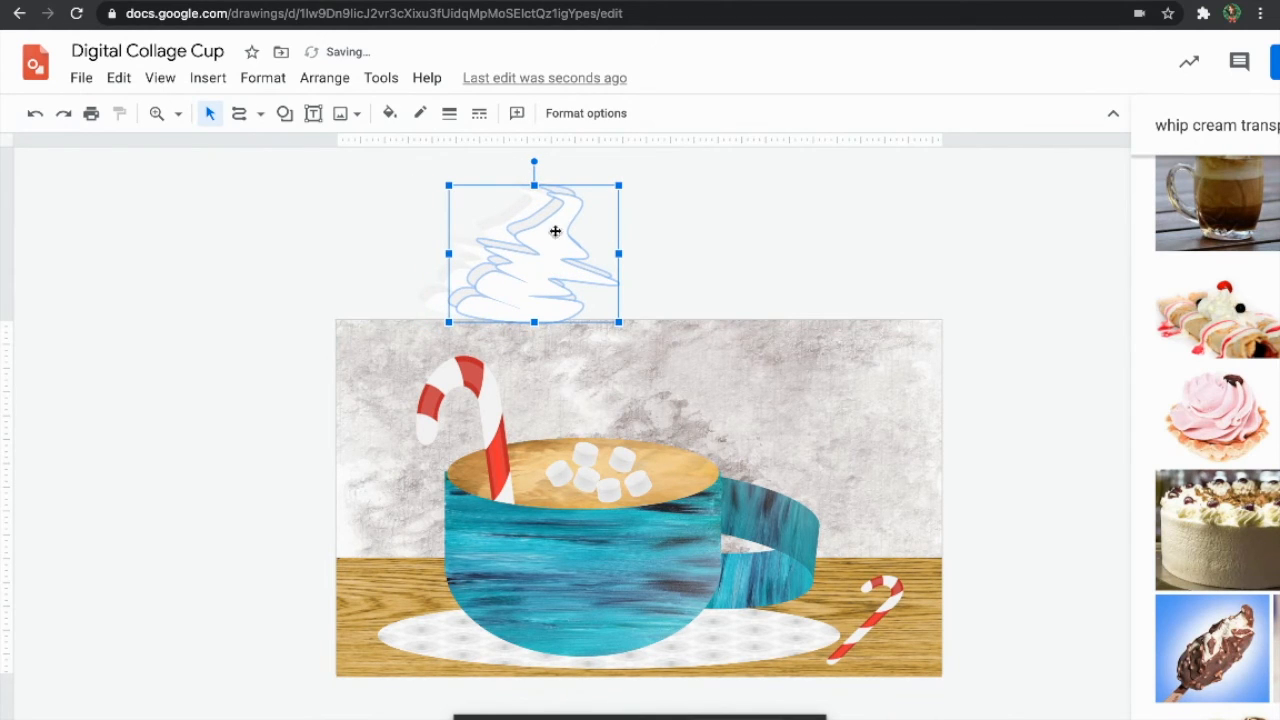
{"action": "left_click_drag", "start_coordinate": [532, 161], "coordinate": [525, 163]}
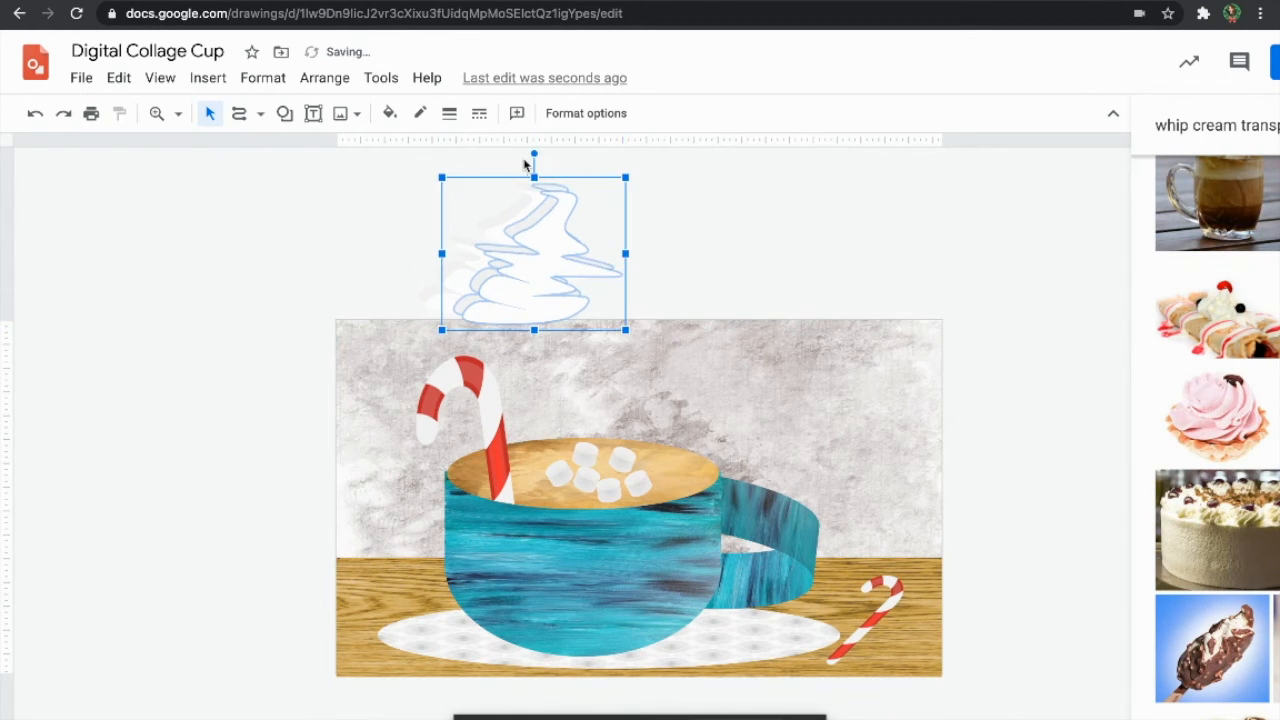
- Add two further copies of the swirl layers, offsetting and tilting each set slightly counterclockwise
{"action": "key", "text": "super+d"}
{"action": "left_click_drag", "start_coordinate": [538, 160], "coordinate": [529, 165]}
{"action": "left_click_drag", "start_coordinate": [554, 260], "coordinate": [569, 250]}
{"action": "key", "text": "super+d"}
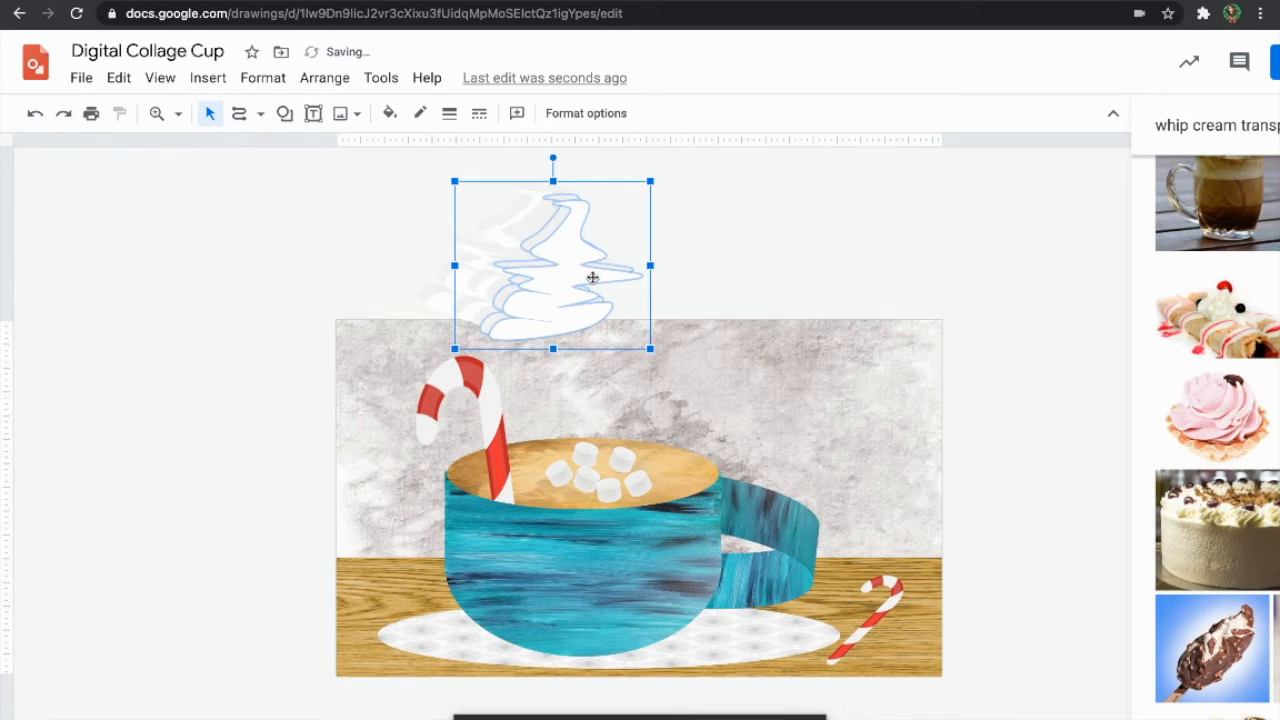
{"action": "left_click_drag", "start_coordinate": [553, 158], "coordinate": [540, 156]}
- Select all the swirl layers, flatten them vertically, and stretch them slightly wider
{"action": "left_click", "coordinate": [679, 276]}
{"action": "left_click_drag", "start_coordinate": [683, 283], "coordinate": [445, 208]}
{"action": "left_click_drag", "start_coordinate": [536, 173], "coordinate": [536, 235]}
{"action": "left_click_drag", "start_coordinate": [655, 294], "coordinate": [676, 294]}
{"action": "left_click_drag", "start_coordinate": [597, 271], "coordinate": [598, 271]}
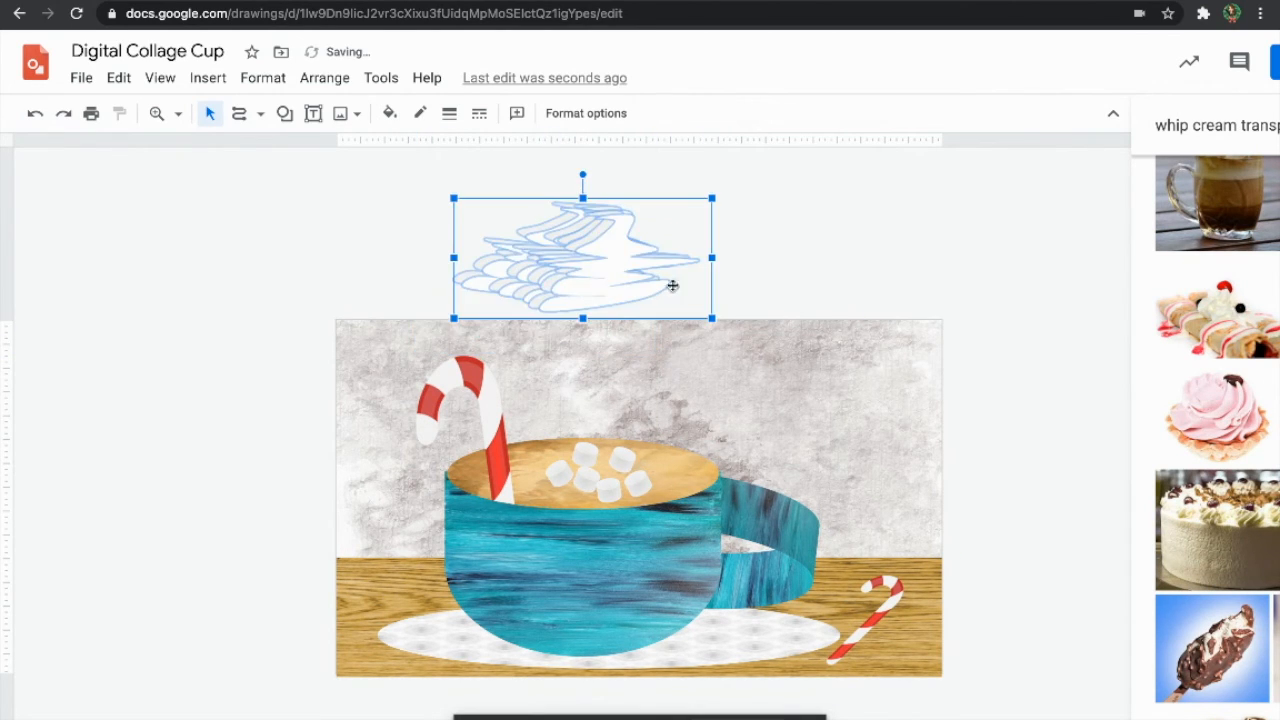
- Duplicate the frontmost white swirl with a slight tilt and fill the copy with very light gray
{"action": "left_click", "coordinate": [756, 281]}
{"action": "left_click", "coordinate": [621, 274]}
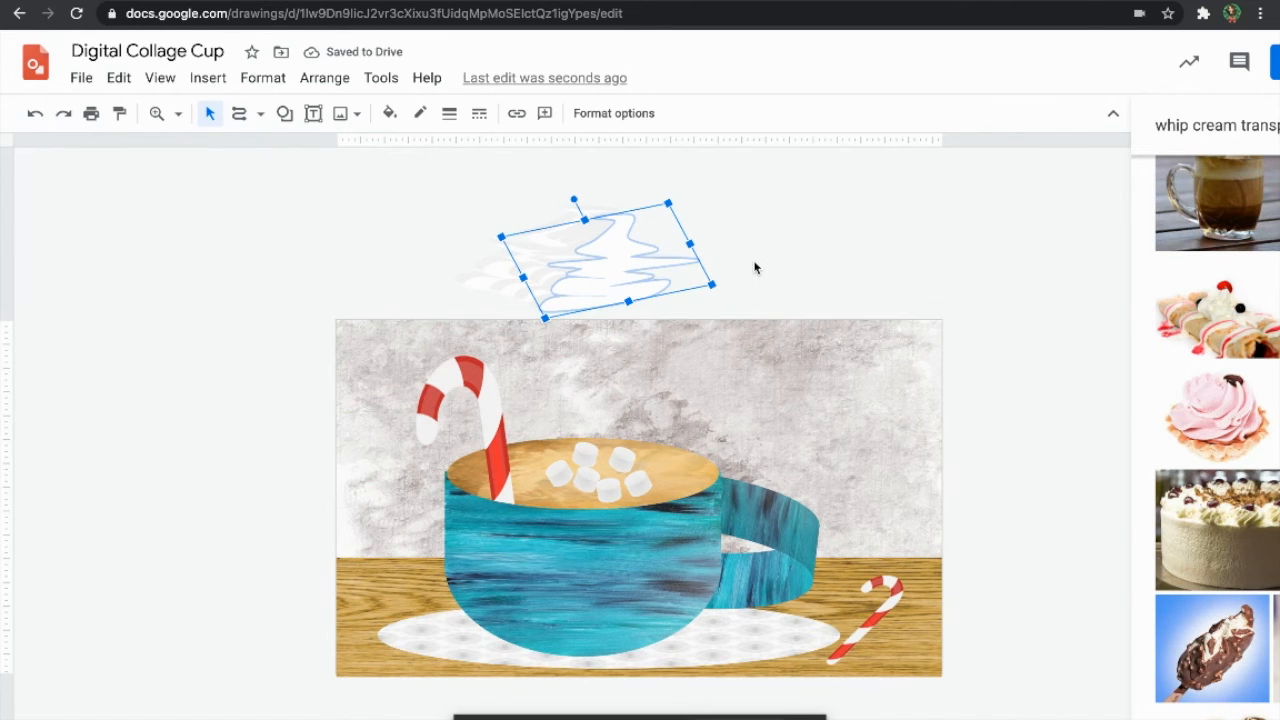
{"action": "key", "text": "super+d"}
{"action": "left_click_drag", "start_coordinate": [583, 213], "coordinate": [576, 210]}
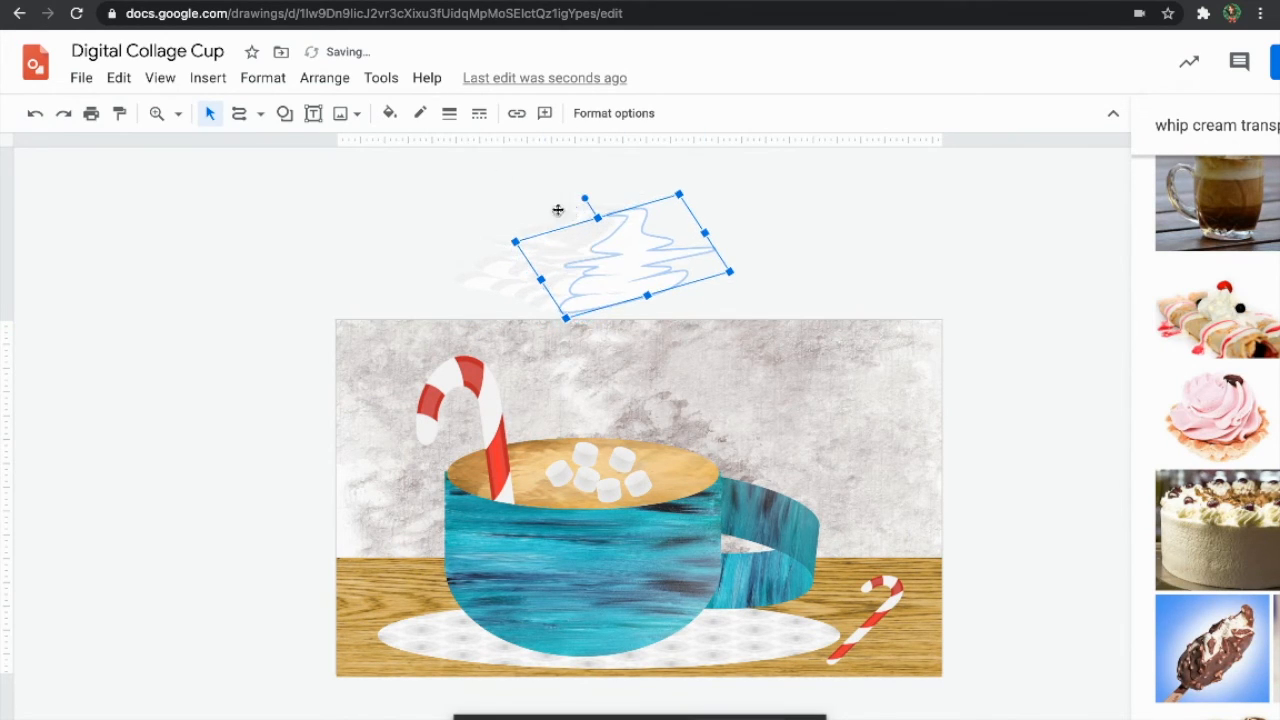
{"action": "left_click", "coordinate": [389, 113]}
{"action": "left_click", "coordinate": [566, 222]}
{"action": "left_click", "coordinate": [834, 272]}
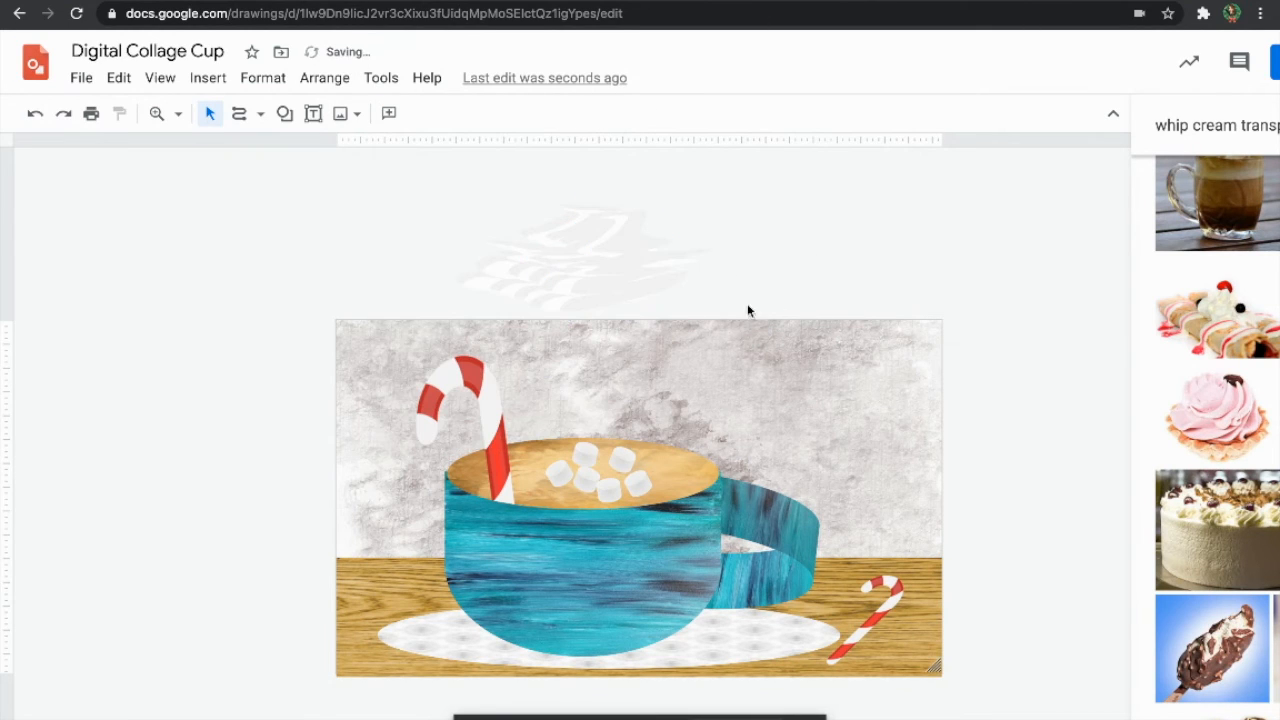
- Select all six marshmallows and move them together out of the cup onto the plate, overlapping the lower corner of the cup beneath its handle
{"action": "left_click_drag", "start_coordinate": [666, 308], "coordinate": [490, 210]}
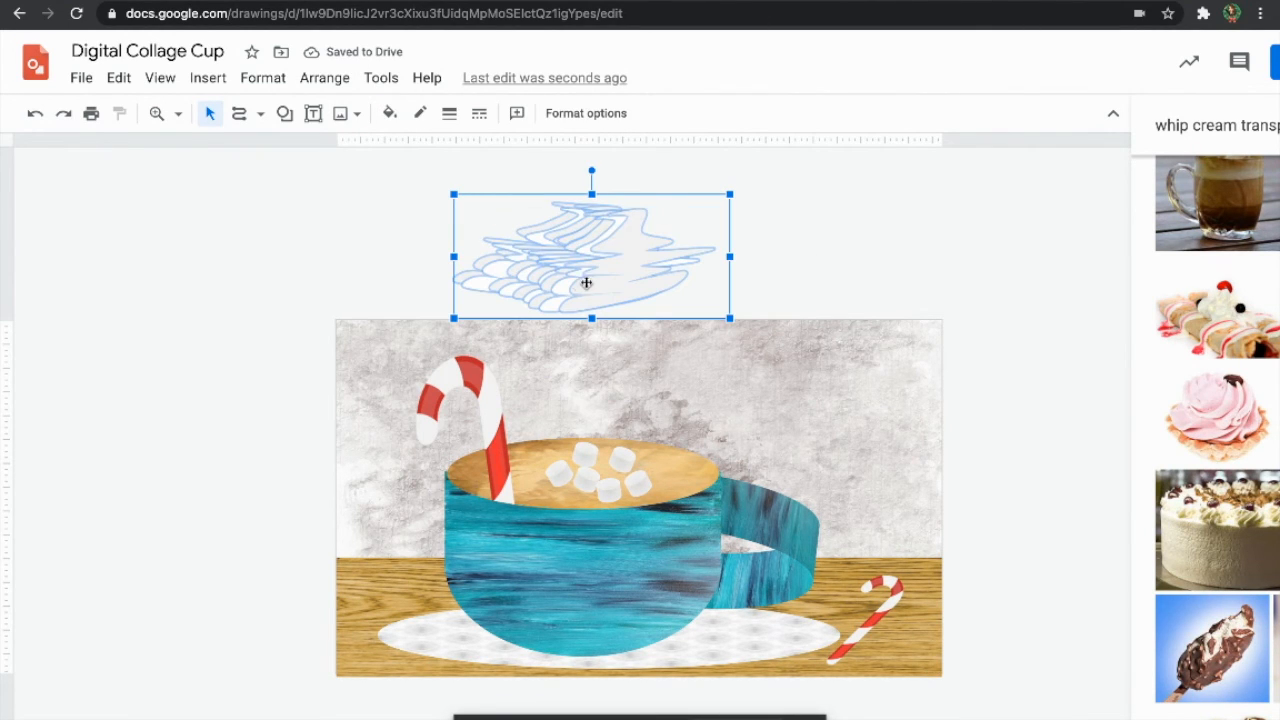
{"action": "left_click", "coordinate": [638, 484]}
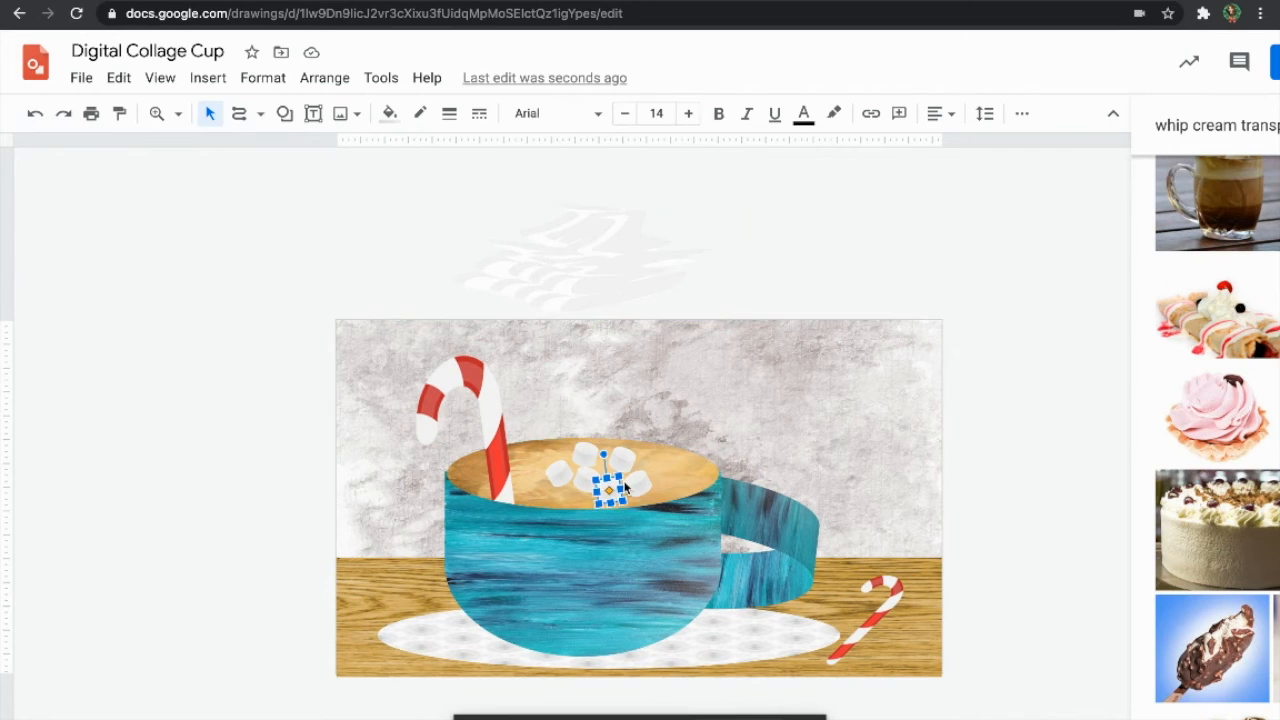
{"action": "left_click", "coordinate": [608, 490], "text": "shift"}
{"action": "left_click", "coordinate": [589, 478], "text": "shift"}
{"action": "left_click", "coordinate": [558, 477], "text": "shift"}
{"action": "left_click", "coordinate": [586, 450], "text": "shift"}
{"action": "key", "text": "Right"}
{"action": "key", "text": "Right"}
{"action": "key", "text": "Right"}
{"action": "key", "text": "Right"}
{"action": "key", "text": "Right"}
{"action": "key", "text": "Right"}
{"action": "key", "text": "Right"}
{"action": "key", "text": "Right"}
{"action": "key", "text": "Right"}
{"action": "key", "text": "Right"}
{"action": "key", "text": "Right"}
{"action": "key", "text": "Right"}
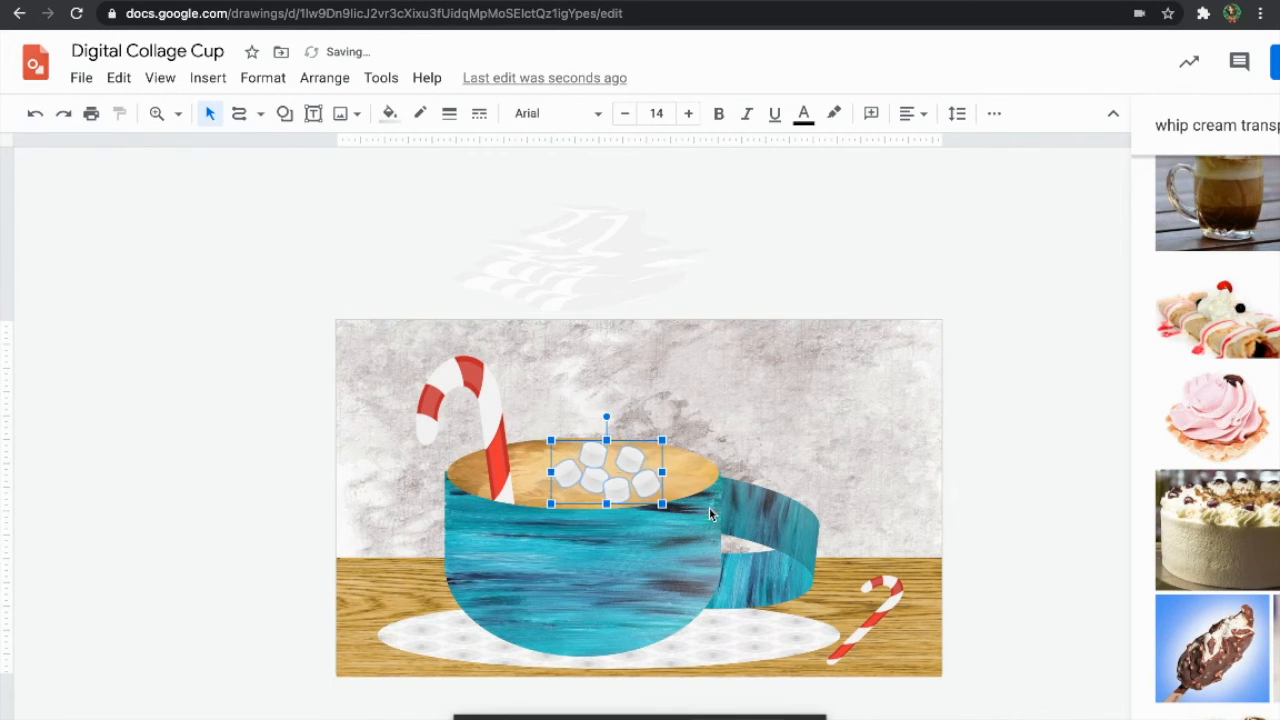
{"action": "key", "text": "Right"}
{"action": "key", "text": "Right"}
{"action": "key", "text": "Right"}
{"action": "key", "text": "Right"}
{"action": "key", "text": "Right"}
{"action": "key", "text": "Right"}
{"action": "key", "text": "Right"}
{"action": "key", "text": "Right"}
{"action": "key", "text": "Right"}
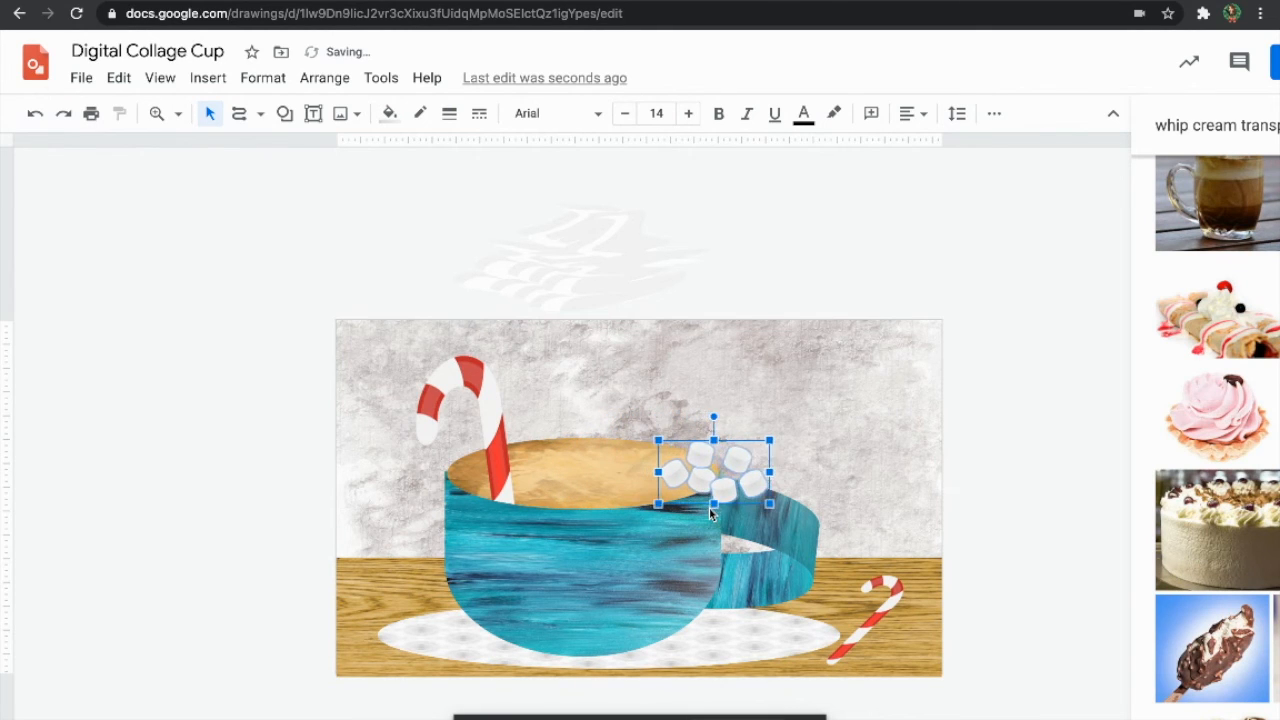
{"action": "key", "text": "Down"}
{"action": "key", "text": "Down"}
{"action": "key", "text": "Down"}
{"action": "key", "text": "Down"}
{"action": "key", "text": "Down"}
{"action": "key", "text": "Down"}
{"action": "key", "text": "Down"}
{"action": "key", "text": "Down"}
{"action": "key", "text": "Down"}
{"action": "key", "text": "Down"}
{"action": "key", "text": "Down"}
{"action": "key", "text": "Down"}
{"action": "key", "text": "Down"}
{"action": "key", "text": "Down"}
{"action": "key", "text": "Down"}
{"action": "key", "text": "Down"}
{"action": "key", "text": "Down"}
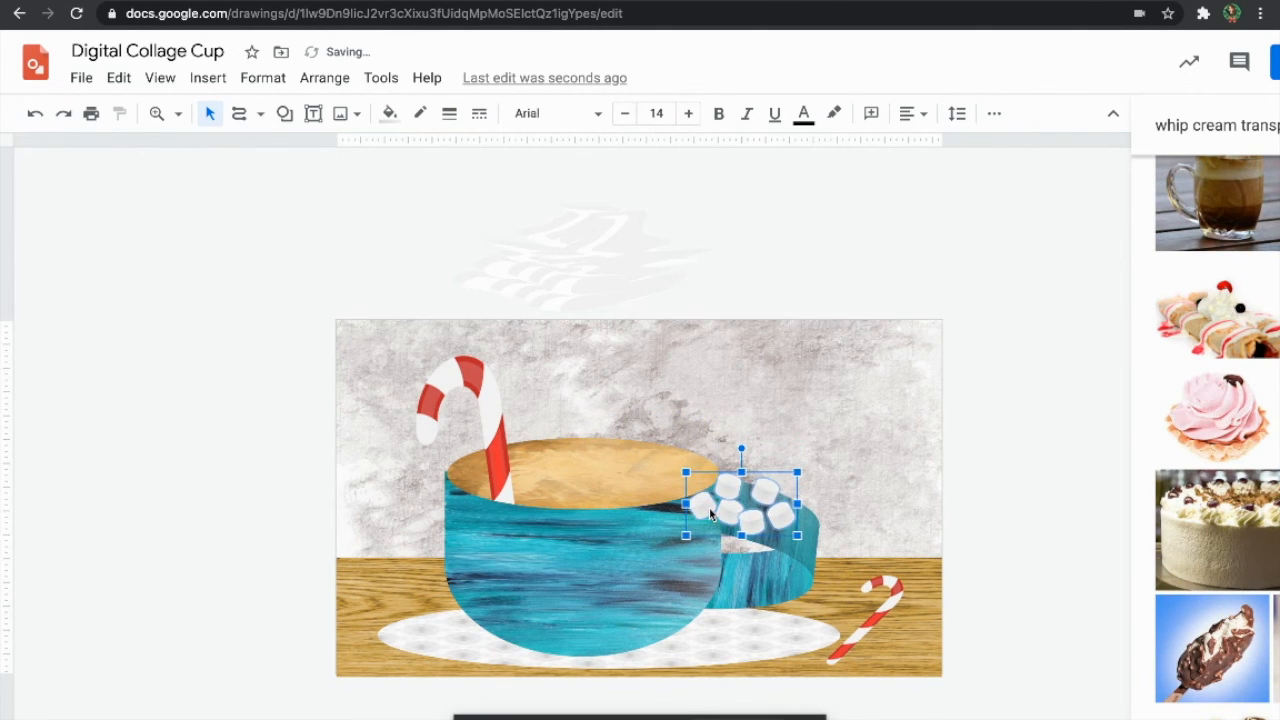
{"action": "key", "text": "Down"}
{"action": "key", "text": "Down"}
{"action": "key", "text": "Left"}
{"action": "key", "text": "Left"}
{"action": "key", "text": "Left"}
{"action": "key", "text": "Left"}
{"action": "key", "text": "Left"}
{"action": "key", "text": "Down"}
{"action": "key", "text": "Down"}
{"action": "key", "text": "Down"}
{"action": "key", "text": "Left"}
{"action": "key", "text": "Left"}
{"action": "key", "text": "Left"}
{"action": "key", "text": "Left"}
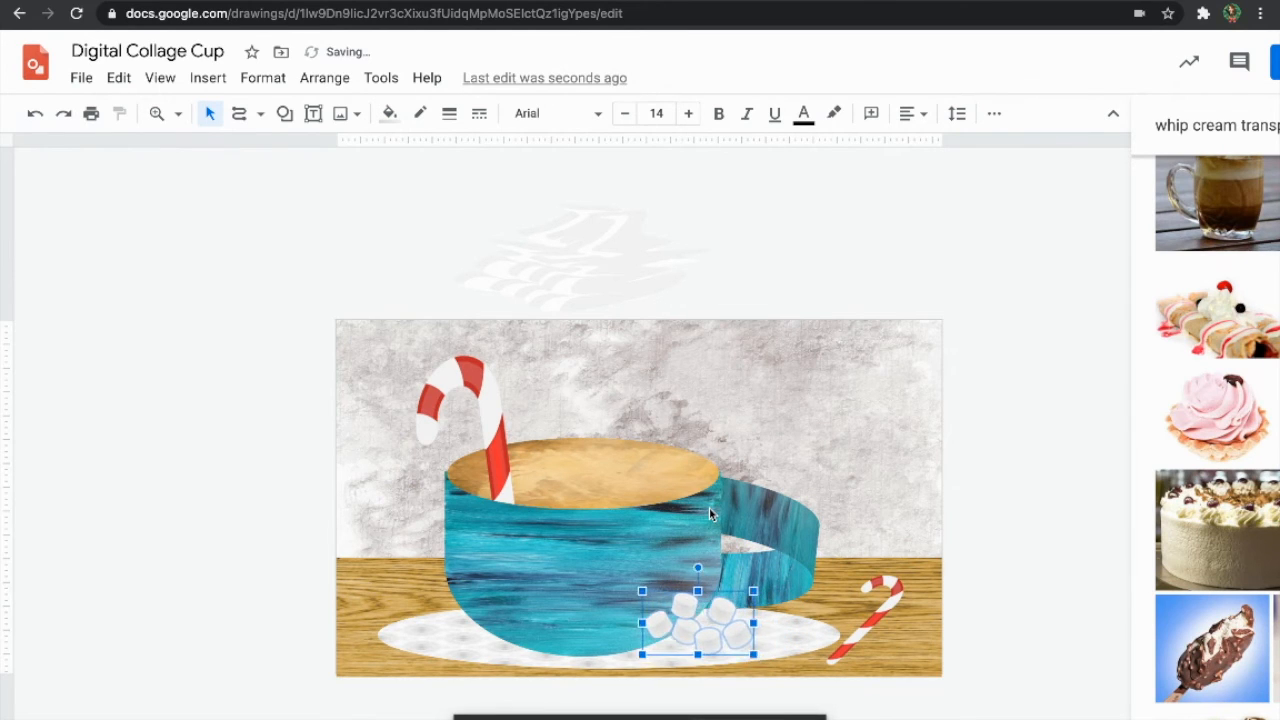
{"action": "key", "text": "Up"}
{"action": "left_click", "coordinate": [982, 549]}
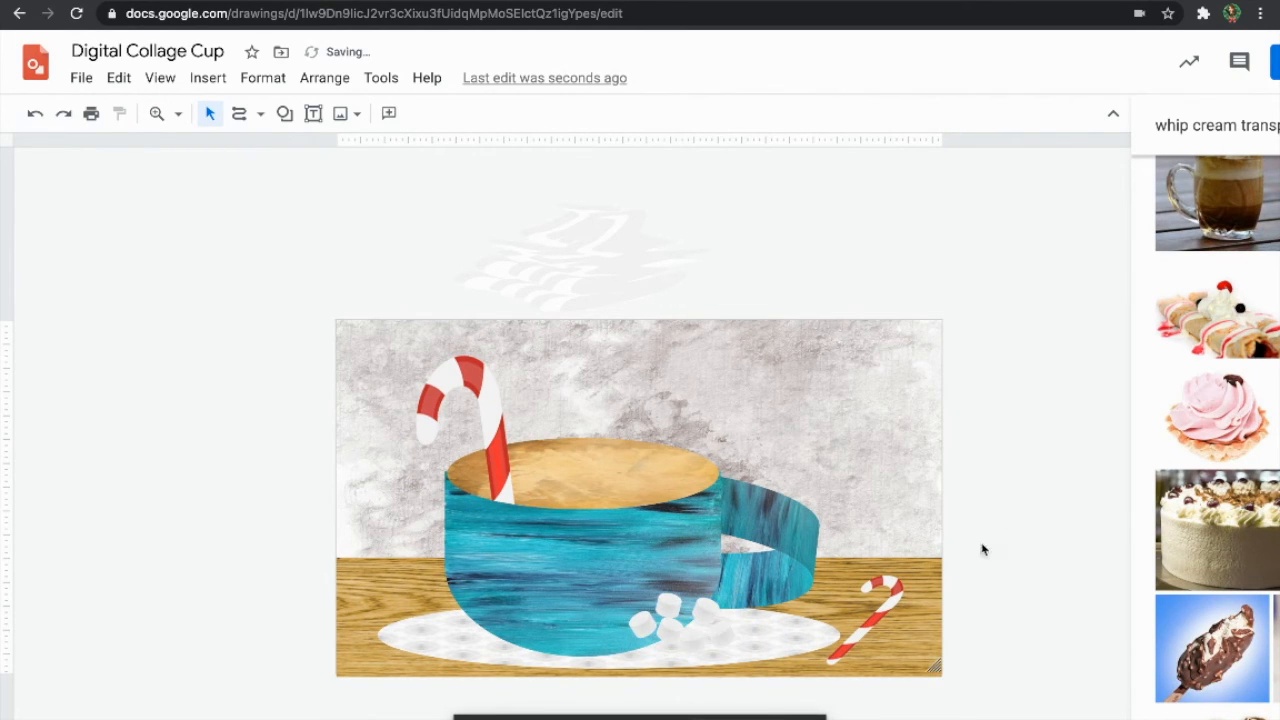
- Select all the whipped cream swirl layers, scale them down, and position them on the drink's surface beside the candy cane
{"action": "left_click", "coordinate": [736, 646]}
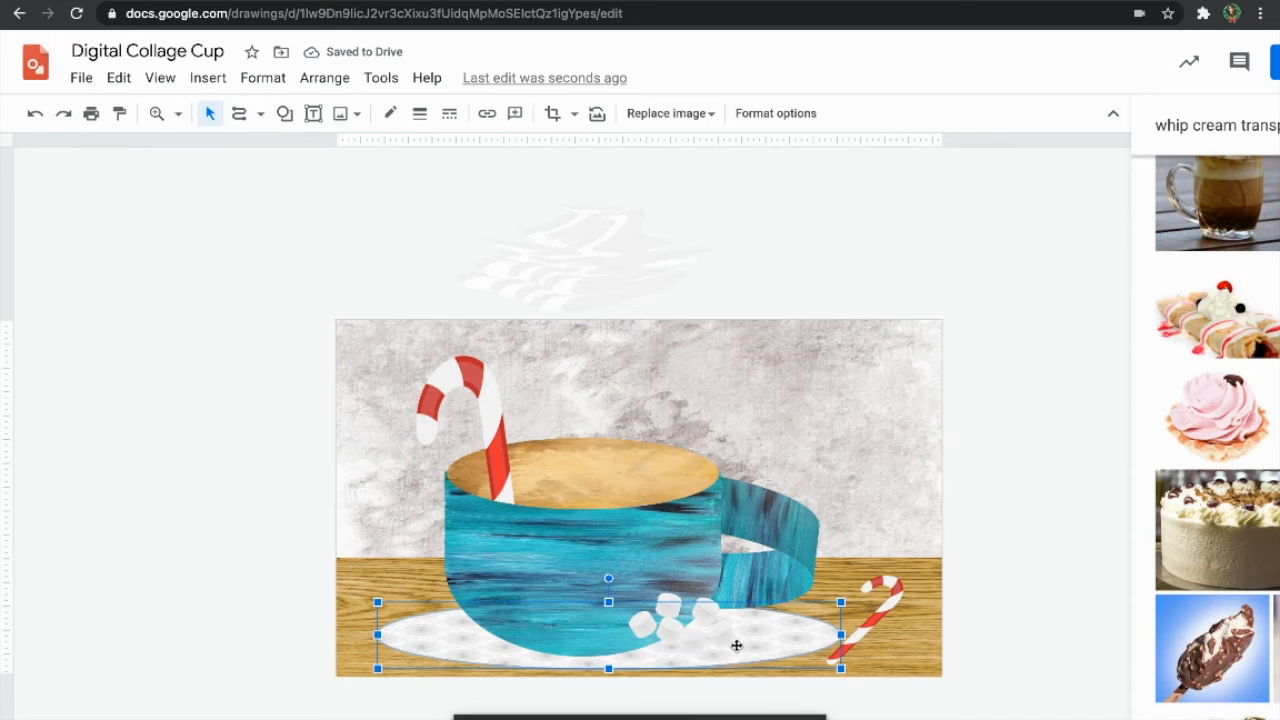
{"action": "left_click", "coordinate": [557, 248]}
{"action": "left_click_drag", "start_coordinate": [486, 174], "coordinate": [696, 276]}
{"action": "left_click_drag", "start_coordinate": [599, 262], "coordinate": [616, 452]}
{"action": "left_click_drag", "start_coordinate": [746, 382], "coordinate": [643, 414]}
{"action": "left_click_drag", "start_coordinate": [570, 460], "coordinate": [600, 466]}
{"action": "left_click", "coordinate": [976, 401]}
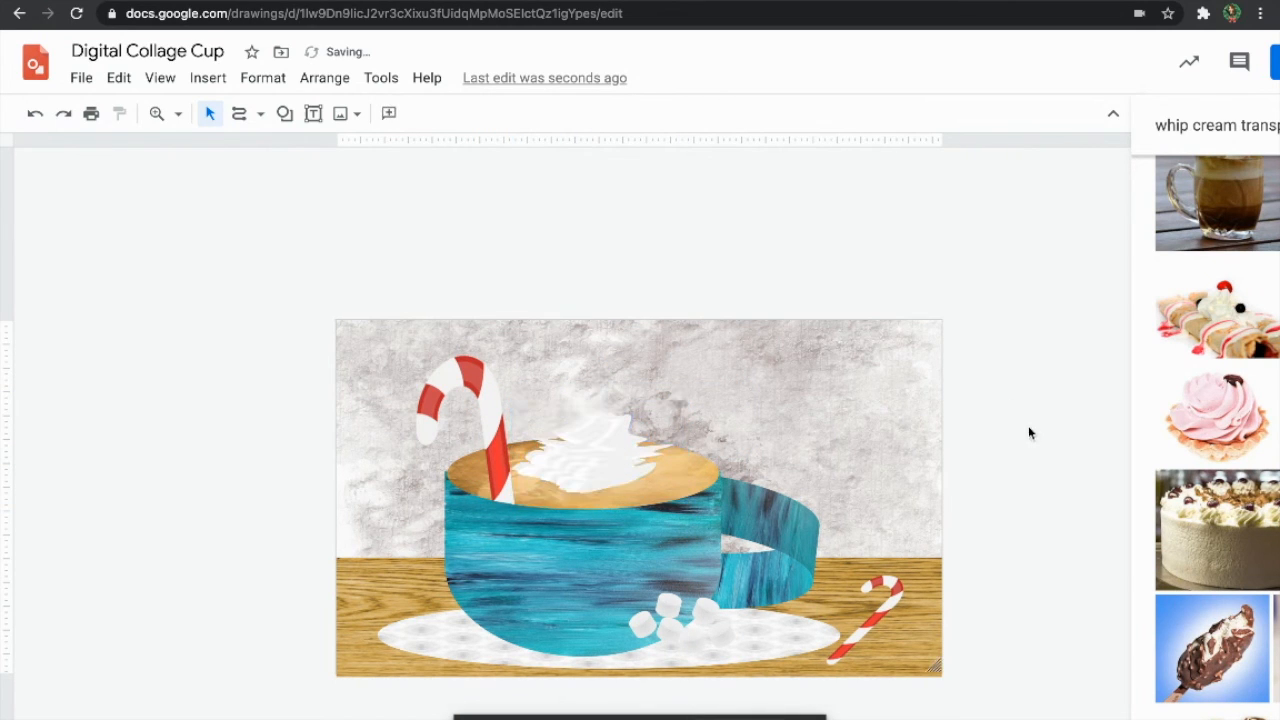
- Replace the plate's texture with a plain white paper image from the "scrapbook paper white" web results
{"action": "left_click", "coordinate": [746, 447]}
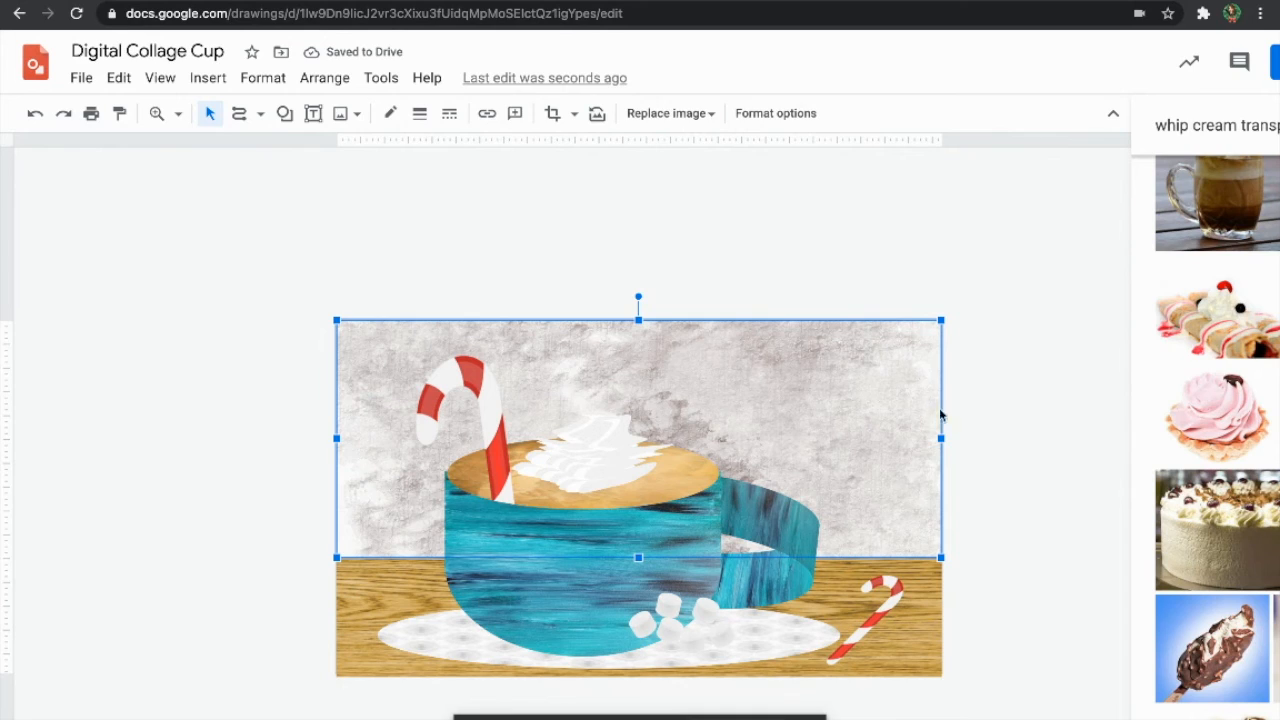
{"action": "key", "text": "ctrl+minus"}
{"action": "left_click", "coordinate": [685, 585]}
{"action": "left_click", "coordinate": [598, 105]}
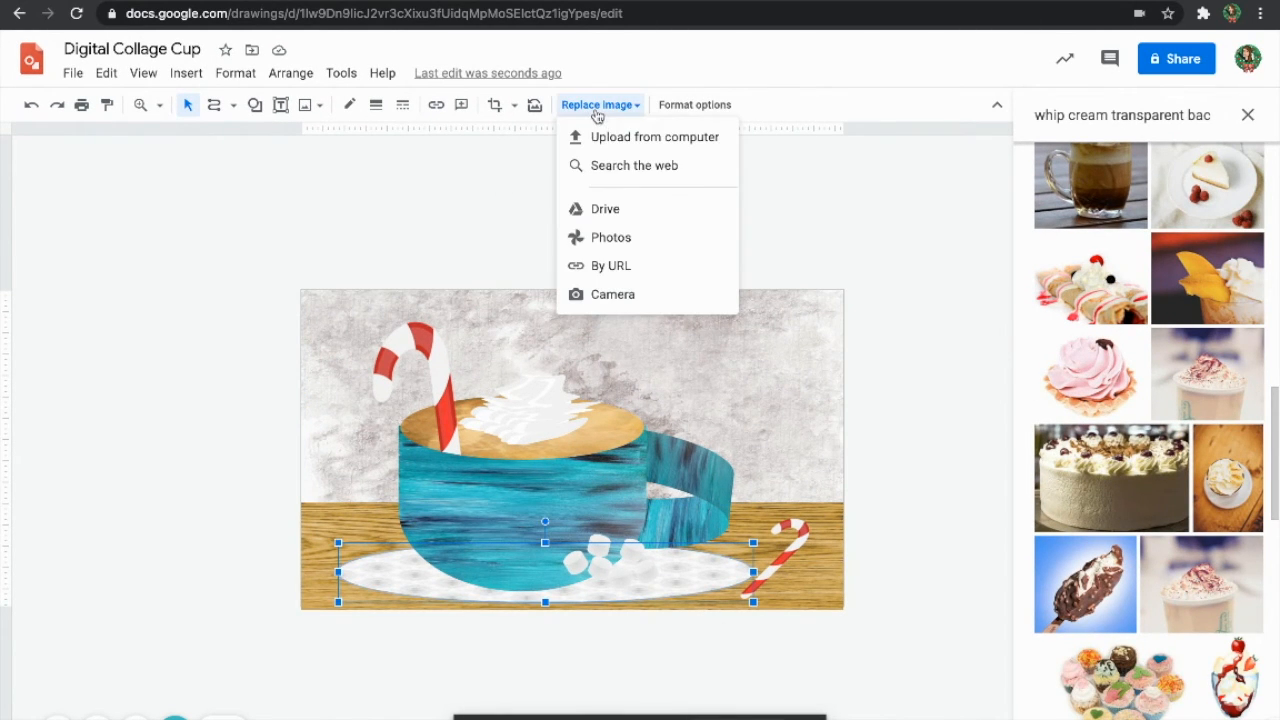
{"action": "left_click", "coordinate": [617, 167]}
{"action": "left_click", "coordinate": [1194, 125]}
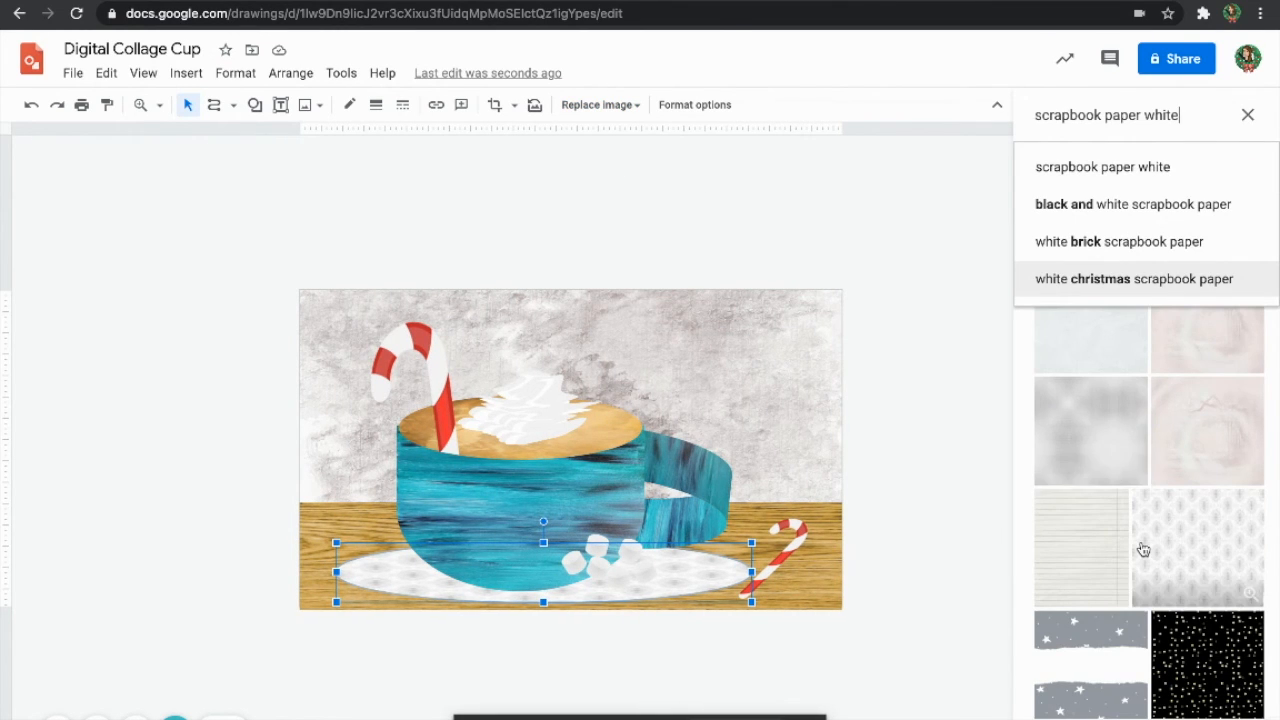
{"action": "scroll", "coordinate": [1143, 549], "scroll_direction": "down", "scroll_amount": 2}
{"action": "left_click", "coordinate": [1095, 396]}
{"action": "left_click", "coordinate": [1095, 416]}
{"action": "left_click", "coordinate": [1226, 715]}
{"action": "left_click", "coordinate": [1108, 460]}
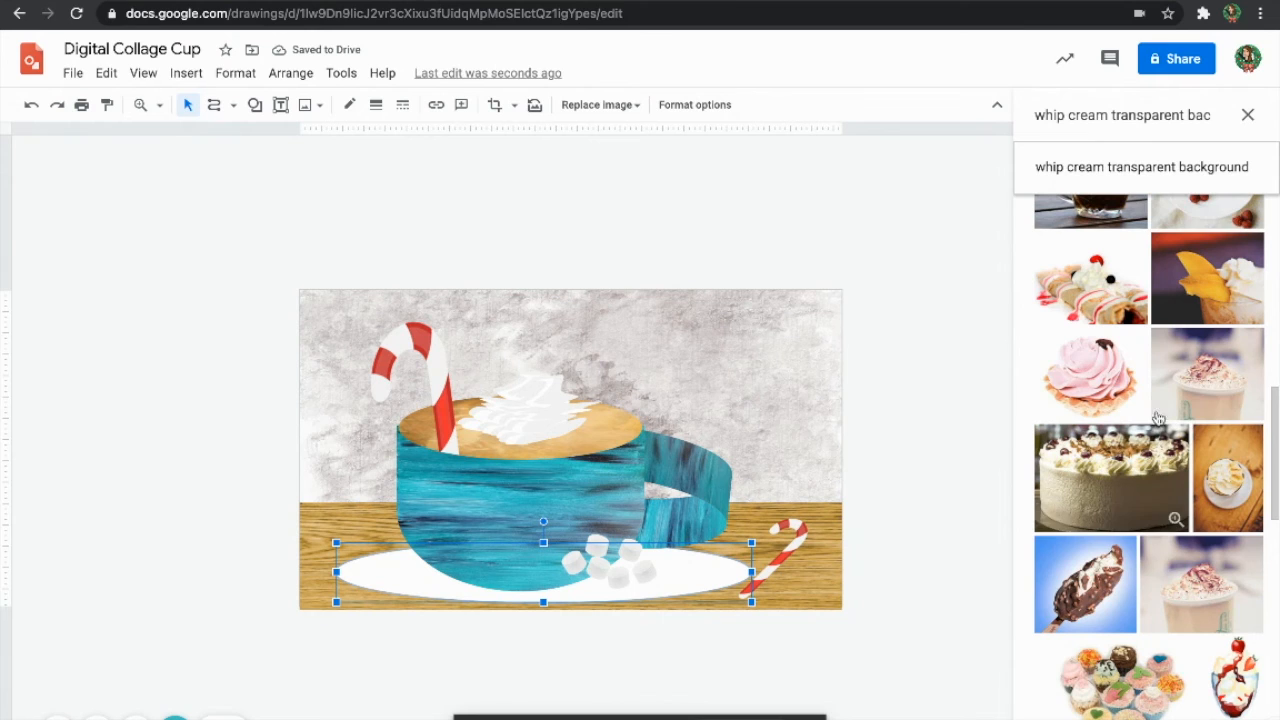
- Swap the plate's texture for a different image from the "scrapbook paper white" web results
{"action": "scroll", "coordinate": [1143, 241], "scroll_direction": "up", "scroll_amount": 1}
{"action": "scroll", "coordinate": [1143, 241], "scroll_direction": "up", "scroll_amount": 8}
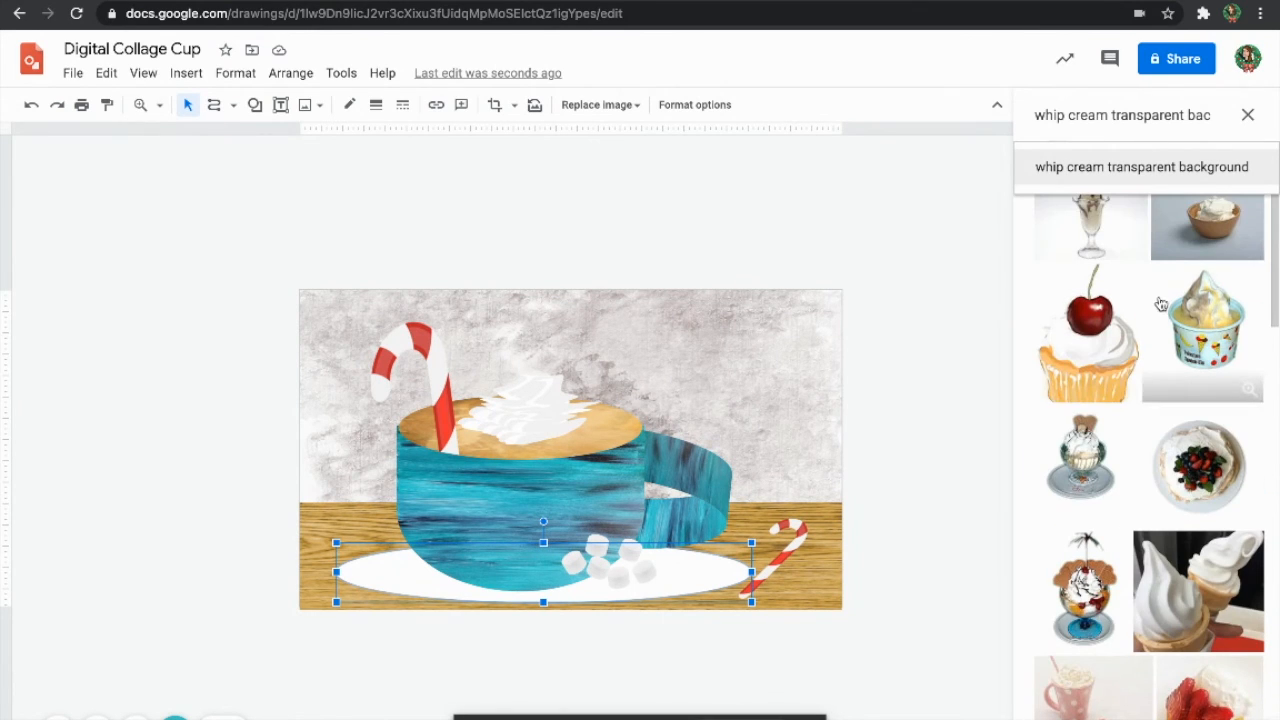
{"action": "double_click", "coordinate": [1202, 116]}
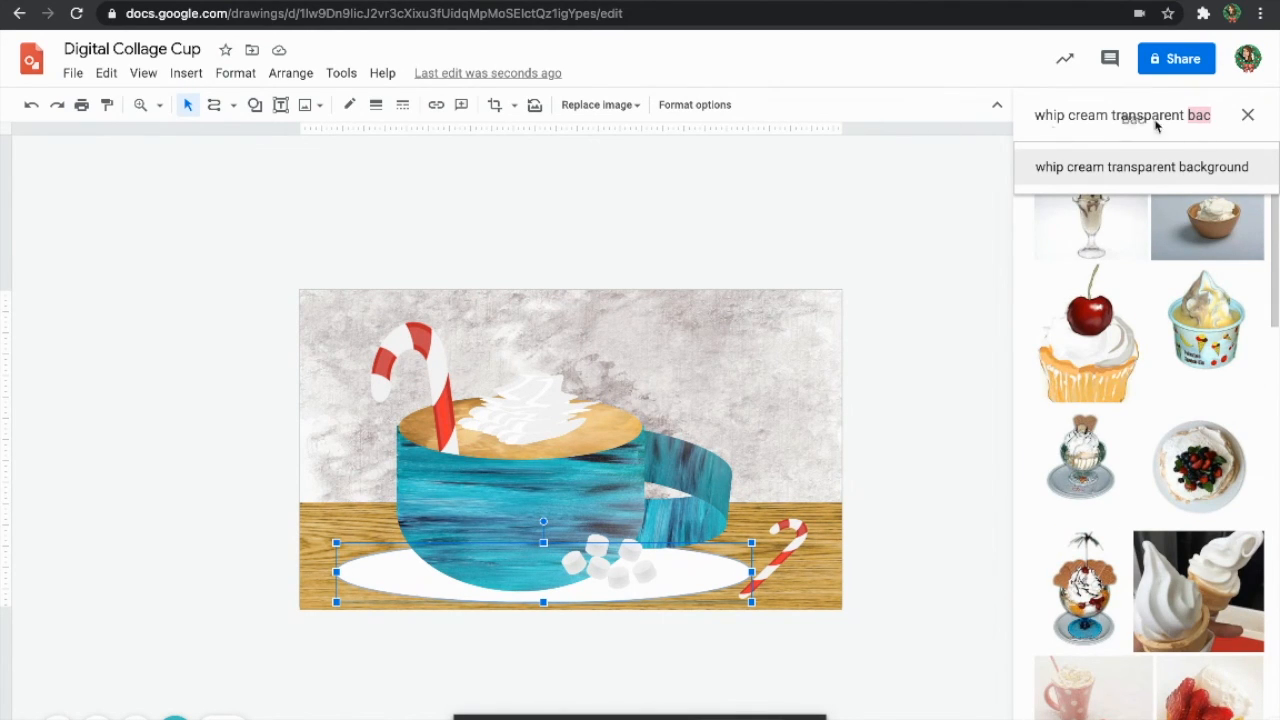
{"action": "left_click", "coordinate": [1247, 116]}
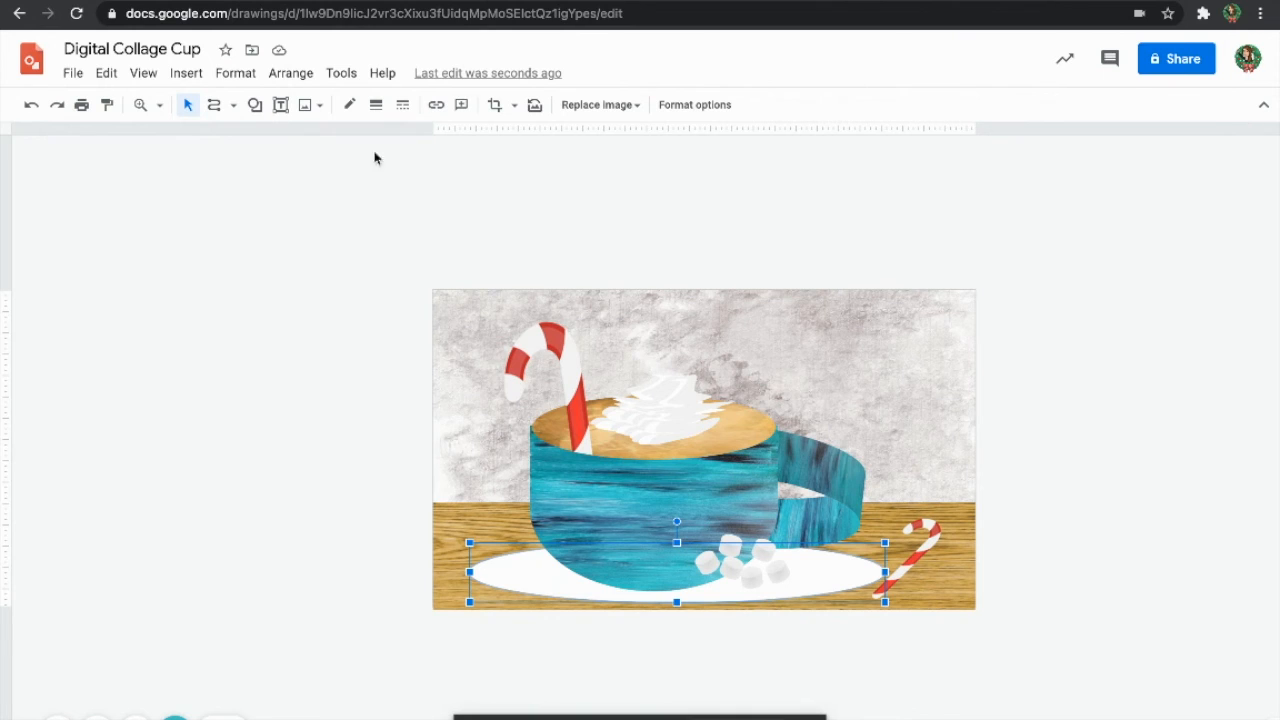
{"action": "left_click", "coordinate": [600, 105]}
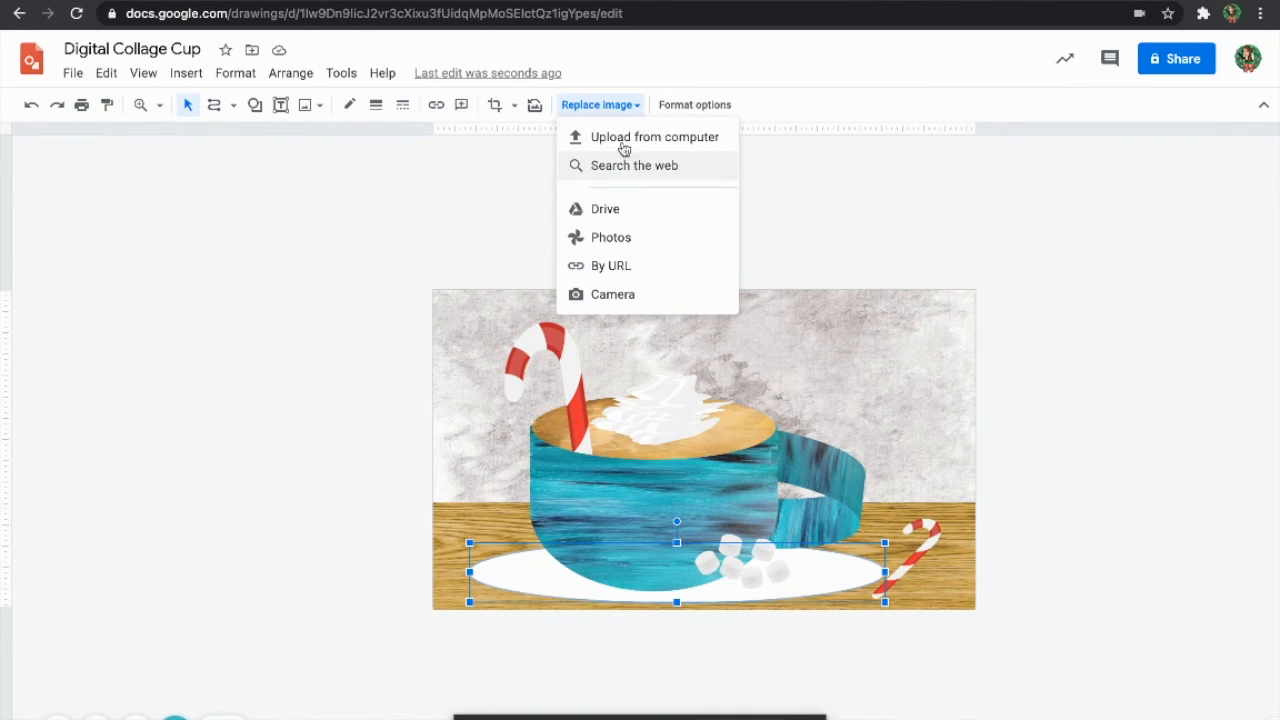
{"action": "left_click", "coordinate": [624, 172]}
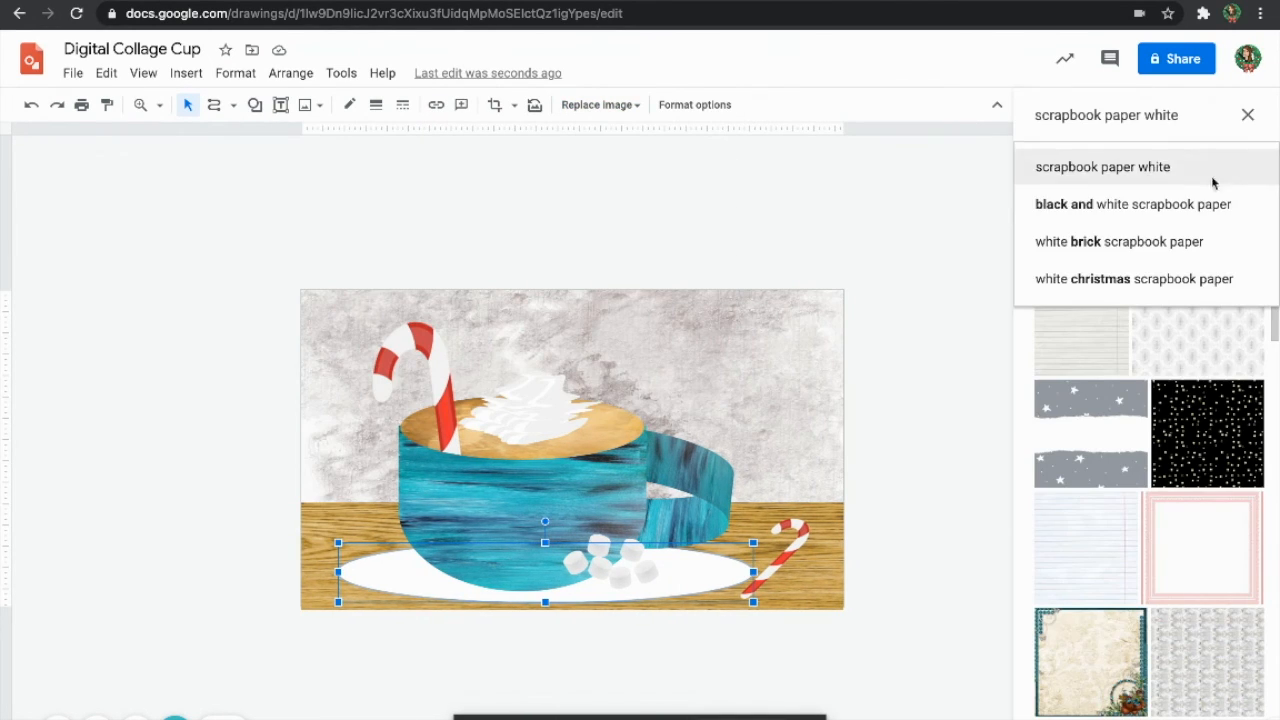
{"action": "left_click", "coordinate": [1089, 453]}
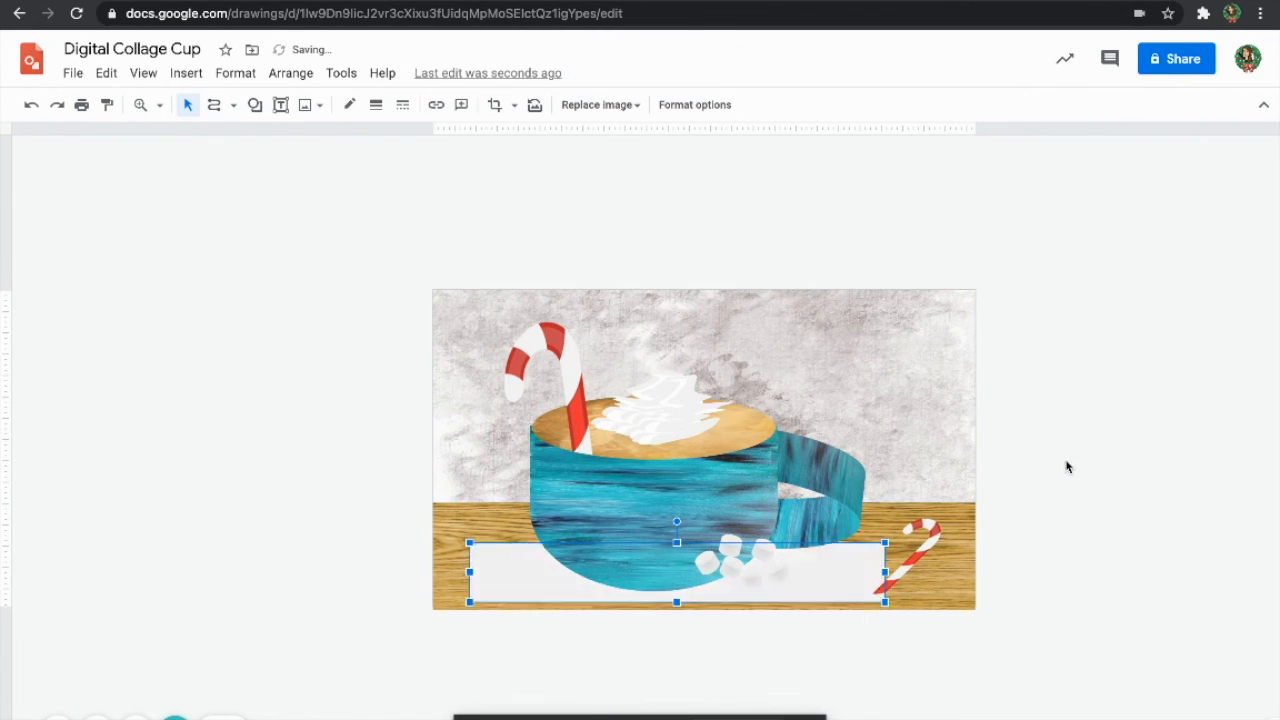
- Search the web for "scrapbook paper grey" and replace the plate's image with the medium gray linen-like texture
{"action": "left_click", "coordinate": [597, 105]}
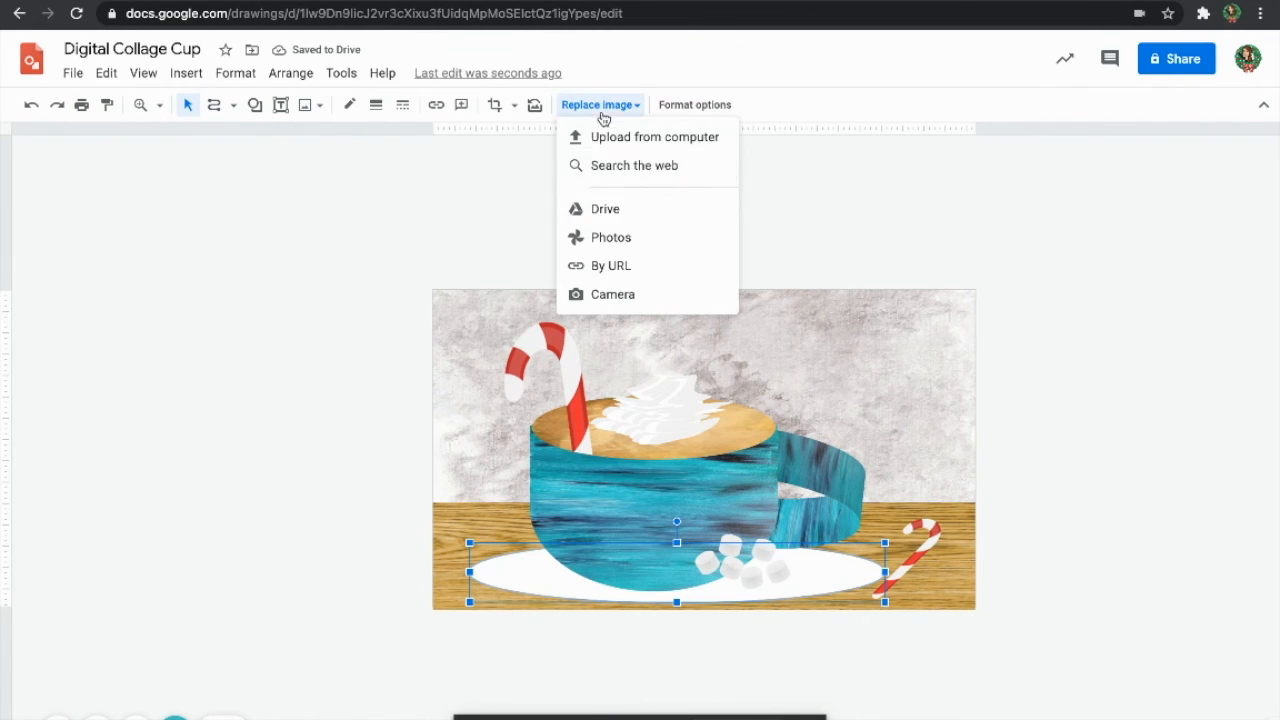
{"action": "left_click", "coordinate": [628, 166]}
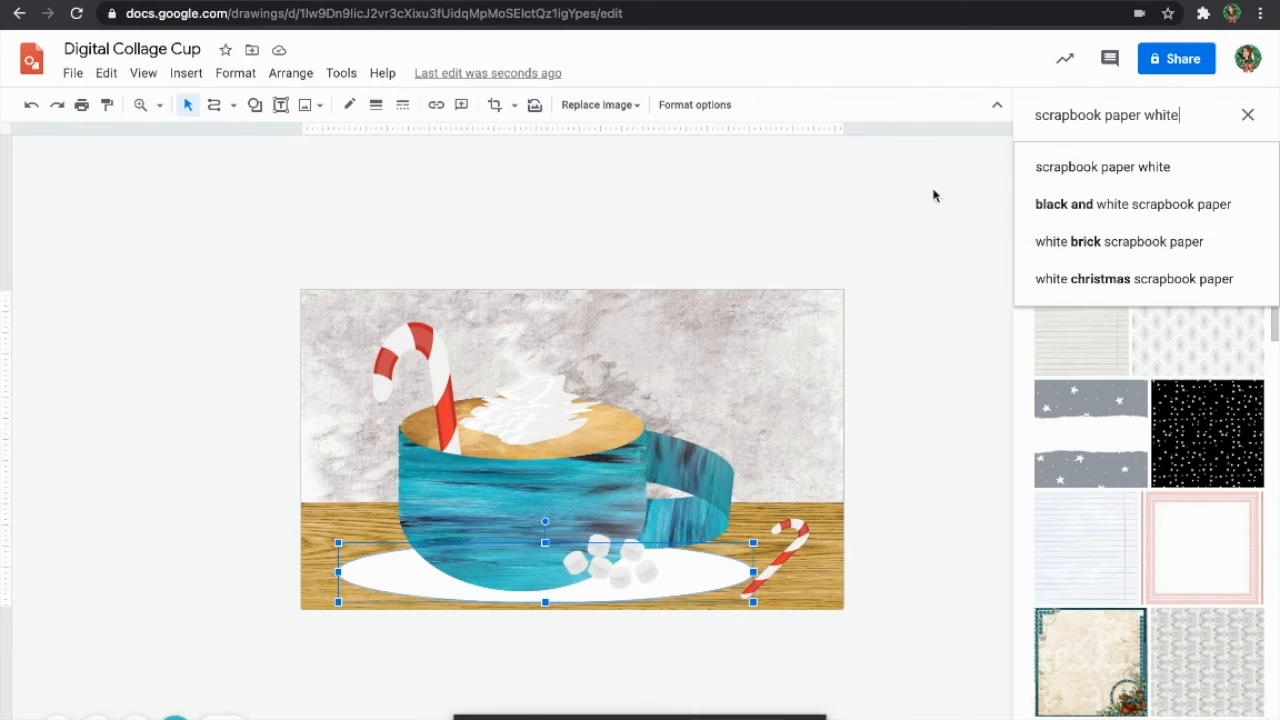
{"action": "scroll", "coordinate": [1140, 448], "scroll_direction": "down", "scroll_amount": 5}
{"action": "key", "text": "BackSpace"}
{"action": "key", "text": "BackSpace"}
{"action": "key", "text": "BackSpace"}
{"action": "key", "text": "BackSpace"}
{"action": "key", "text": "BackSpace"}
{"action": "type", "text": "grey"}
{"action": "key", "text": "Return"}
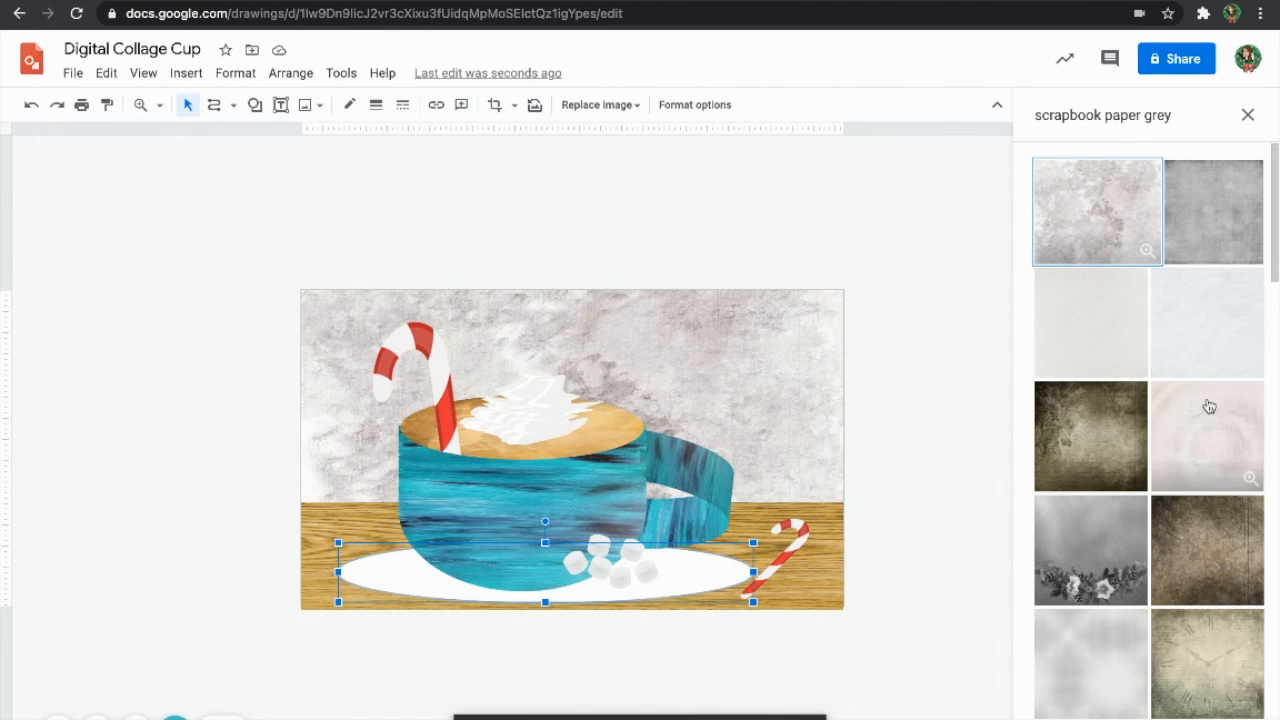
{"action": "left_click", "coordinate": [1233, 227]}
{"action": "left_click", "coordinate": [1248, 707]}
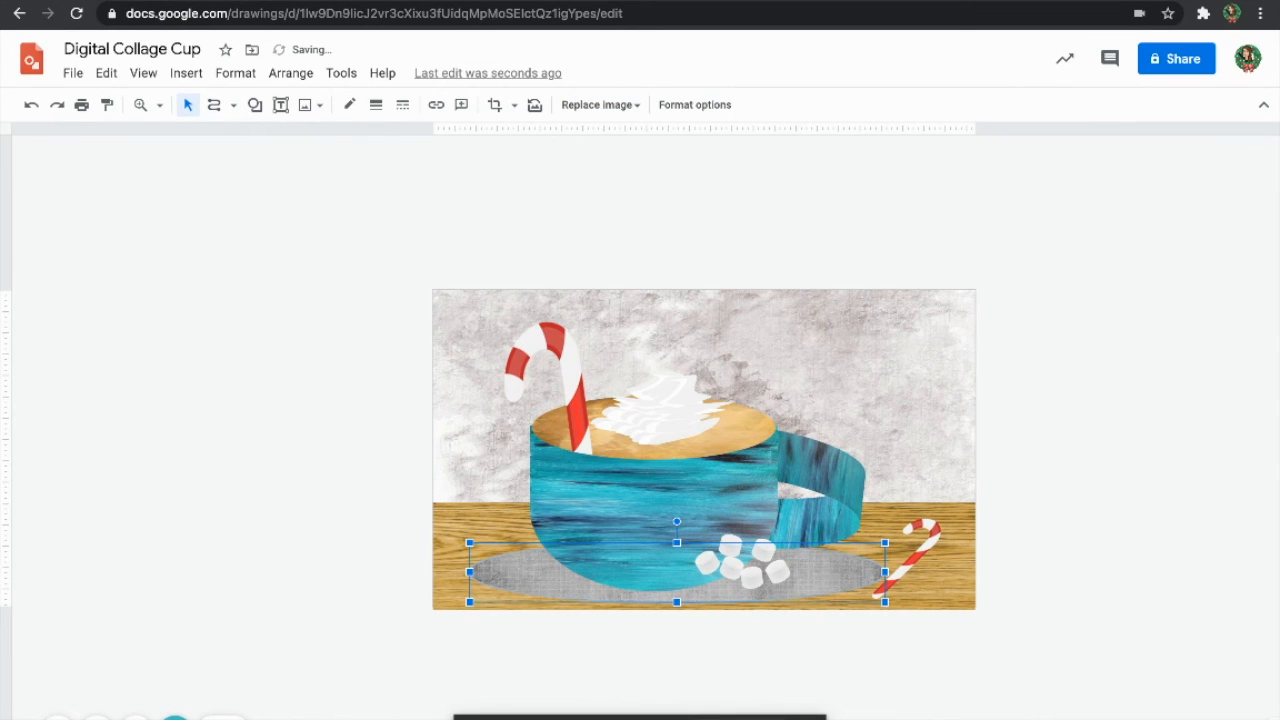
- Replace the wall background with the dark brown distressed paper from the "scrapbook paper grey" web results
{"action": "left_click", "coordinate": [909, 398]}
{"action": "left_click", "coordinate": [598, 105]}
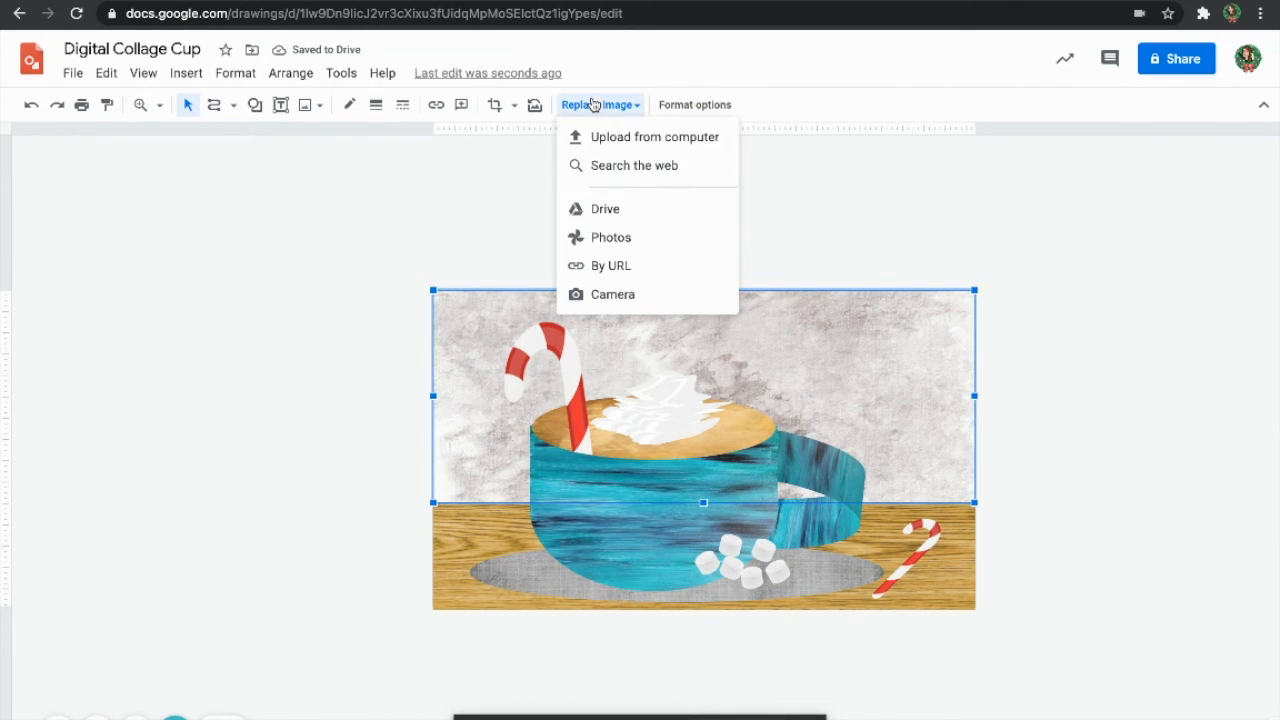
{"action": "left_click", "coordinate": [621, 166]}
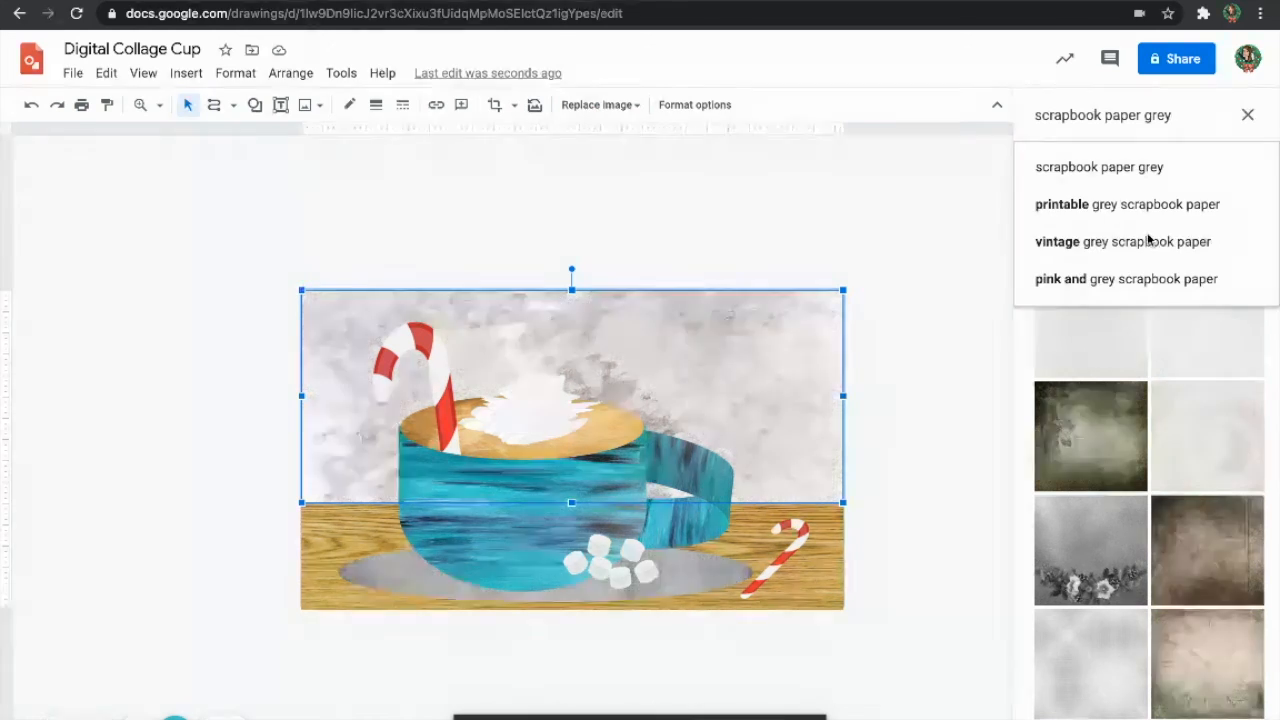
{"action": "left_click", "coordinate": [1216, 577]}
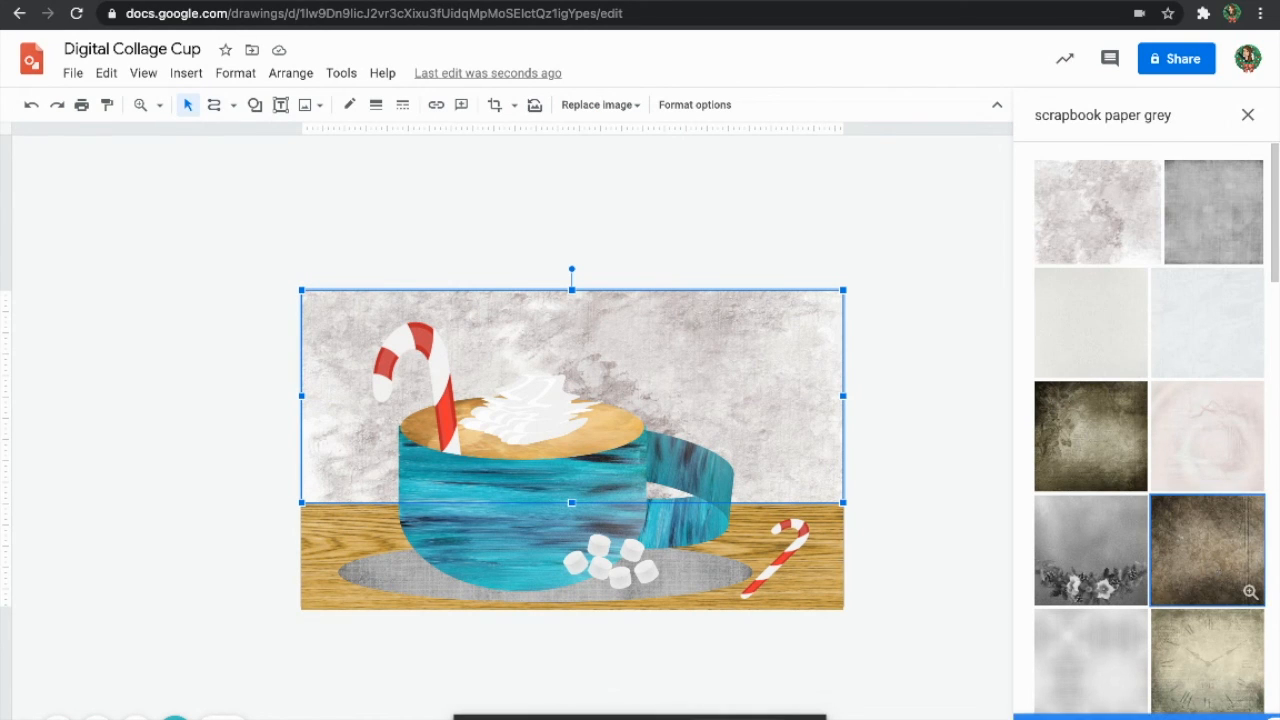
{"action": "left_click", "coordinate": [1160, 717]}
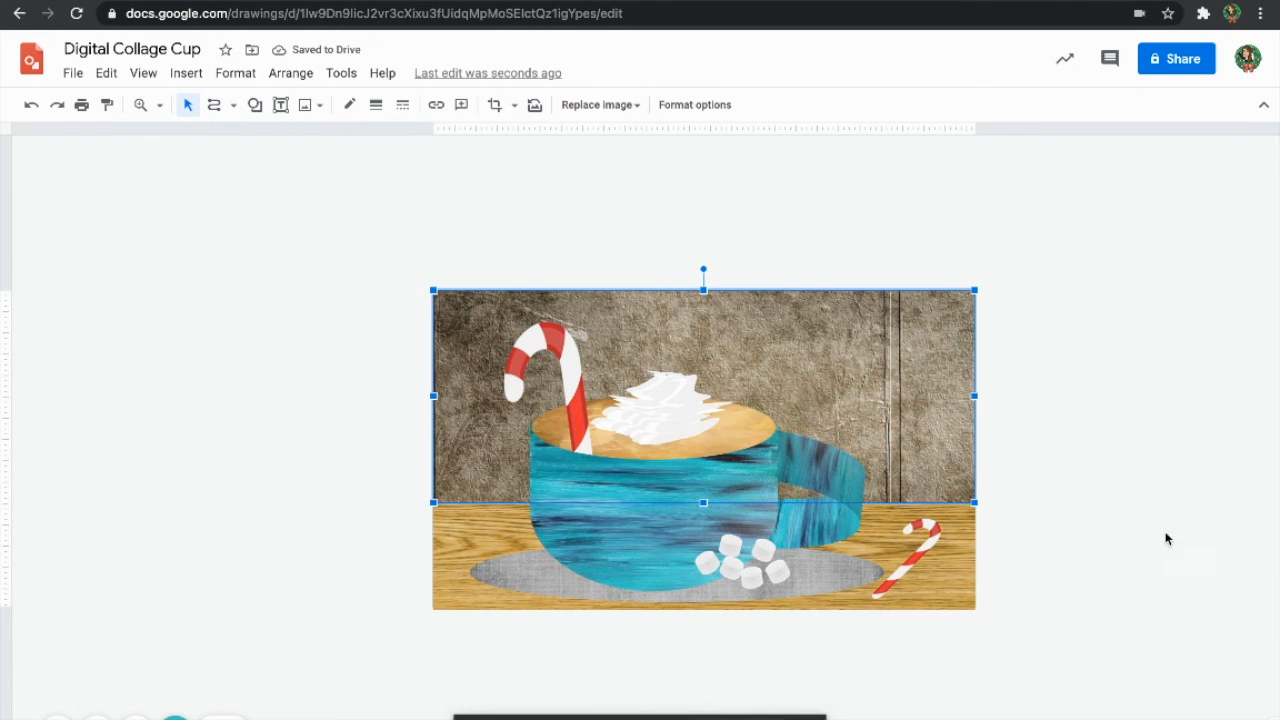
- Select the wooden table image and search the web for "scrapbook paper granite" as its replacement
{"action": "left_click", "coordinate": [946, 574]}
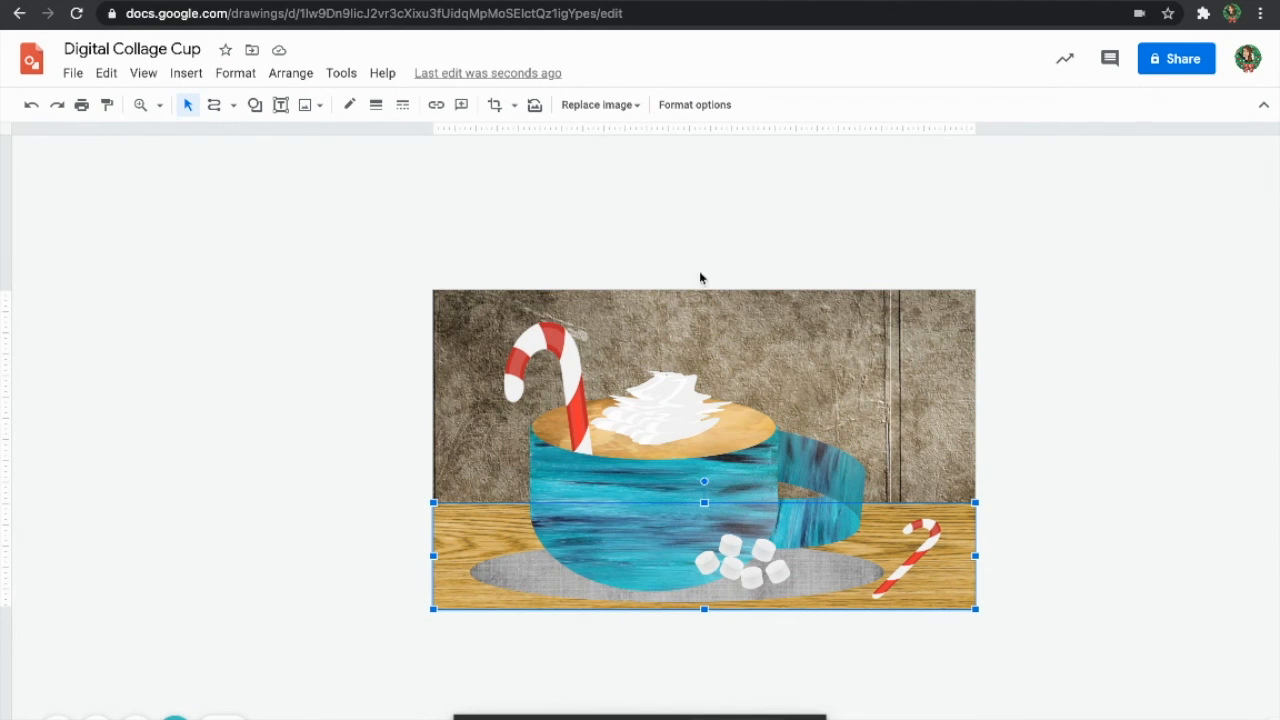
{"action": "left_click", "coordinate": [612, 105]}
{"action": "left_click", "coordinate": [624, 166]}
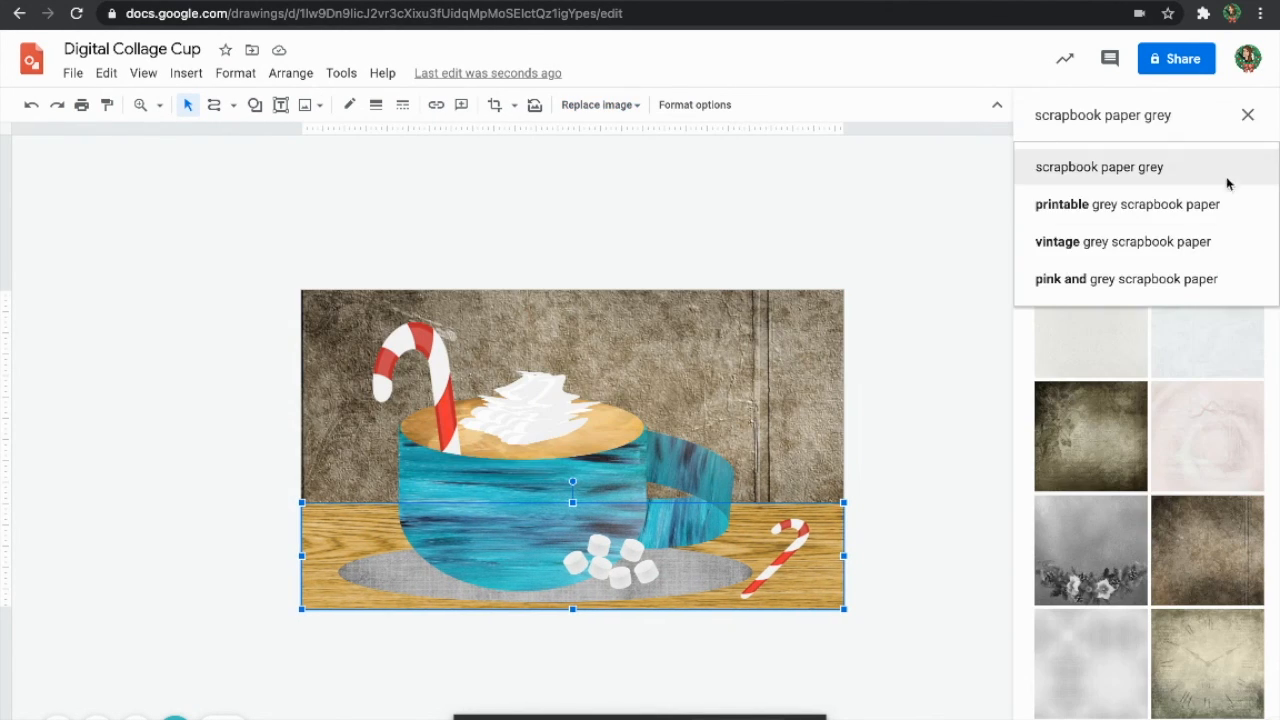
{"action": "double_click", "coordinate": [1154, 120]}
{"action": "type", "text": "granite"}
{"action": "key", "text": "Return"}
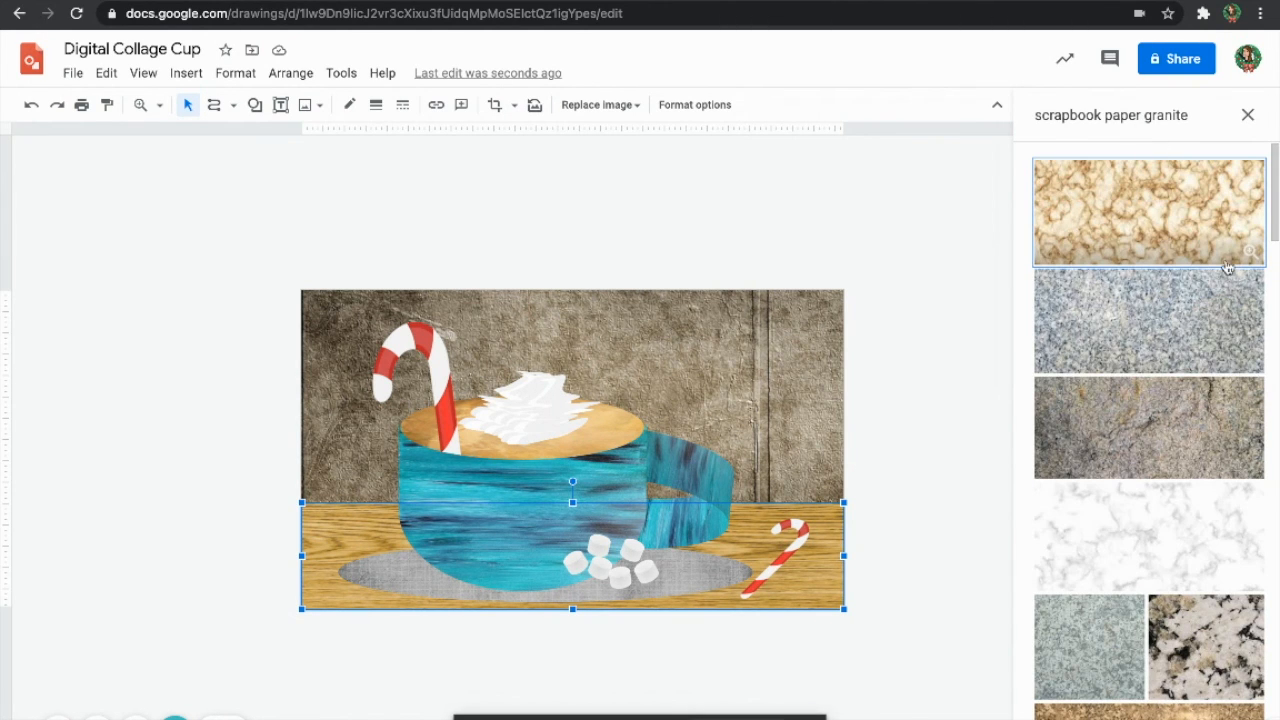
- Browse the granite texture results for the table and preview the rainbow granite image at full size
{"action": "left_click", "coordinate": [1218, 334]}
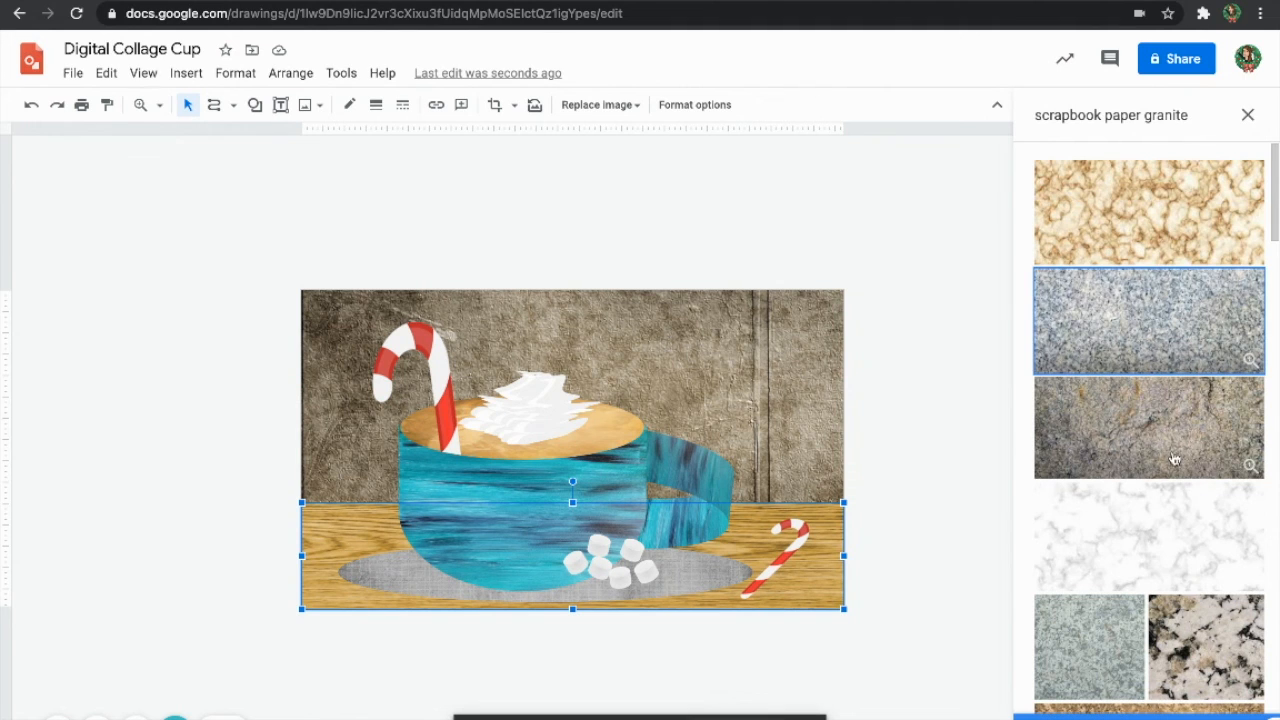
{"action": "scroll", "coordinate": [1194, 542], "scroll_direction": "down", "scroll_amount": 1}
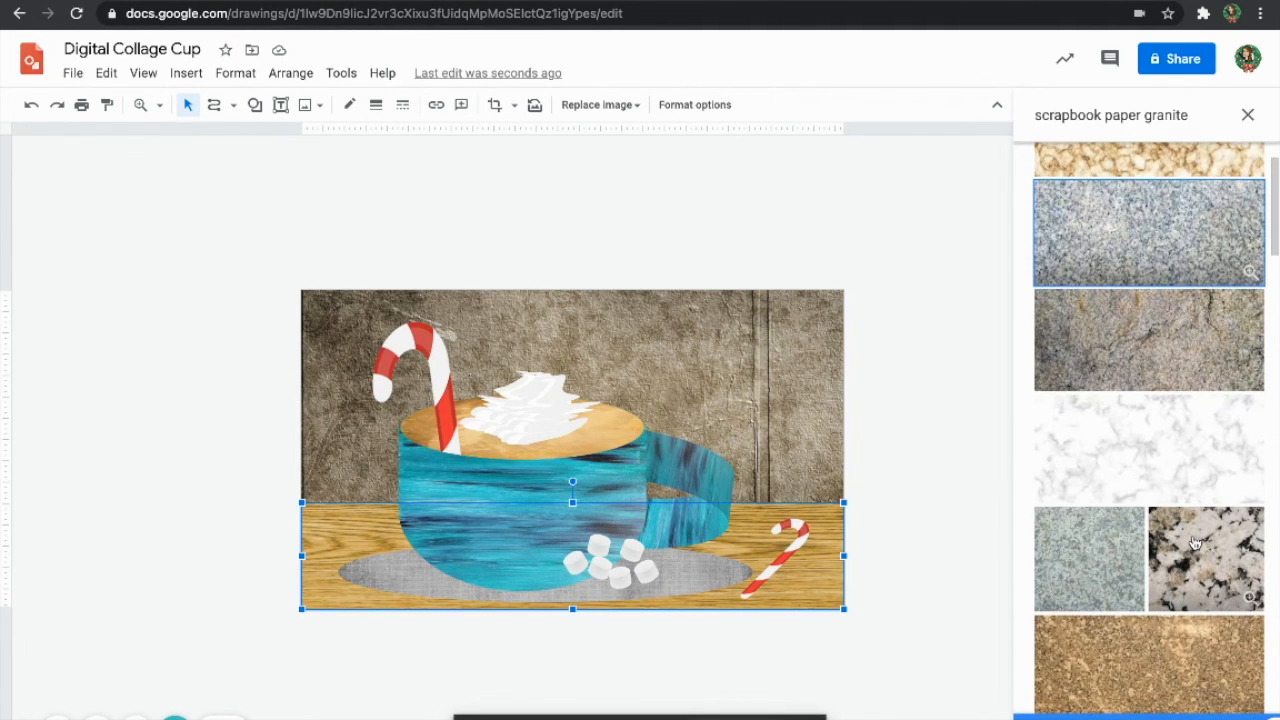
{"action": "scroll", "coordinate": [1194, 542], "scroll_direction": "down", "scroll_amount": 10}
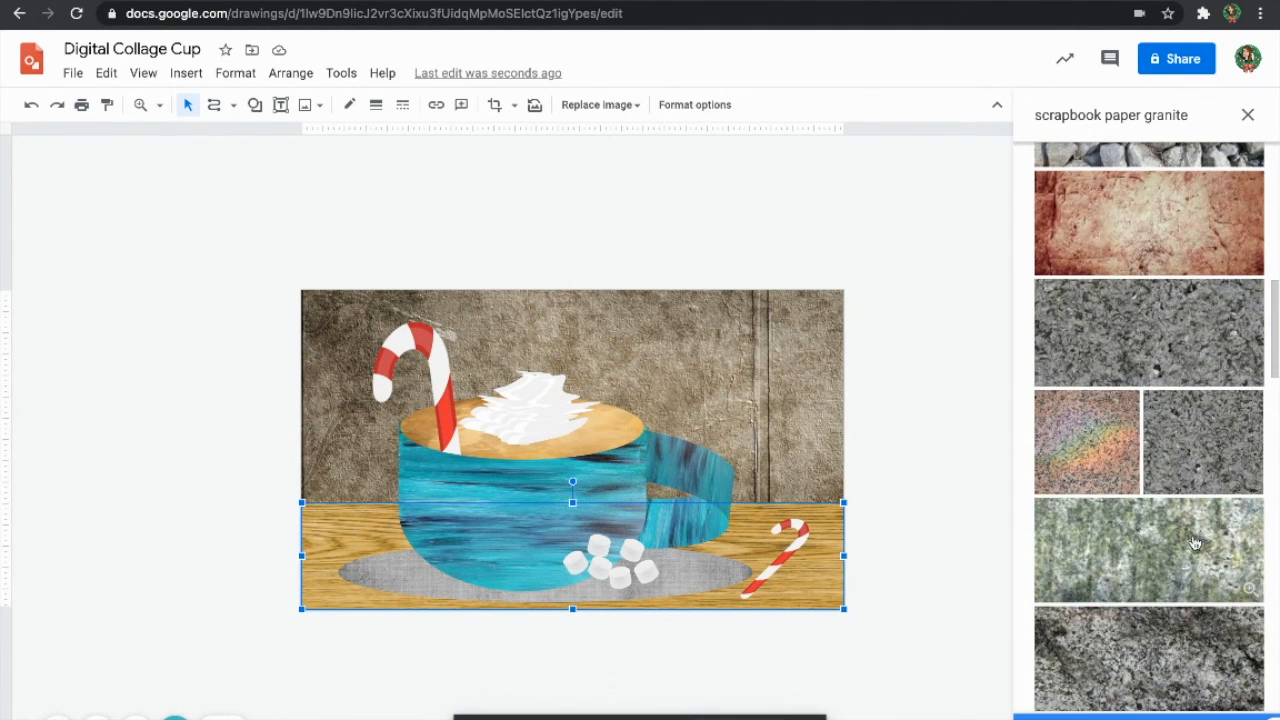
{"action": "scroll", "coordinate": [1194, 542], "scroll_direction": "down", "scroll_amount": 1}
{"action": "left_click", "coordinate": [1122, 362]}
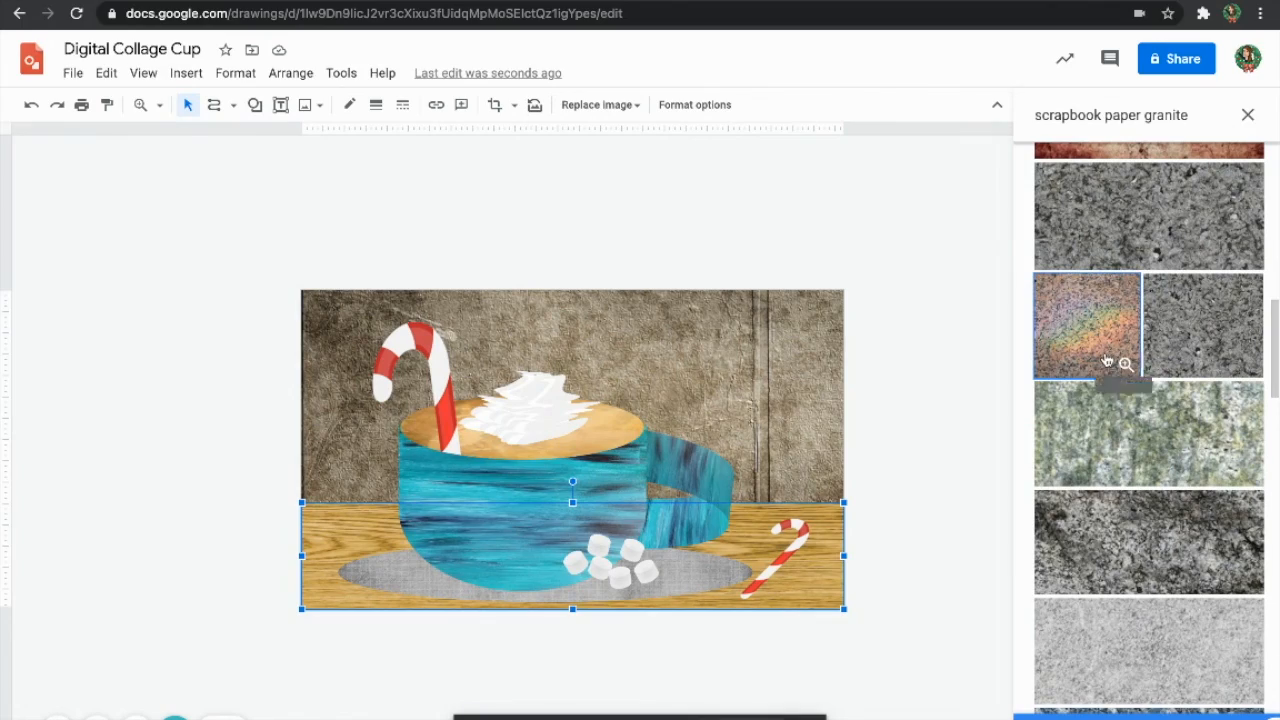
{"action": "left_click", "coordinate": [1100, 363]}
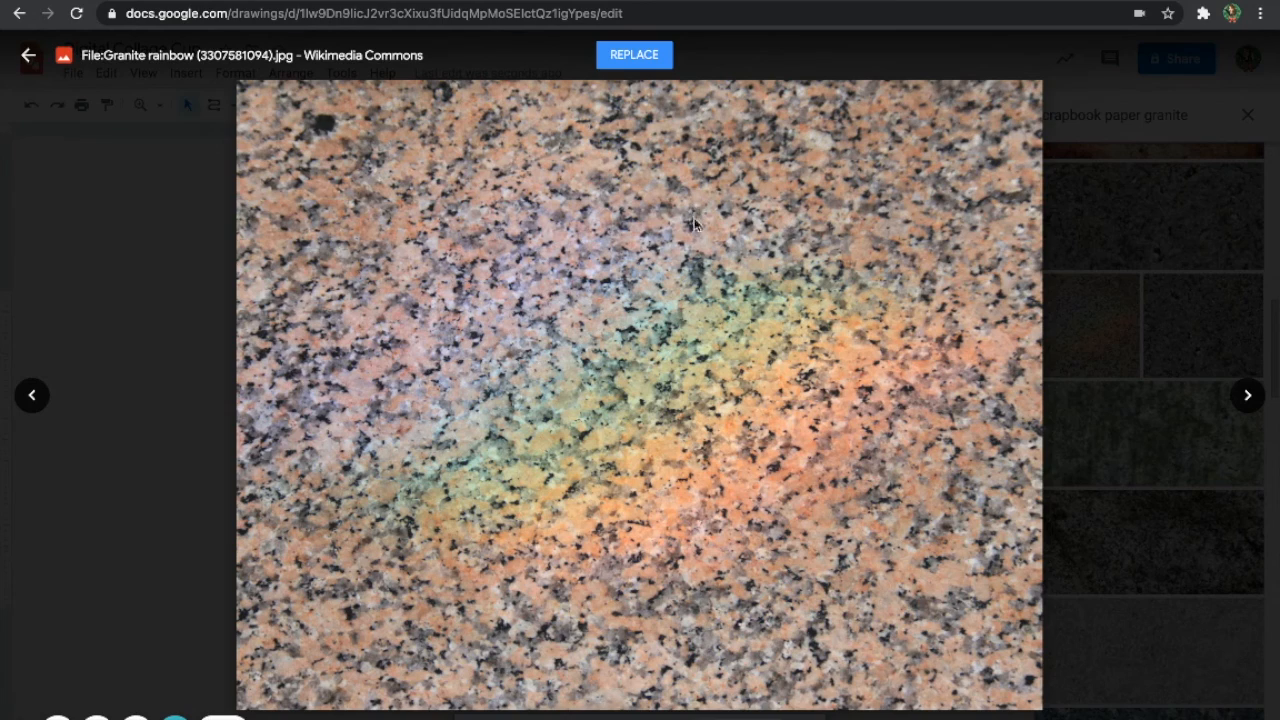
{"action": "left_click", "coordinate": [1134, 342]}
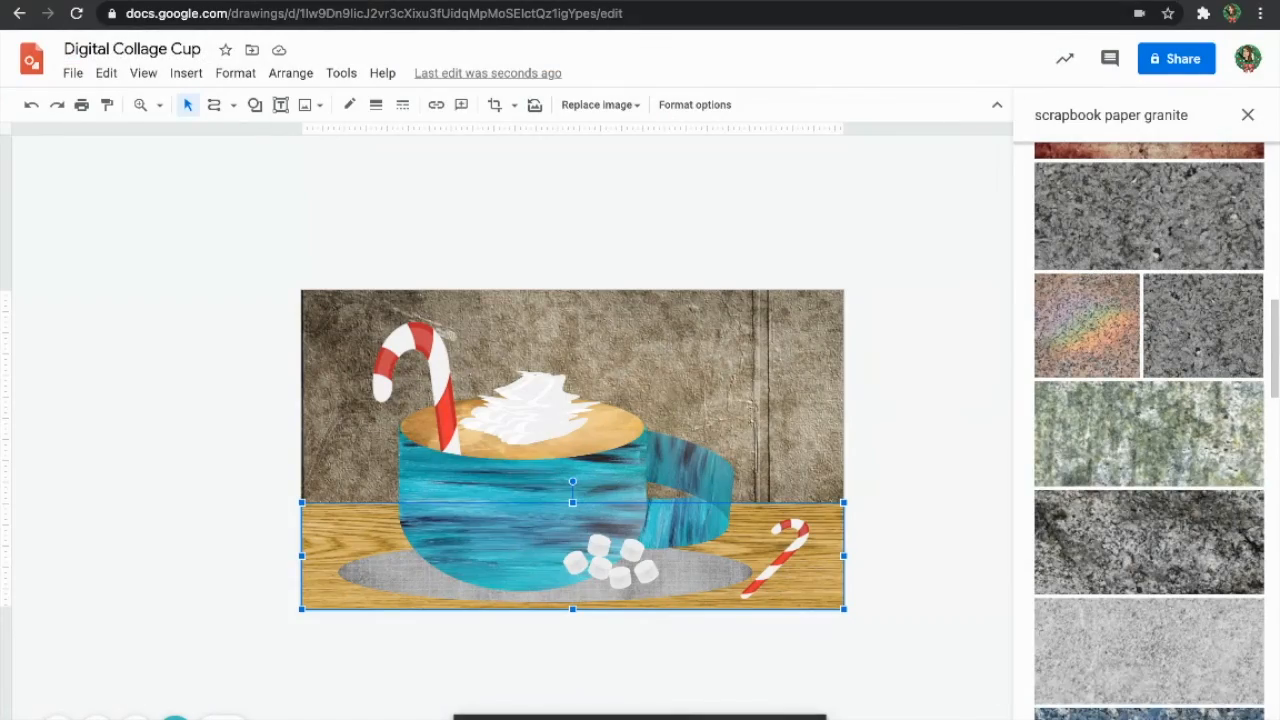
- Replace the wooden table with the brown and black speckled granite image from the "scrapbook paper granite" results and deselect it
{"action": "scroll", "coordinate": [1160, 615], "scroll_direction": "down", "scroll_amount": 2}
{"action": "scroll", "coordinate": [1160, 615], "scroll_direction": "down", "scroll_amount": 4}
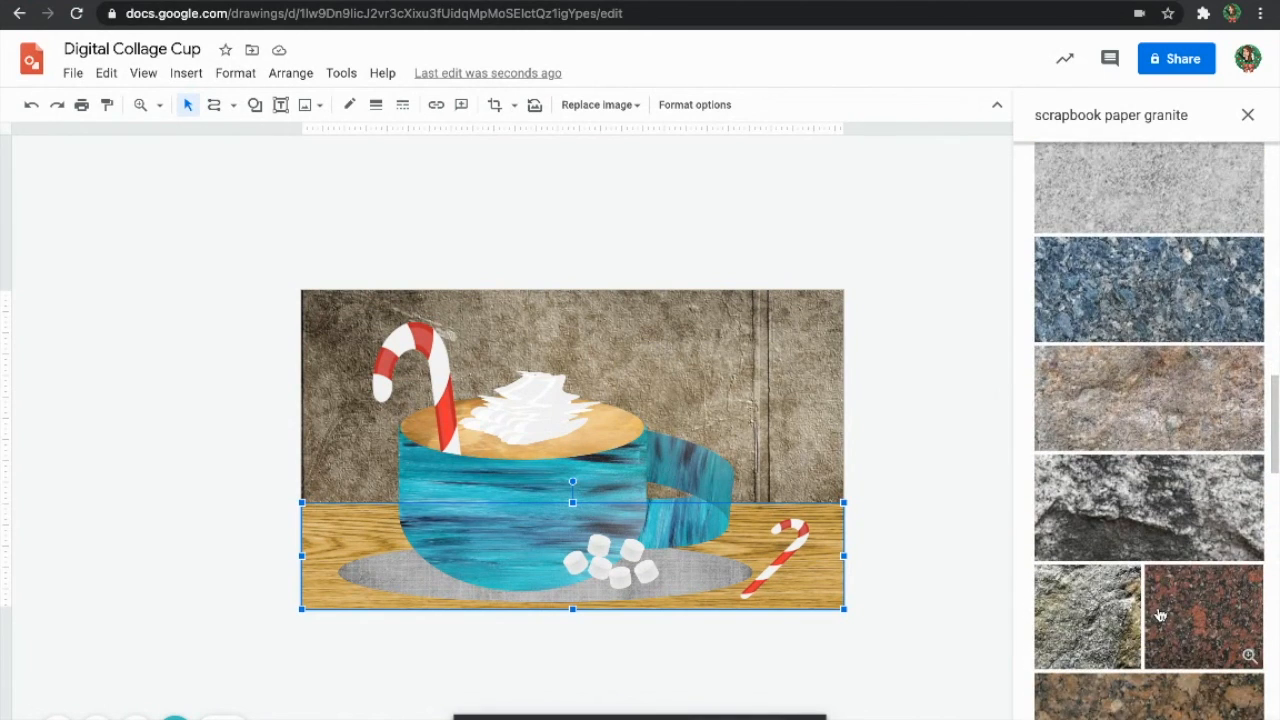
{"action": "left_click", "coordinate": [1176, 619]}
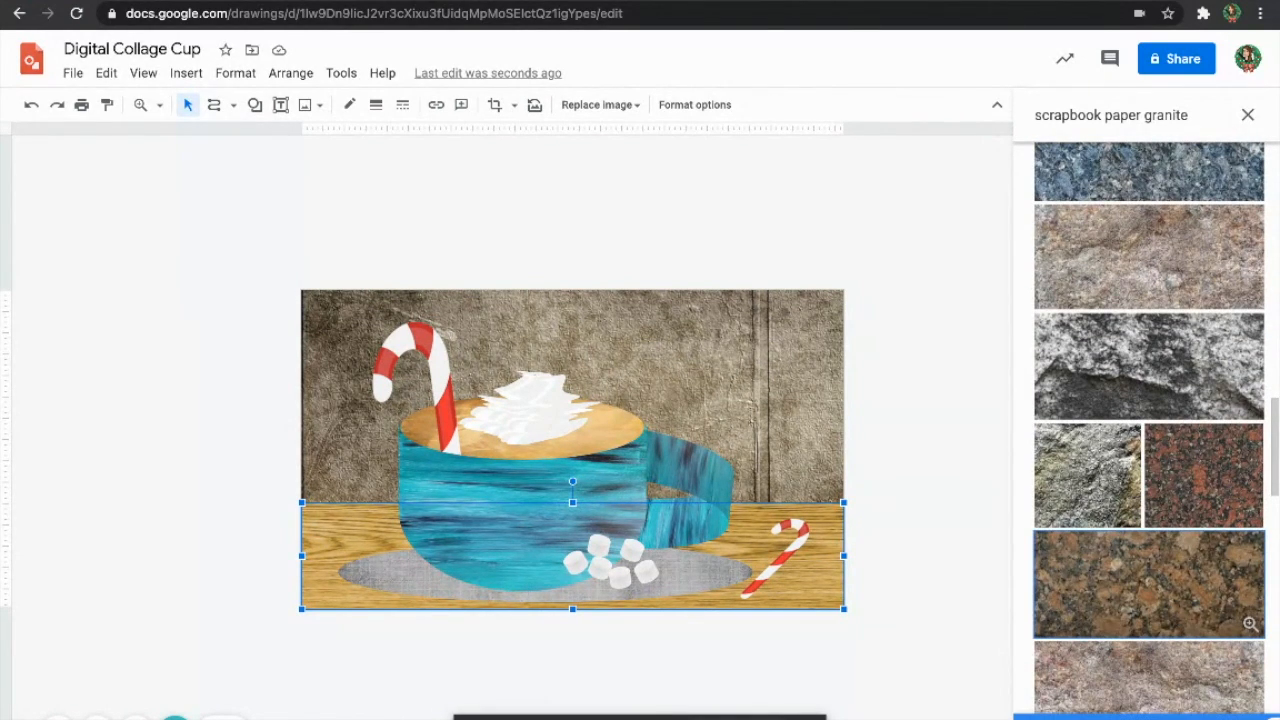
{"action": "left_click", "coordinate": [1146, 717]}
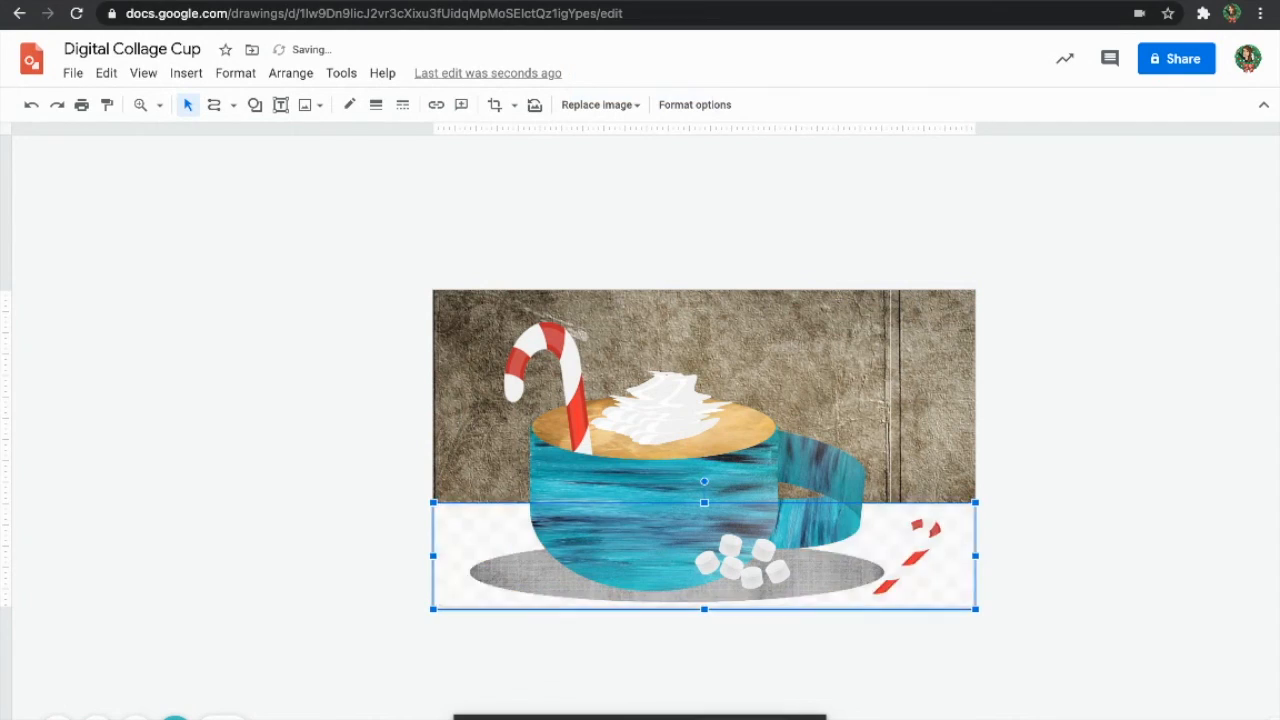
{"action": "key", "text": "Escape"}
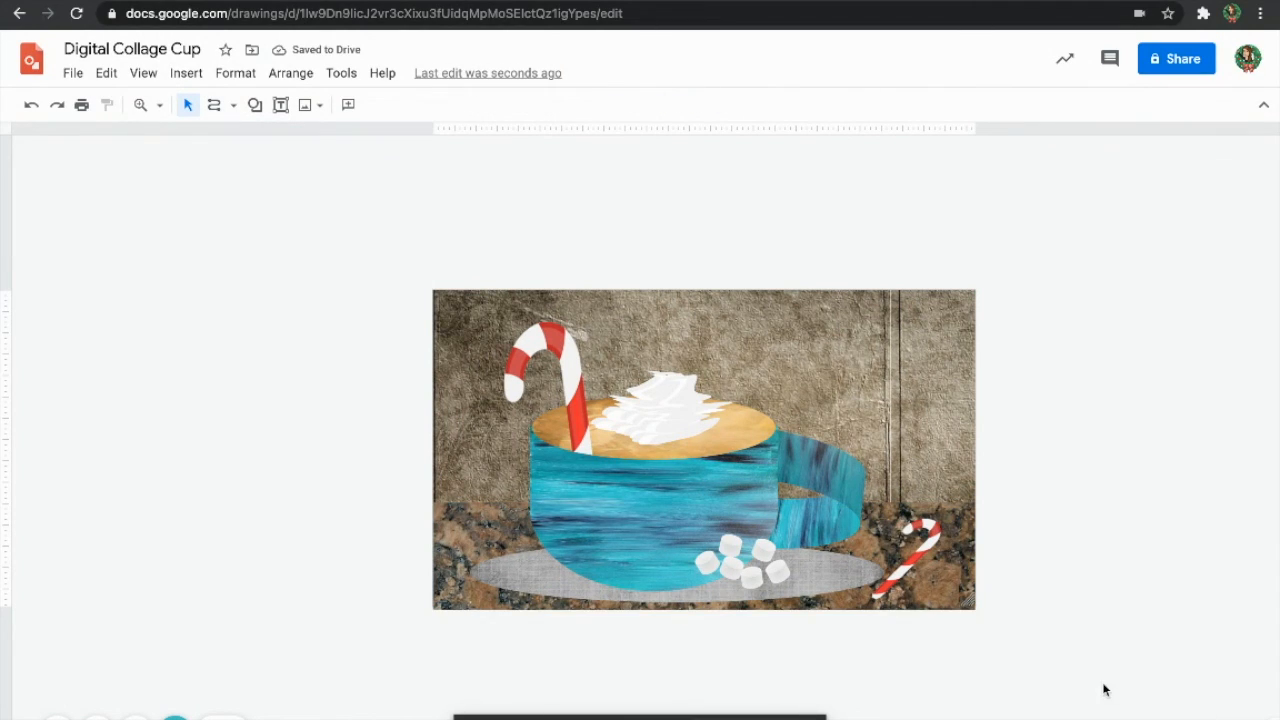
- Examine the whole collage close up with its new wall, plate and granite table textures
{"action": "scroll", "coordinate": [819, 611], "scroll_direction": "up", "scroll_amount": 5}
{"action": "scroll", "coordinate": [819, 611], "scroll_direction": "left", "scroll_amount": 1}
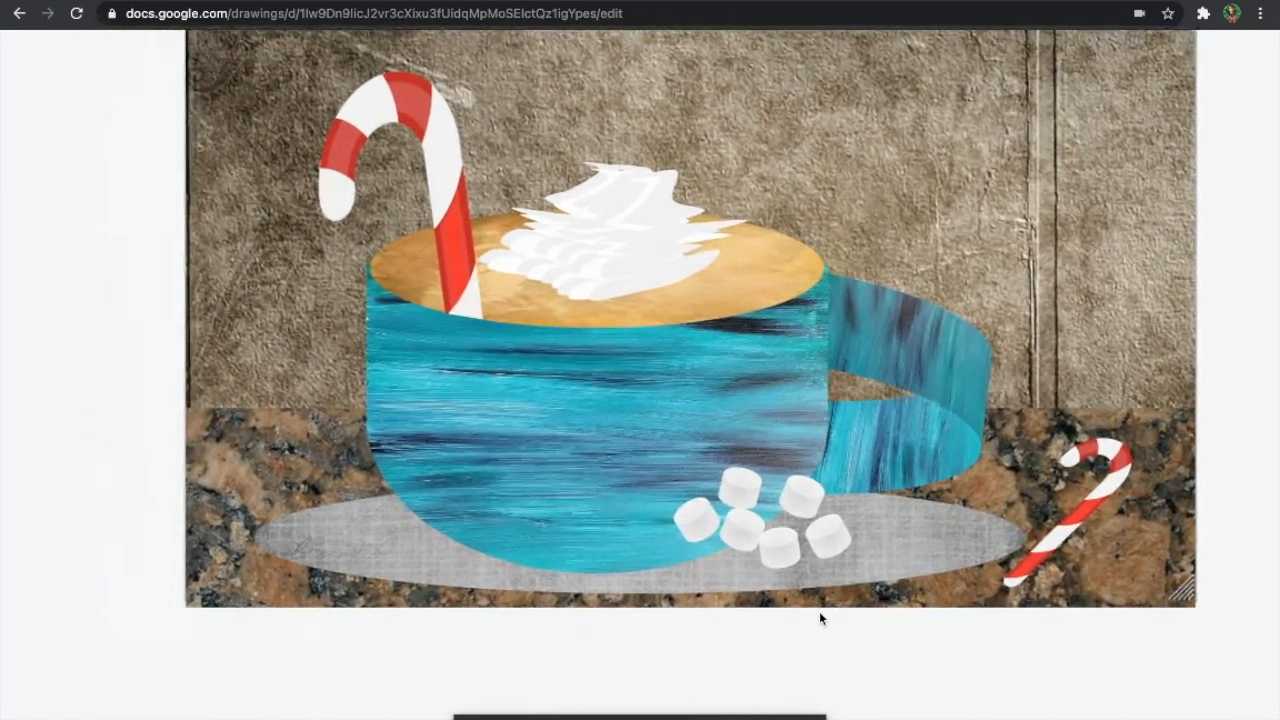
{"action": "scroll", "coordinate": [819, 611], "scroll_direction": "up", "scroll_amount": 1}
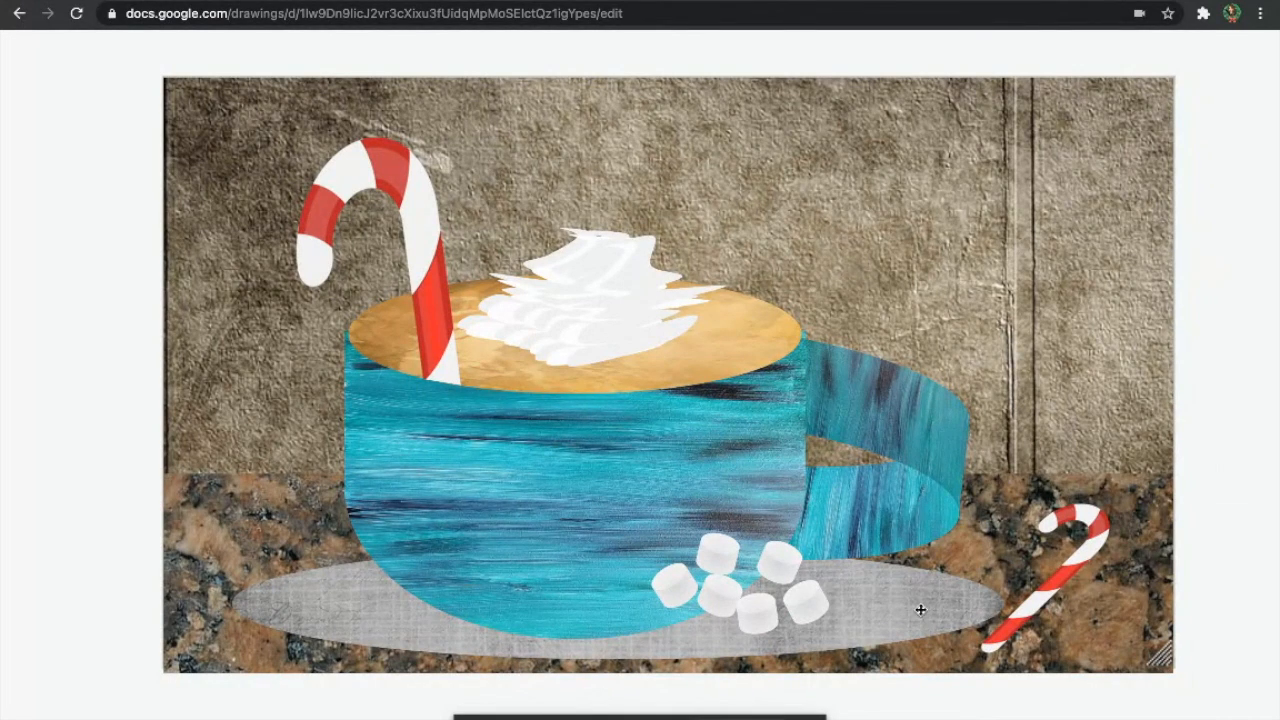
{"action": "scroll", "coordinate": [920, 607], "scroll_direction": "down", "scroll_amount": 5}
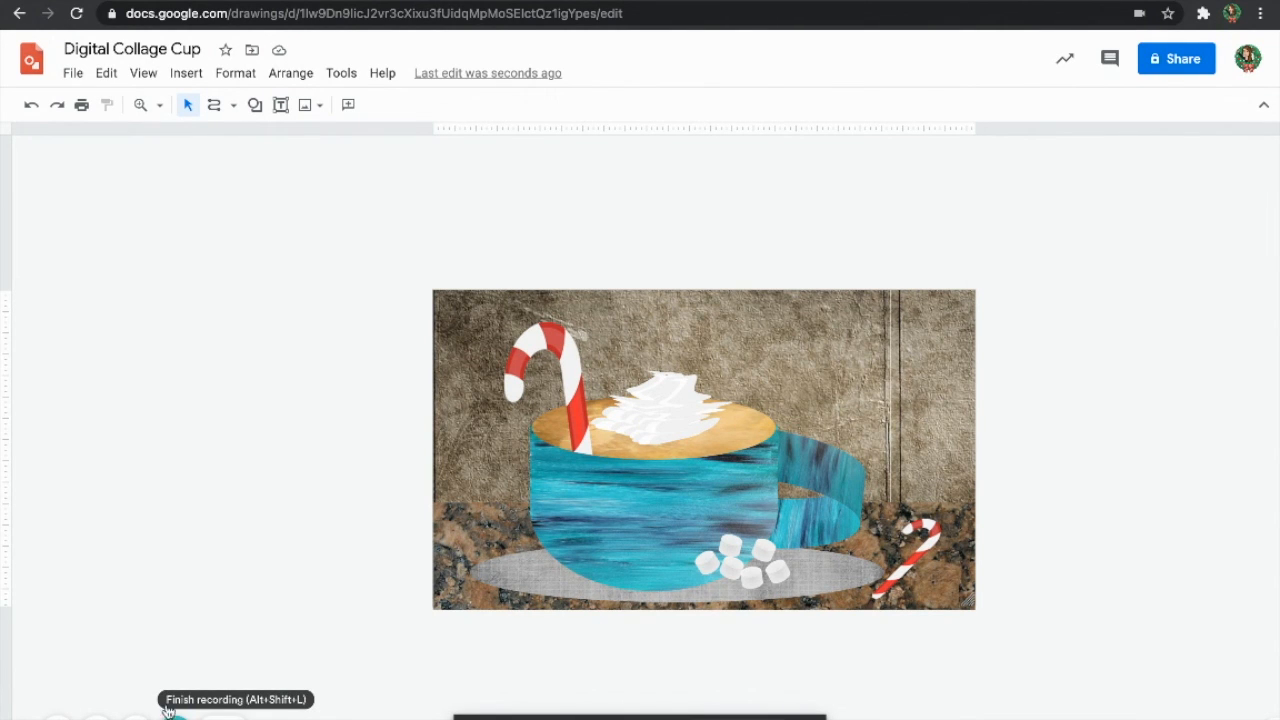
- Select the teal cup body image in the collage
{"action": "left_click", "coordinate": [597, 509]}
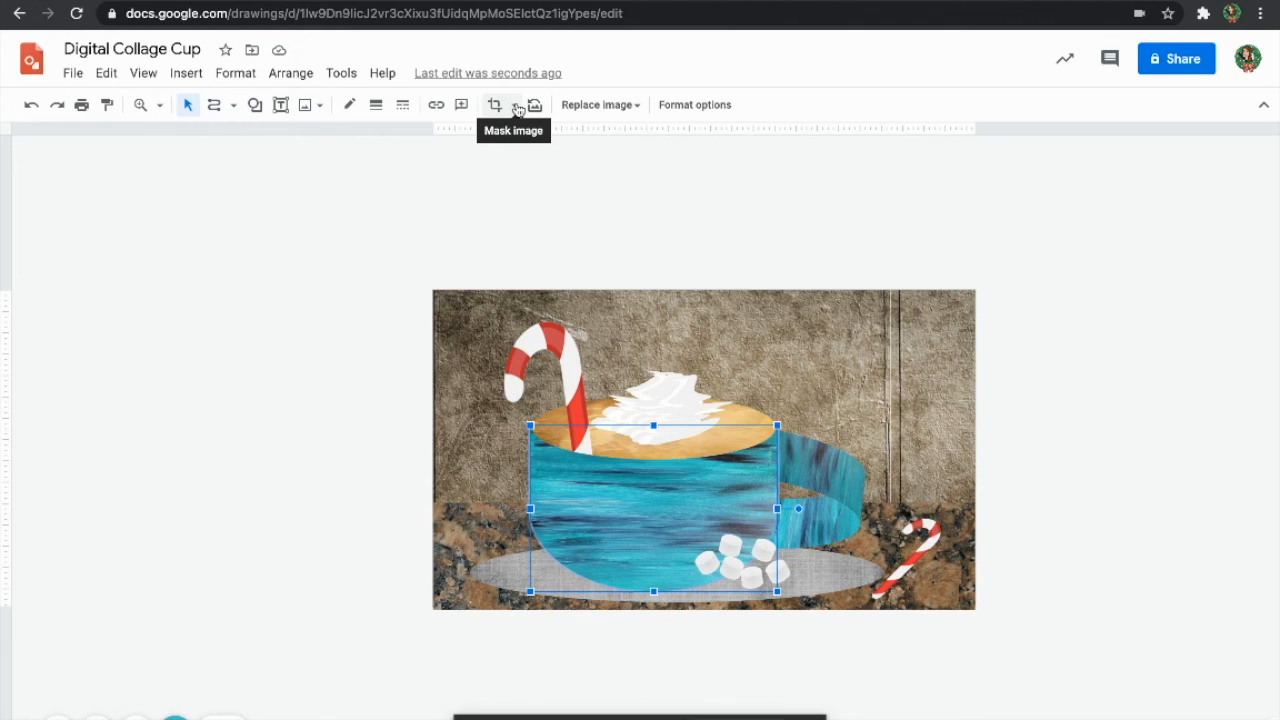